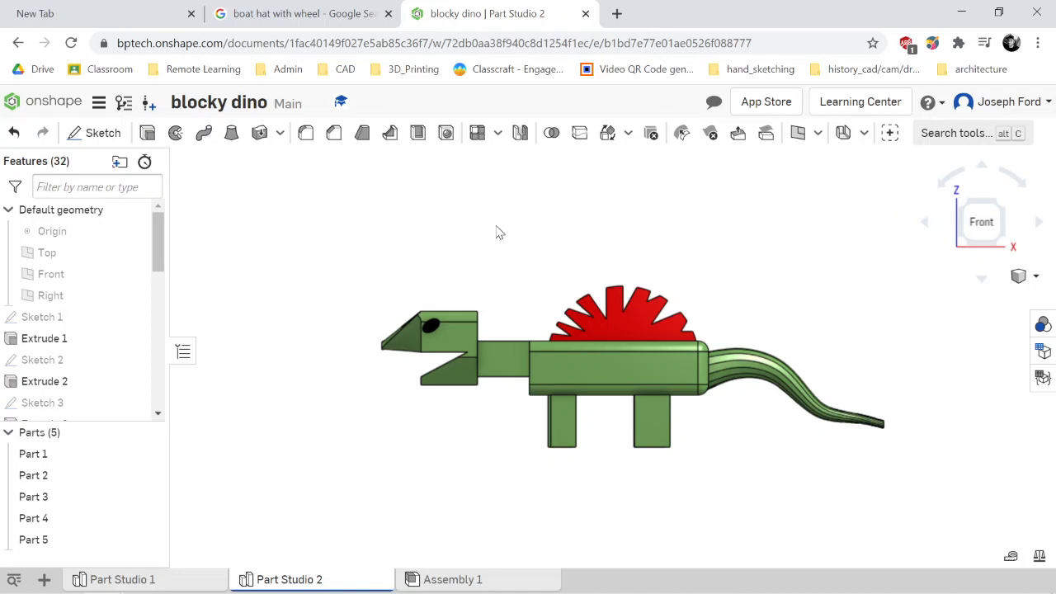
Examine the green blocky dinosaur with the red back fin in Part Studio 2 from the front, sides, above and below
key(Right)
key(Right)
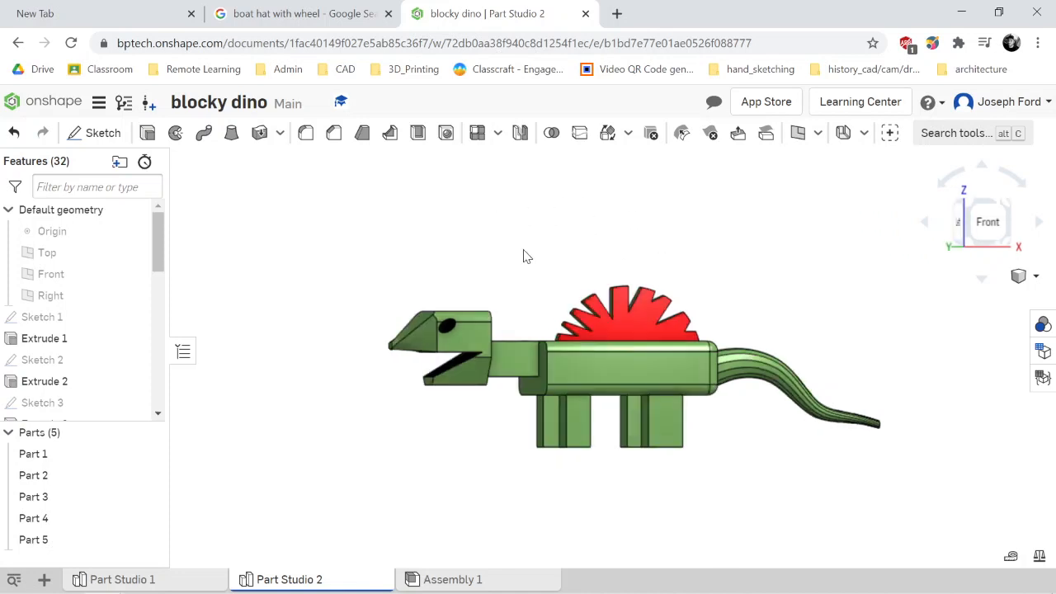
key(Up)
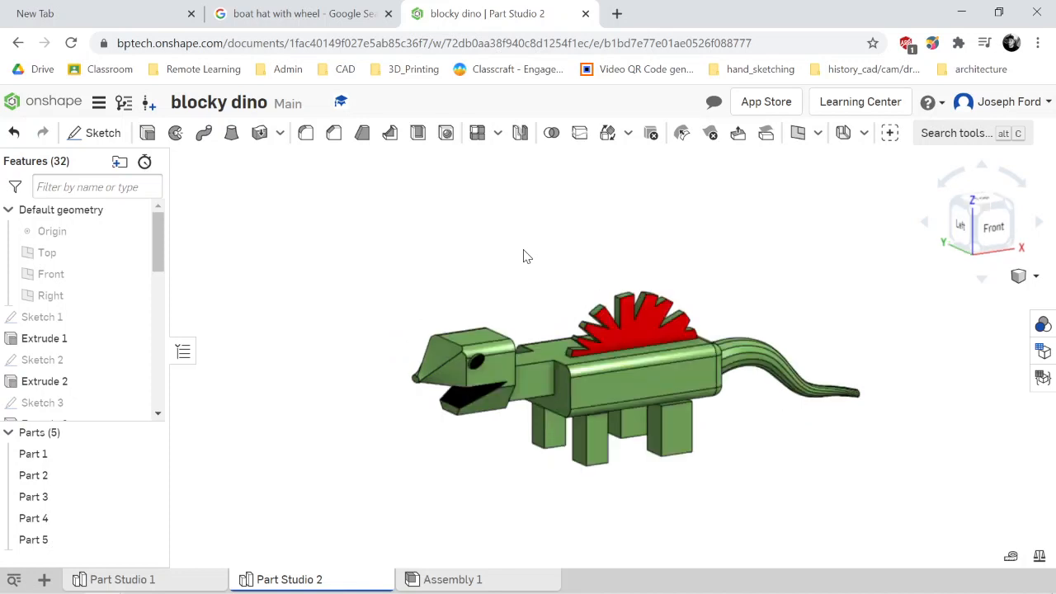
key(Left)
key(Left)
key(Left)
key(Left)
key(Right)
key(Right)
key(Right)
key(Right)
key(Right)
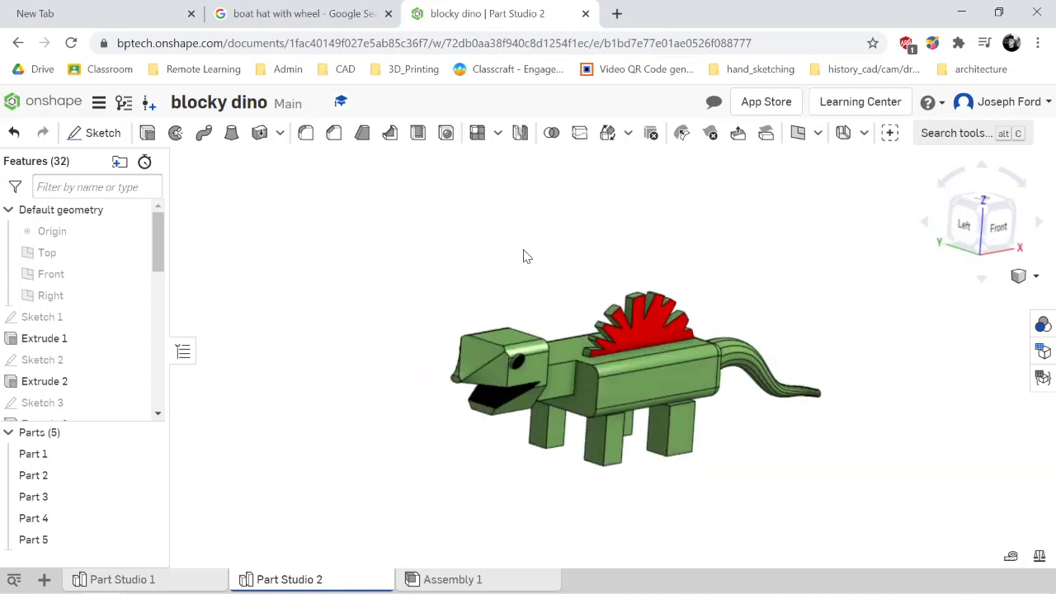
key(Up)
key(Down)
key(Left)
key(Left)
key(Left)
key(Left)
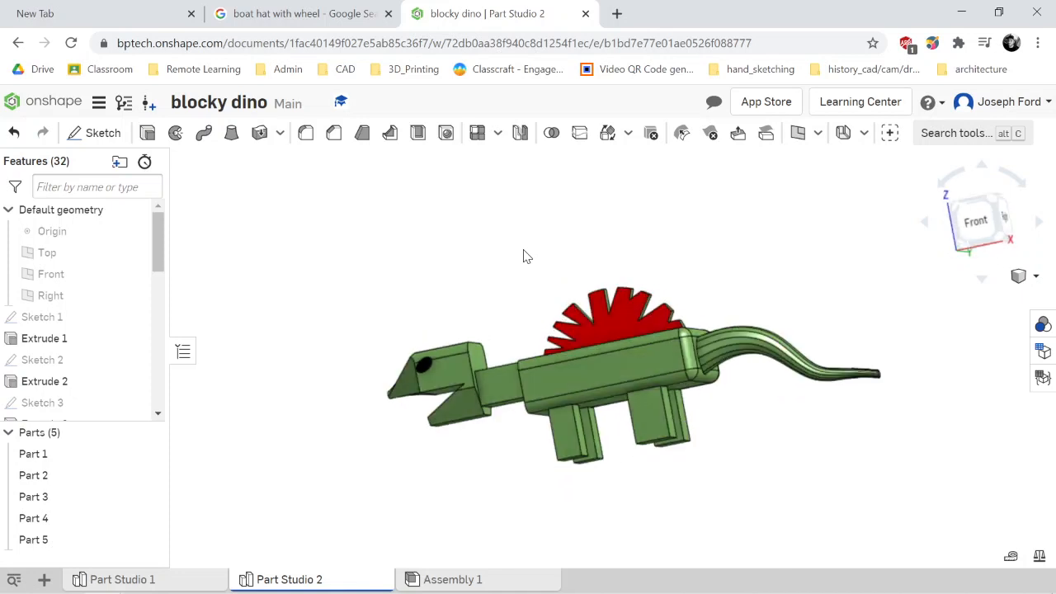
key(Left)
key(Left)
key(Left)
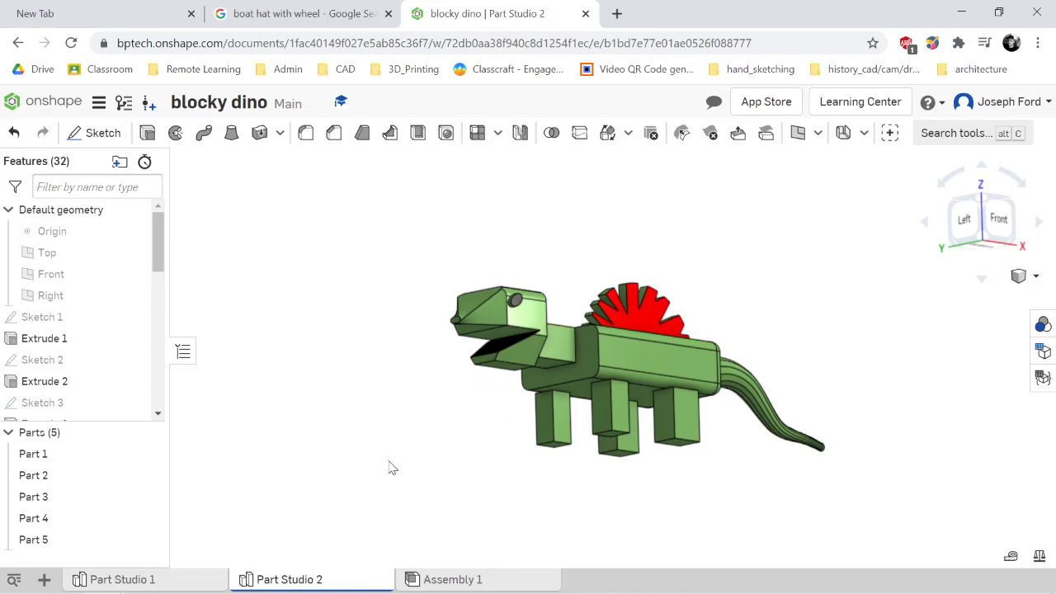
key(Up)
key(Up)
key(Right)
key(Right)
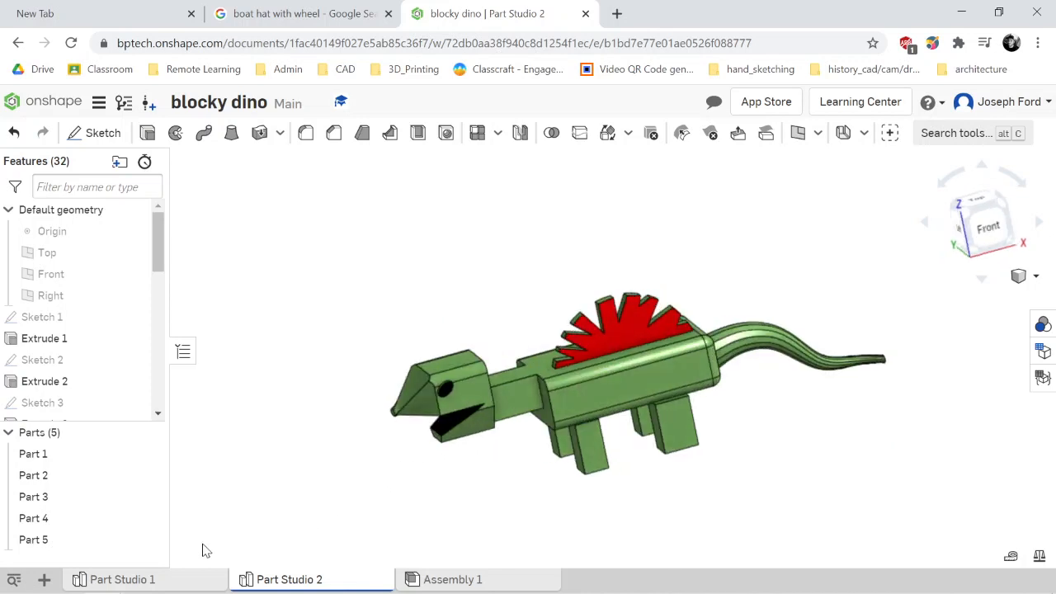
Open Sketch 1 of the dinosaur silhouette in Part Studio 1 to inspect its outline, and close it without changes
click(189, 578)
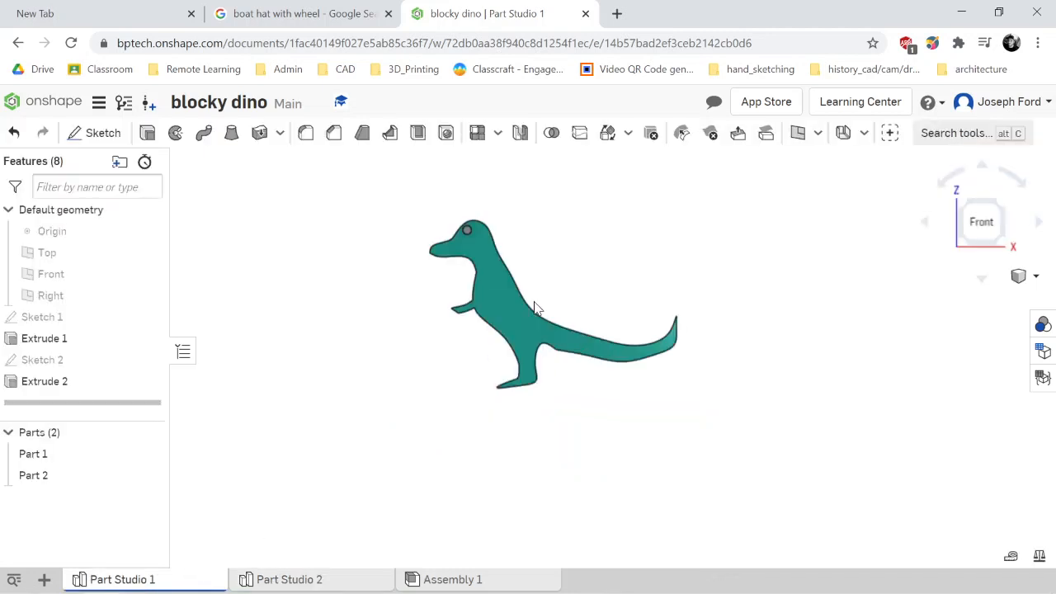
scroll(509, 228, up, 2)
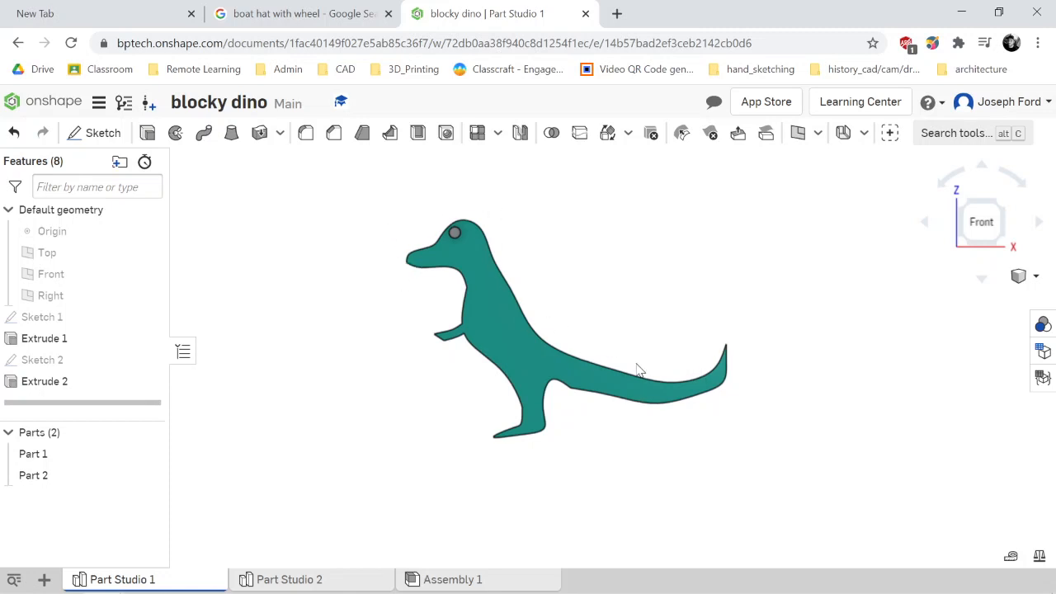
double_click(72, 318)
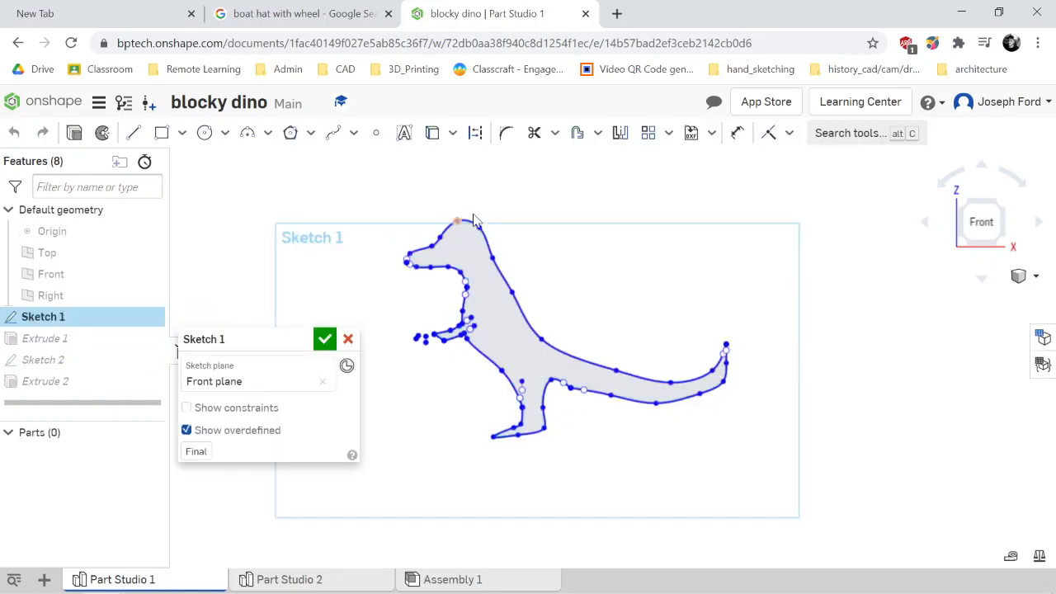
click(325, 340)
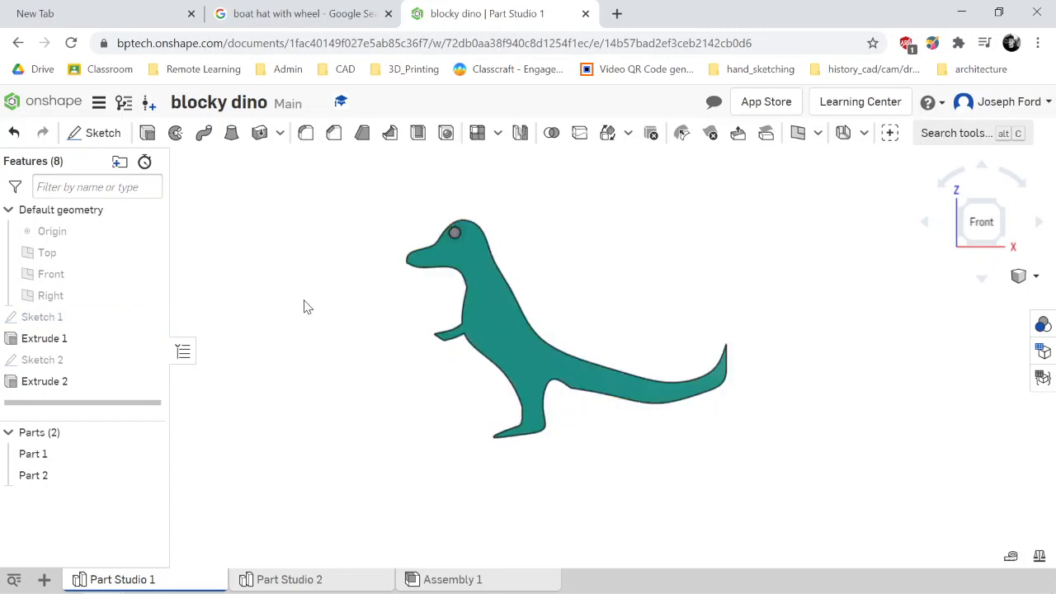
Examine the thickness and profile of the extruded teal dinosaur from the front, left and back
key(Right)
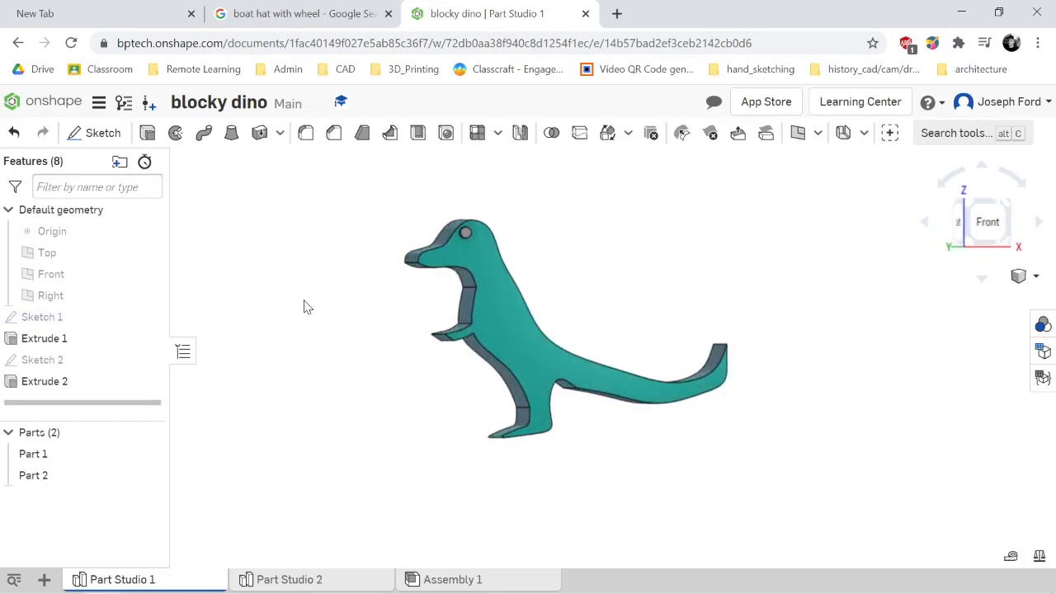
key(Right)
key(Right)
key(Right)
key(Right)
key(Right)
key(Right)
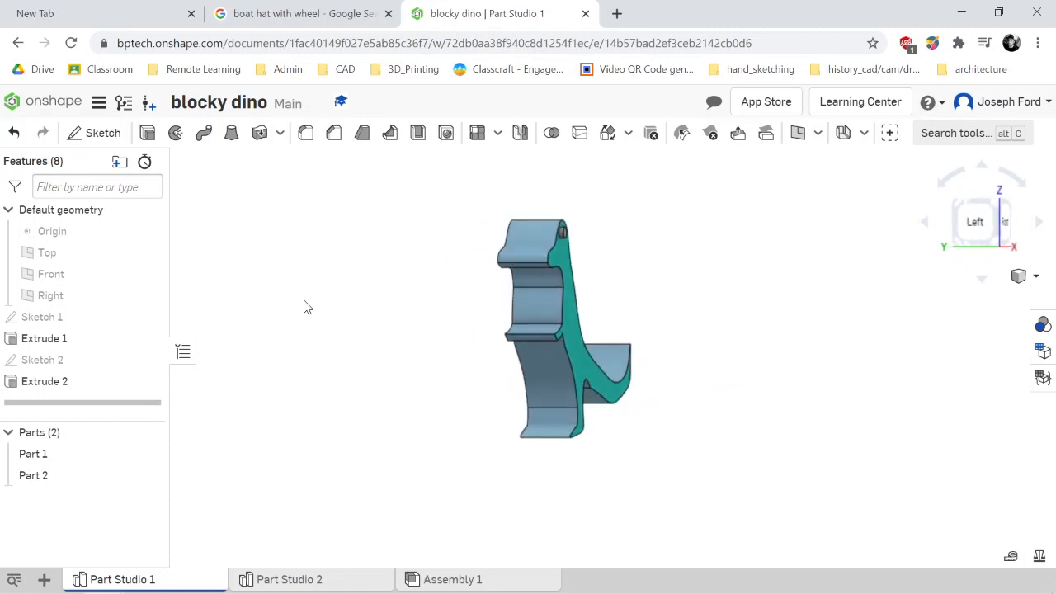
key(Left)
key(Left)
key(Left)
key(Left)
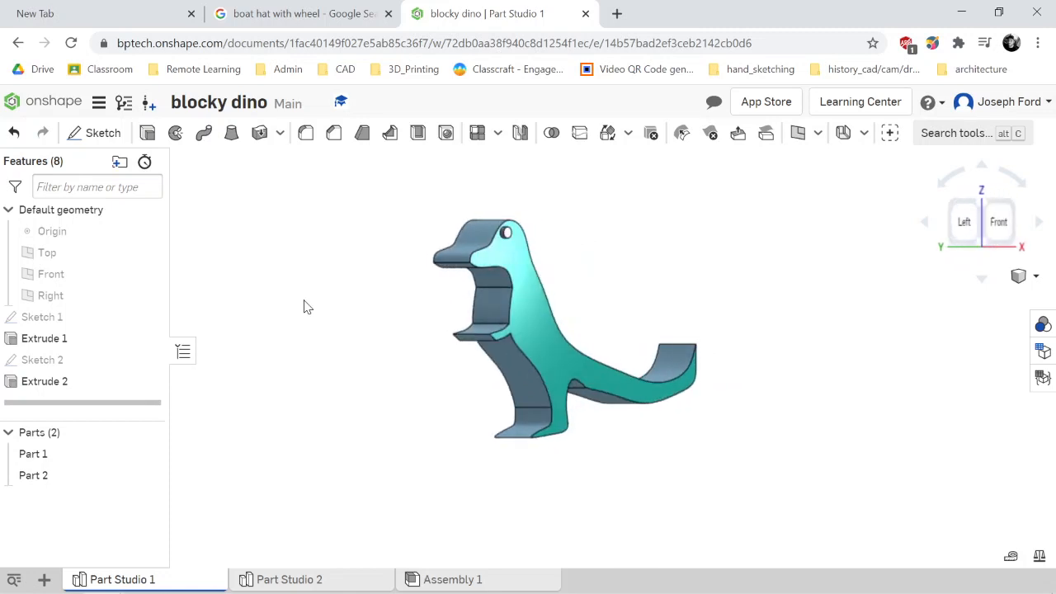
key(Right)
key(Right)
key(Right)
key(Right)
key(Right)
key(Right)
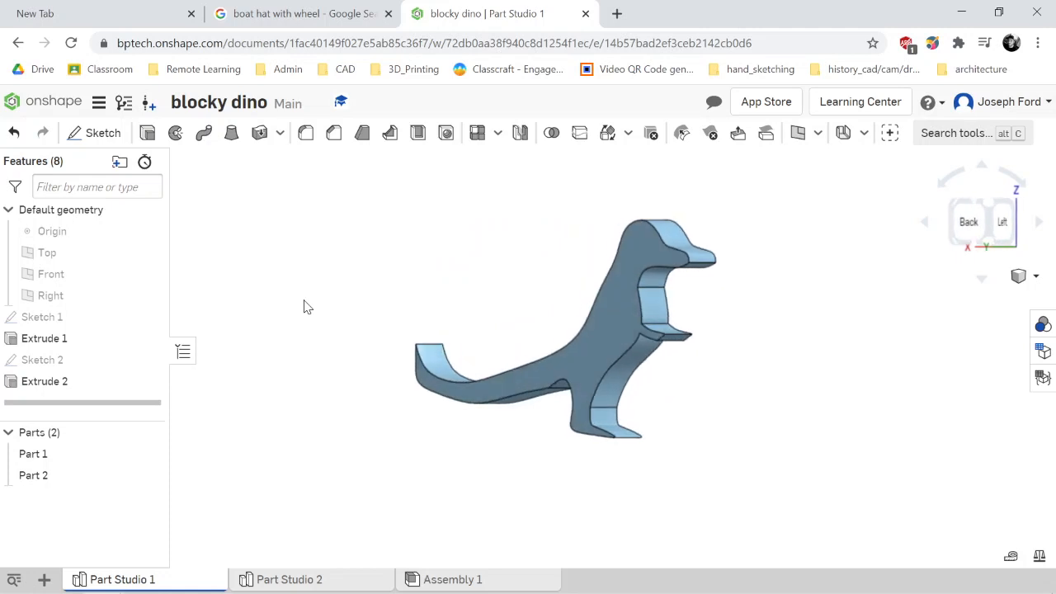
key(Left)
key(Left)
key(Left)
key(Left)
key(Left)
key(Left)
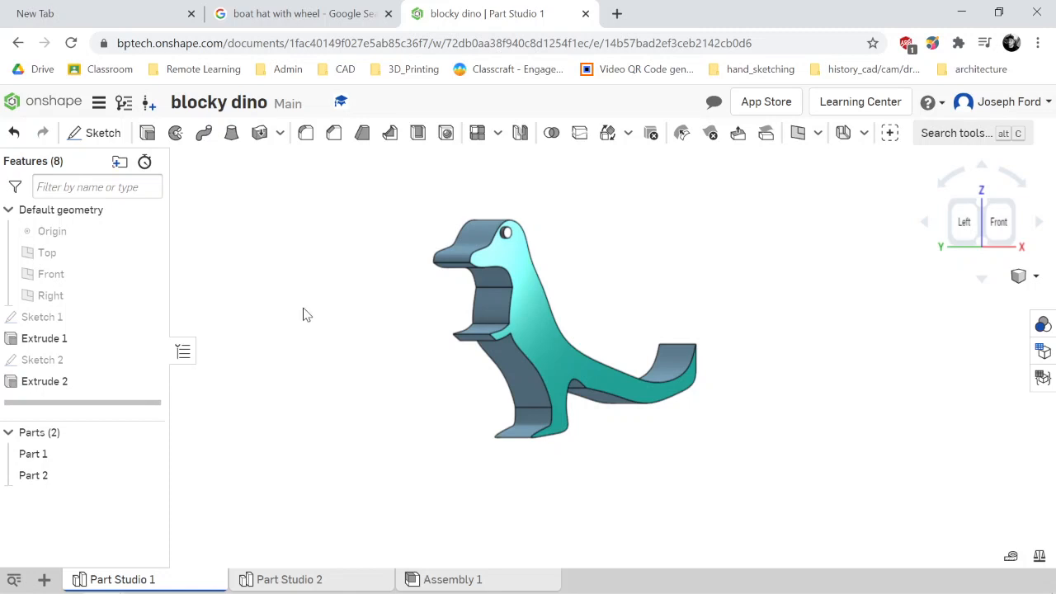
Return to Part Studio 2 and examine the blocky dinosaur's head, legs, fin and tail from all around
click(297, 577)
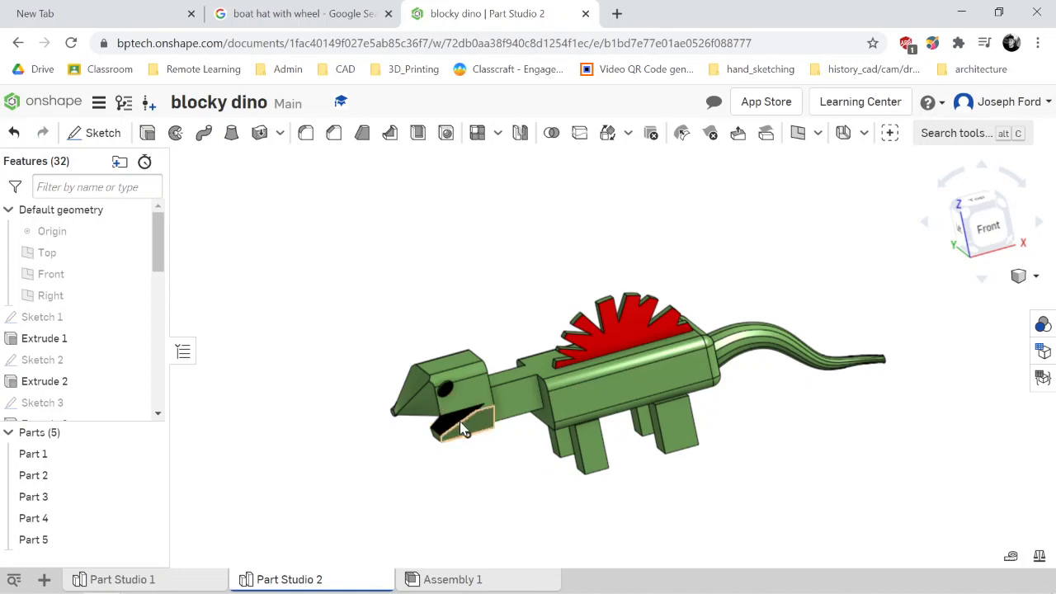
right_drag(474, 417, 474, 417)
key(Right)
key(Right)
key(Right)
key(Right)
key(Right)
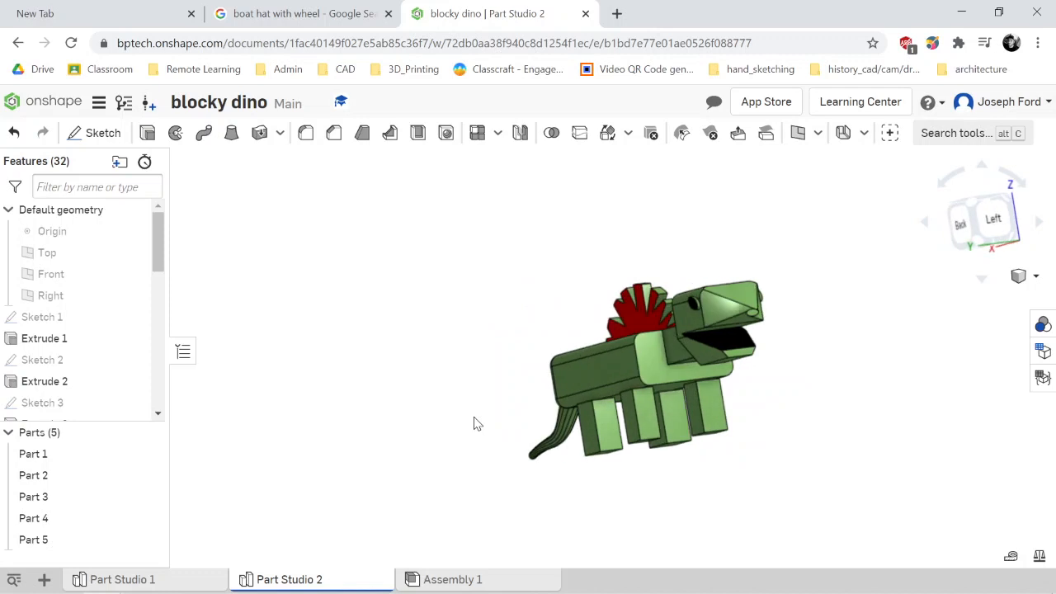
key(Left)
key(Left)
key(Left)
key(Left)
key(Left)
key(Left)
key(Left)
key(Left)
key(Left)
key(Left)
key(Left)
key(Left)
key(Down)
key(Down)
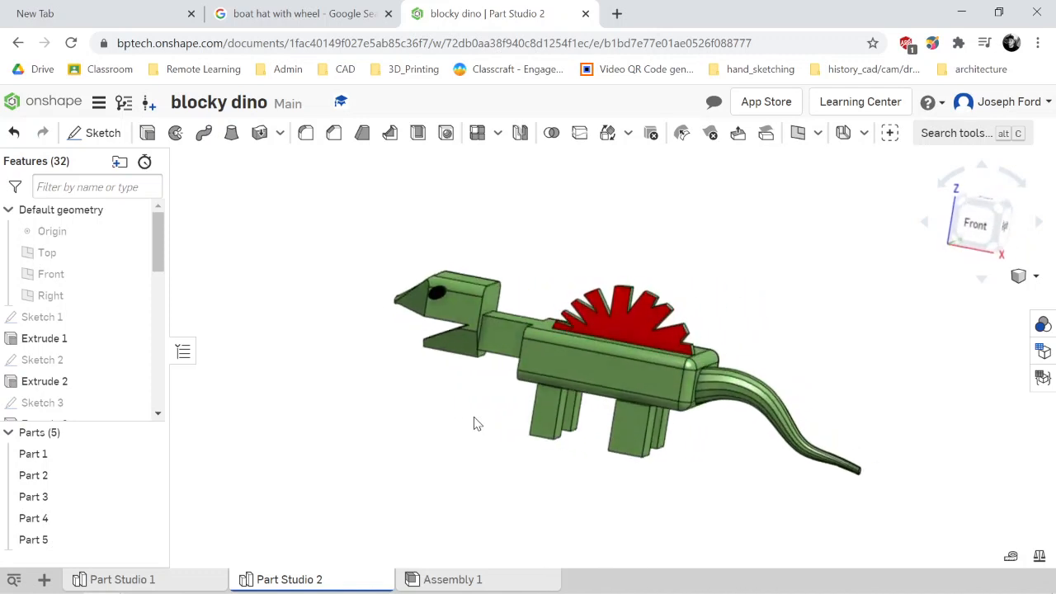
key(Up)
key(Up)
key(Left)
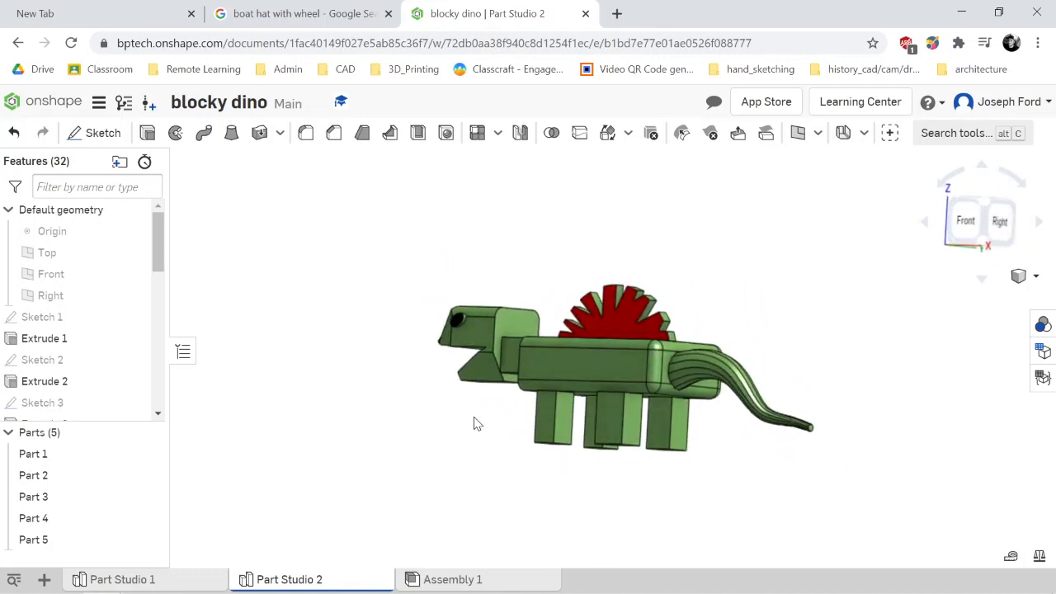
key(Right)
key(Right)
key(Right)
key(Down)
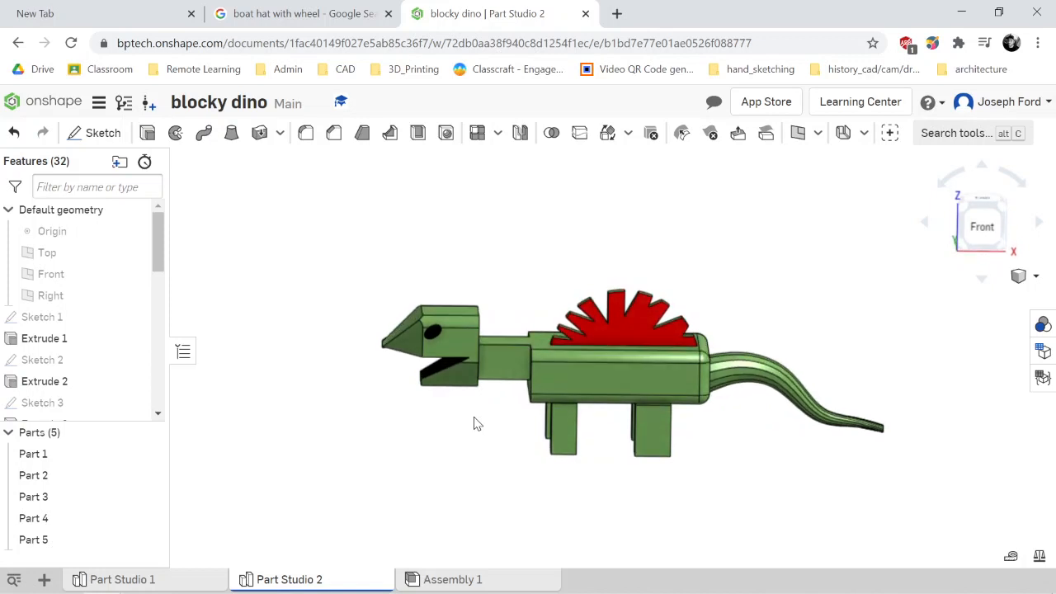
key(Right)
key(Left)
Go back to the documents list and create a new document named "dino 2"
click(50, 108)
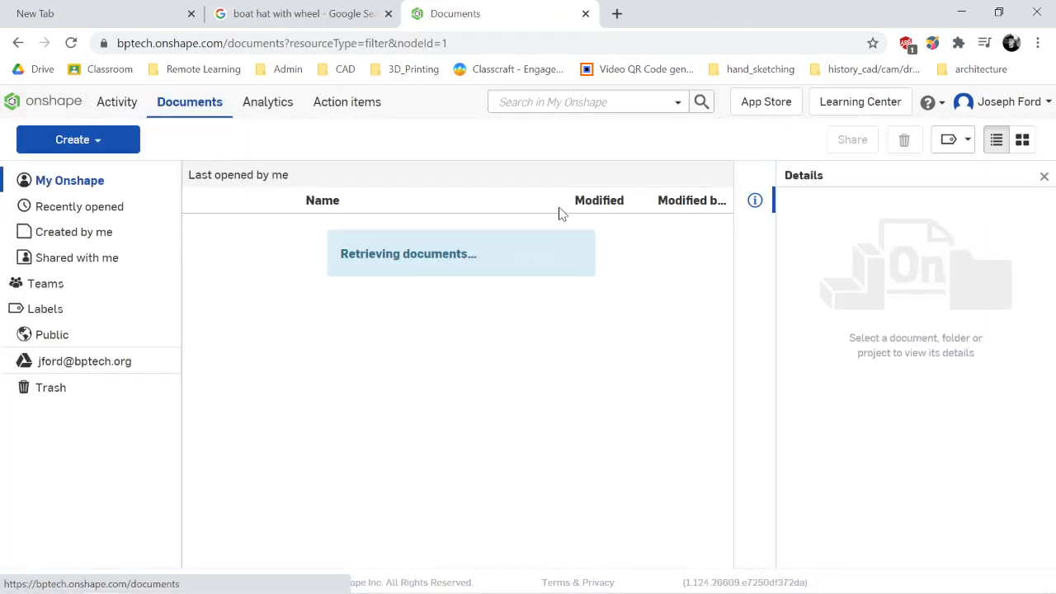
click(95, 143)
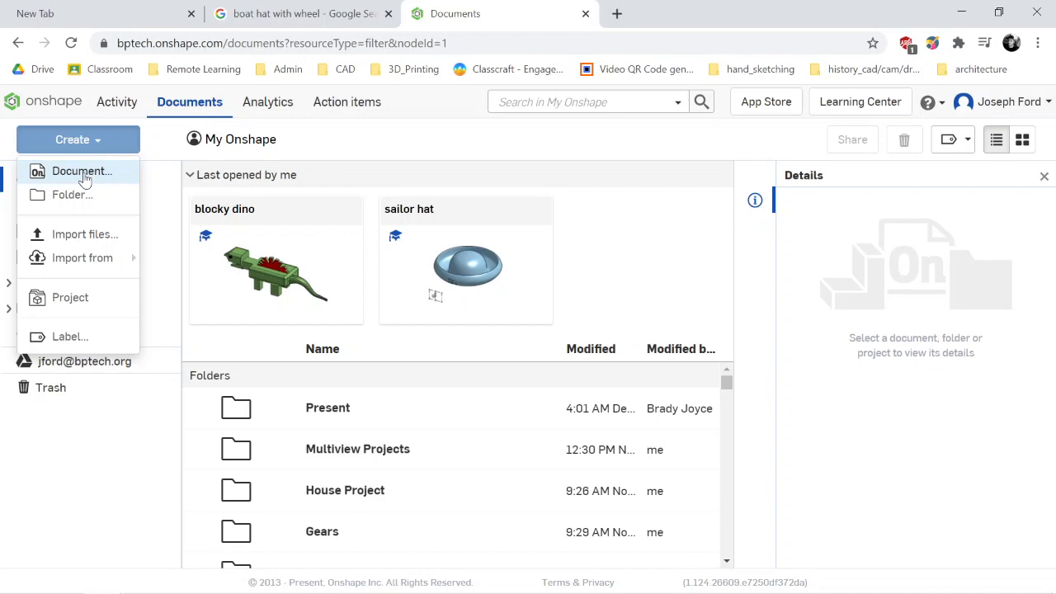
click(82, 173)
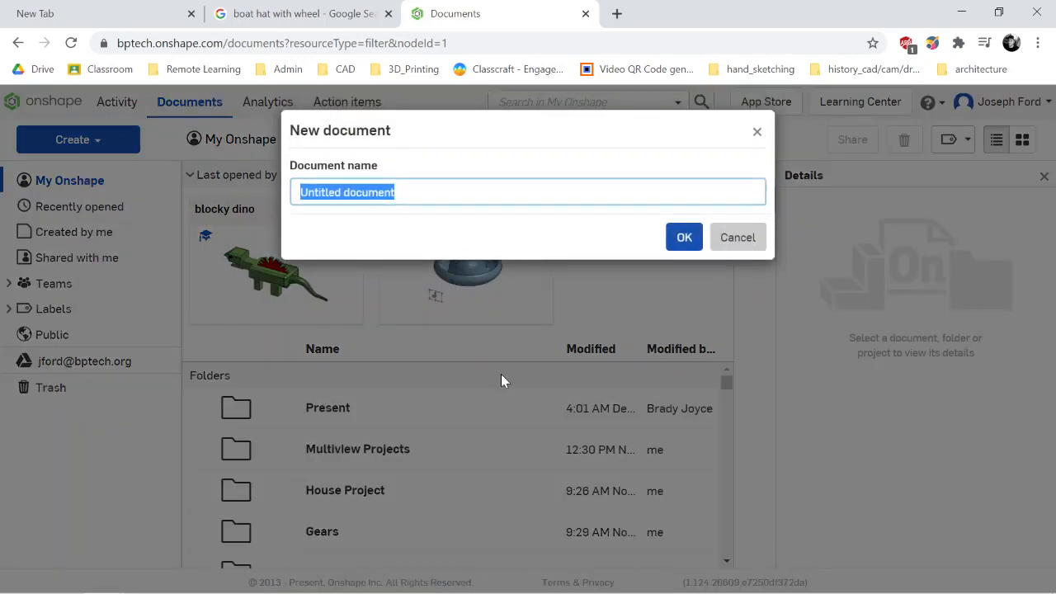
text(dino 2)
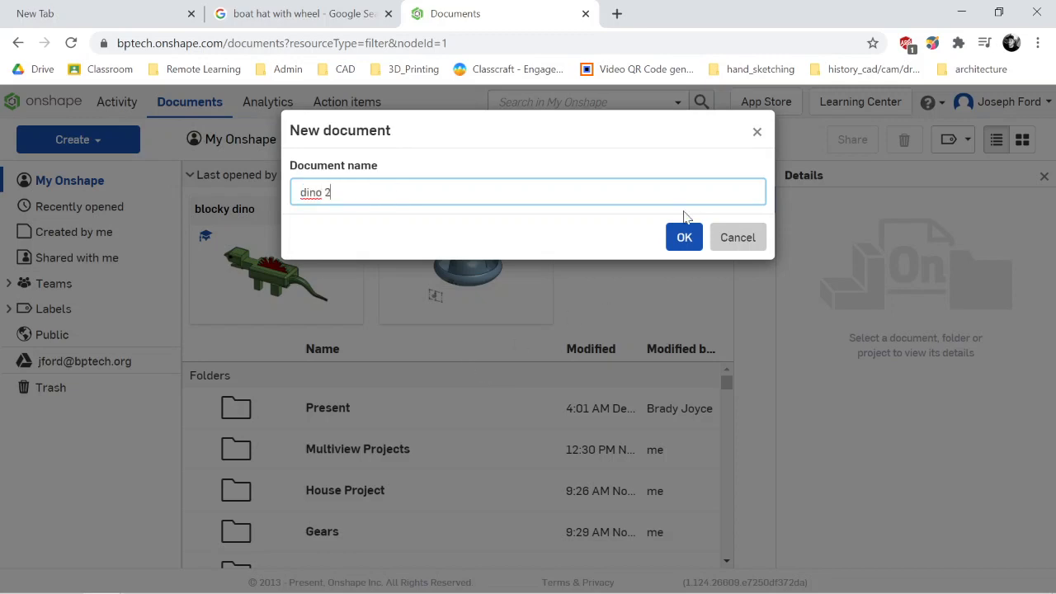
click(683, 237)
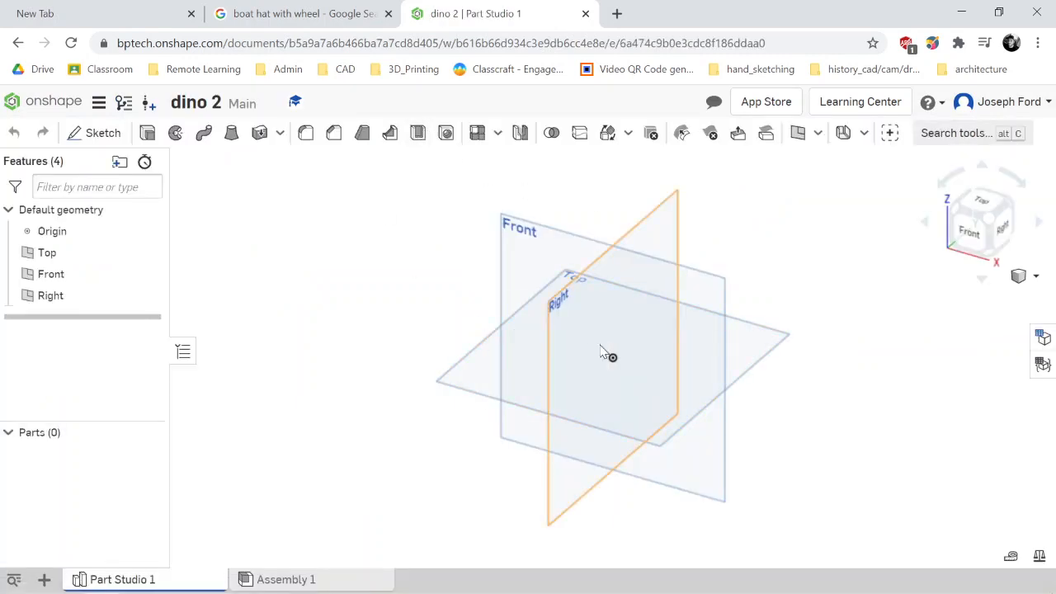
Examine the default planes of the empty part studio from the front, left and right sides
scroll(611, 400, down, 5)
scroll(610, 400, up, 3)
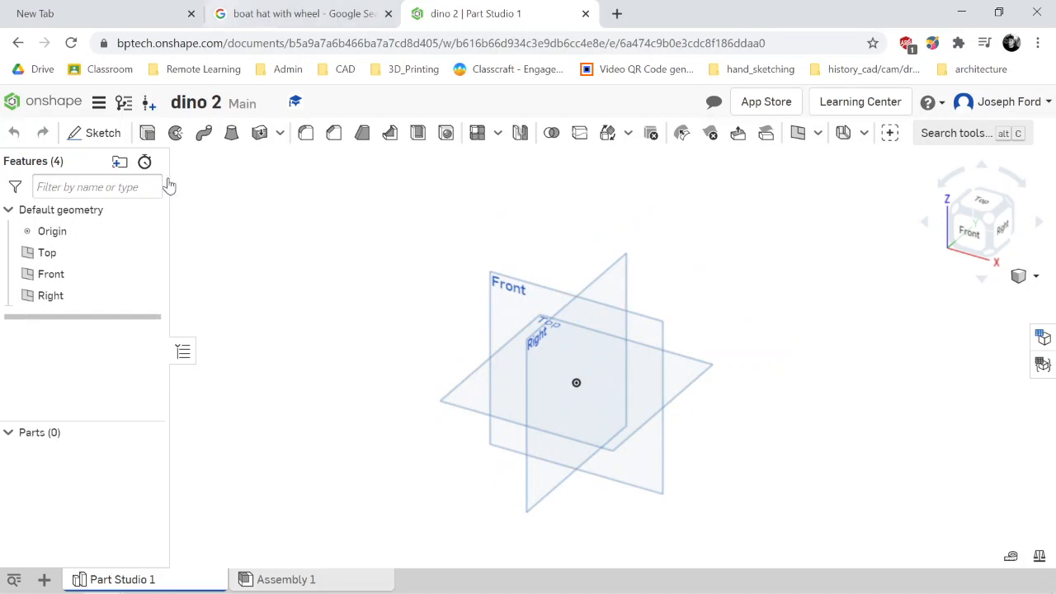
click(977, 233)
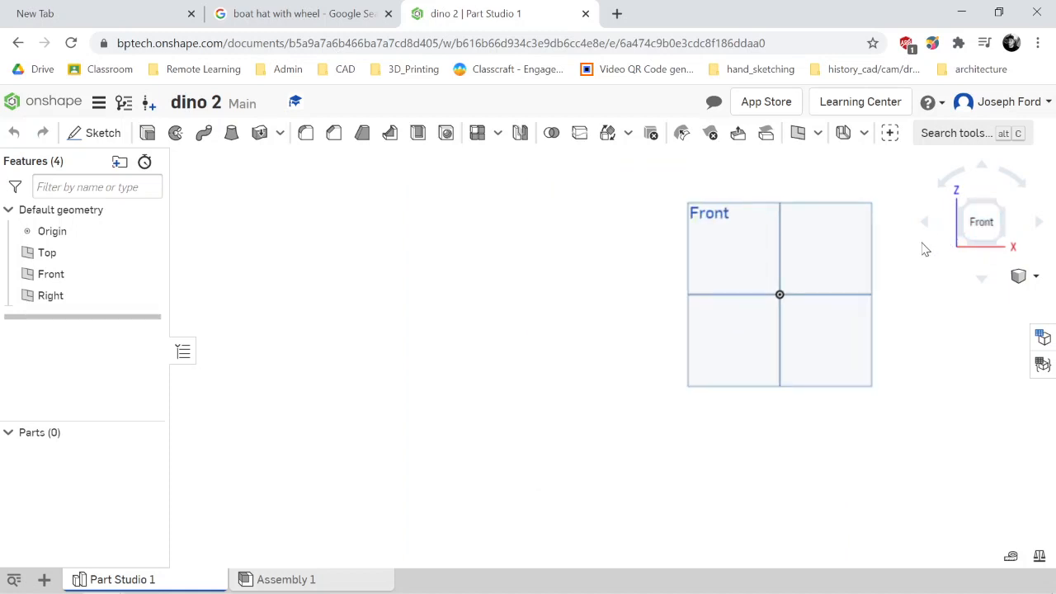
click(1039, 223)
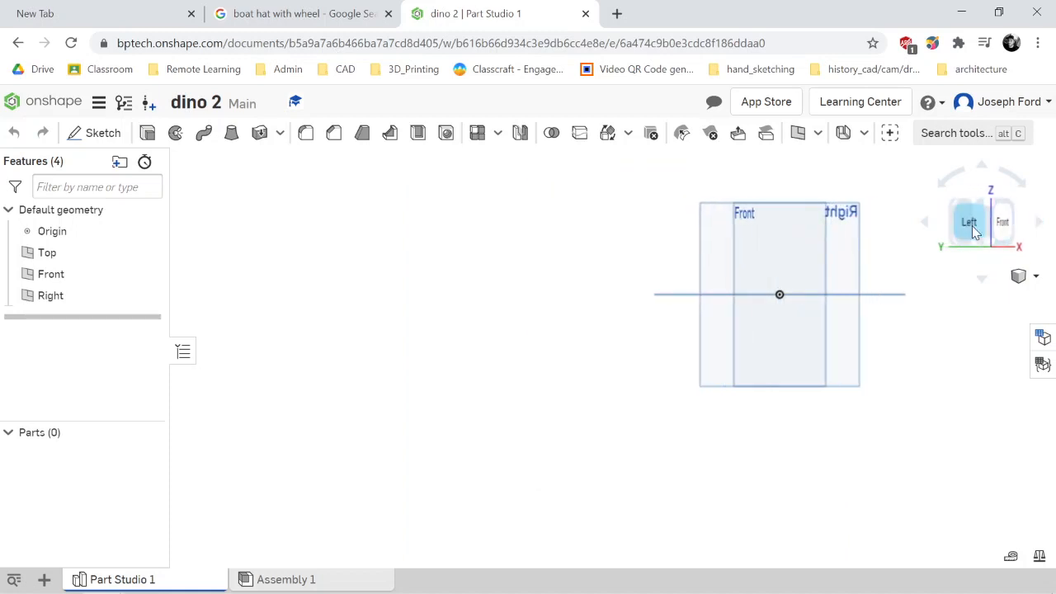
click(971, 226)
key(Right)
key(Right)
key(Right)
key(Right)
key(Right)
key(Right)
key(Right)
key(Right)
key(Right)
key(Right)
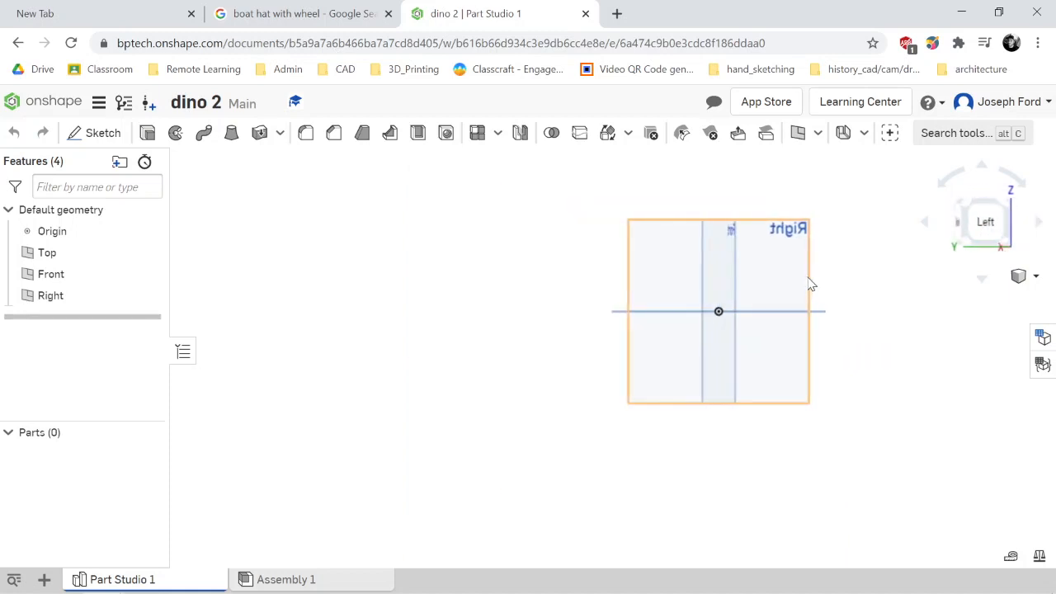
key(Right)
key(Right)
key(Right)
key(Right)
key(Right)
key(Right)
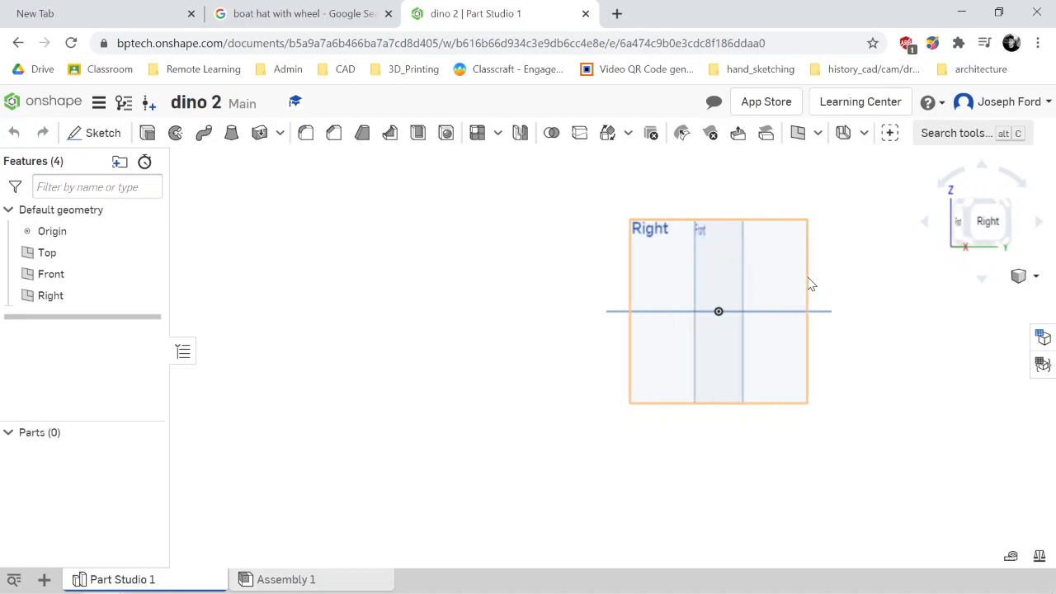
key(Right)
key(Right)
key(Right)
key(Right)
key(Right)
key(Right)
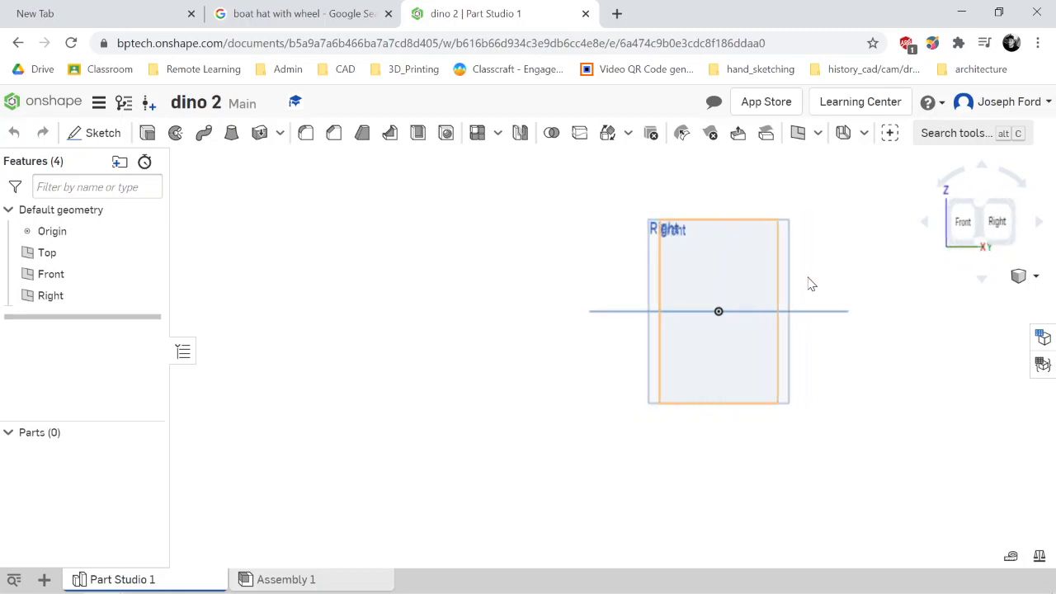
key(Left)
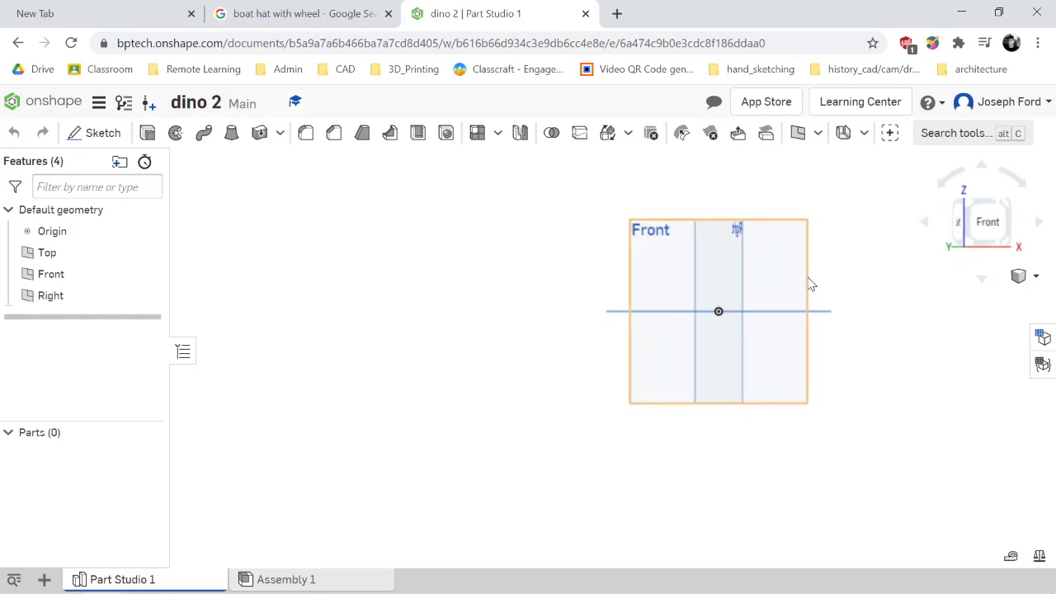
Show the Front plane straight on, centred and enlarged in the view
scroll(720, 241, down, 5)
scroll(784, 239, up, 8)
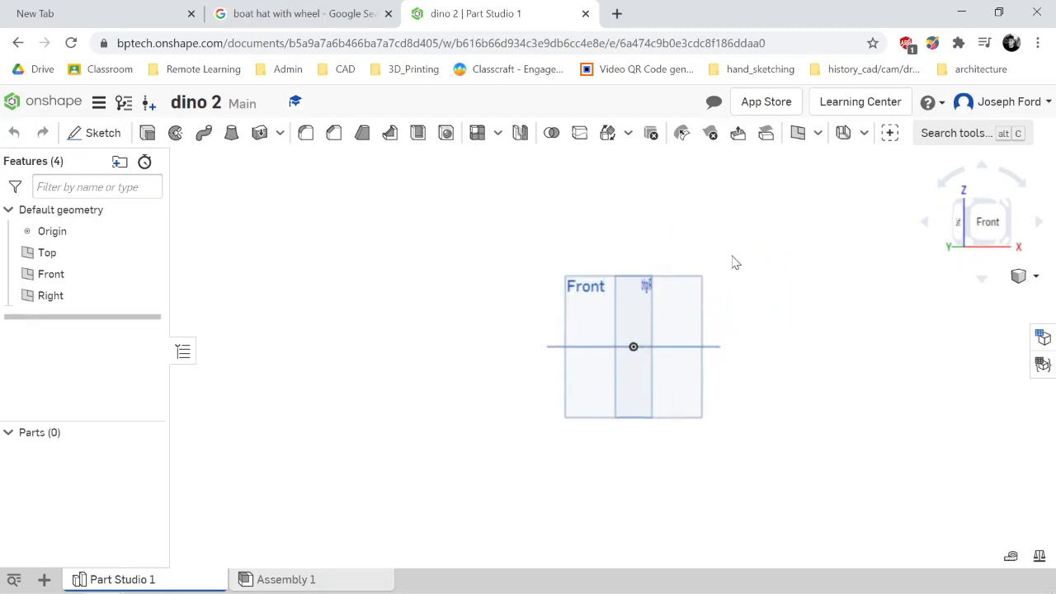
scroll(463, 493, down, 3)
scroll(463, 500, down, 4)
scroll(490, 488, up, 3)
scroll(503, 470, down, 4)
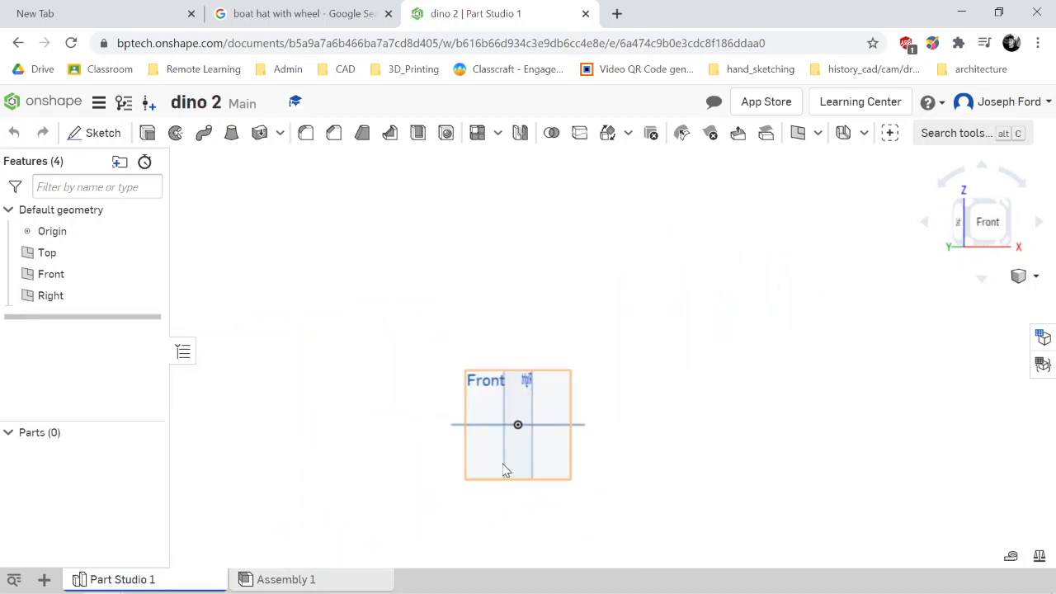
scroll(505, 470, up, 5)
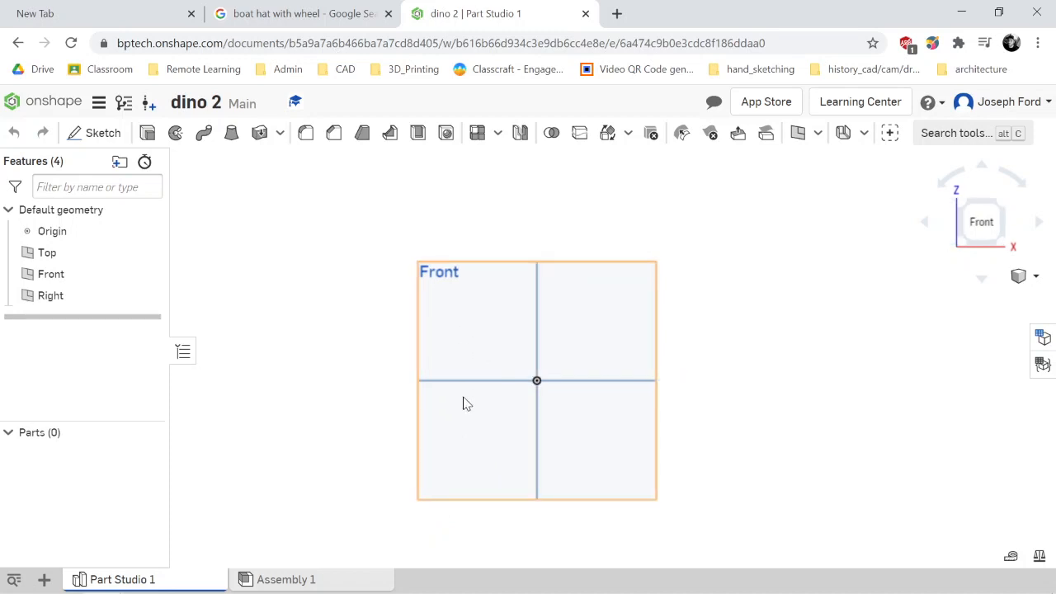
key(Left)
key(Right)
scroll(471, 402, down, 2)
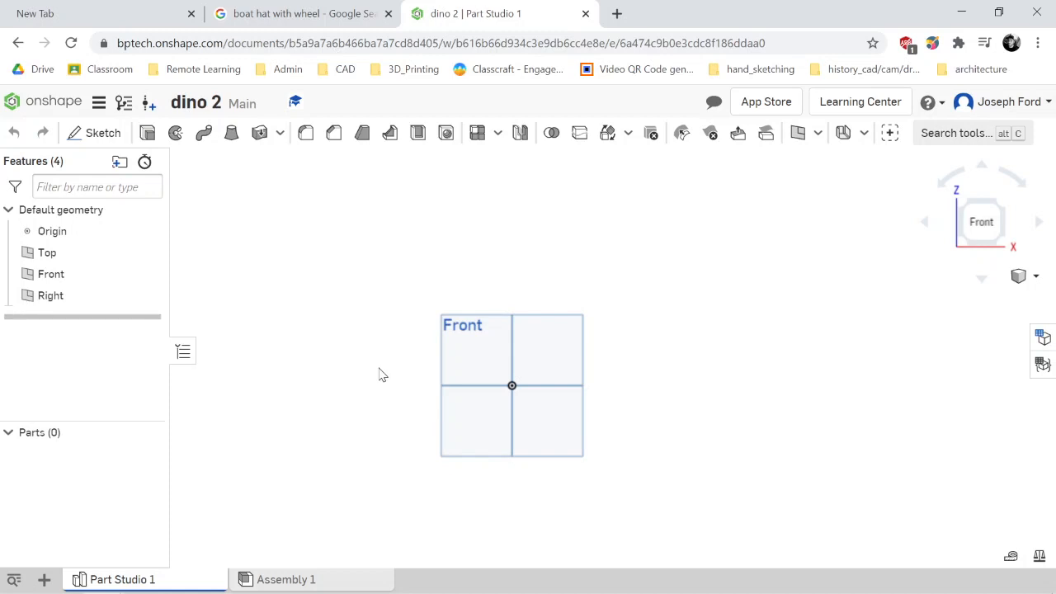
scroll(380, 375, up, 4)
scroll(380, 375, down, 5)
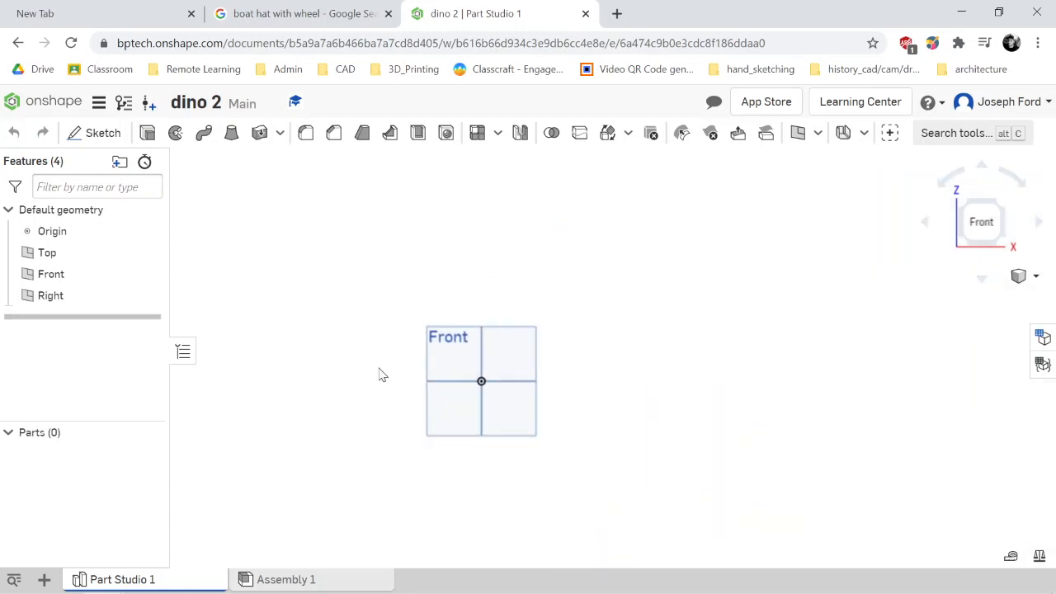
scroll(379, 376, up, 8)
scroll(379, 375, down, 7)
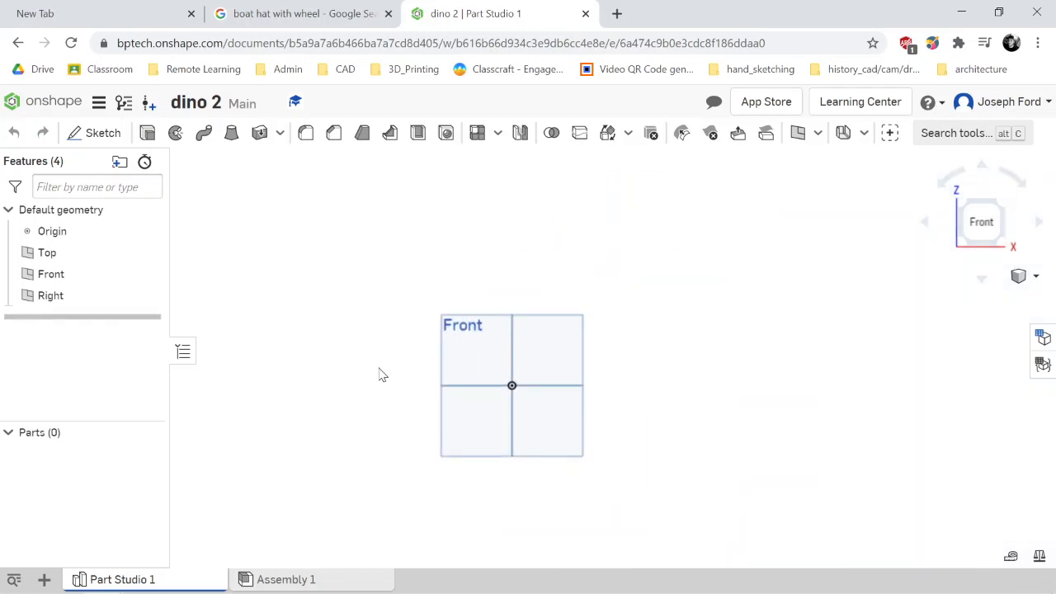
scroll(379, 375, up, 4)
scroll(380, 375, down, 5)
scroll(381, 375, up, 4)
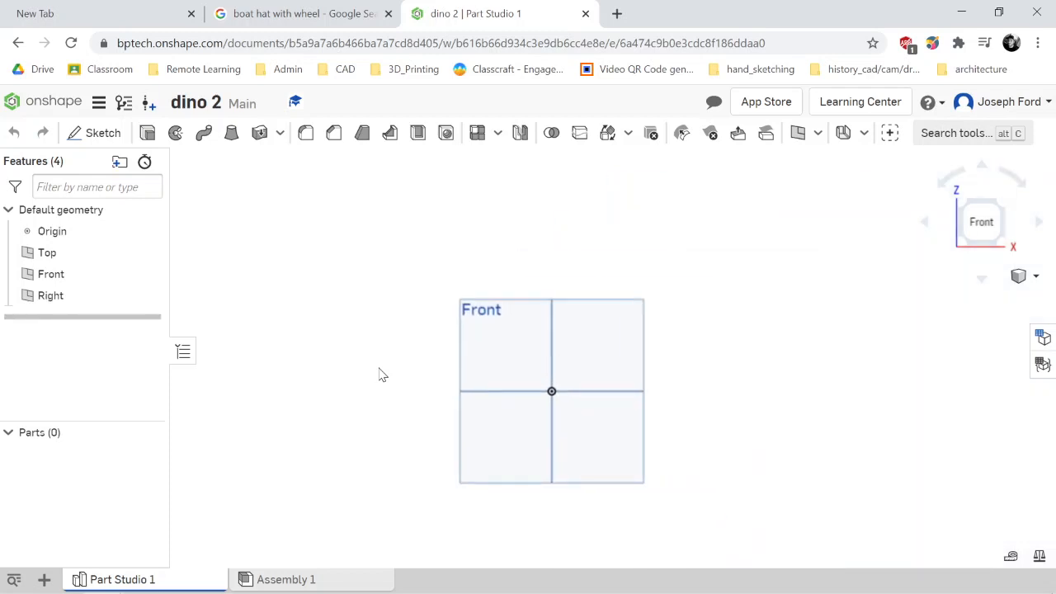
scroll(382, 375, down, 2)
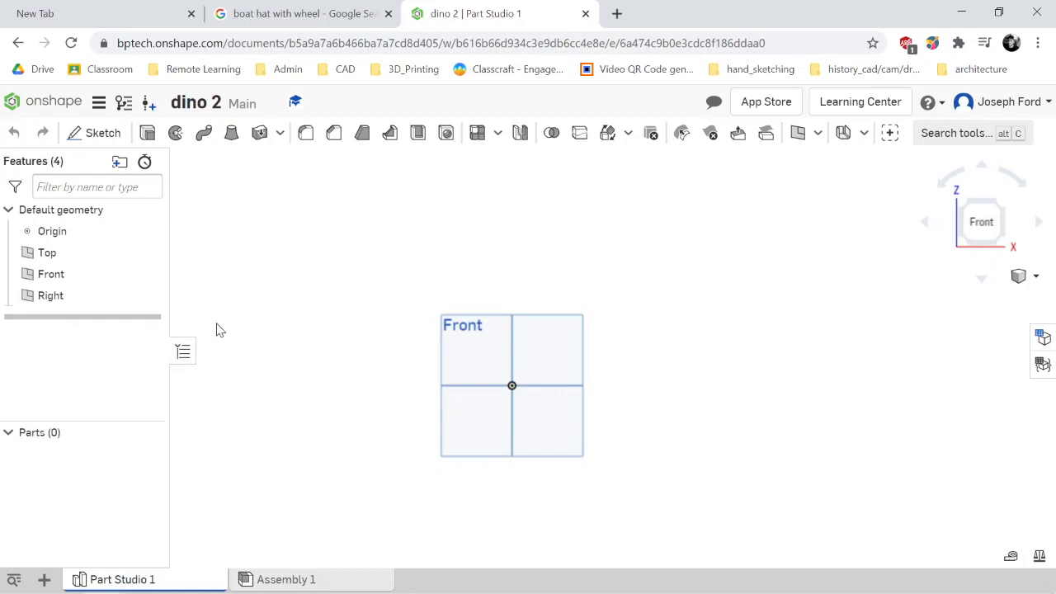
Start a new sketch on the Top plane and view the plane straight on
right_drag(396, 403, 422, 420)
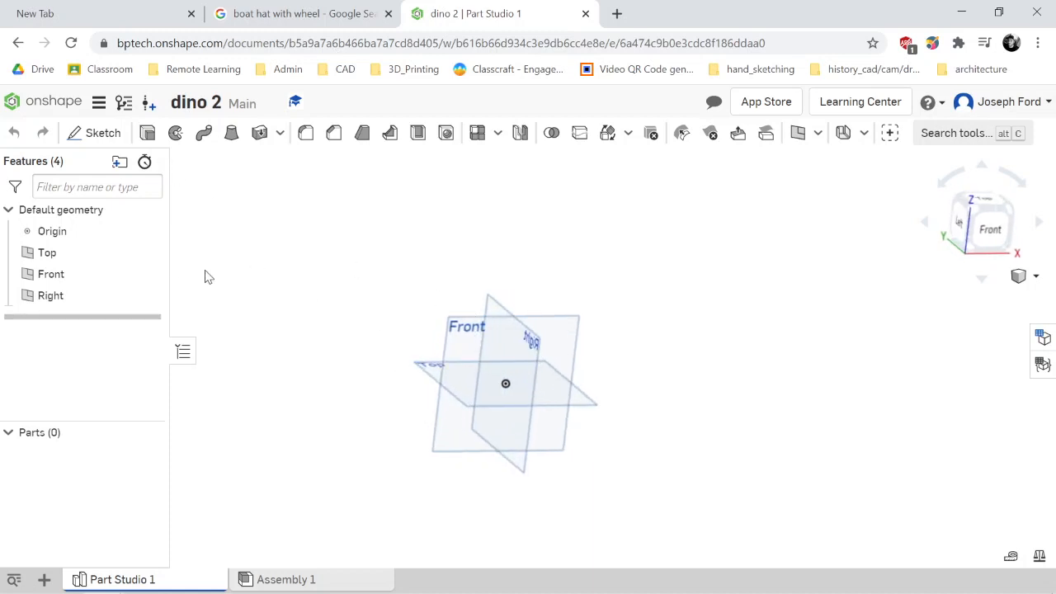
click(96, 133)
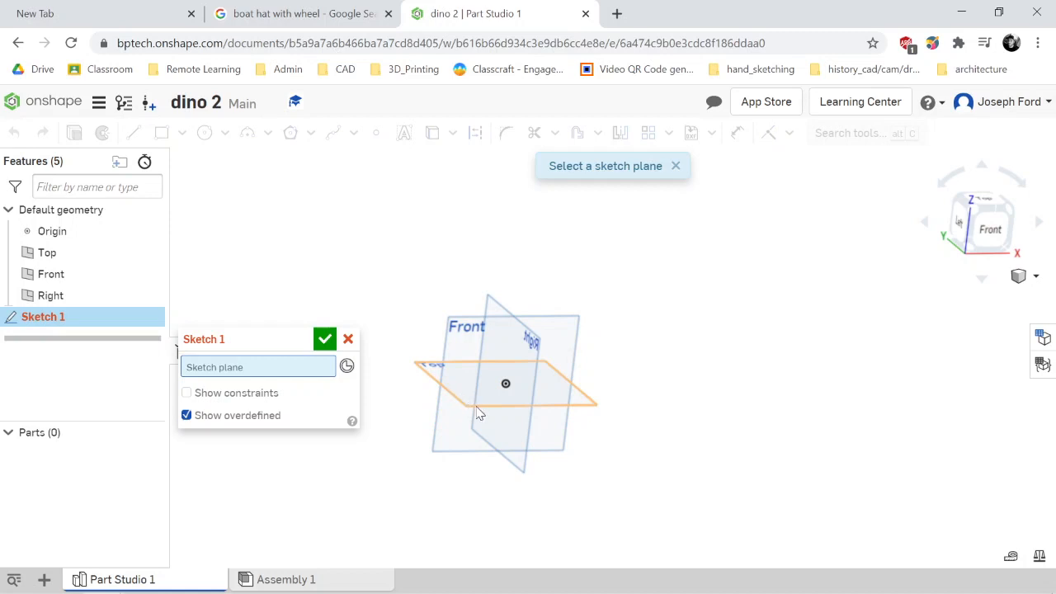
click(66, 258)
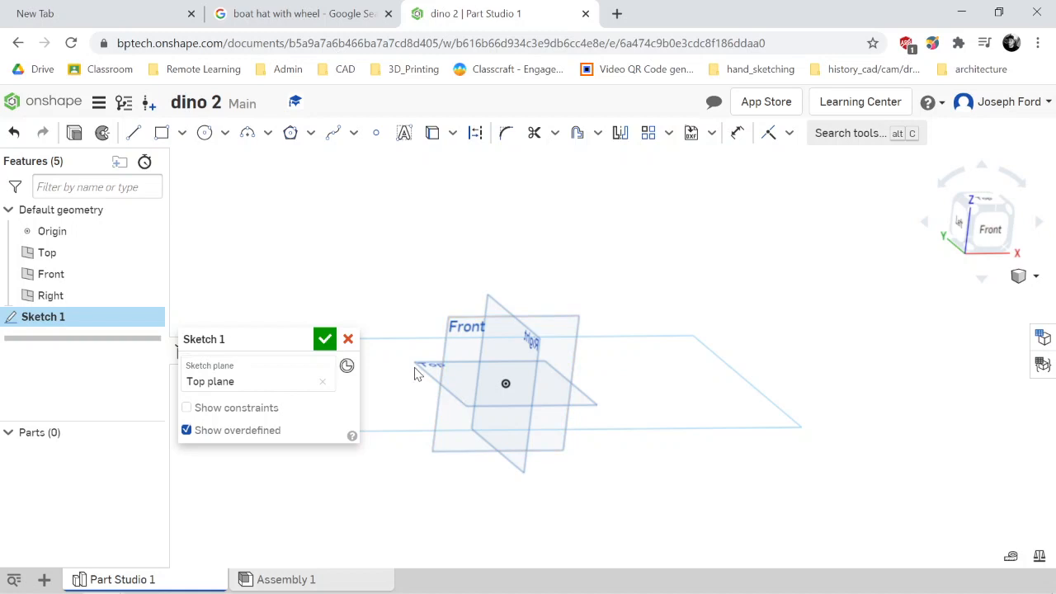
click(990, 203)
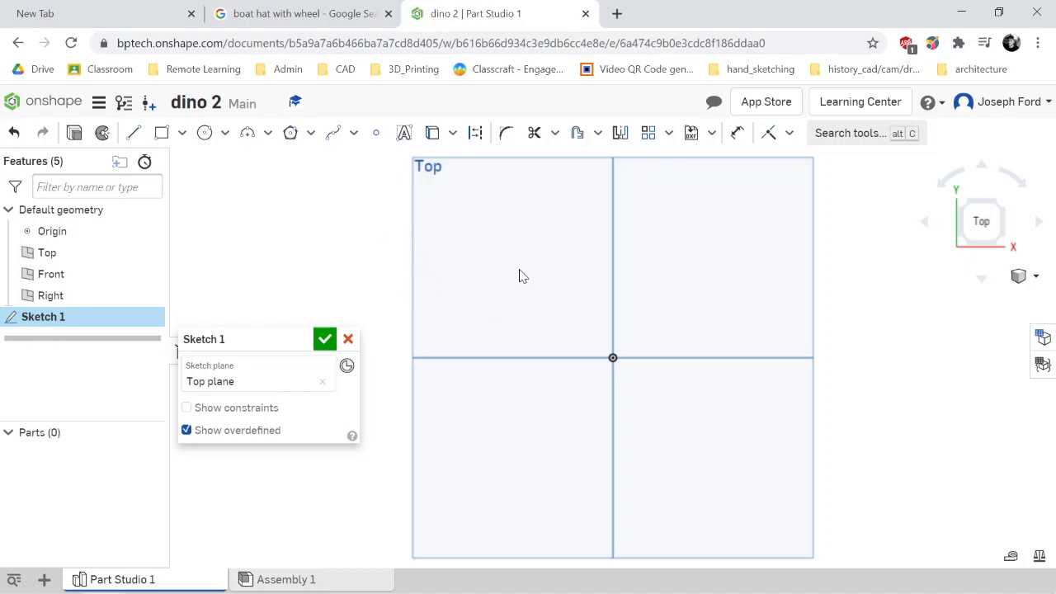
Draw a horizontal construction line about 2.88 in long from the origin toward negative X
key(l)
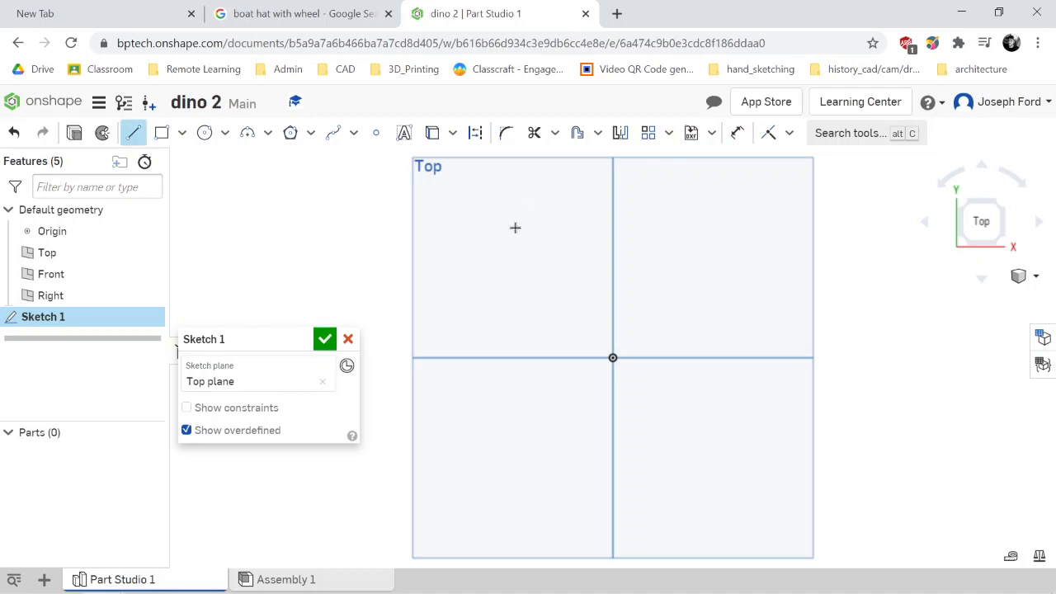
key(d)
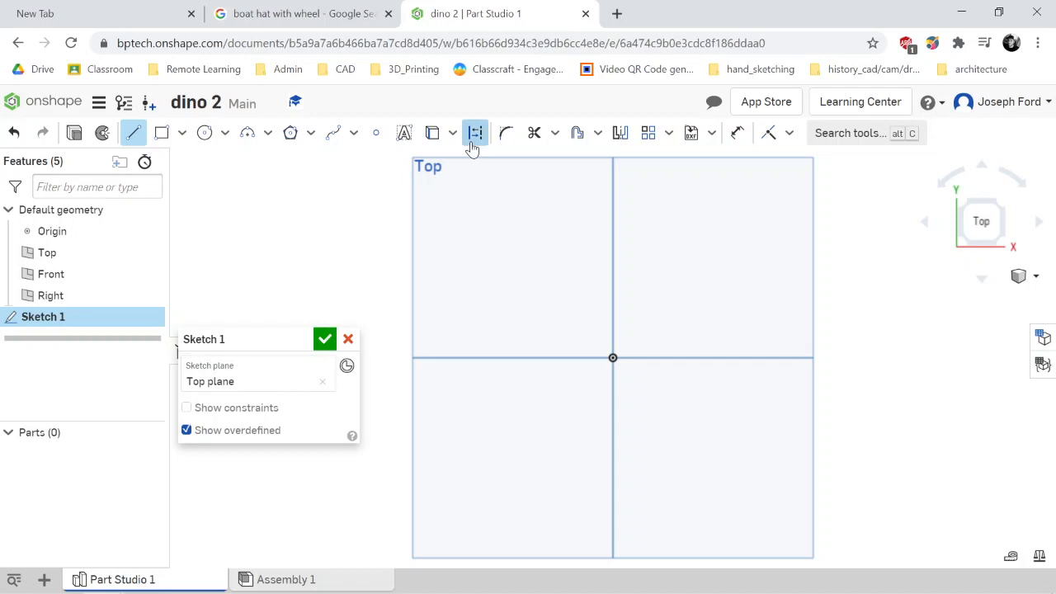
click(134, 133)
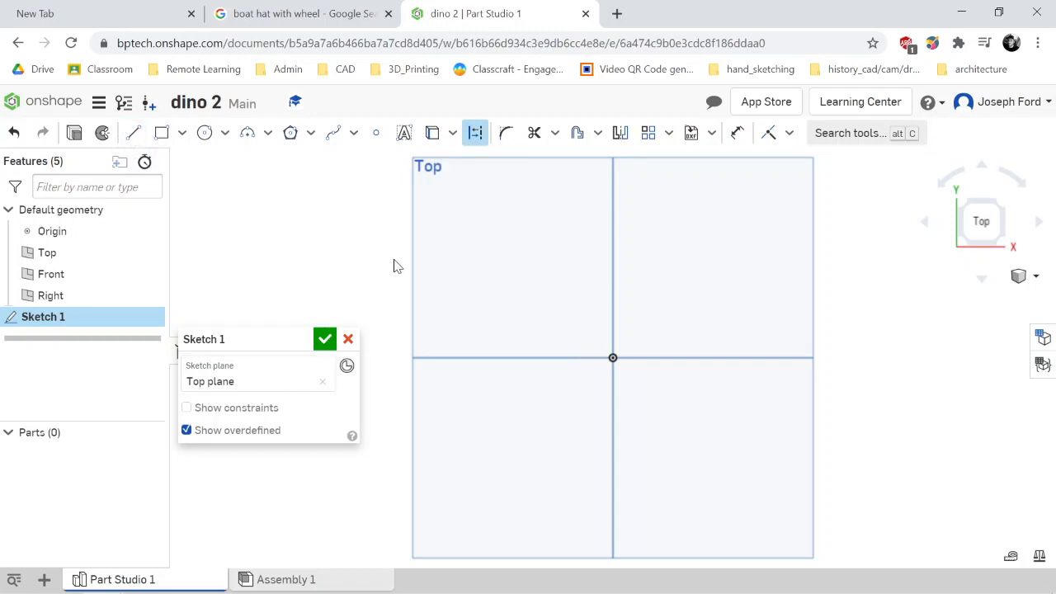
click(134, 133)
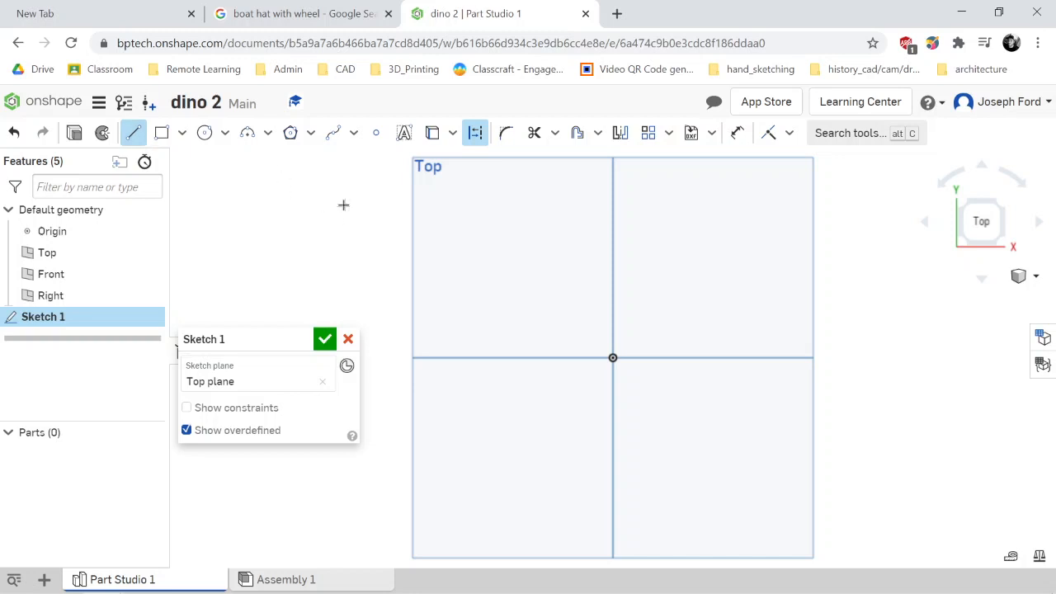
click(613, 356)
click(420, 357)
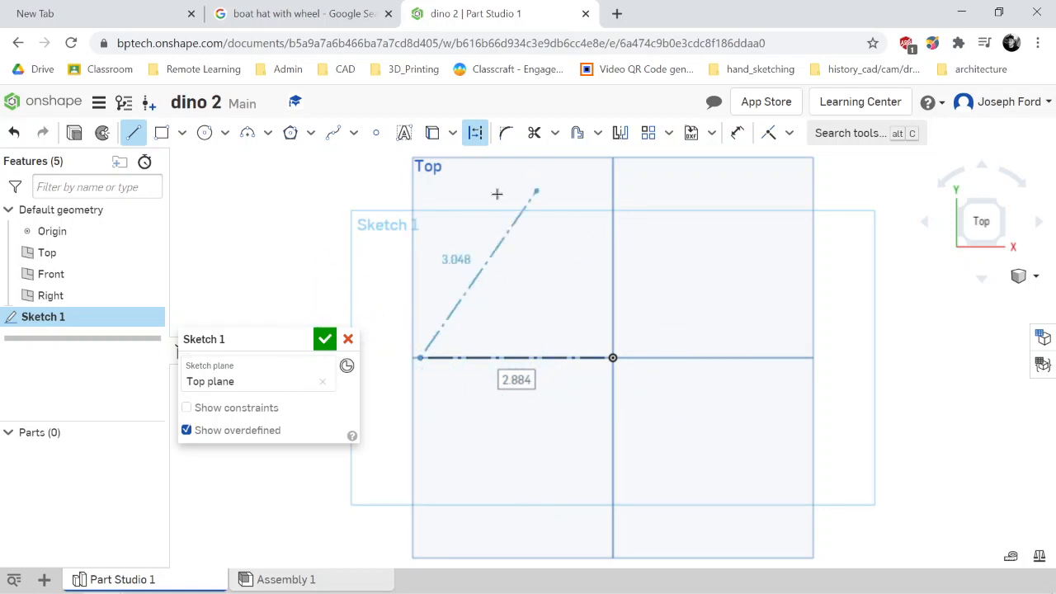
click(609, 356)
key(Escape)
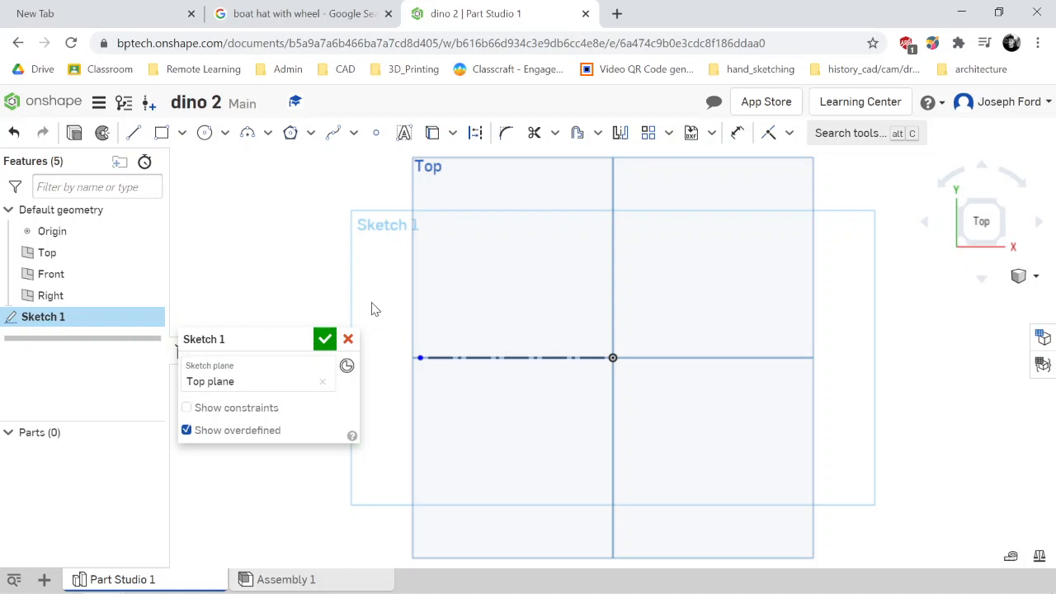
click(510, 357)
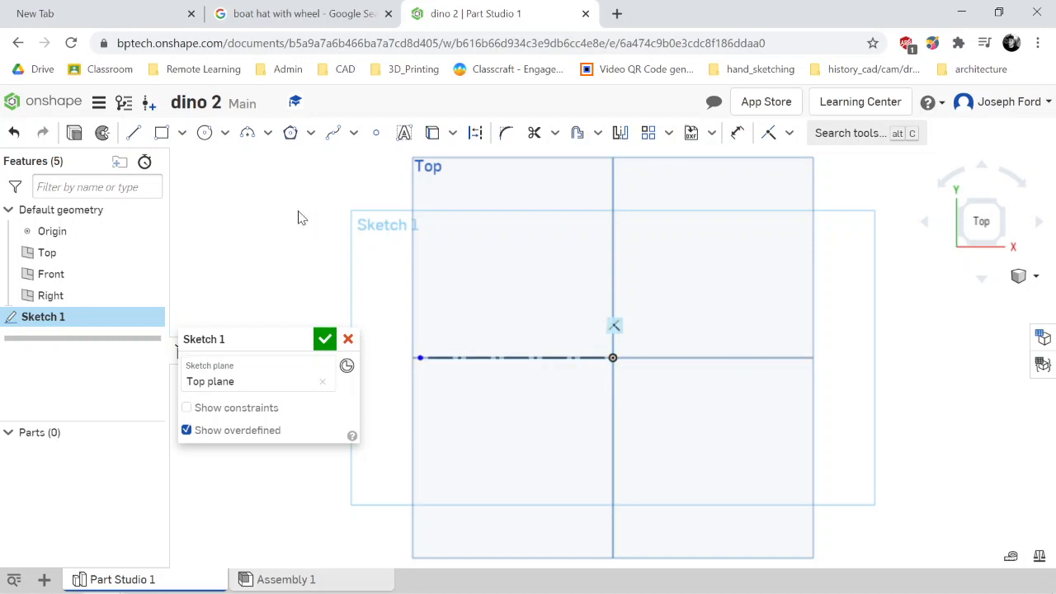
Draw two aligned rectangles, one about 0.67 by 0.59 in above the construction line and one about 0.67 by 0.63 in below it
click(161, 135)
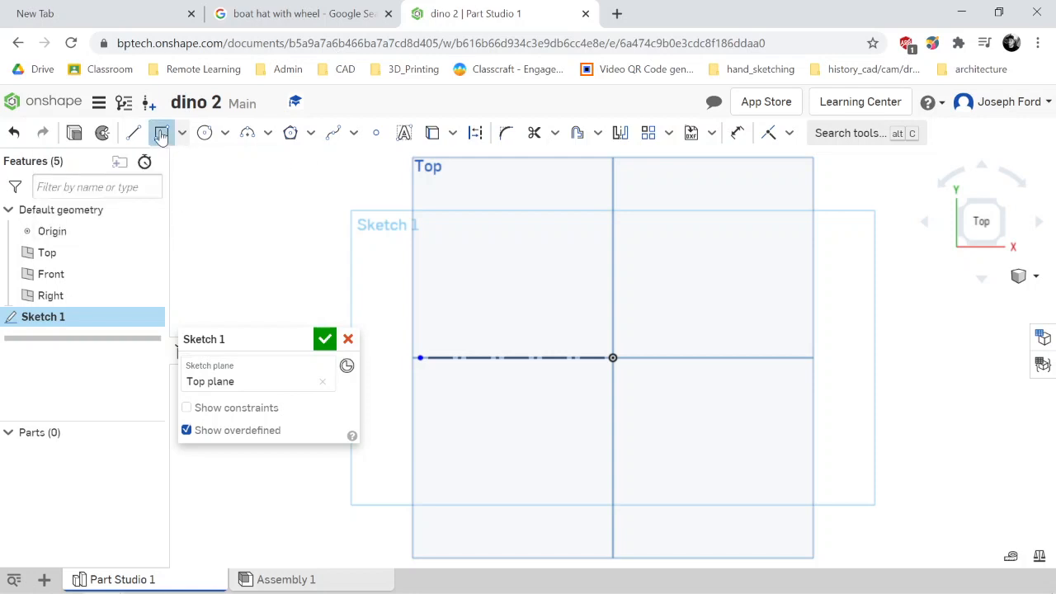
click(463, 262)
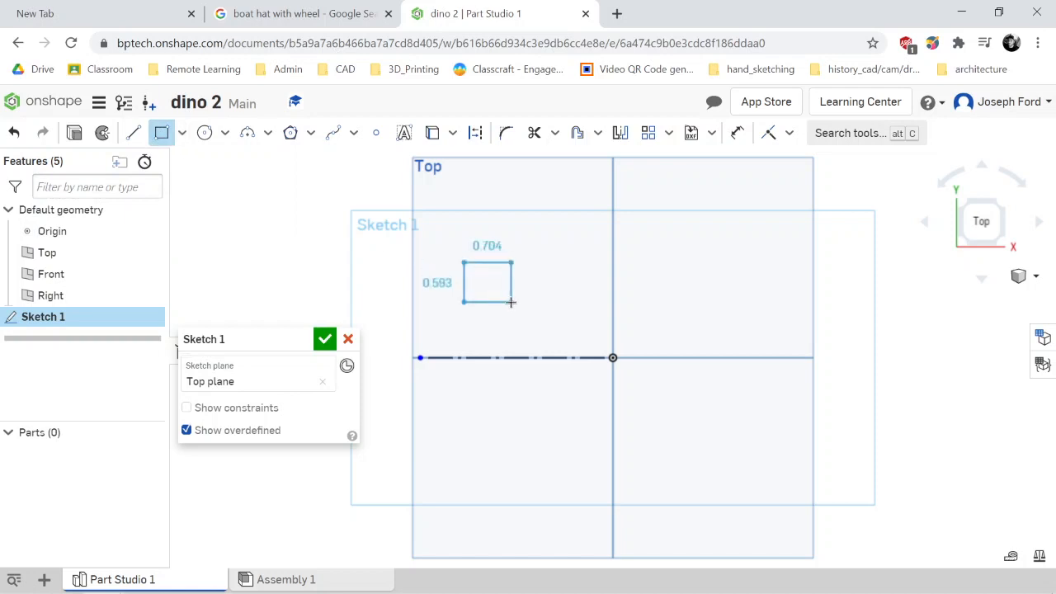
click(509, 302)
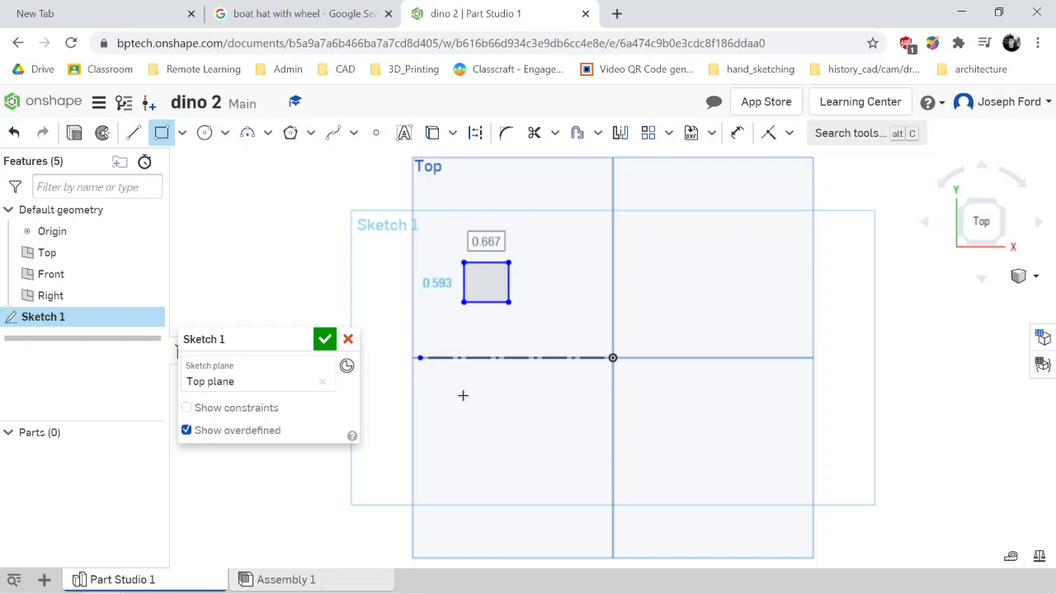
key(Tab)
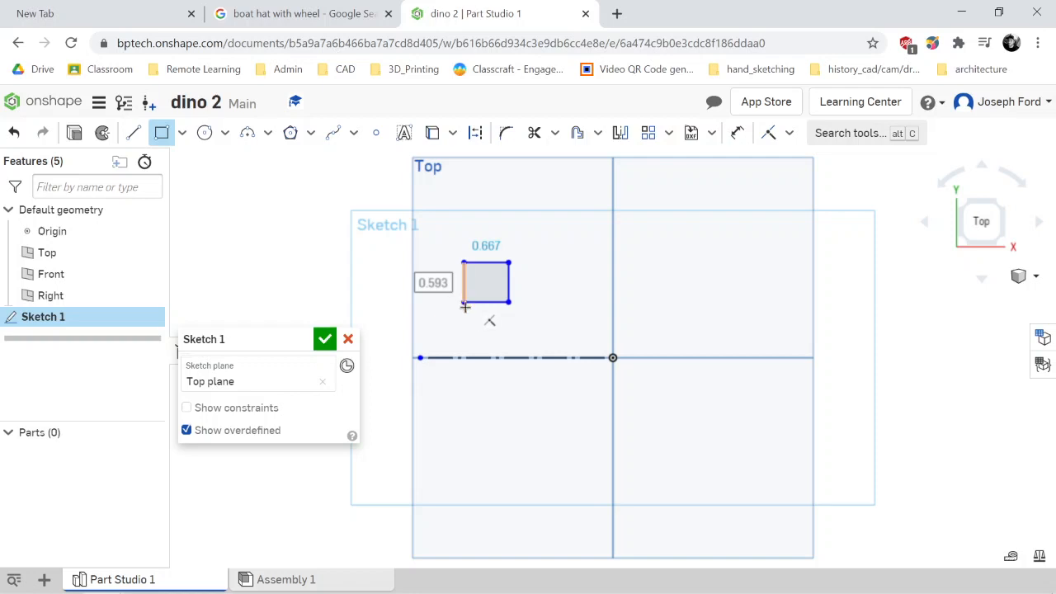
click(462, 398)
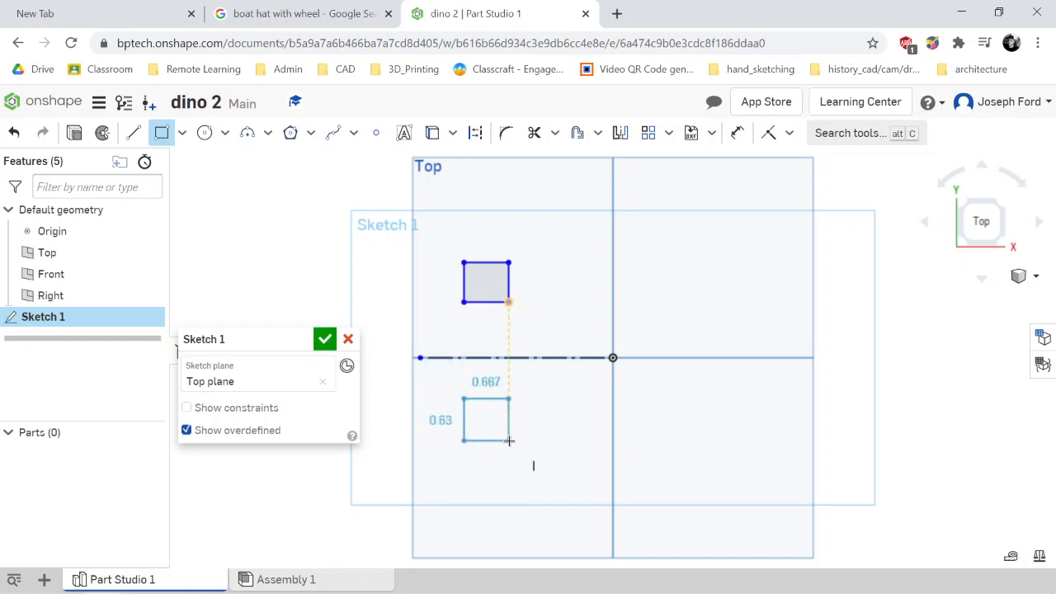
click(509, 440)
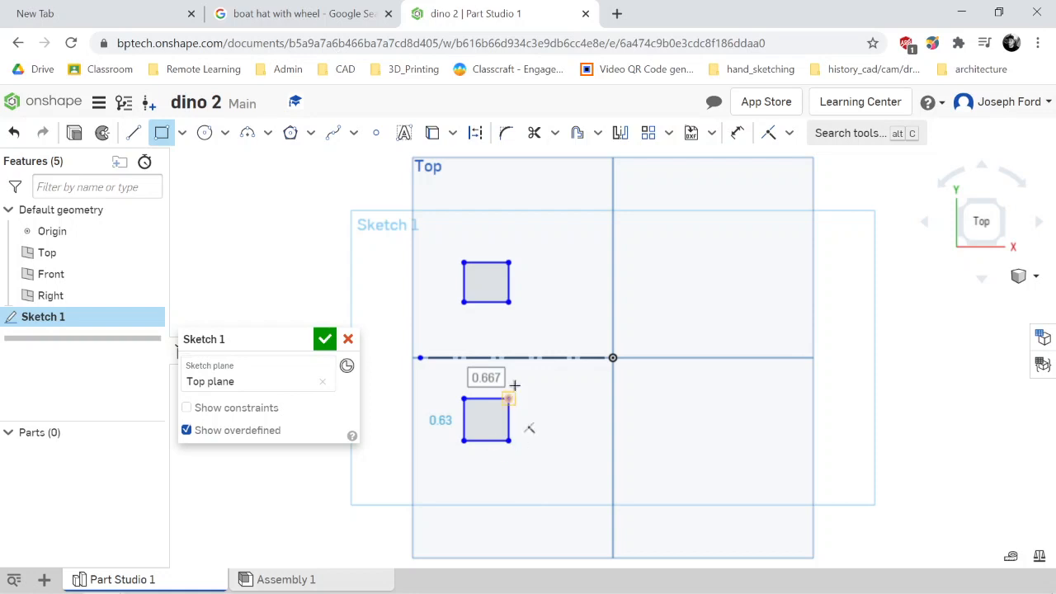
Dimension the gap between the construction line and the upper rectangle's bottom edge to 0.6 in
key(d)
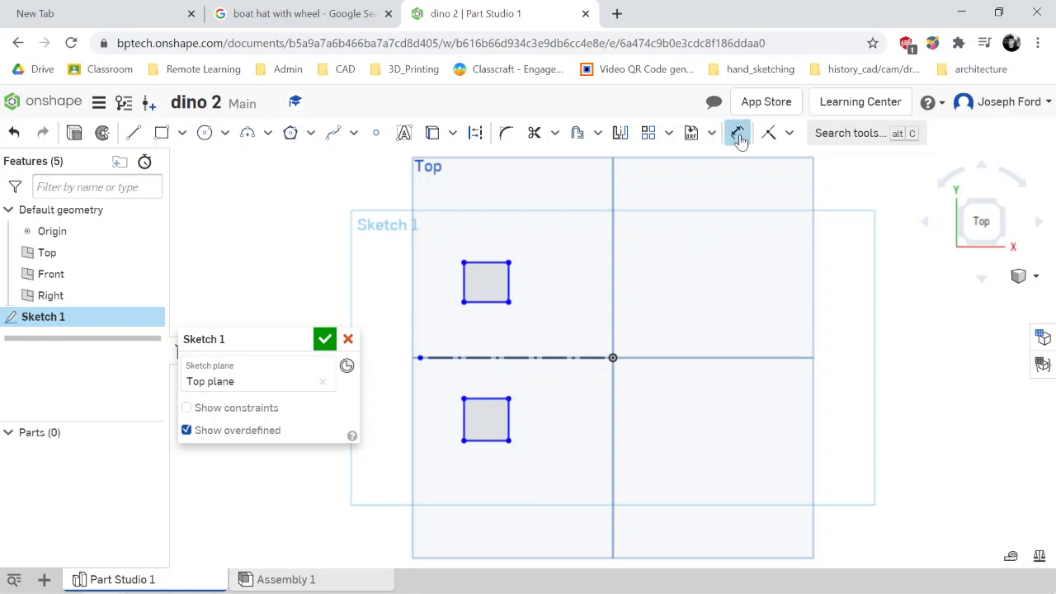
click(486, 355)
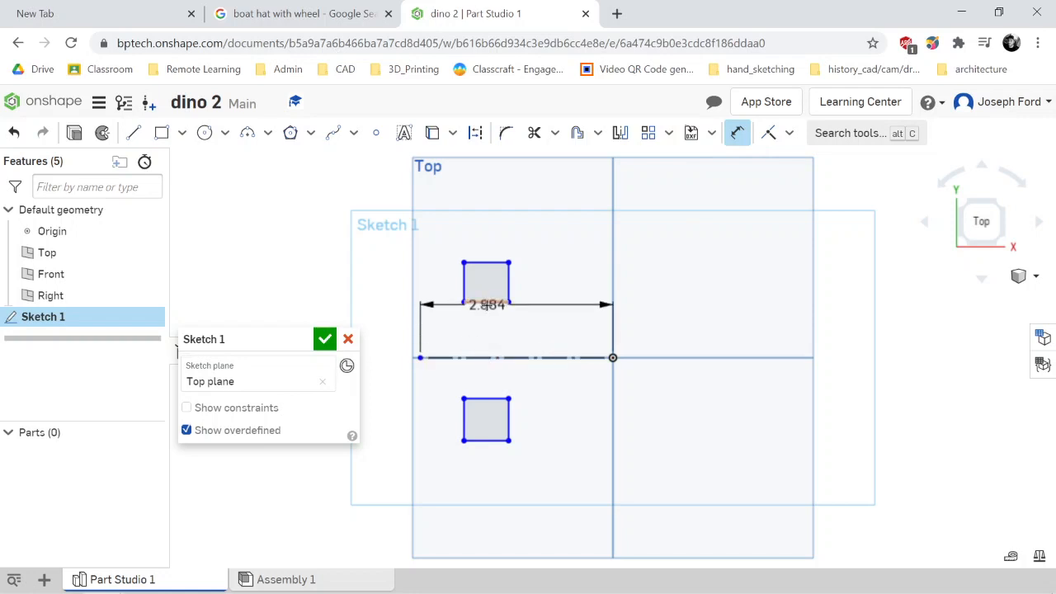
click(494, 302)
click(550, 326)
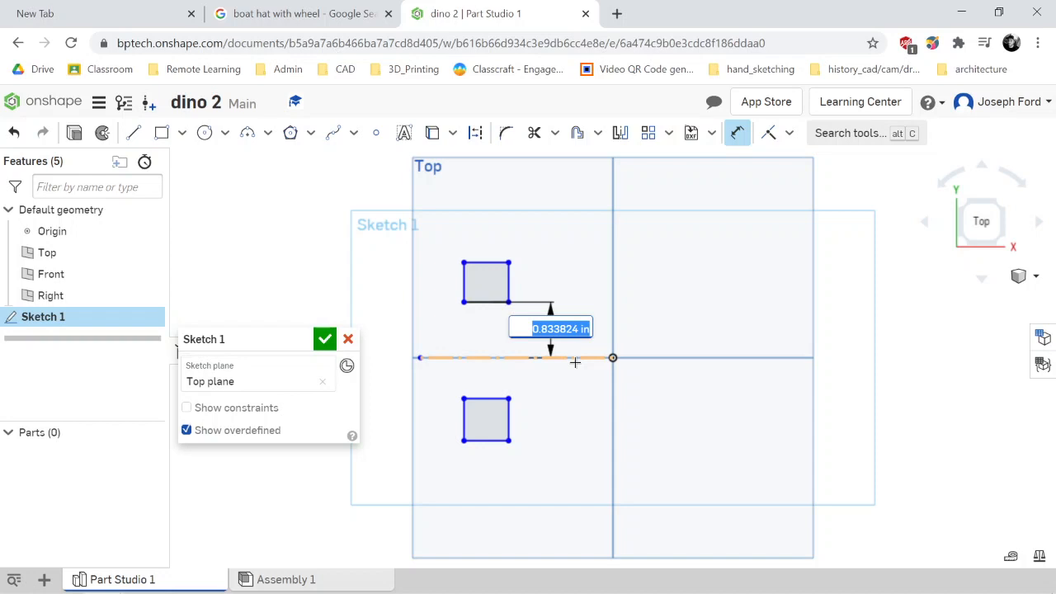
text(0.6)
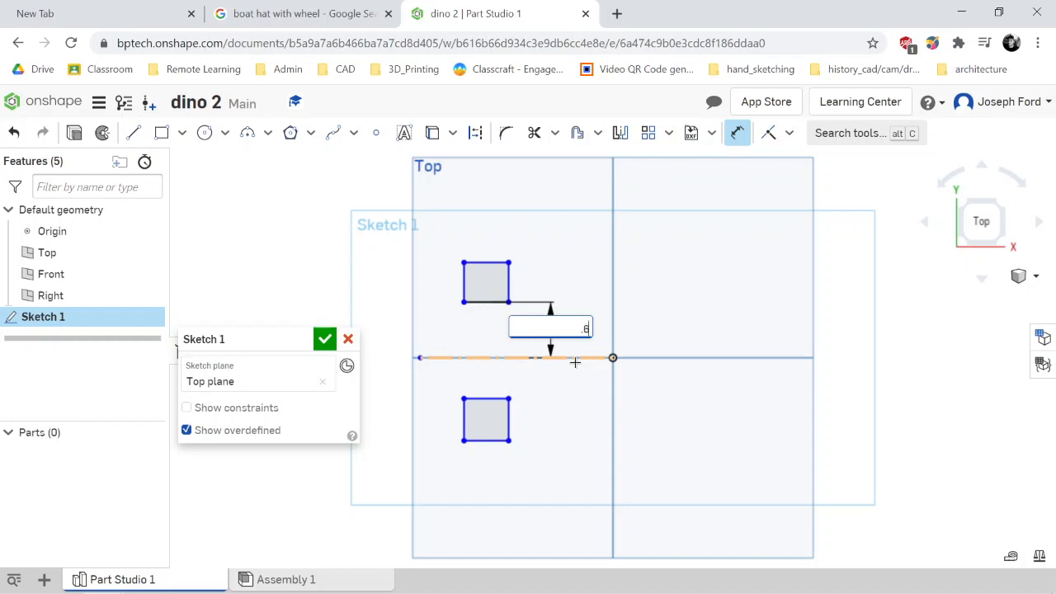
key(Return)
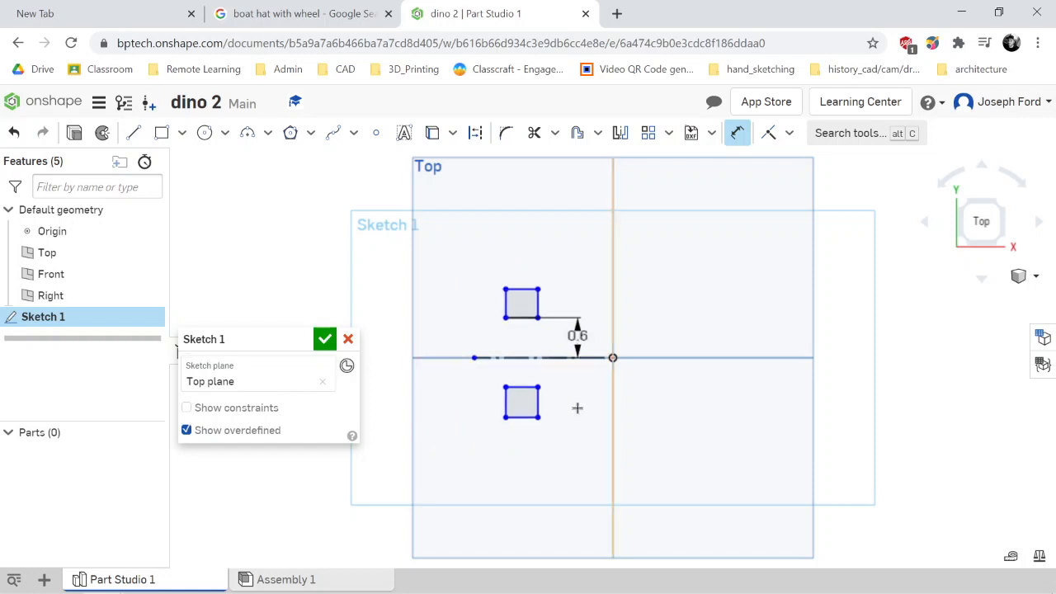
Dimension the upper rectangle's height and width to 0.5 in each
scroll(577, 408, up, 3)
scroll(581, 373, down, 3)
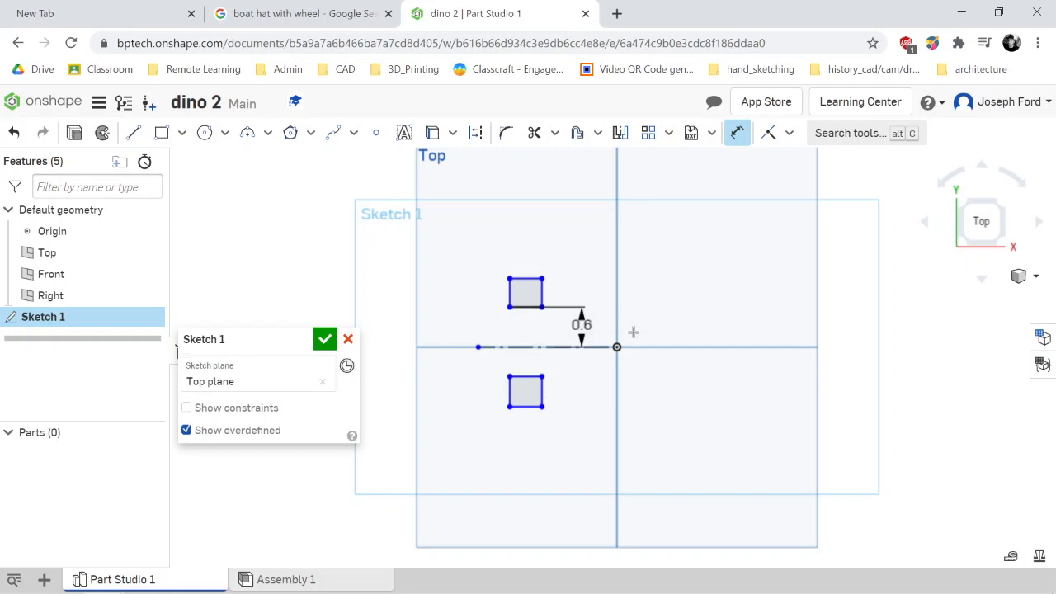
scroll(613, 345, up, 1)
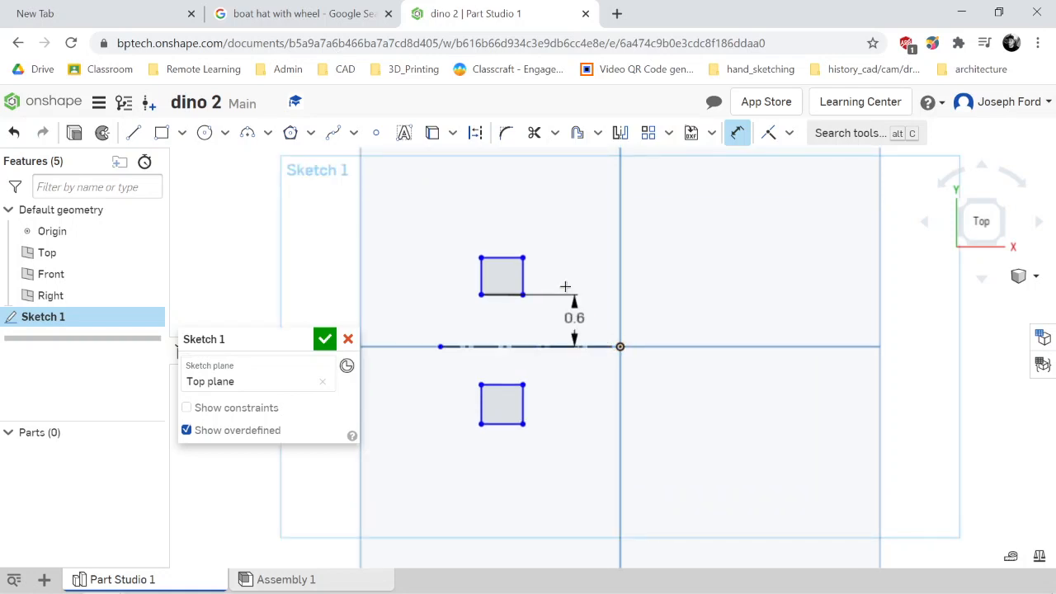
click(523, 276)
click(567, 277)
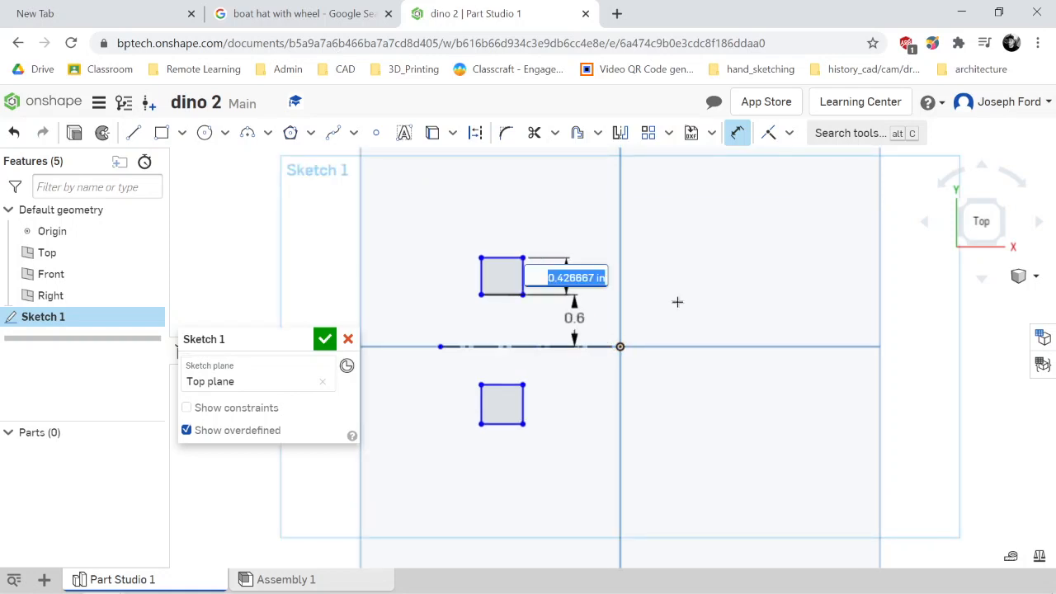
text(0.5)
key(Return)
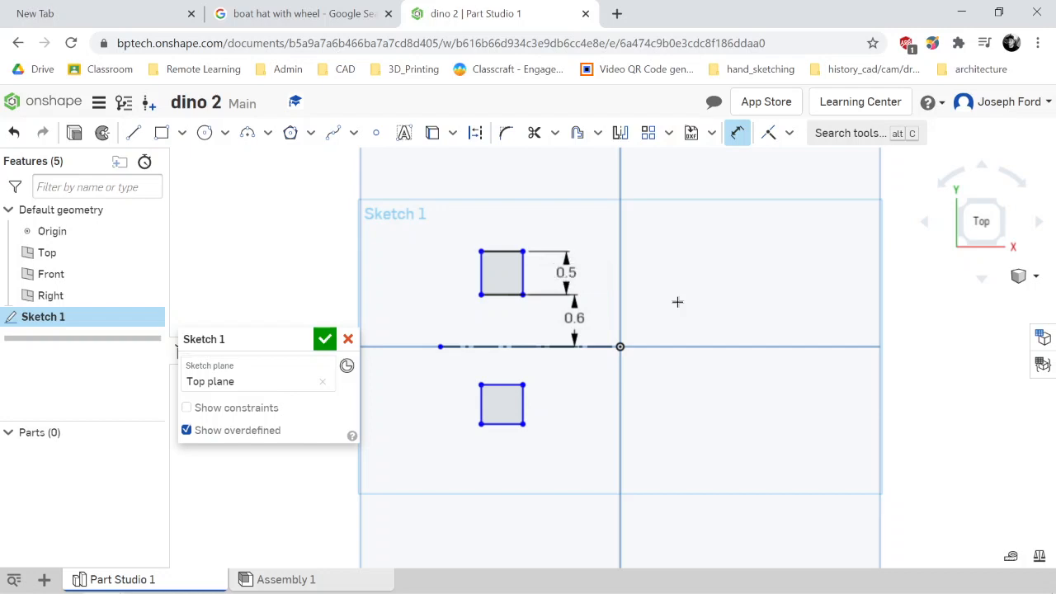
click(501, 252)
click(501, 223)
text(.5)
key(Return)
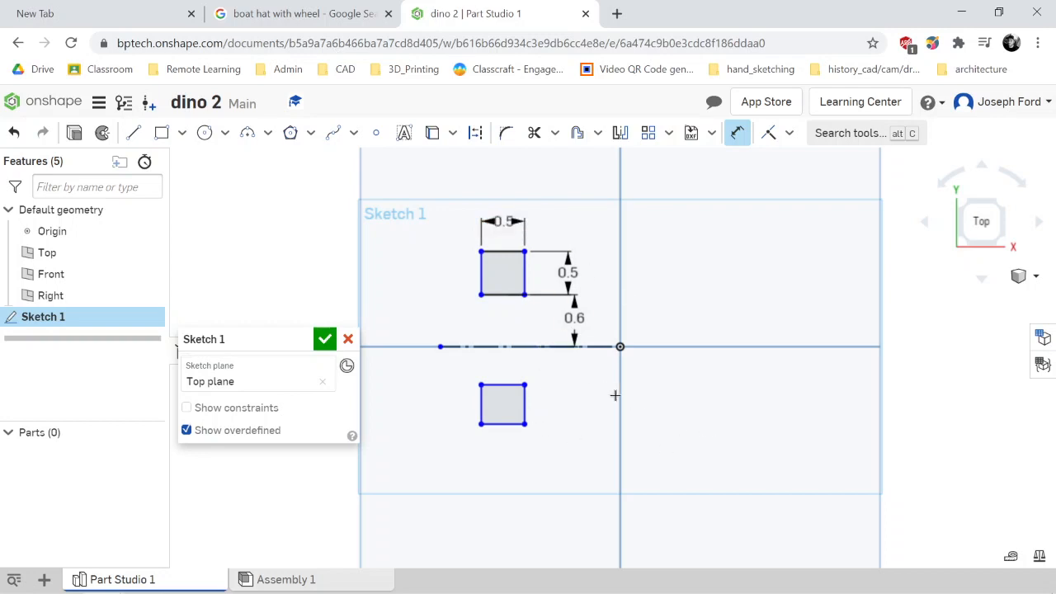
Dimension the gap between the construction line and the lower rectangle's top edge to 0.6 in
scroll(669, 410, up, 2)
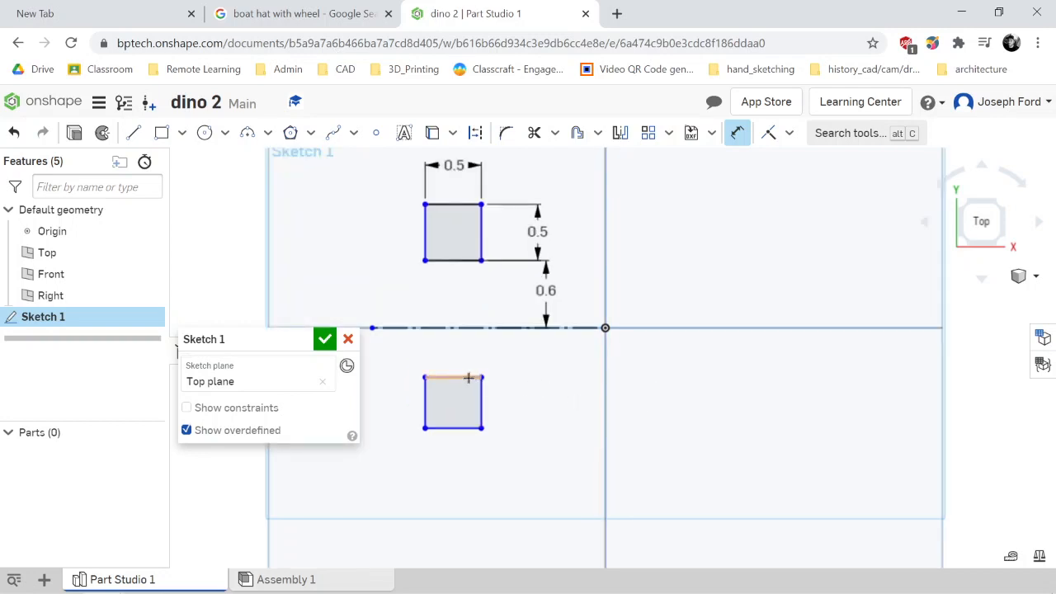
click(467, 377)
click(460, 337)
click(462, 328)
click(542, 354)
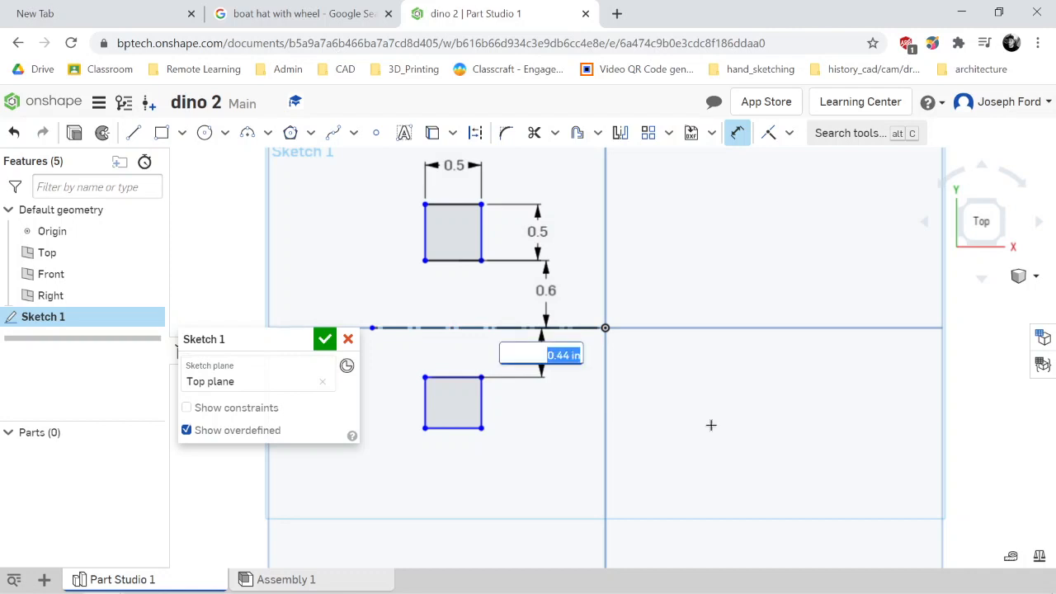
text(0.6)
key(Return)
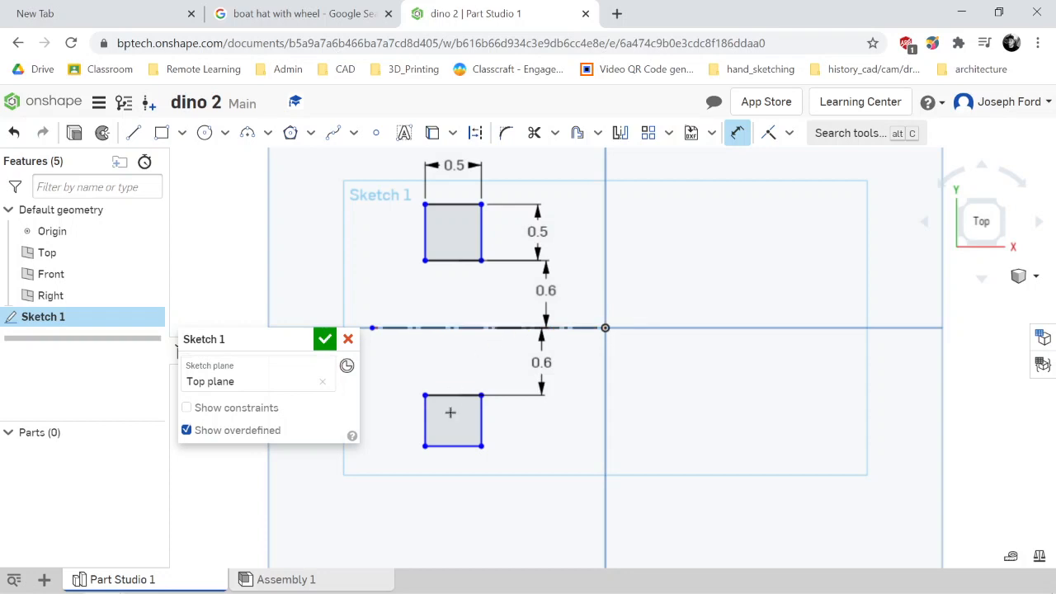
Add a width dimension to the lower rectangle and dimension its height to 0.5 in
click(450, 395)
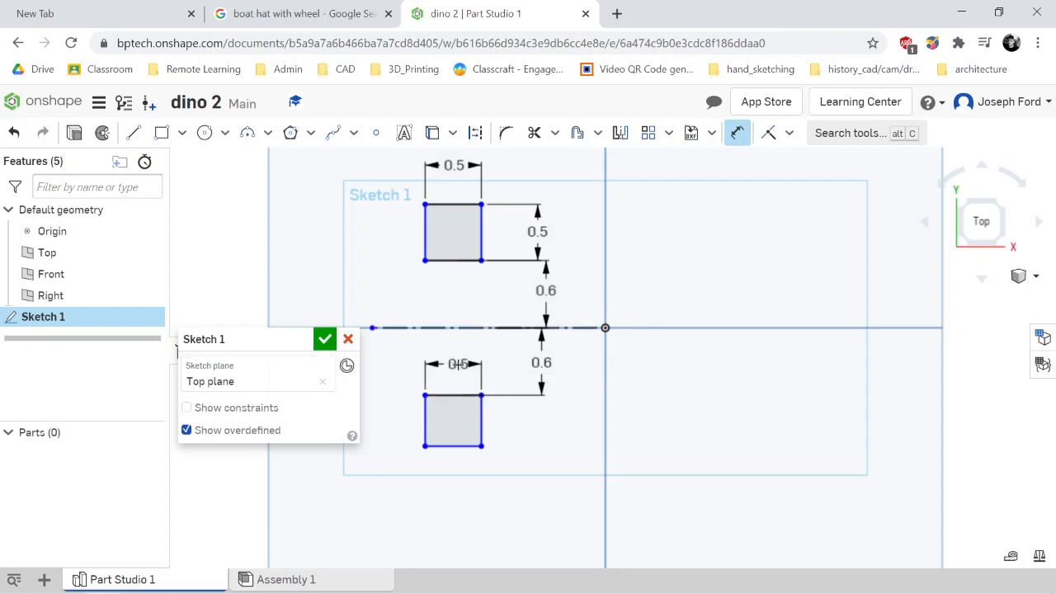
click(462, 373)
key(Return)
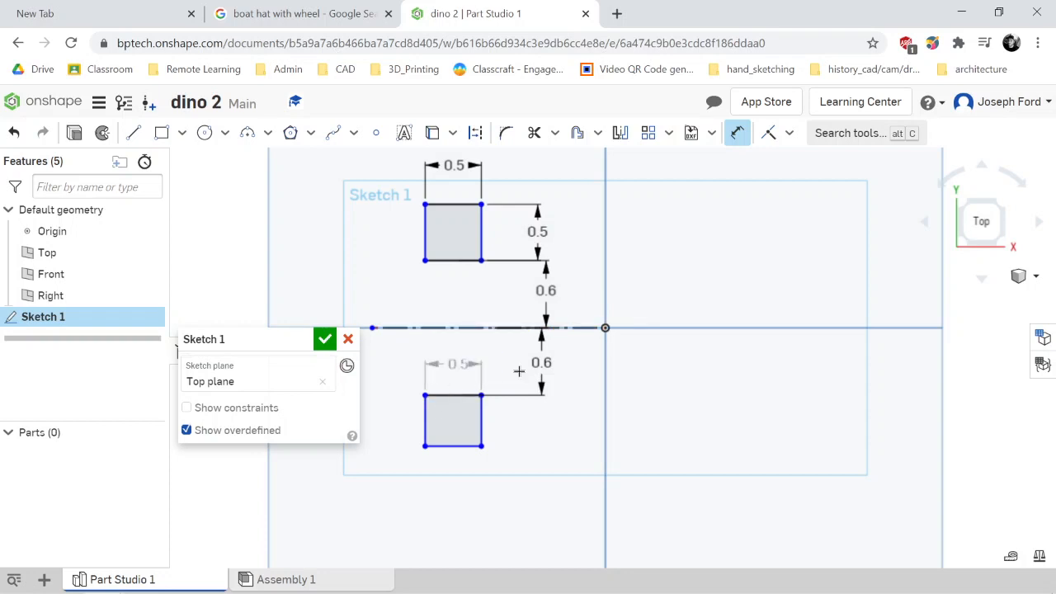
click(482, 421)
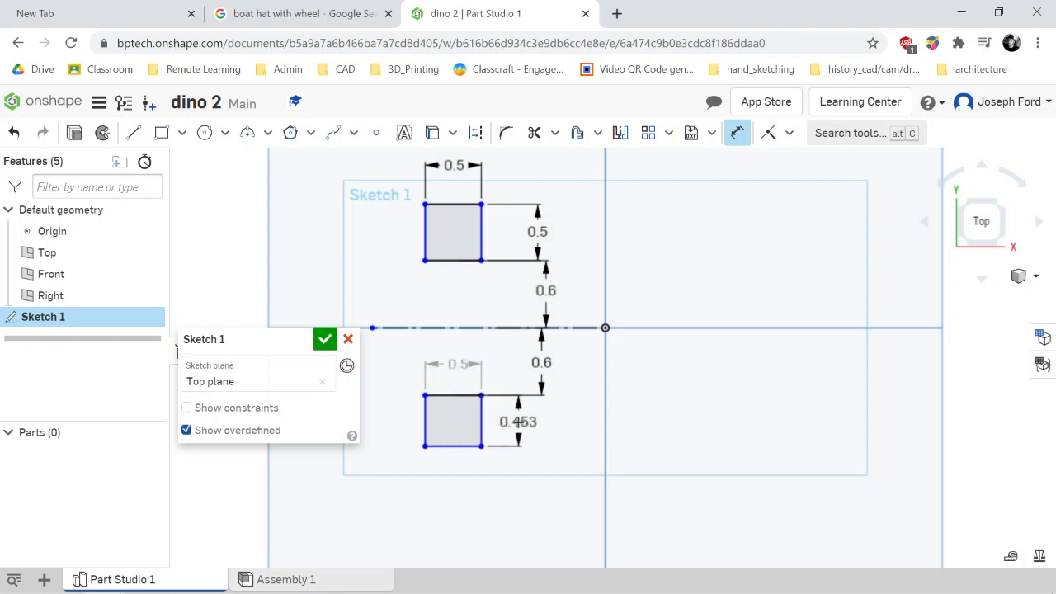
click(518, 420)
text(0.5)
key(Return)
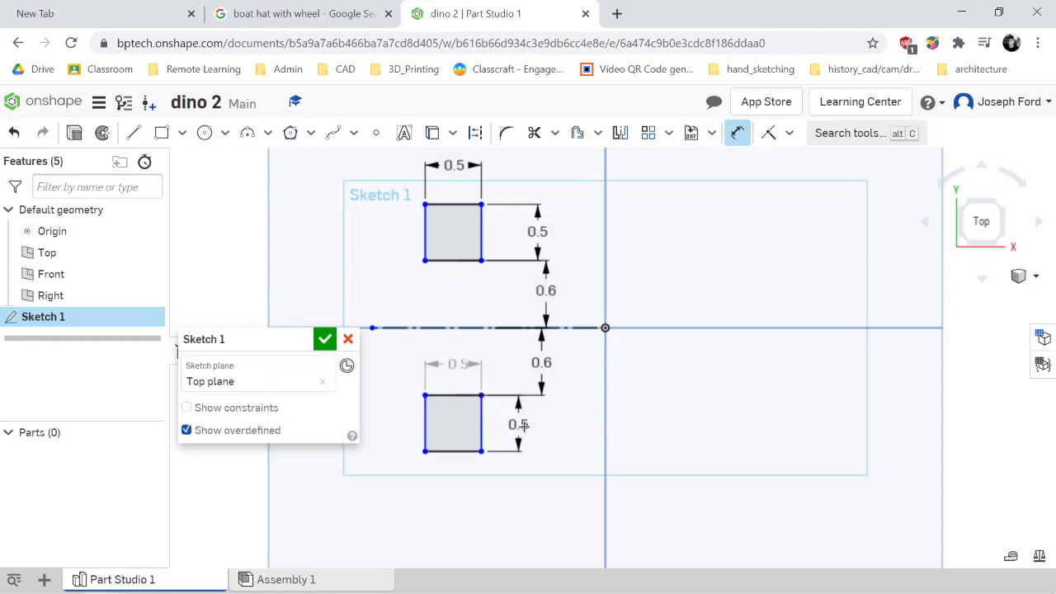
Set the gaps from the construction line to the upper and lower squares to 0.4 in each
scroll(522, 424, down, 4)
scroll(528, 426, up, 2)
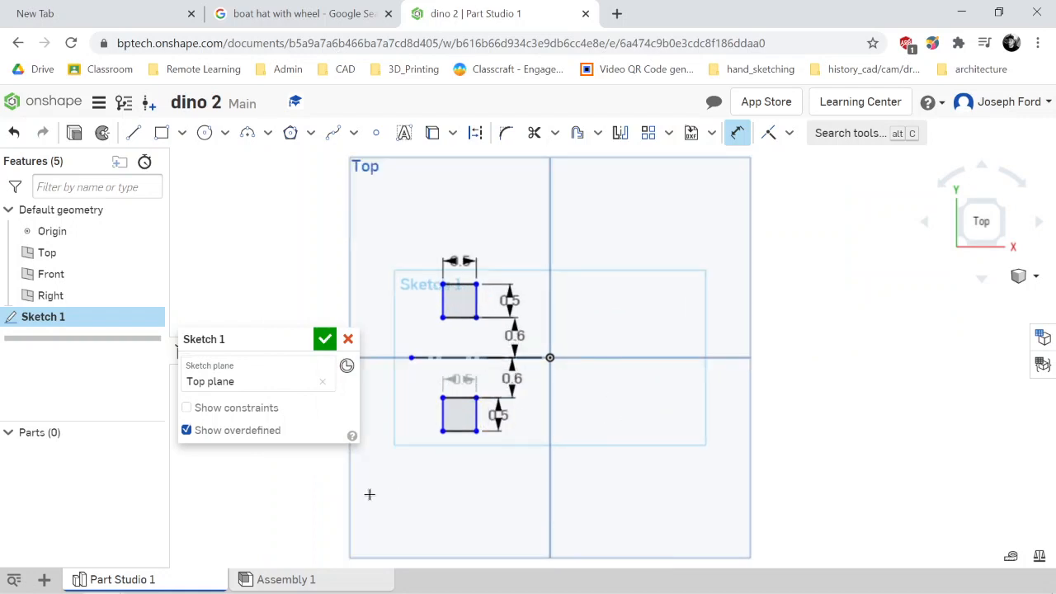
scroll(474, 397, up, 2)
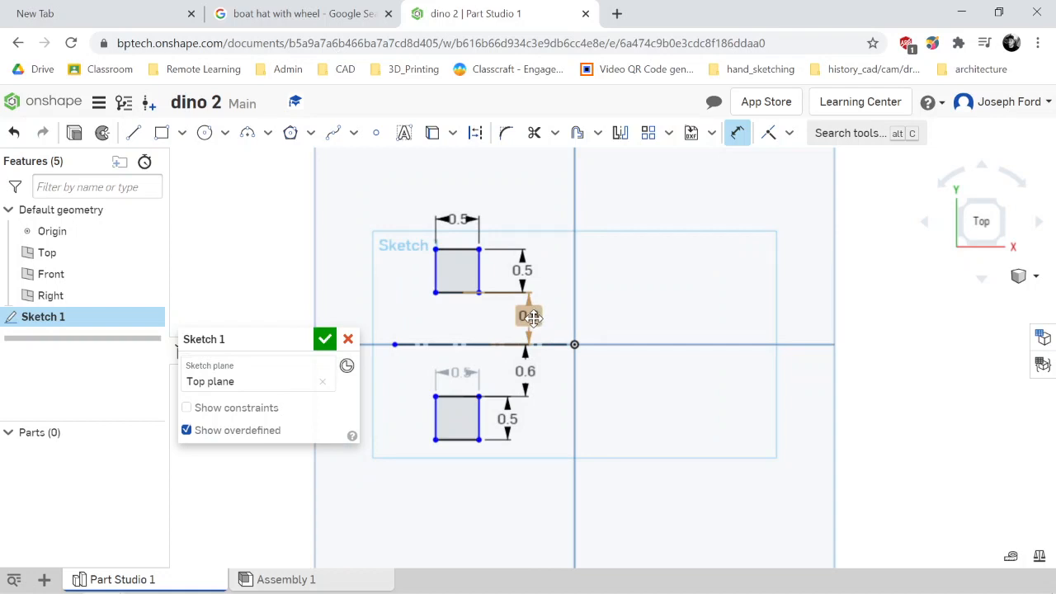
double_click(530, 316)
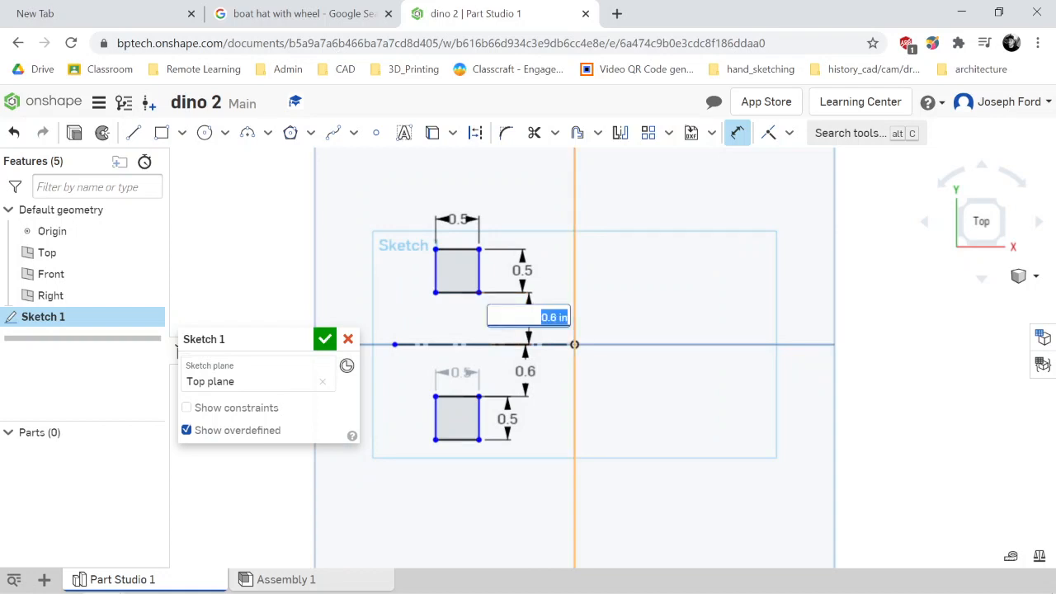
key(BackSpace)
key(Return)
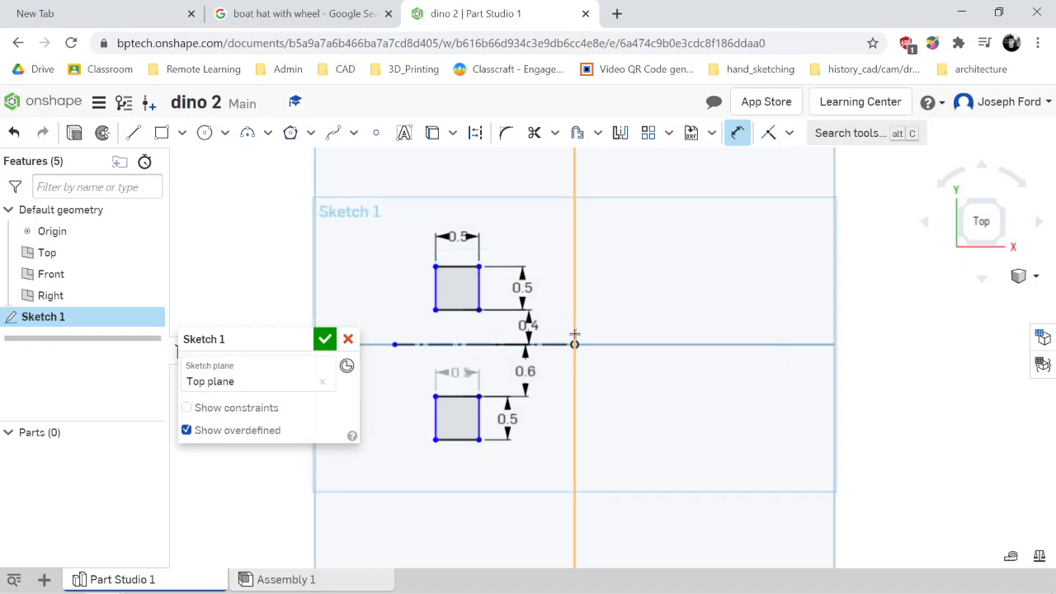
double_click(524, 371)
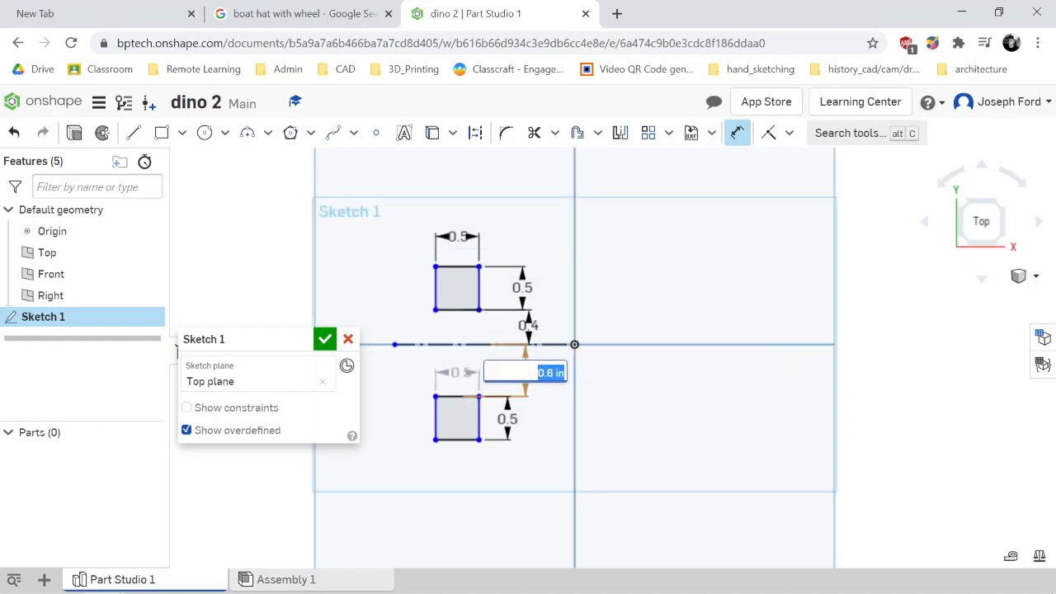
text(.4)
key(Return)
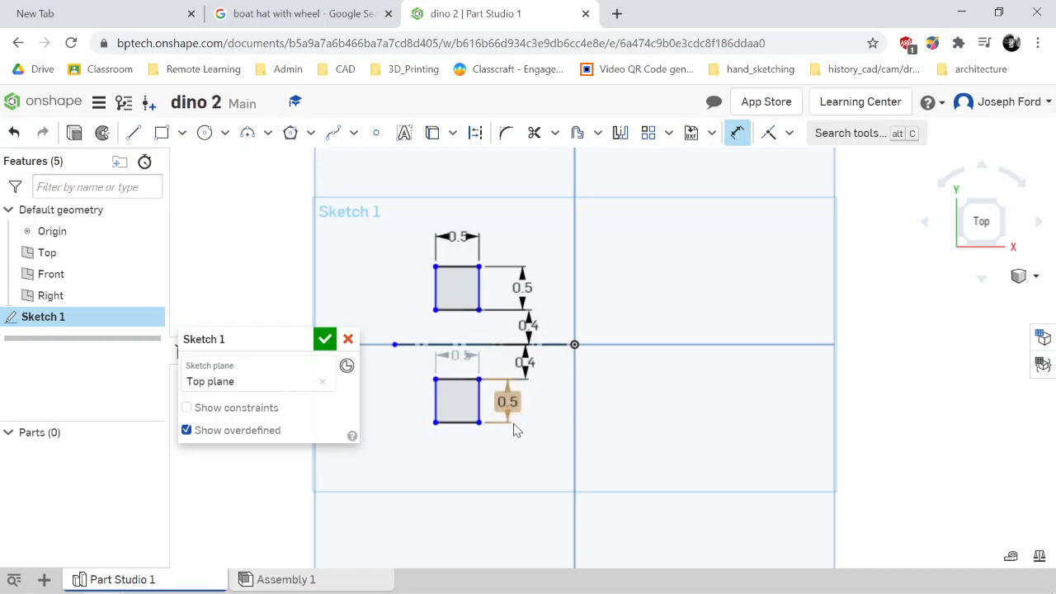
scroll(545, 425, down, 2)
mouse_move(467, 478)
right_down()
mouse_move(490, 473)
mouse_move(475, 475)
right_up()
click(986, 221)
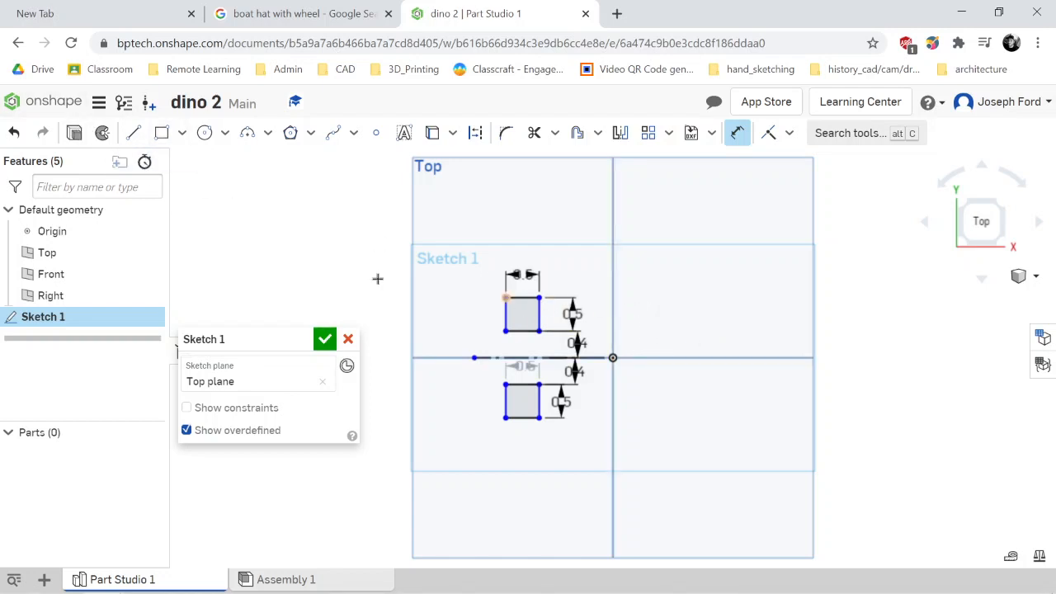
click(161, 134)
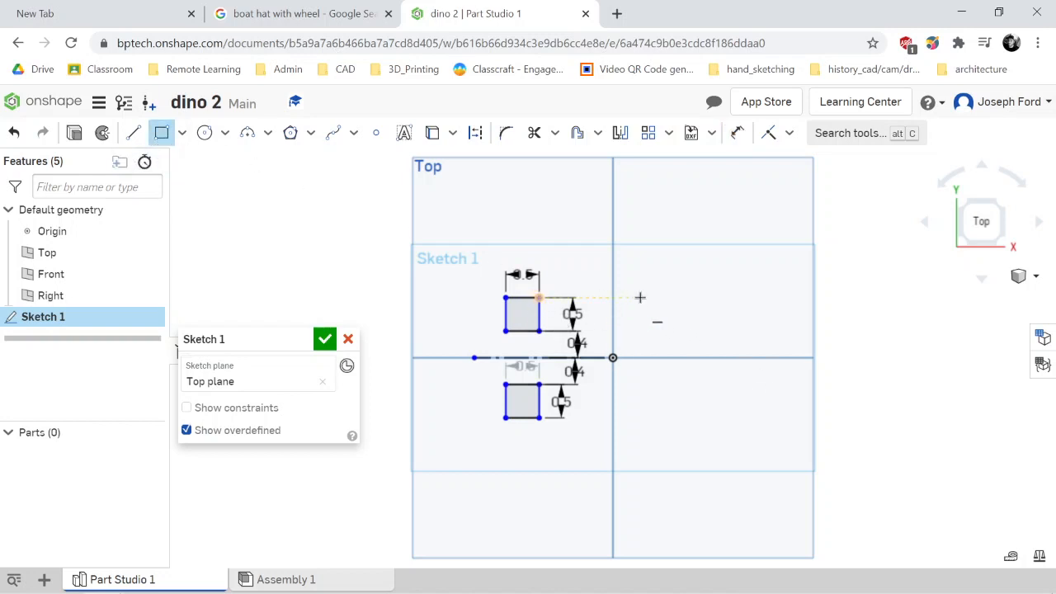
click(684, 297)
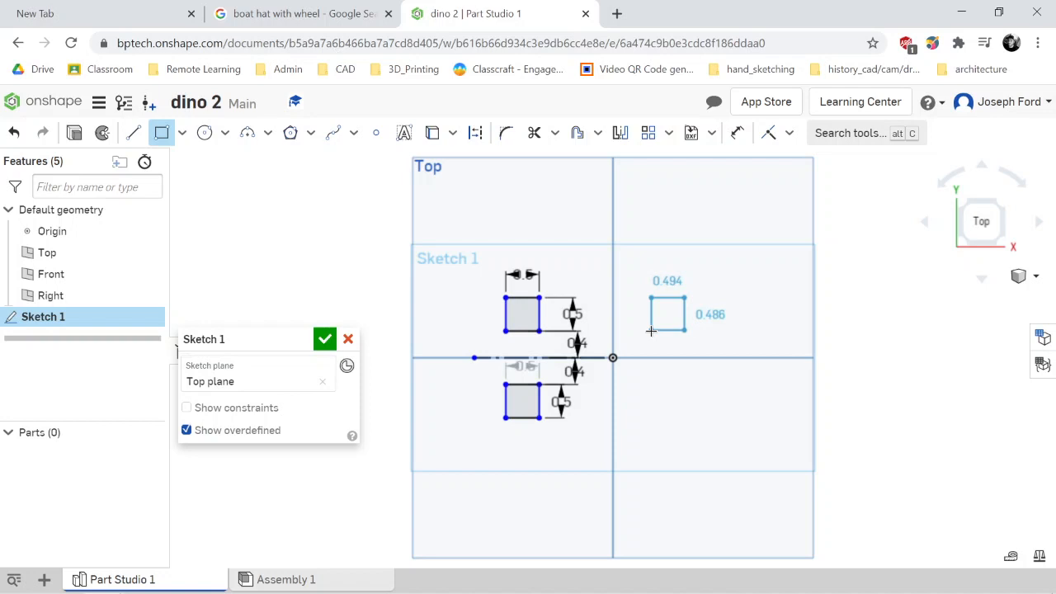
key(Escape)
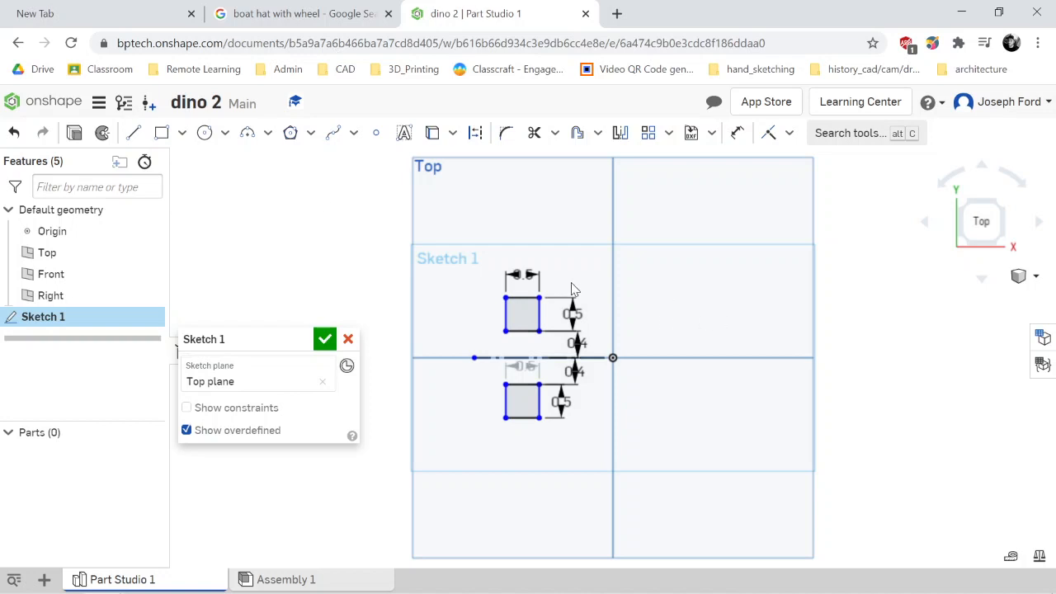
click(161, 132)
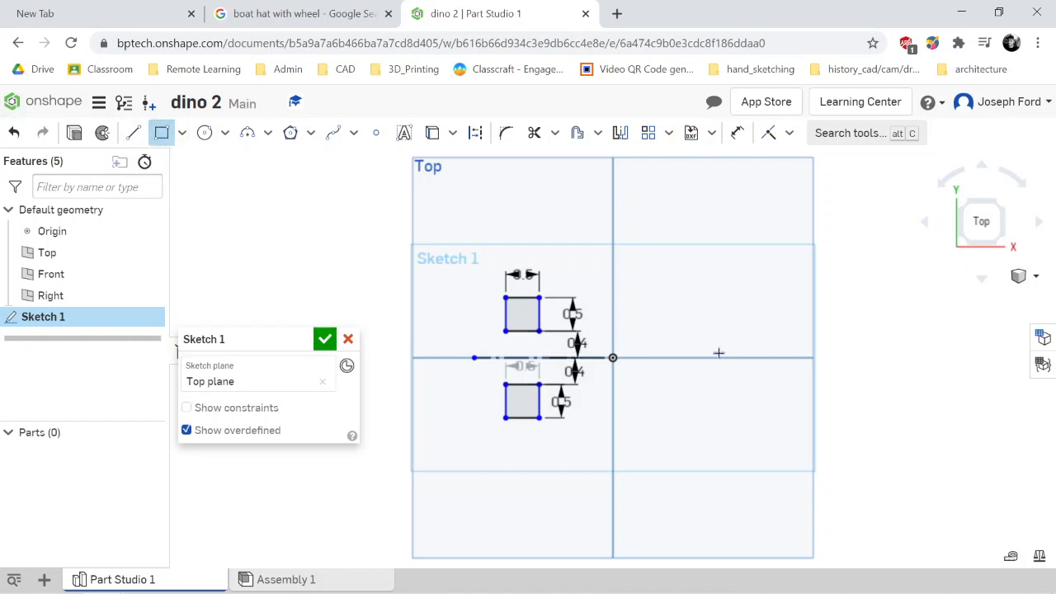
click(698, 276)
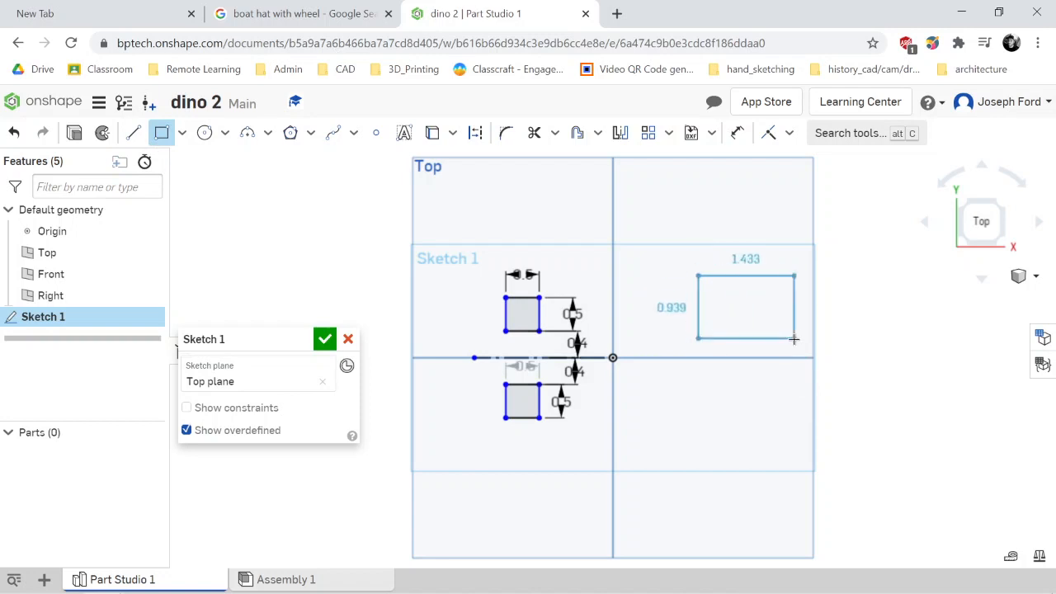
key(Escape)
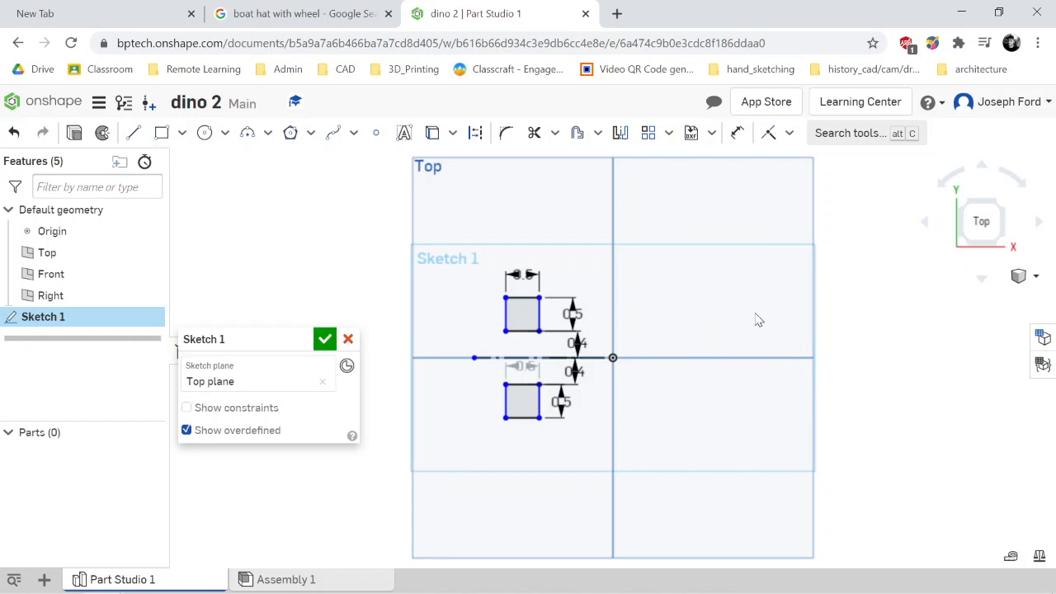
Draw two rectangles right of the origin aligned with the existing squares, about 0.54 by 0.5 in above and 0.54 by 0.51 in below
click(162, 134)
scroll(591, 323, up, 1)
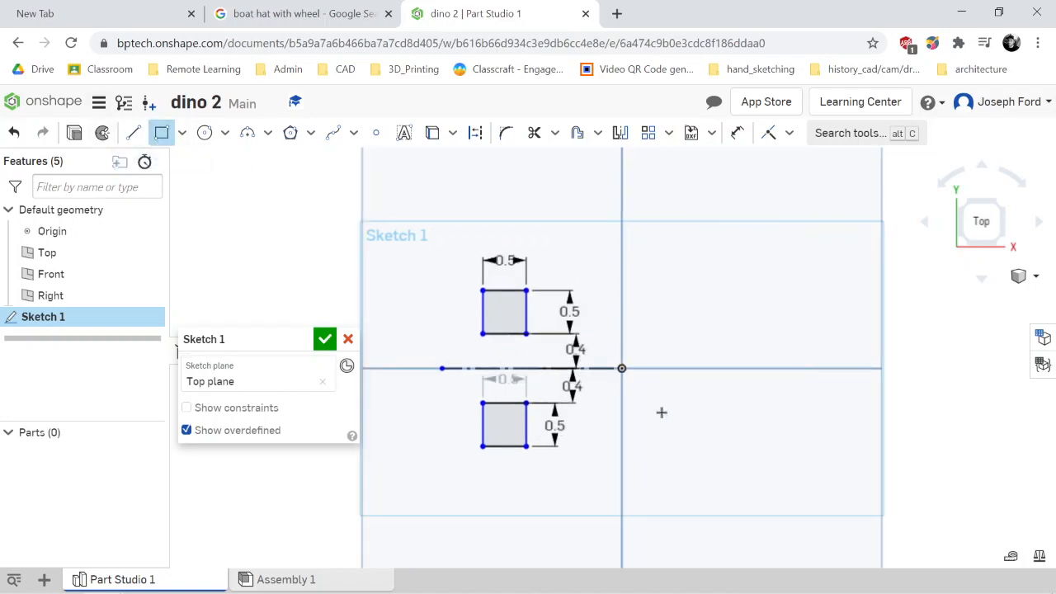
scroll(660, 412, up, 1)
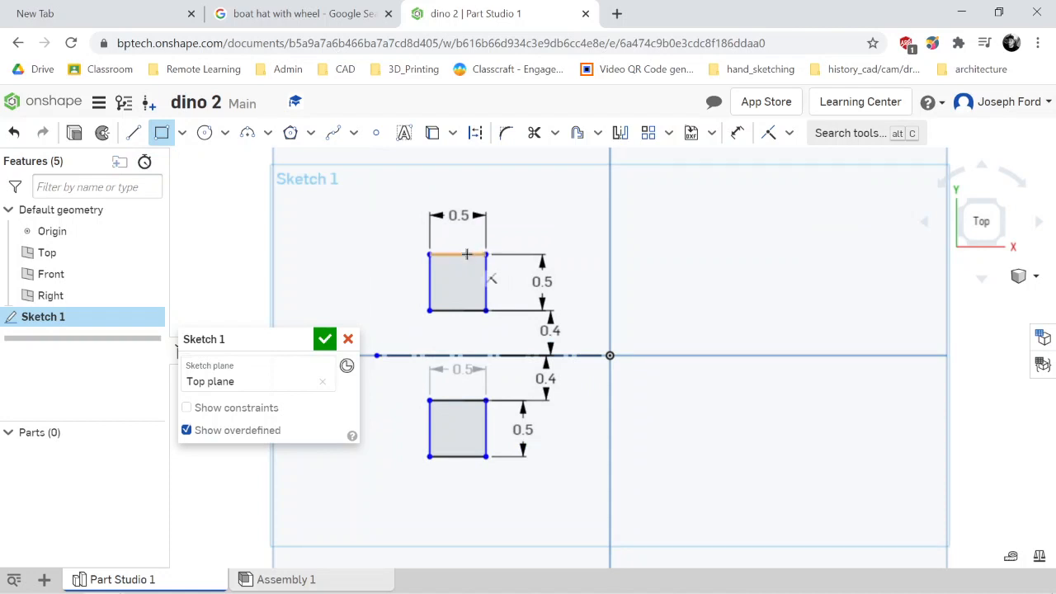
click(713, 256)
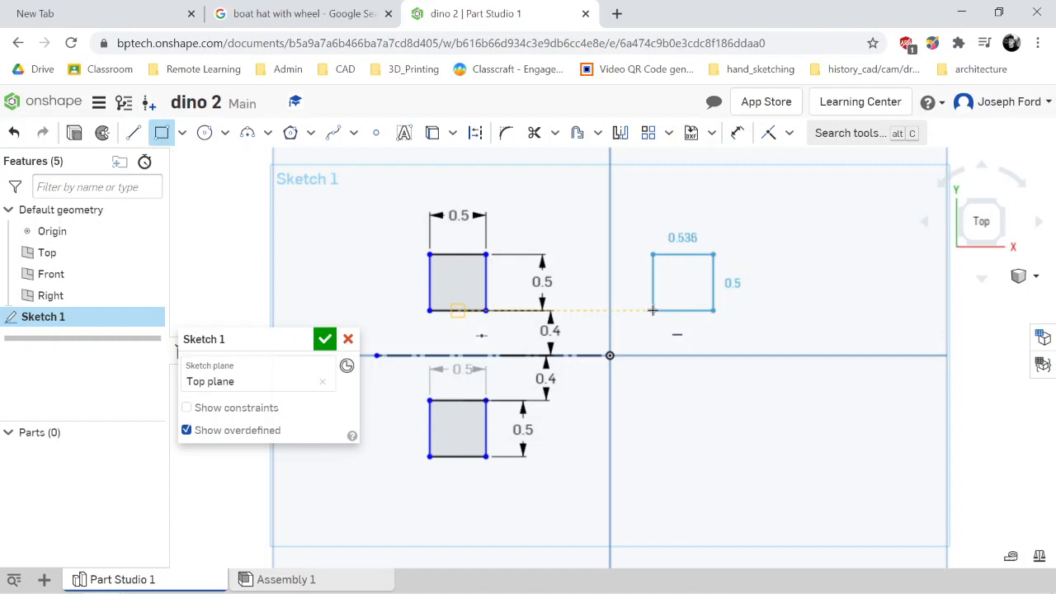
click(653, 310)
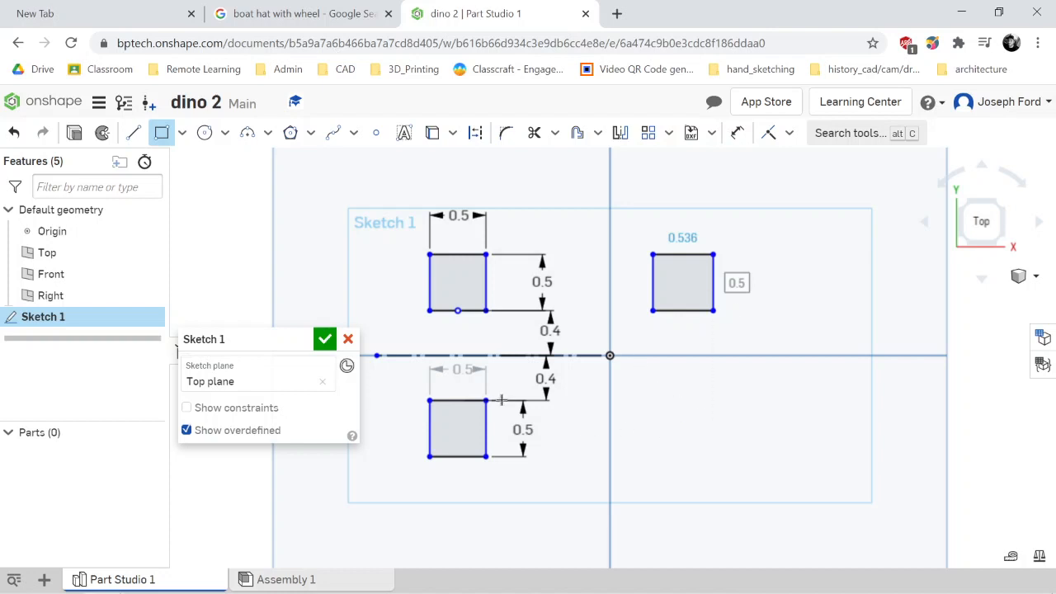
click(713, 398)
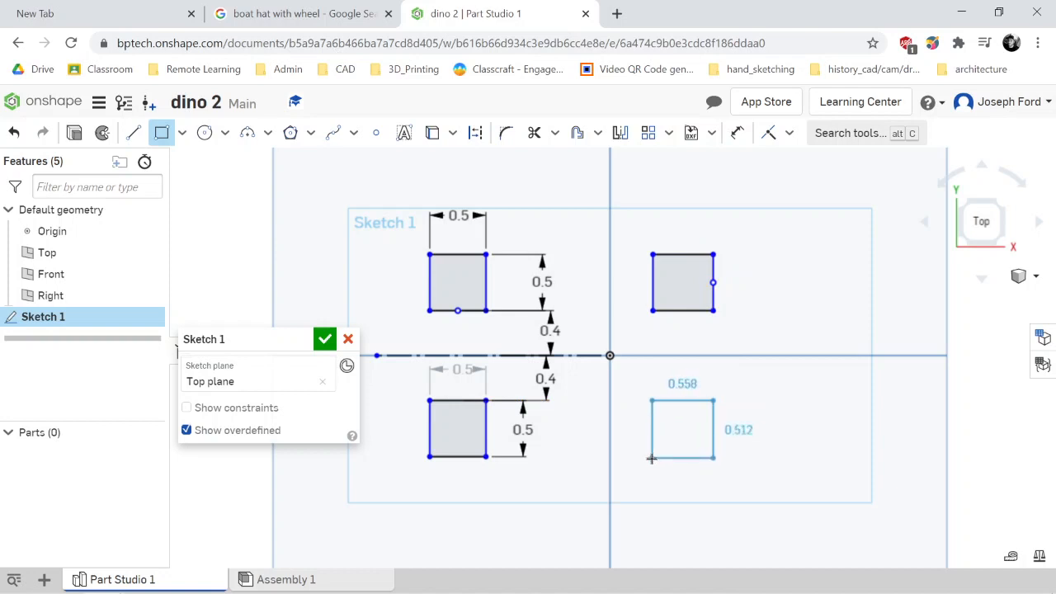
click(650, 459)
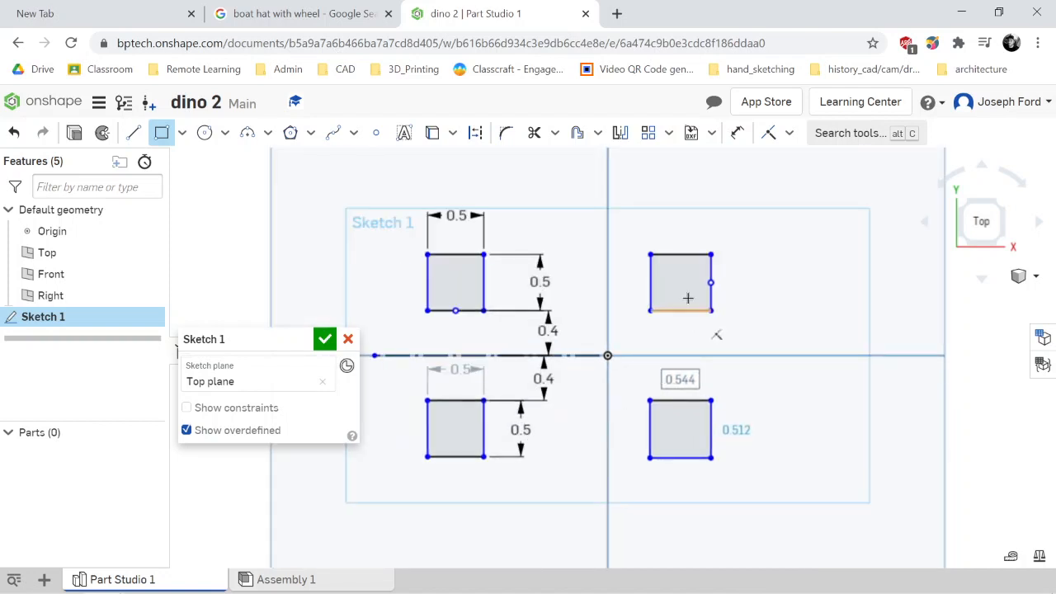
Extrude all four sketch regions upward as new solid parts with a blind depth of 1 in
scroll(589, 420, down, 2)
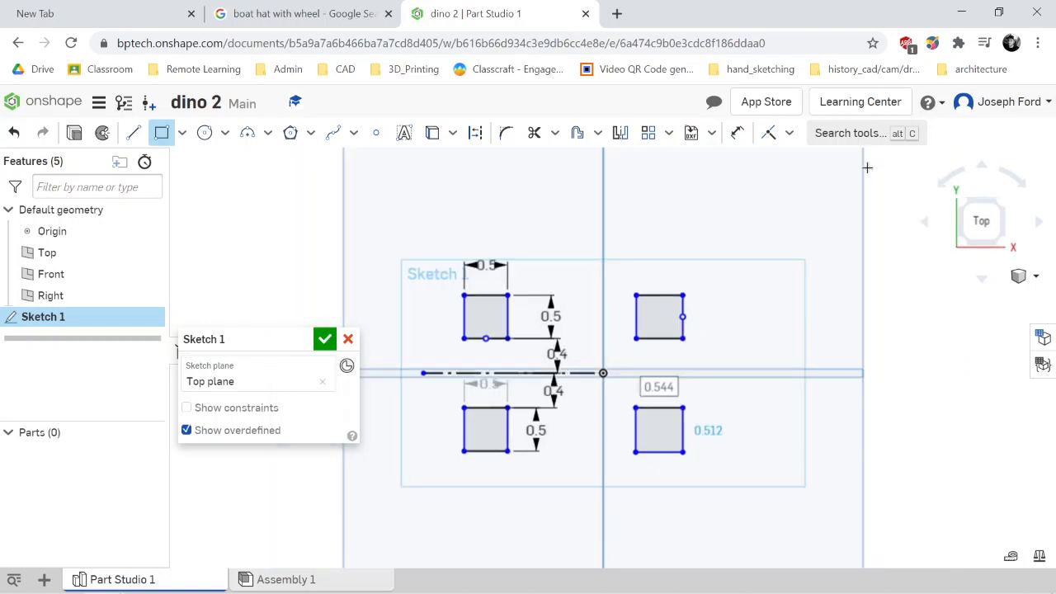
click(981, 221)
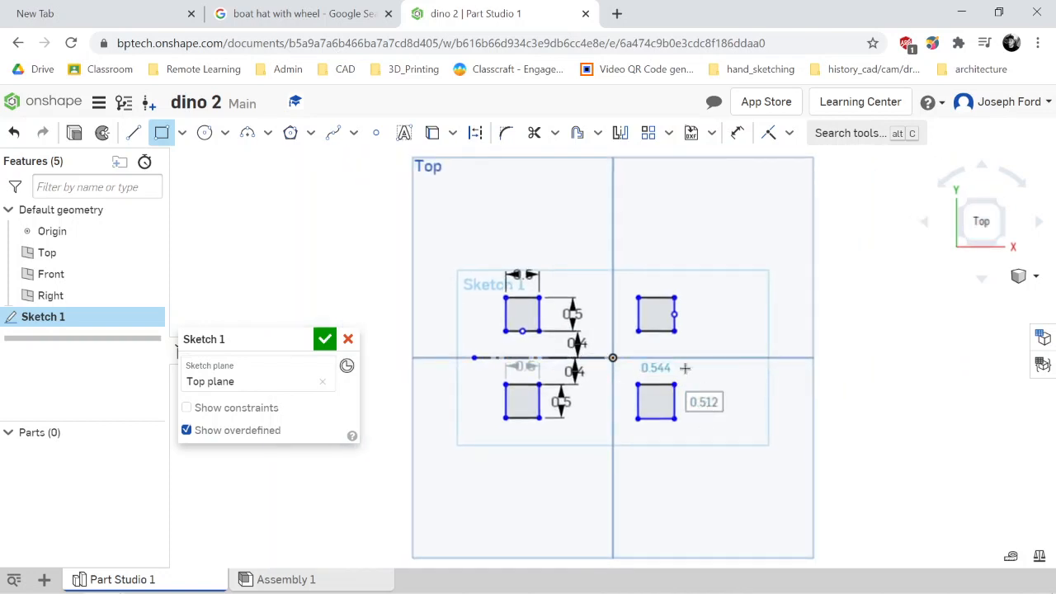
scroll(668, 385, up, 1)
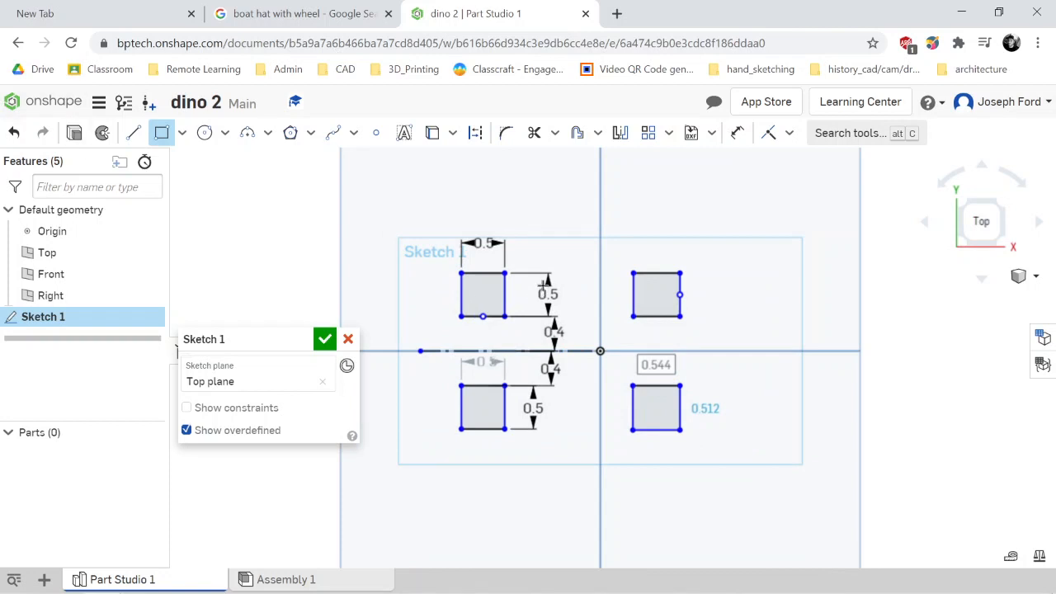
click(73, 134)
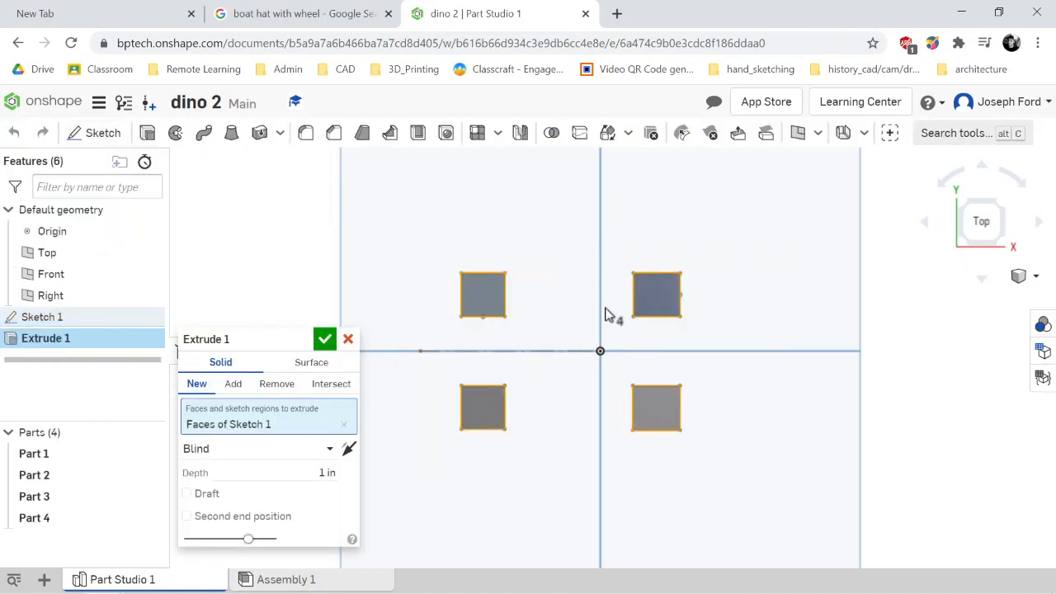
key(shift+1)
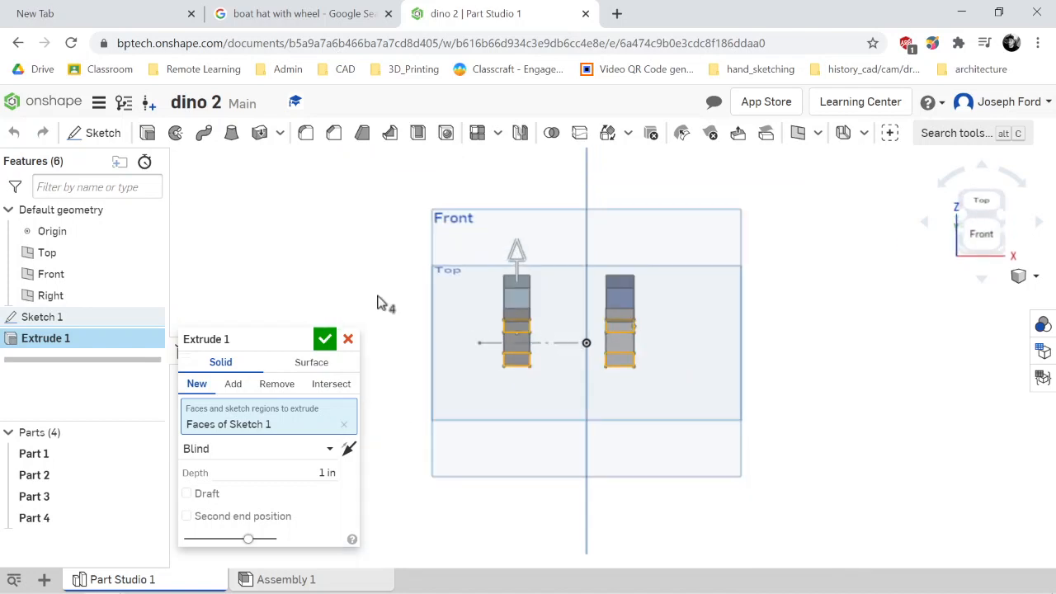
key(shift+7)
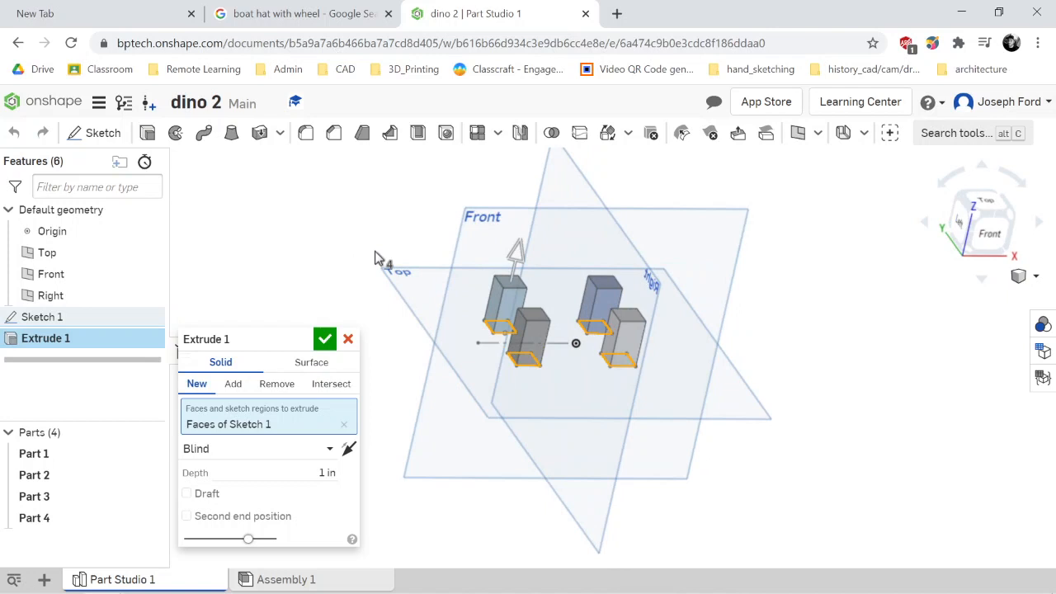
mouse_move(376, 252)
right_down()
mouse_move(359, 241)
mouse_move(401, 238)
mouse_move(318, 240)
mouse_move(361, 243)
right_up()
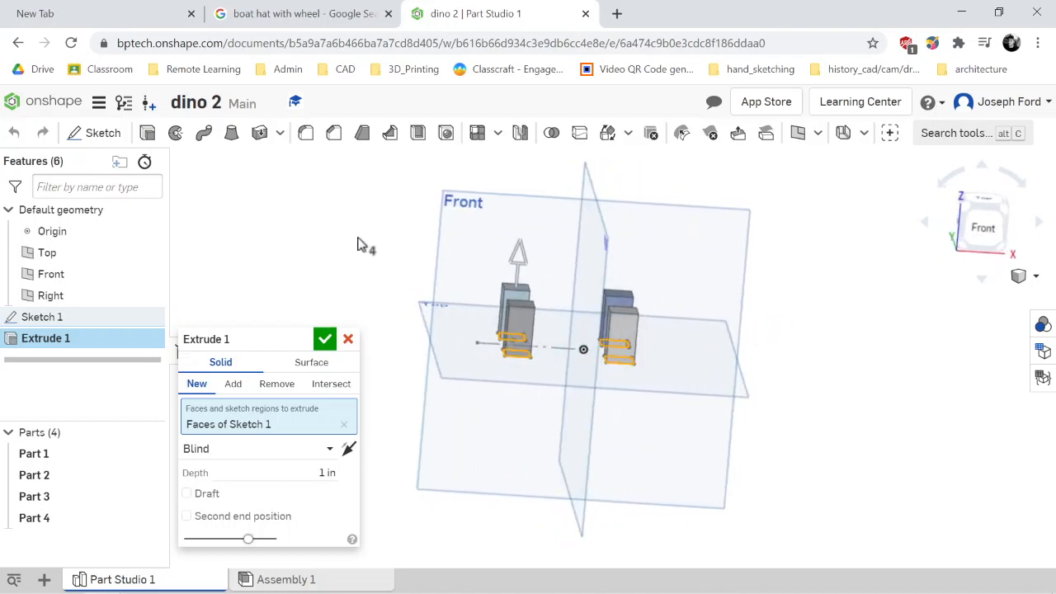
click(325, 341)
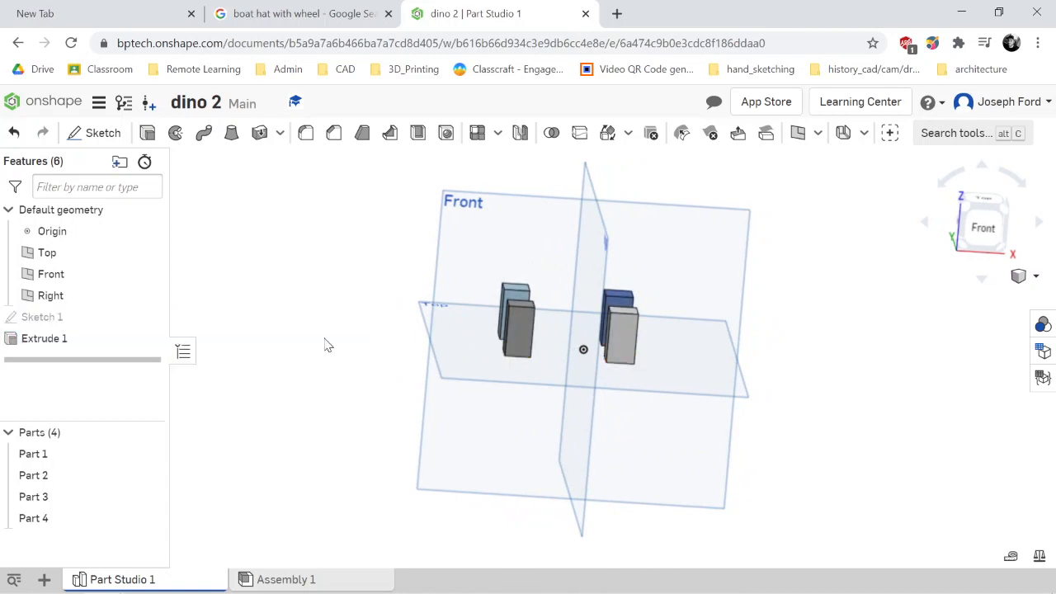
Change the appearance of all four leg parts to green, colour #488C29
mouse_move(347, 357)
right_down()
mouse_move(376, 355)
mouse_move(321, 356)
mouse_move(354, 358)
right_up()
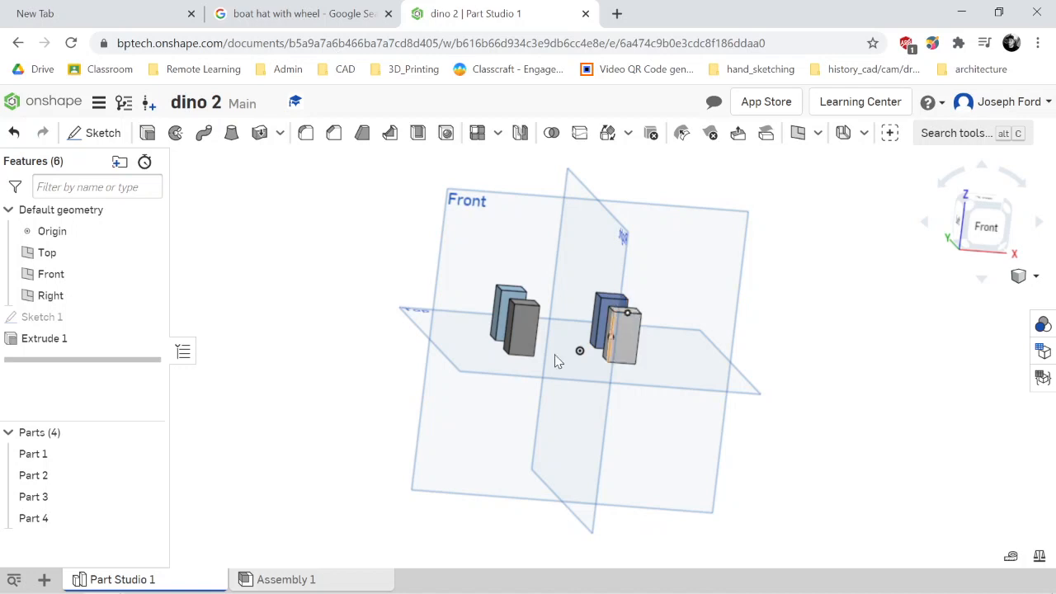
drag(60, 460, 116, 532)
right_click(107, 488)
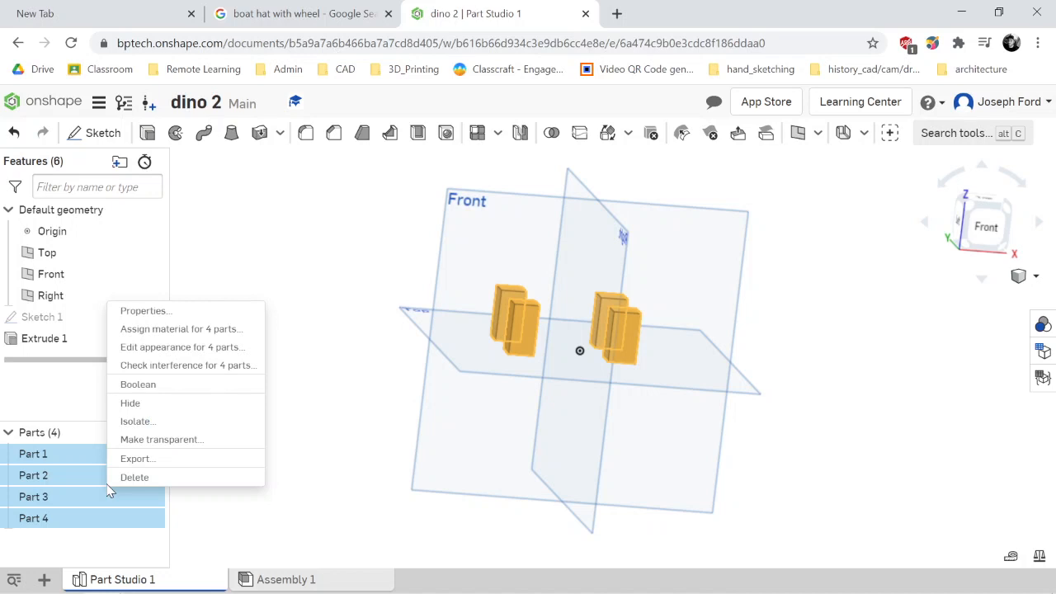
click(188, 350)
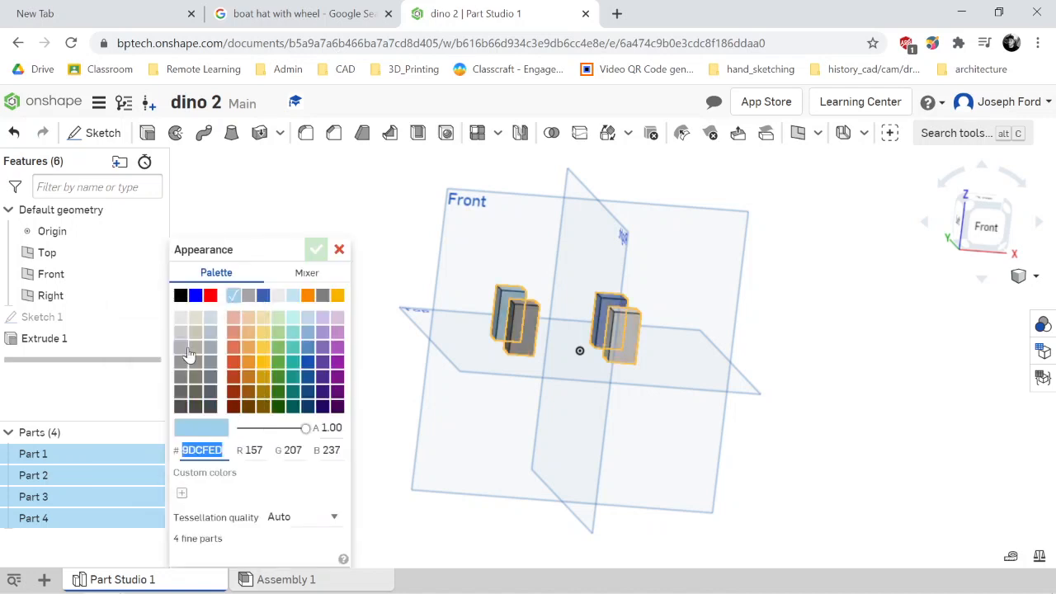
click(279, 378)
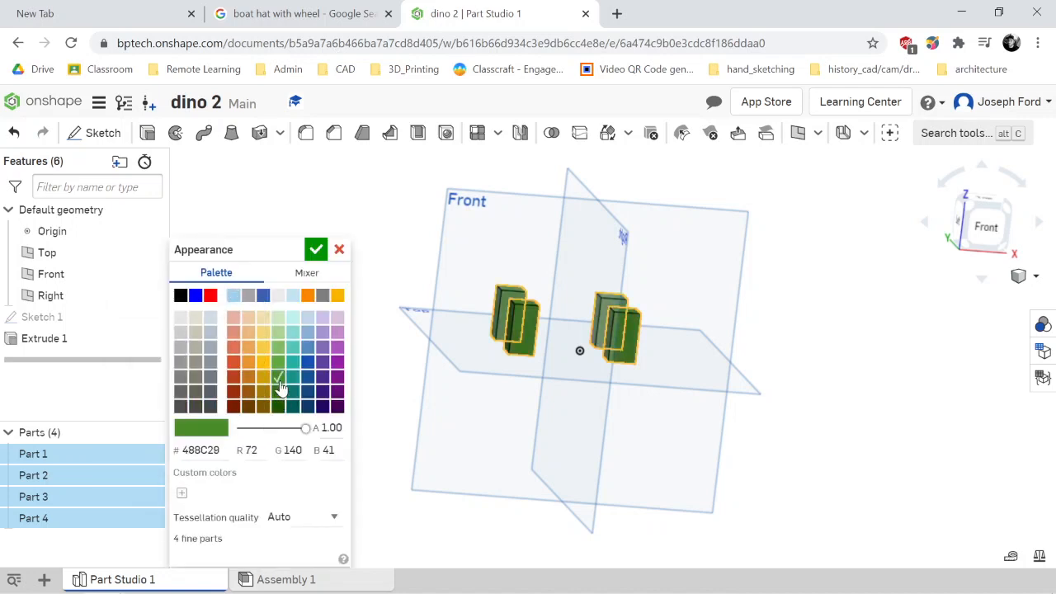
click(316, 251)
Inspect the four green legs from the top, the front and an angled view
scroll(396, 340, down, 2)
scroll(396, 340, up, 2)
right_drag(342, 372, 433, 372)
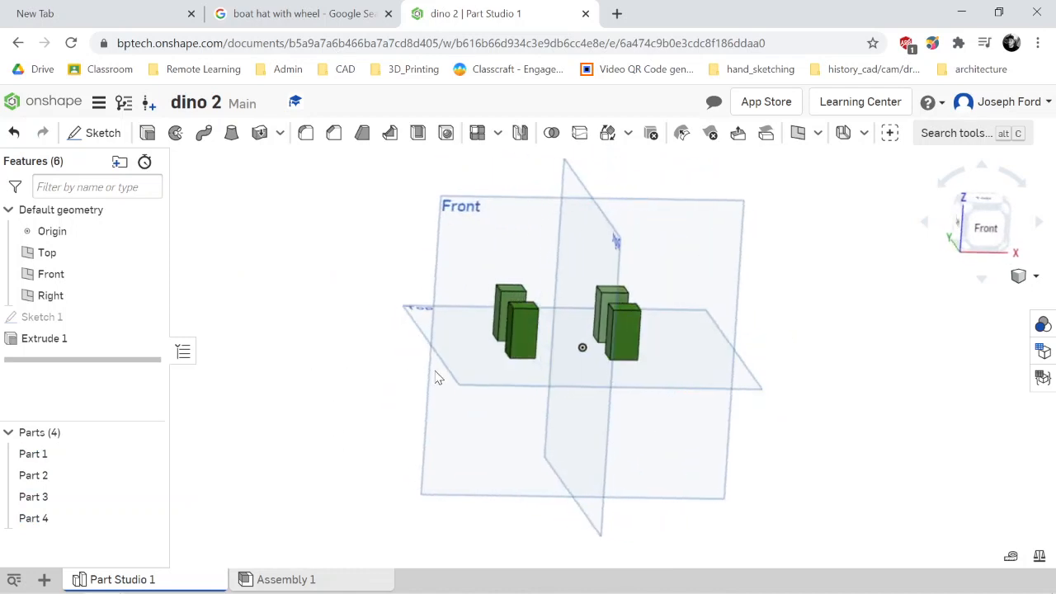
scroll(677, 322, down, 5)
scroll(677, 321, up, 5)
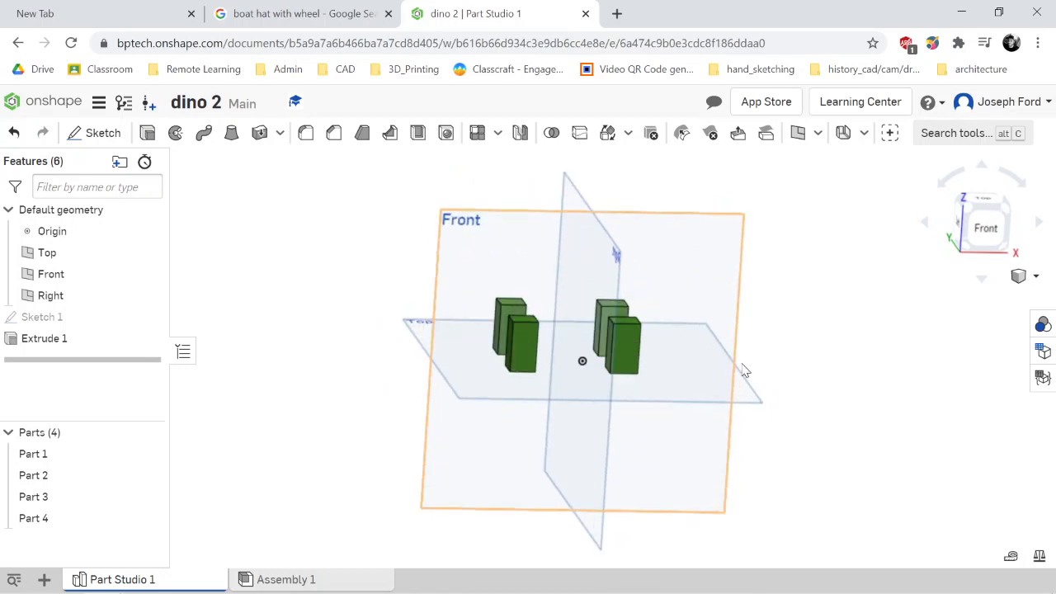
mouse_move(834, 323)
right_down()
mouse_move(839, 341)
mouse_move(855, 342)
mouse_move(850, 322)
right_up()
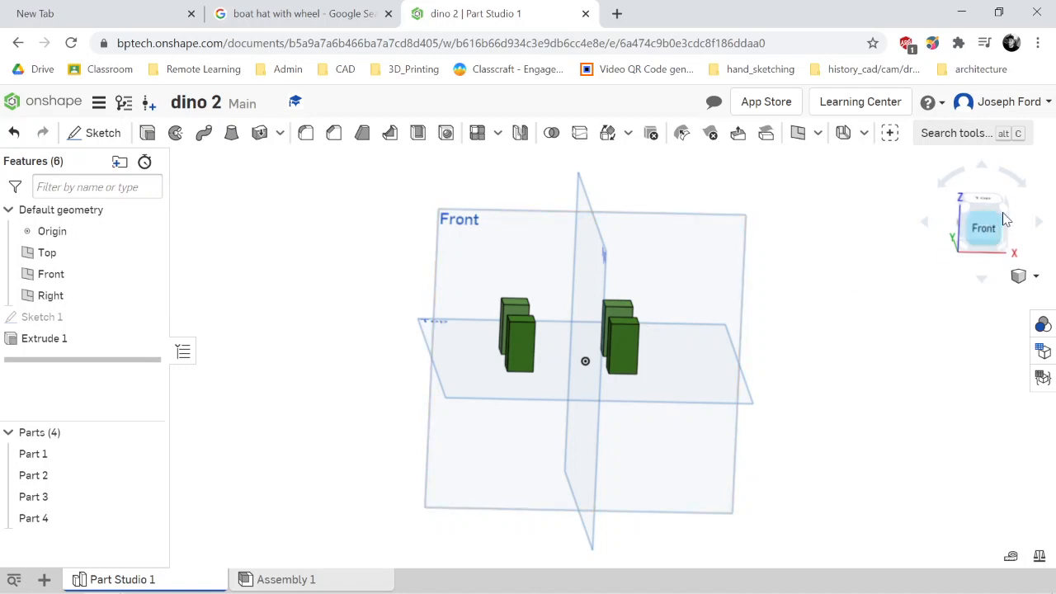
click(981, 201)
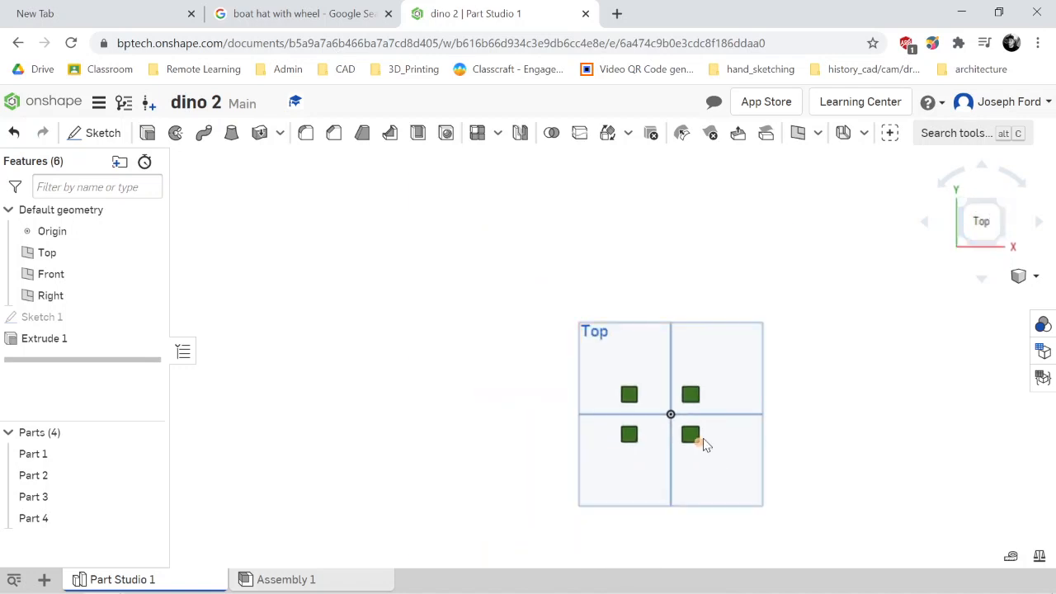
scroll(639, 429, up, 3)
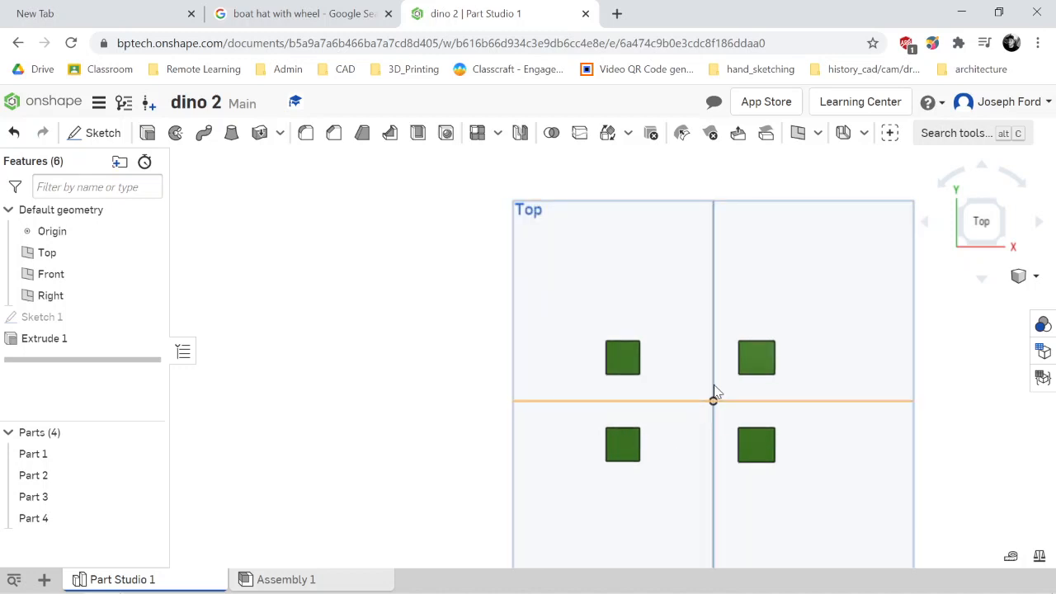
click(986, 279)
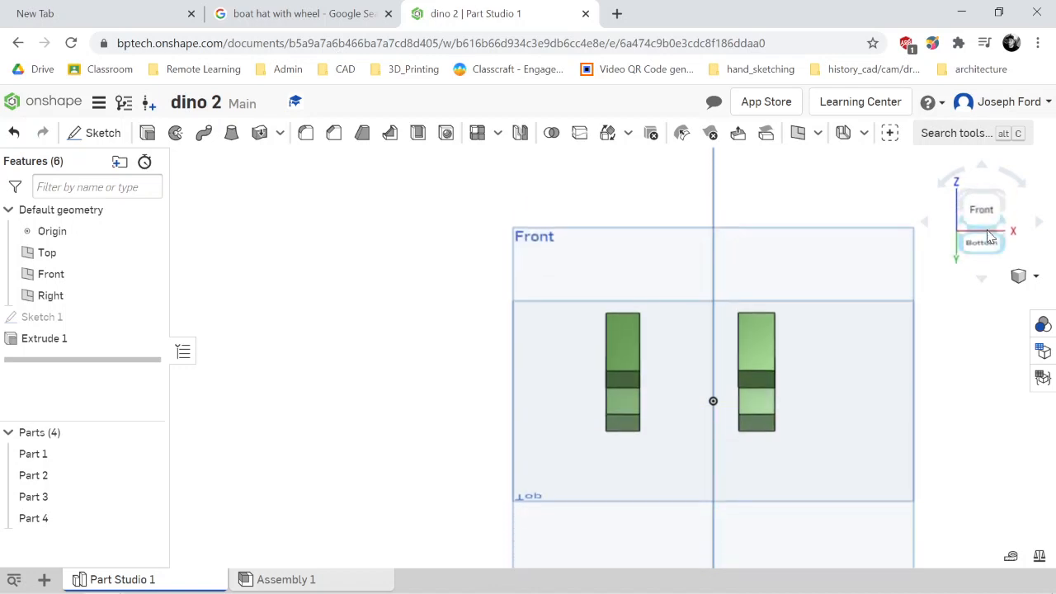
click(980, 198)
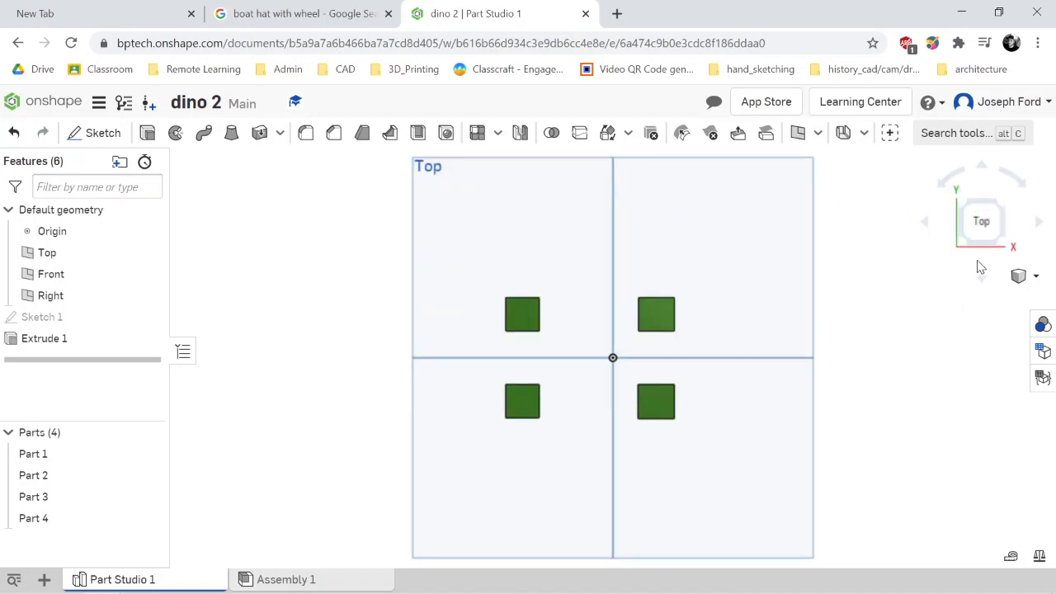
click(978, 241)
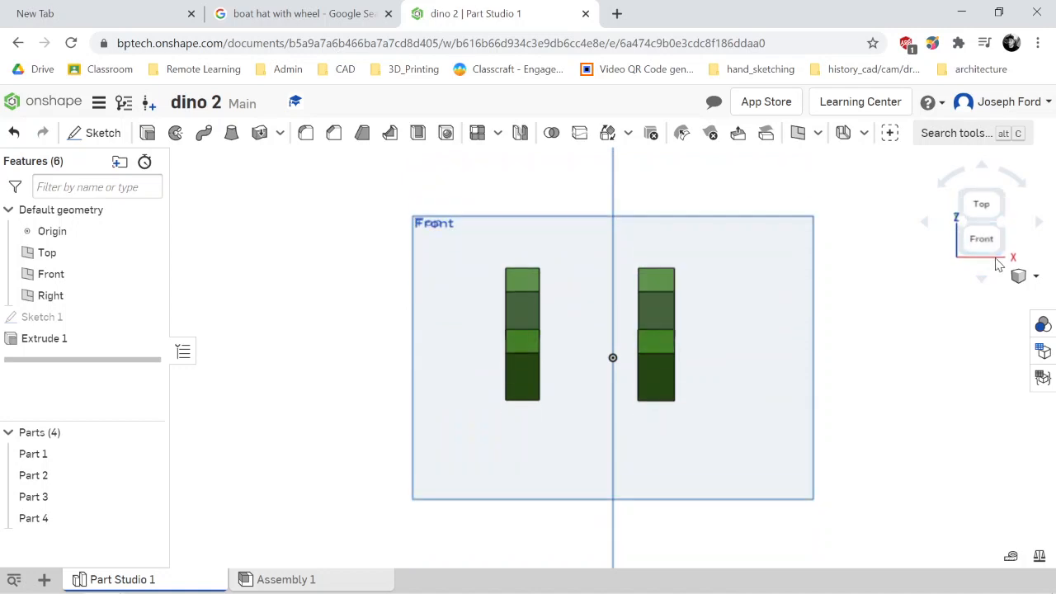
right_drag(624, 357, 680, 366)
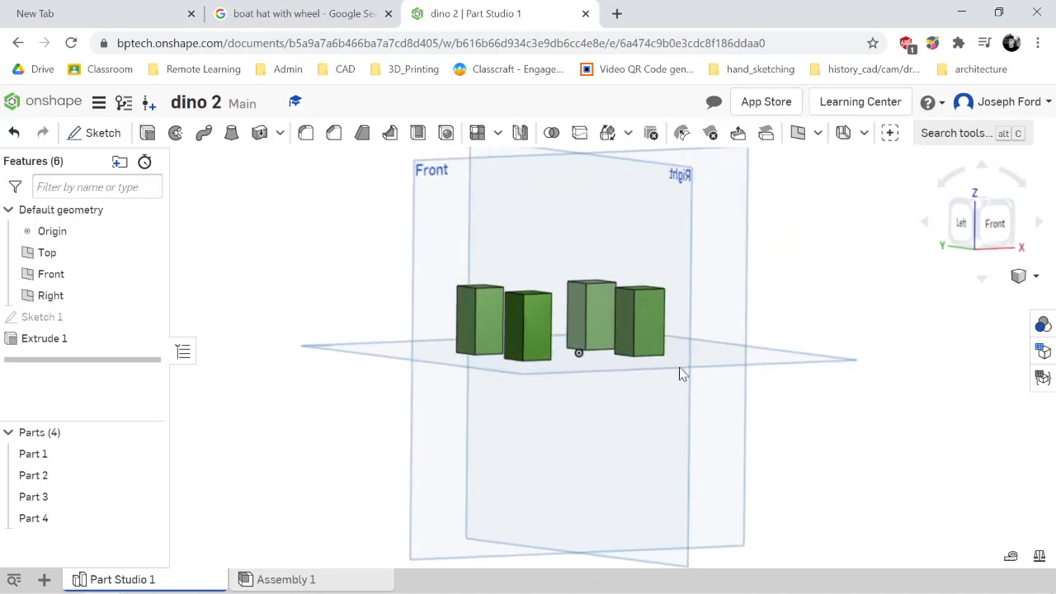
scroll(600, 353, down, 3)
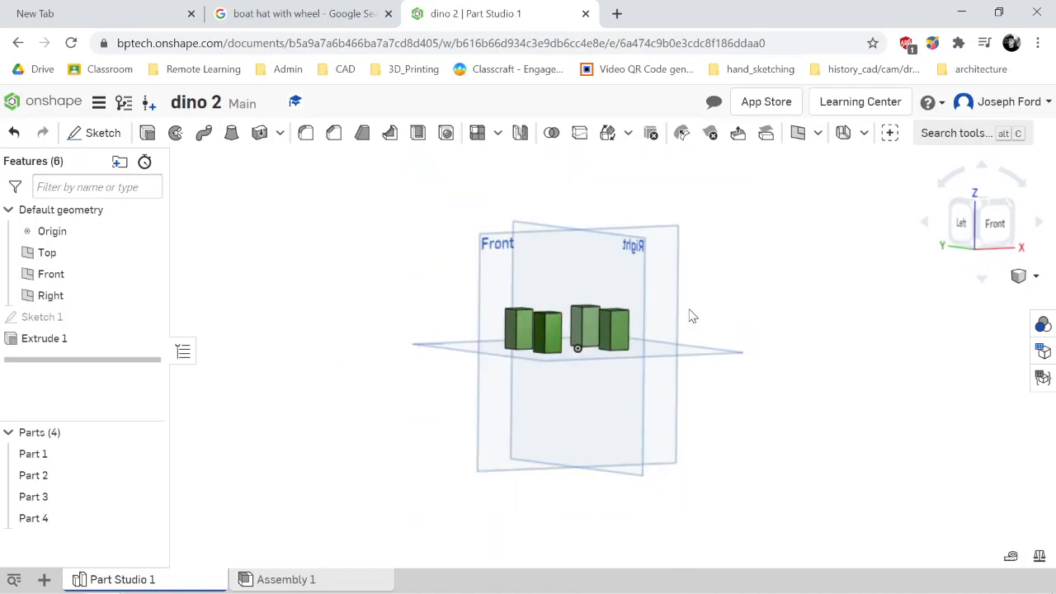
Sketch a body rectangle about 3.24 by 1.46 in on the Front plane, overlapping the tops of the legs and extending past them lengthwise
click(96, 134)
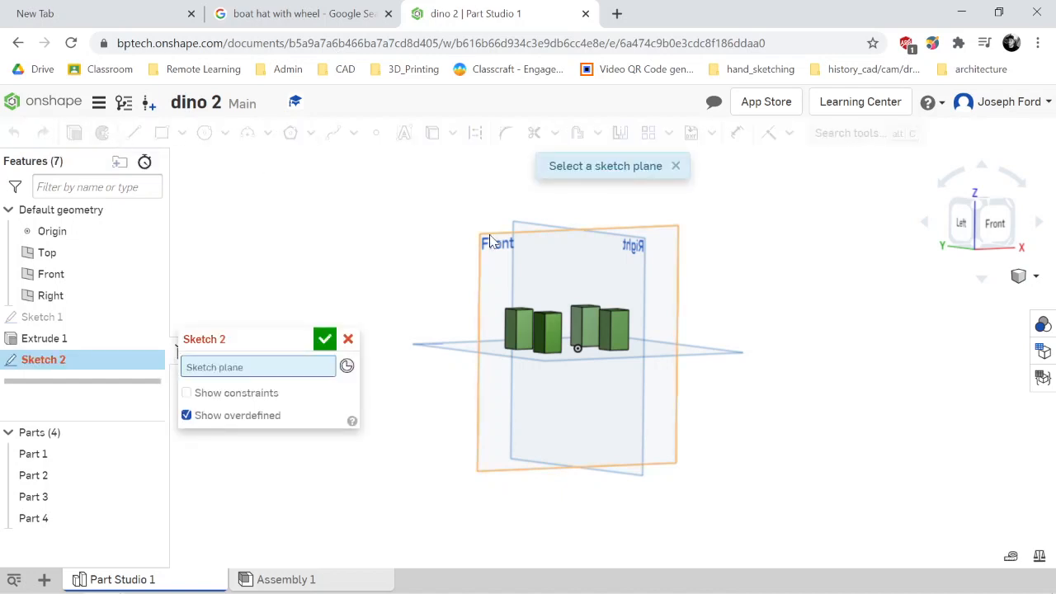
click(68, 282)
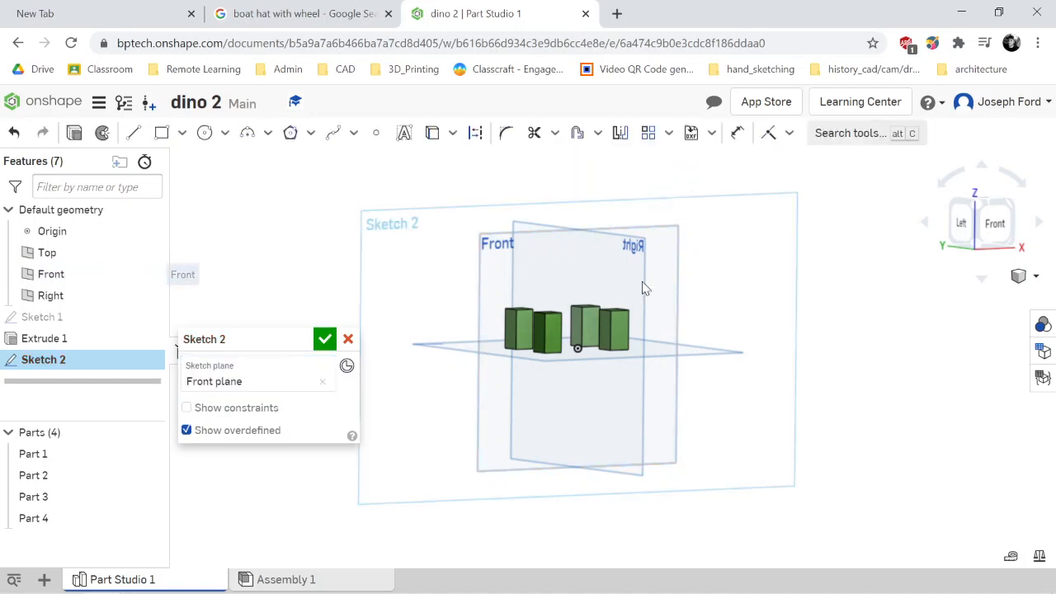
click(998, 230)
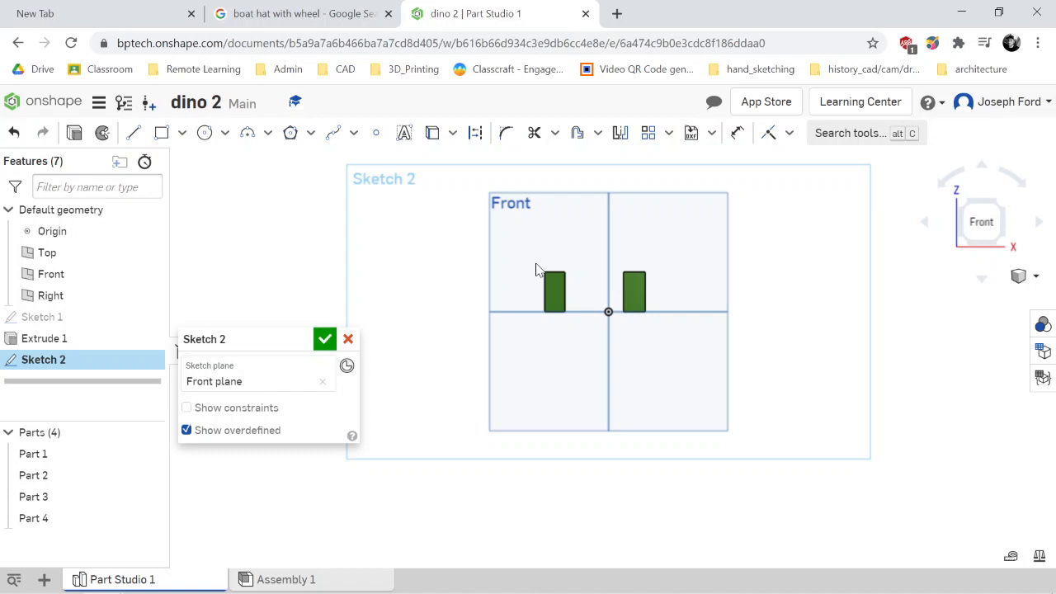
scroll(691, 227, up, 2)
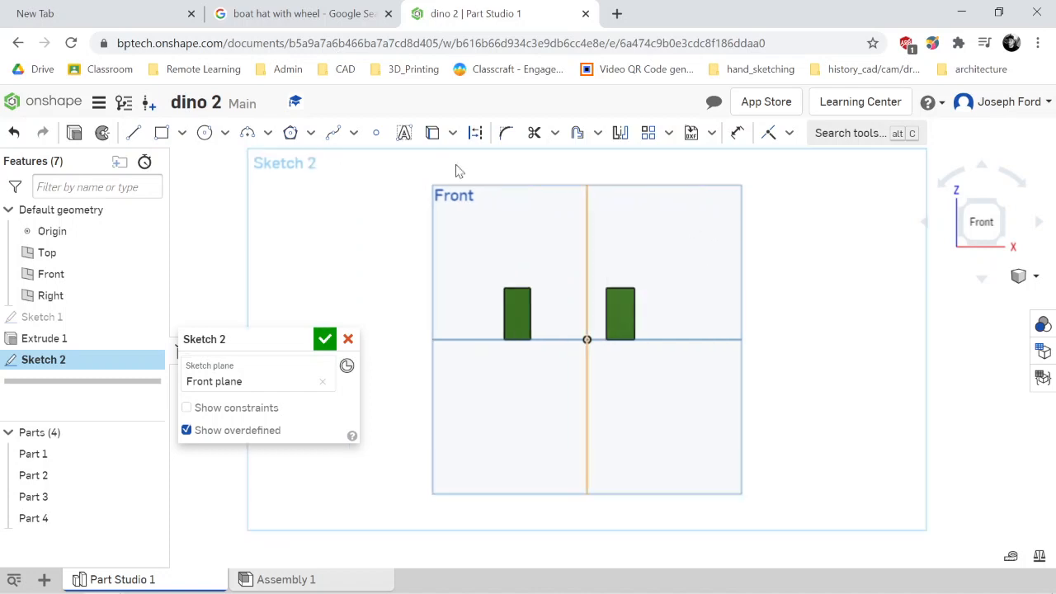
click(160, 133)
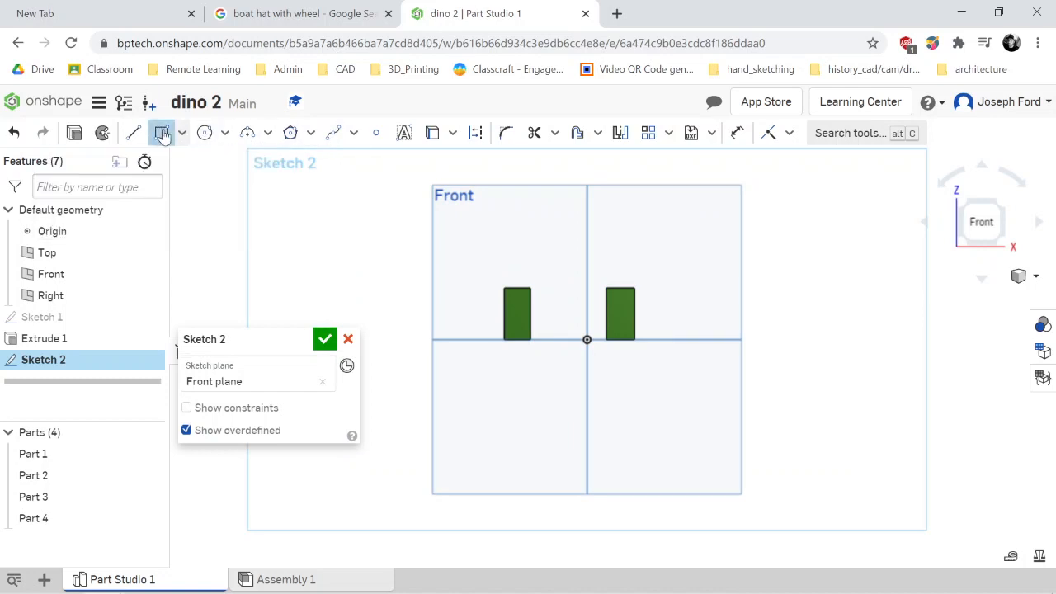
scroll(619, 246, up, 1)
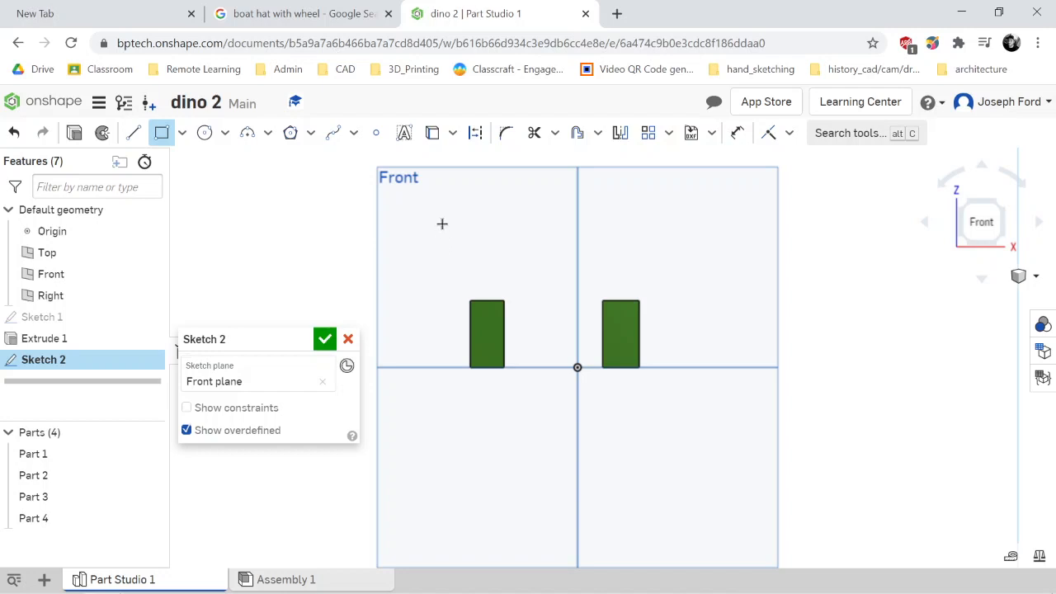
click(442, 222)
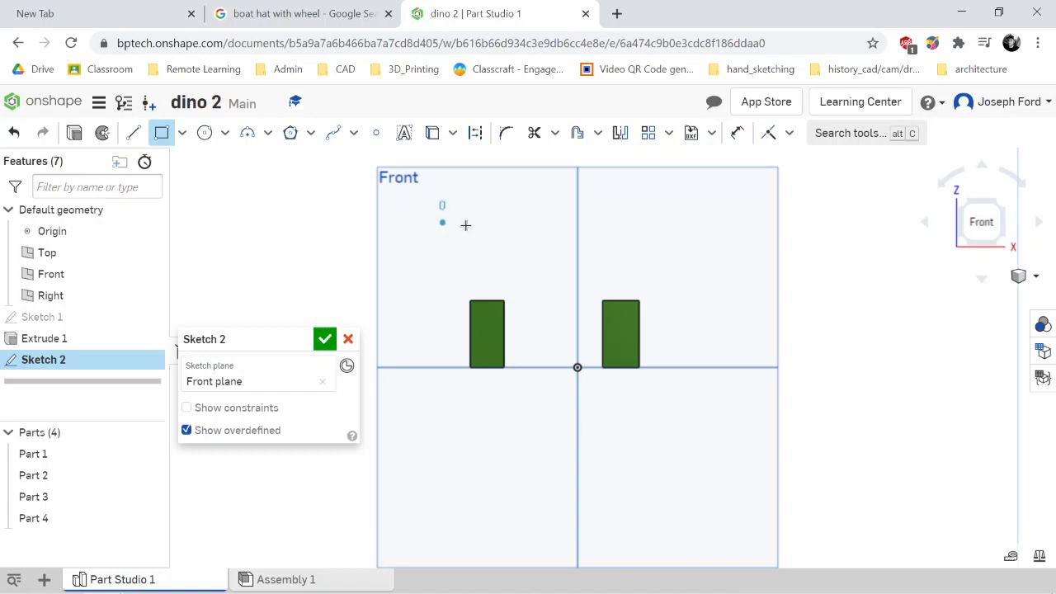
click(658, 319)
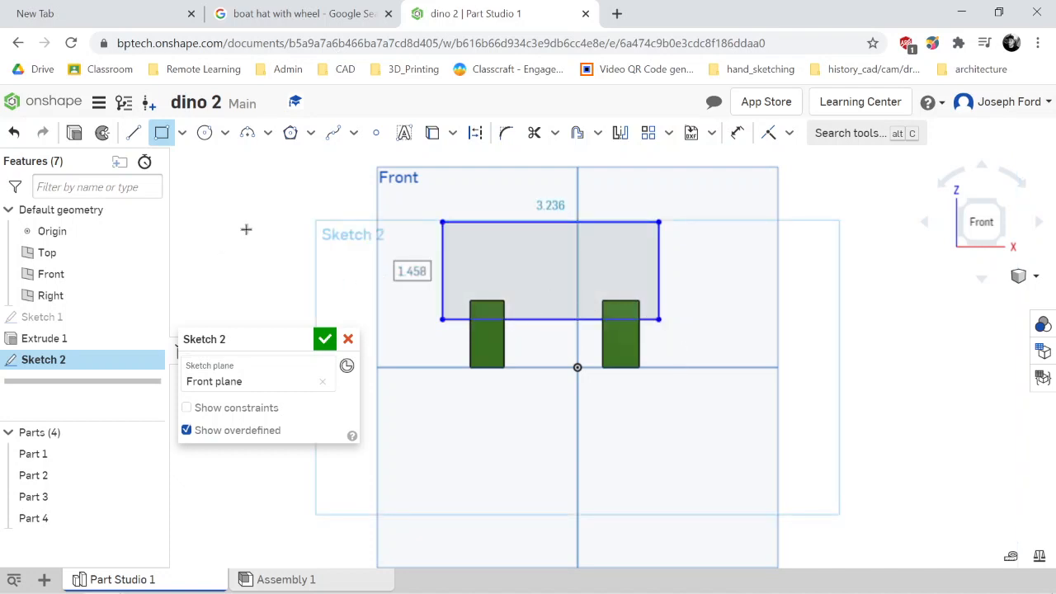
Examine from both sides how the body rectangle sits relative to the four legs
key(Right)
key(Right)
key(Right)
key(Right)
key(Right)
key(Left)
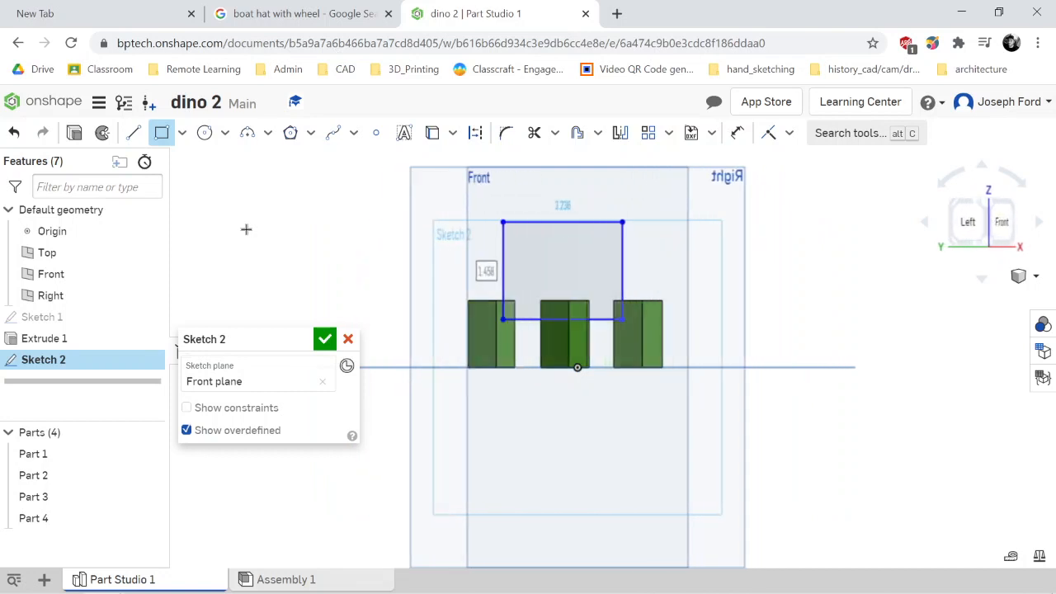
key(Left)
key(Left)
key(Left)
key(Left)
key(Left)
key(Left)
key(Left)
key(Left)
key(Right)
key(Right)
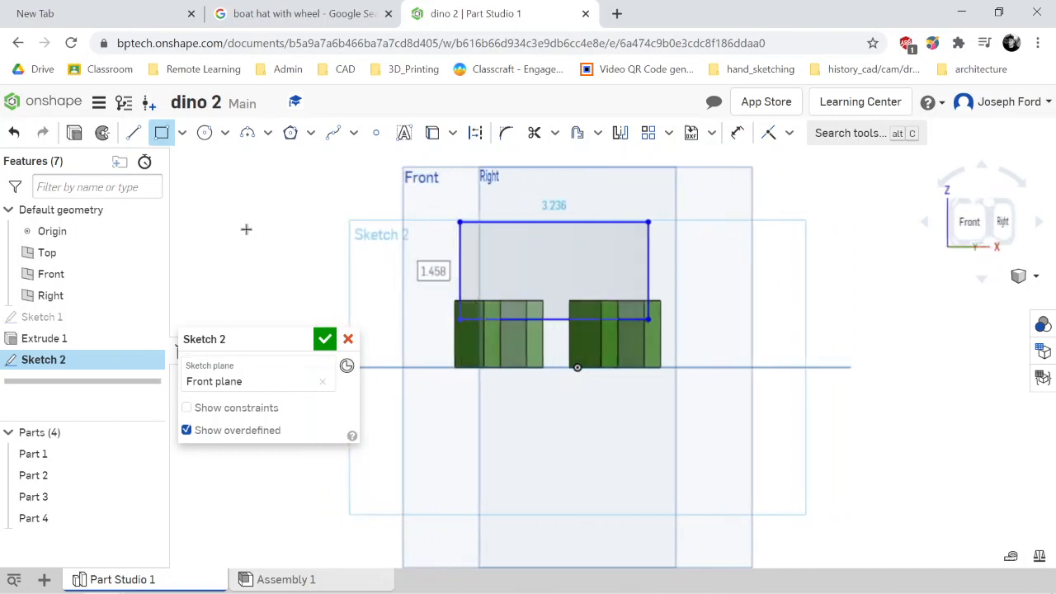
key(Right)
key(Right)
key(Right)
key(Right)
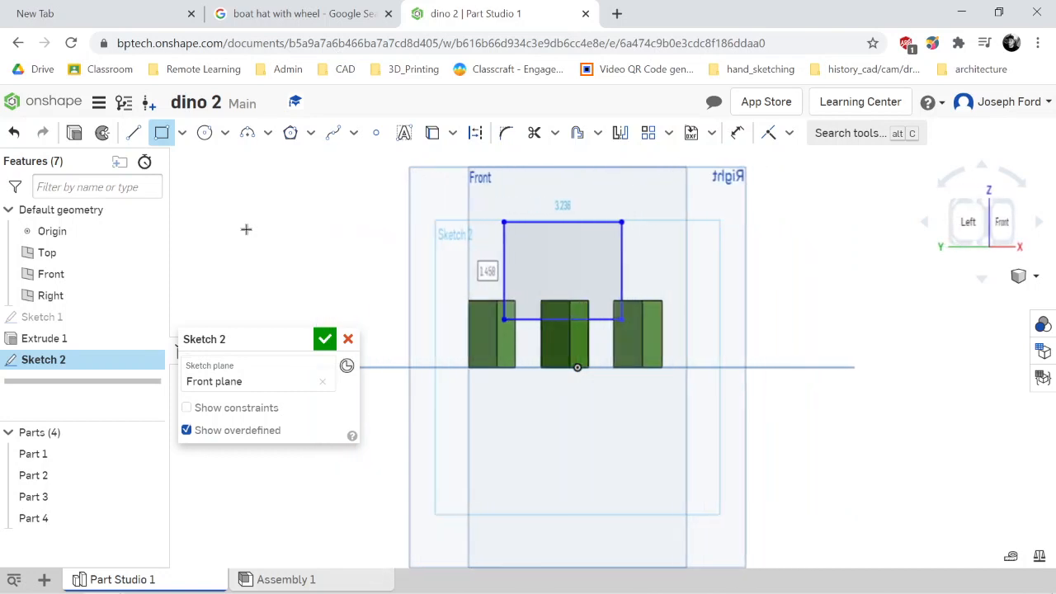
key(Left)
key(Left)
key(Left)
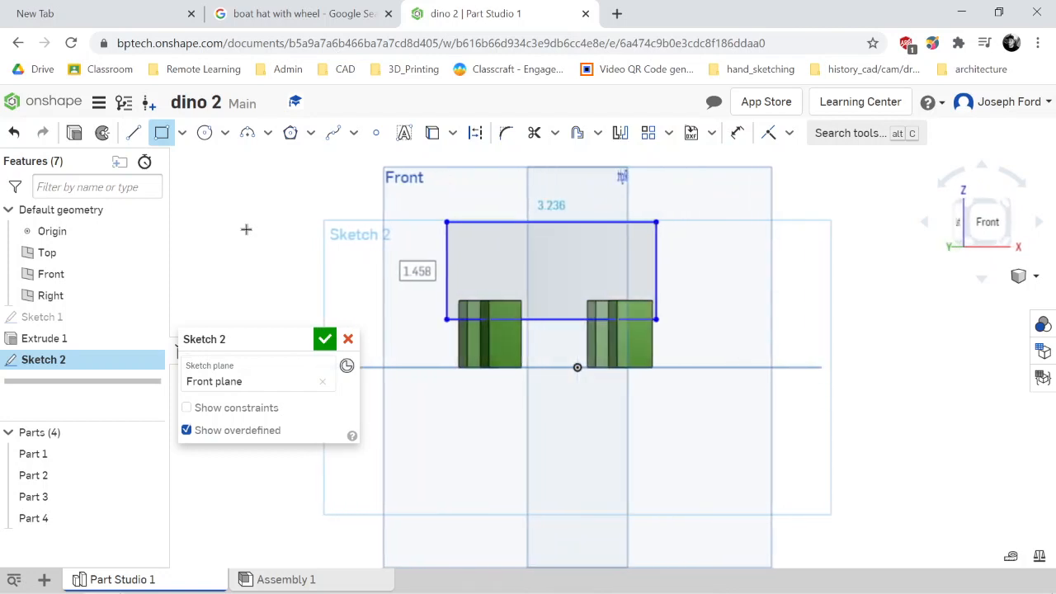
Extrude the body rectangle as a new solid part, blind 1 in, with a second end position of 1 in the opposite way
click(74, 134)
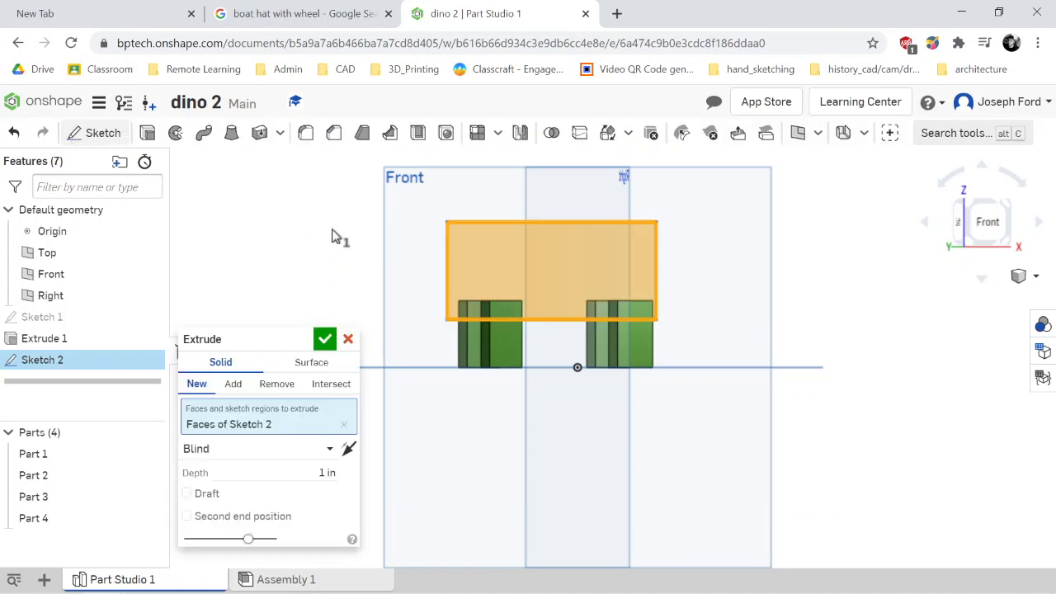
drag(250, 339, 251, 216)
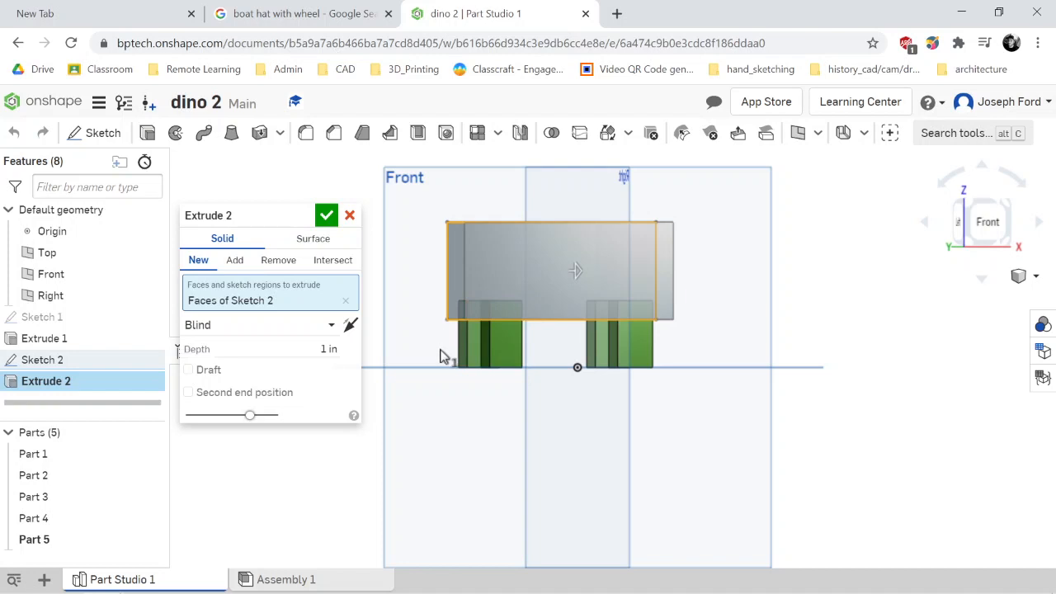
key(shift+3)
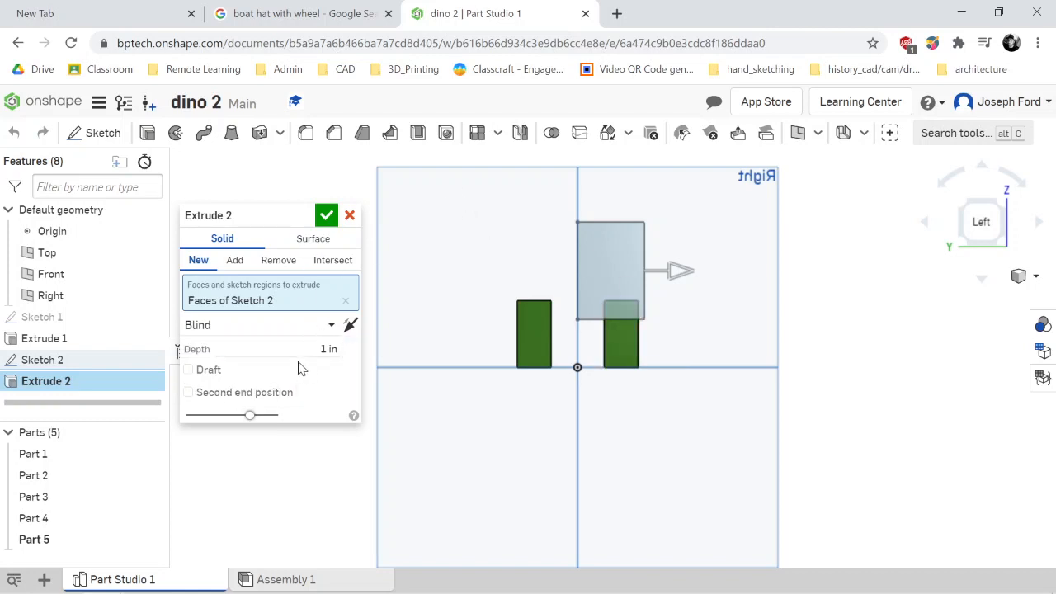
click(206, 400)
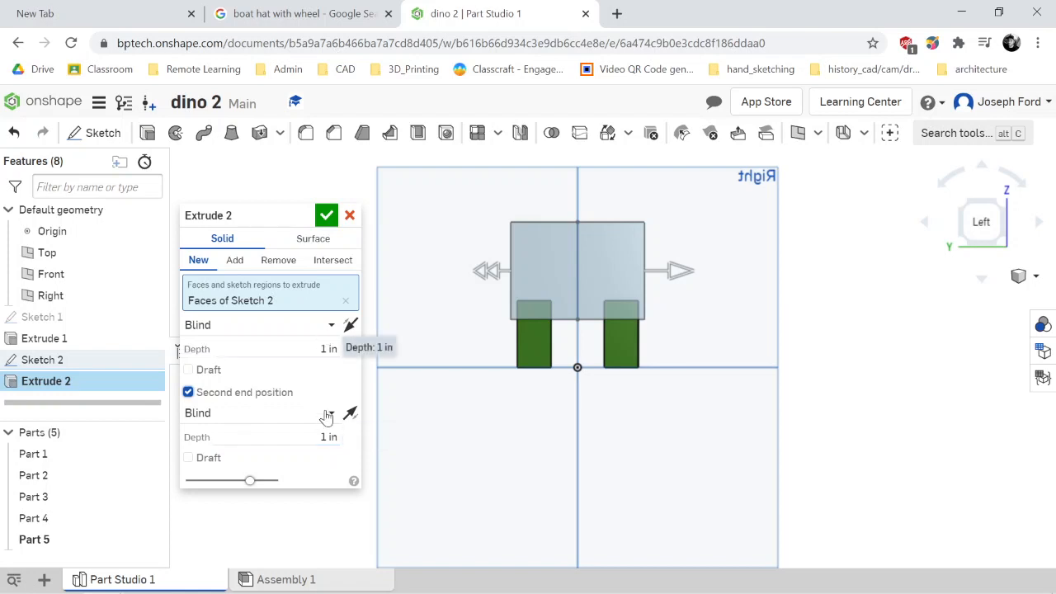
click(324, 218)
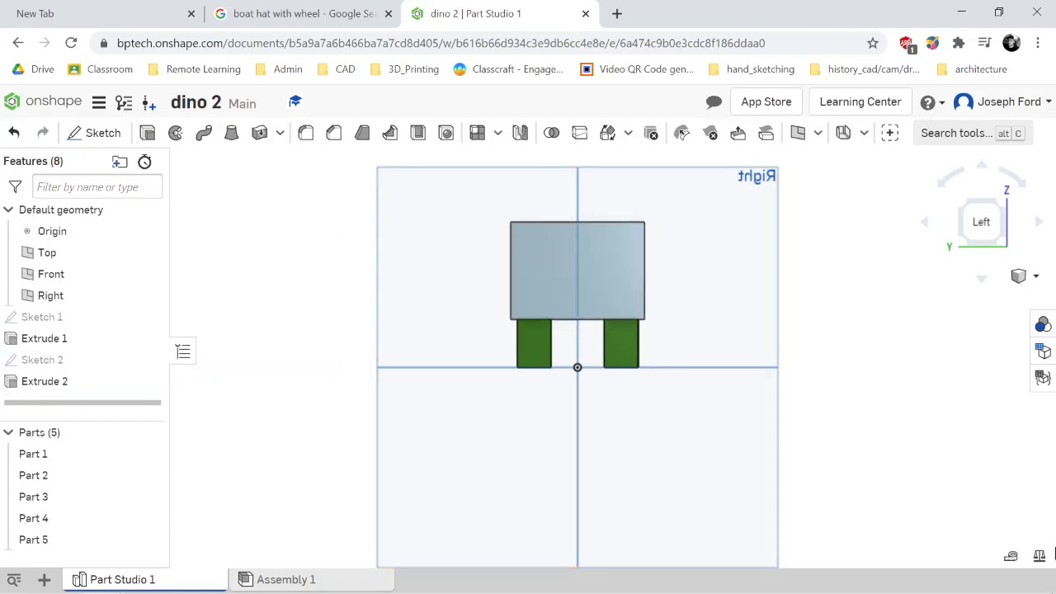
Inspect the extruded body and the legs from all around, finishing with a front view
key(Left)
key(Left)
key(Left)
key(Left)
key(Left)
key(Left)
key(Left)
key(Left)
key(Left)
key(Left)
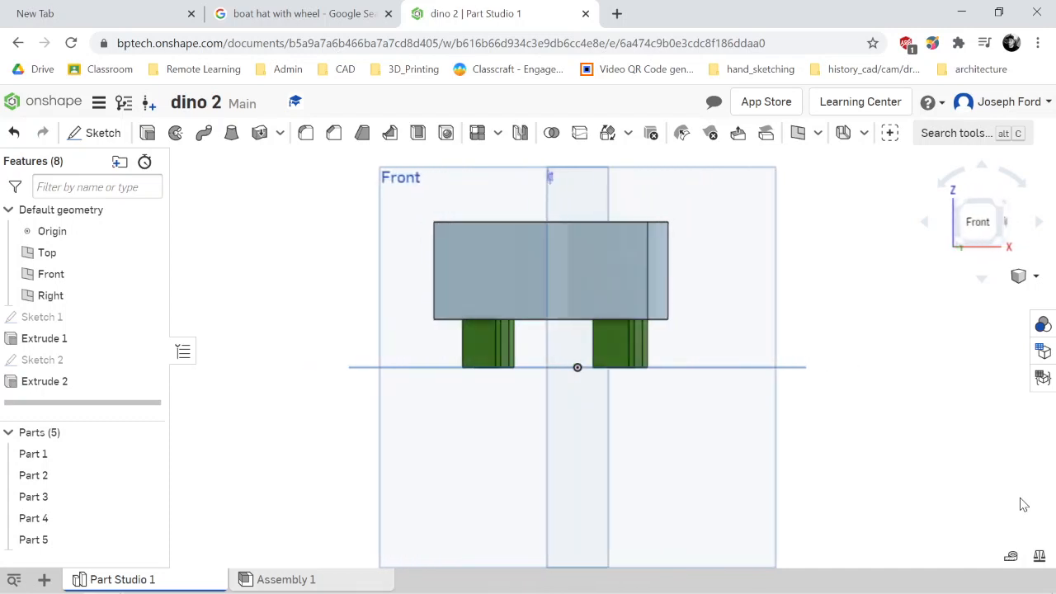
key(Left)
key(Left)
key(Left)
key(Left)
key(Left)
key(Left)
key(Left)
key(Left)
key(Left)
key(Left)
key(Left)
key(Left)
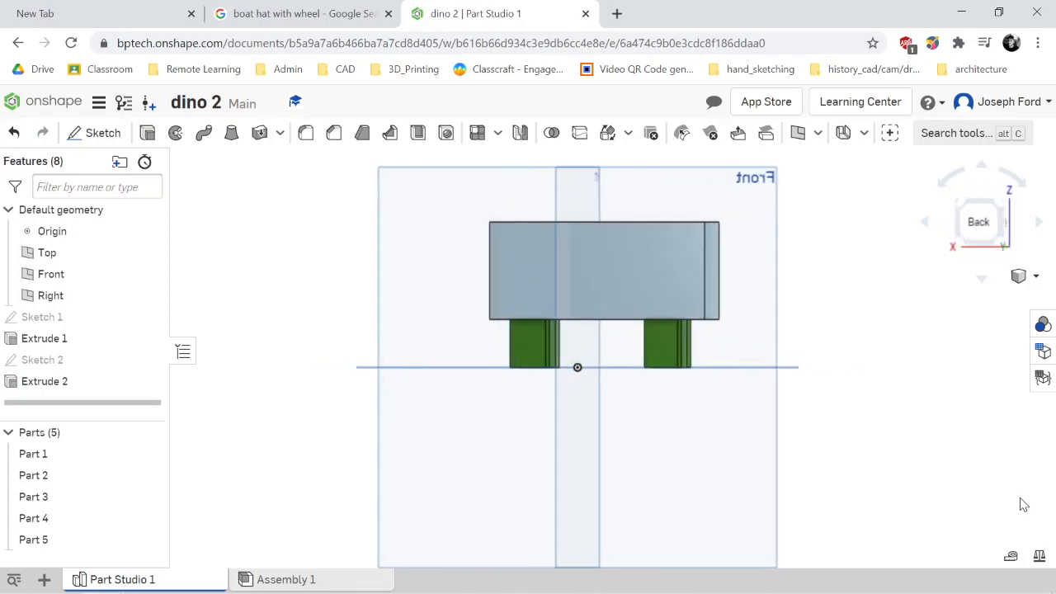
key(Left)
key(Left)
key(Left)
key(Left)
key(Left)
key(Left)
key(Left)
key(Left)
key(Left)
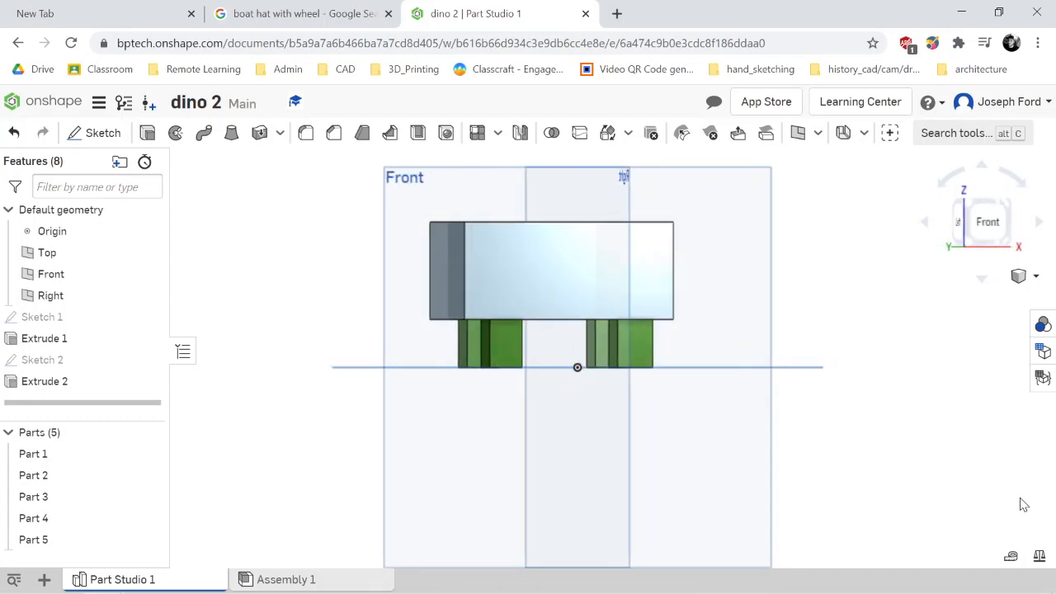
scroll(871, 396, down, 3)
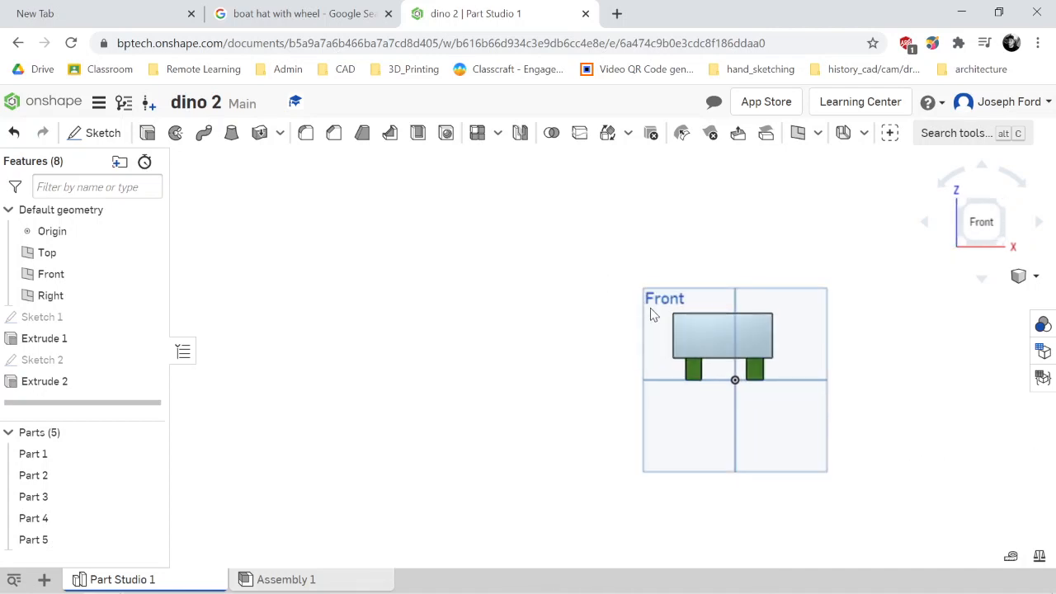
Change the appearance of the body block to light green A7D293
scroll(650, 308, up, 1)
scroll(848, 399, up, 1)
right_drag(939, 369, 960, 374)
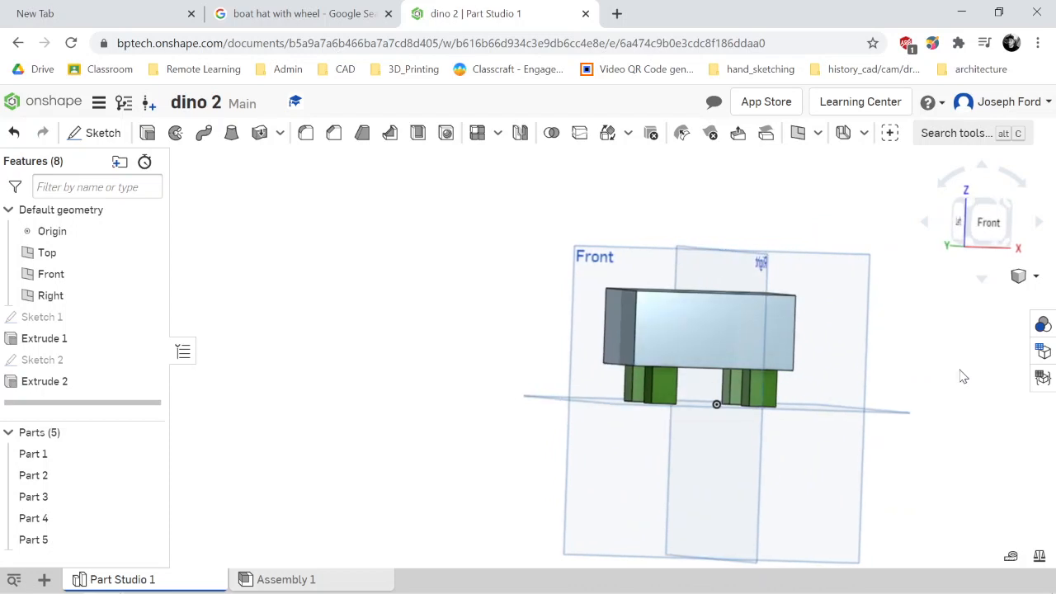
right_click(67, 546)
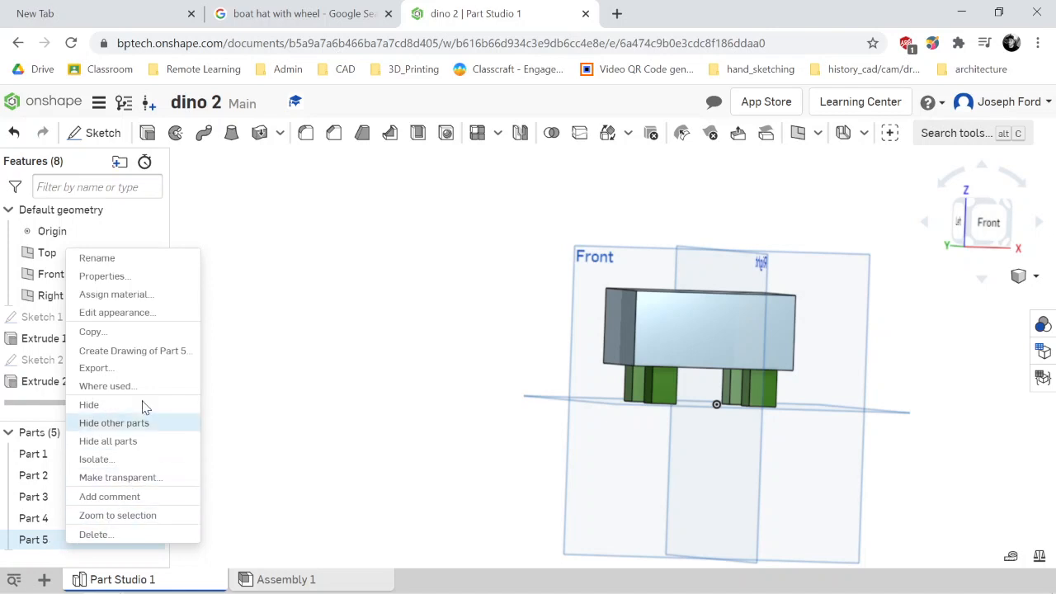
click(146, 316)
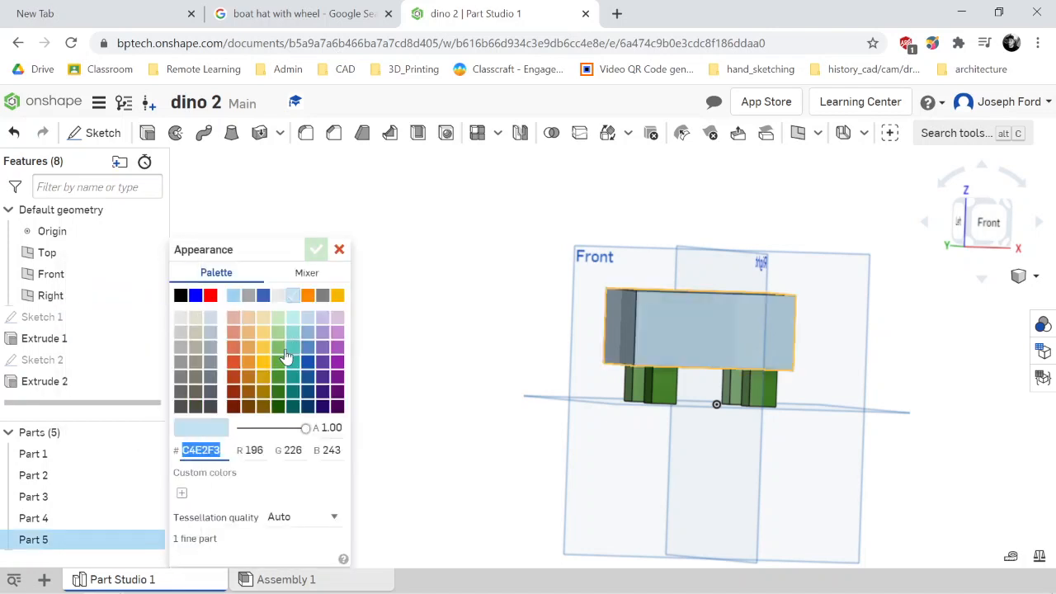
click(278, 335)
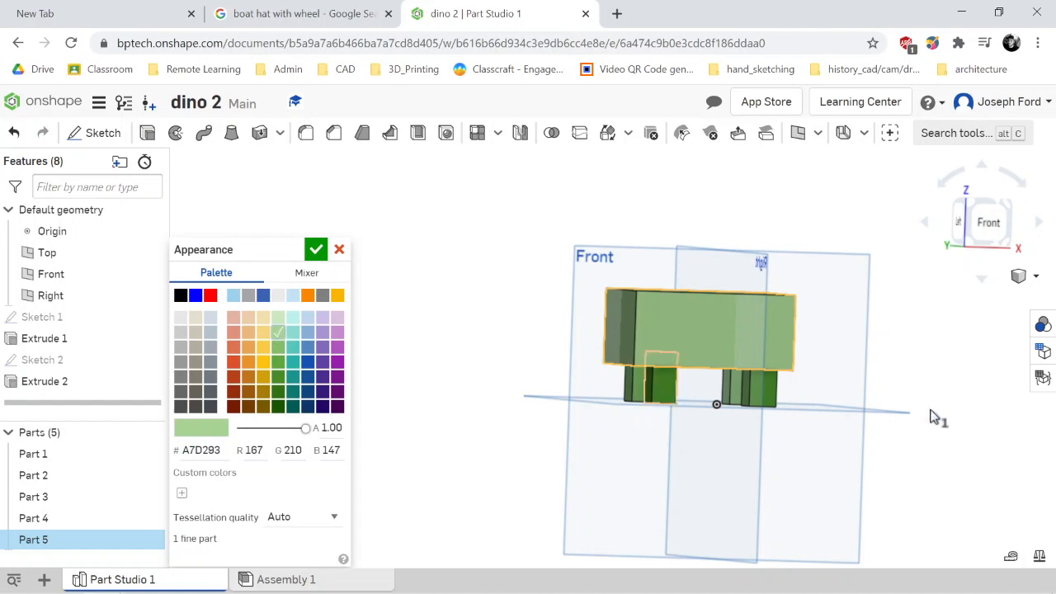
click(316, 249)
Inspect the recolored body and legs from both sides at several distances, finishing with a front view
right_drag(532, 450, 857, 440)
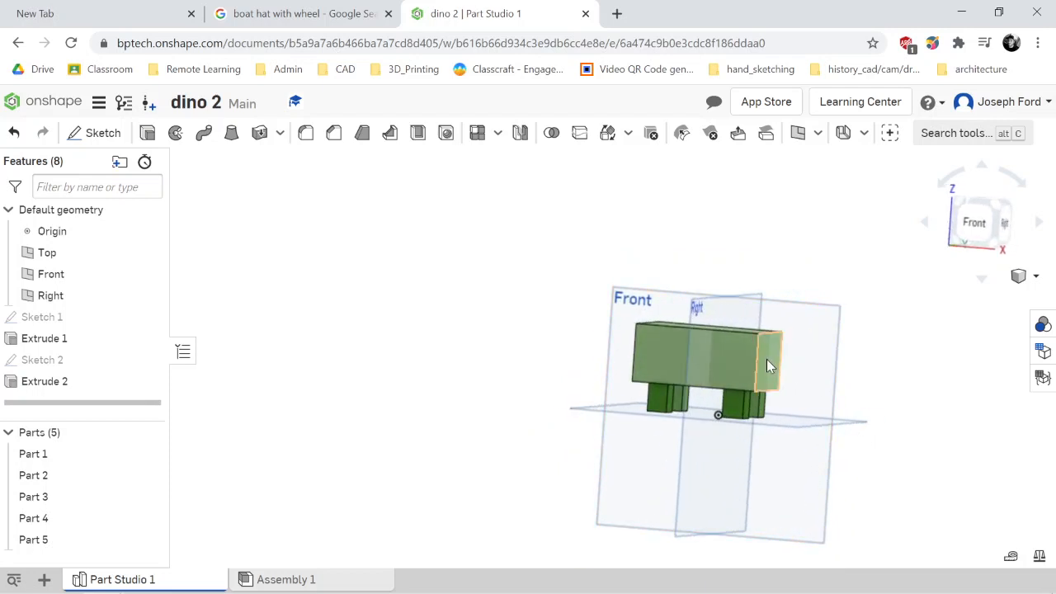
scroll(905, 460, down, 3)
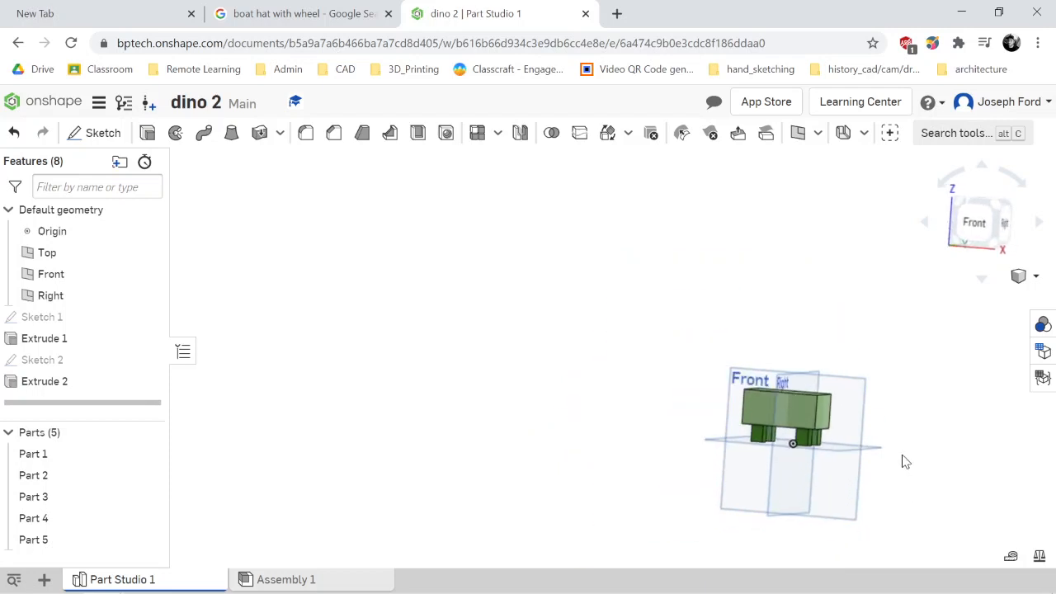
click(982, 229)
scroll(767, 281, down, 4)
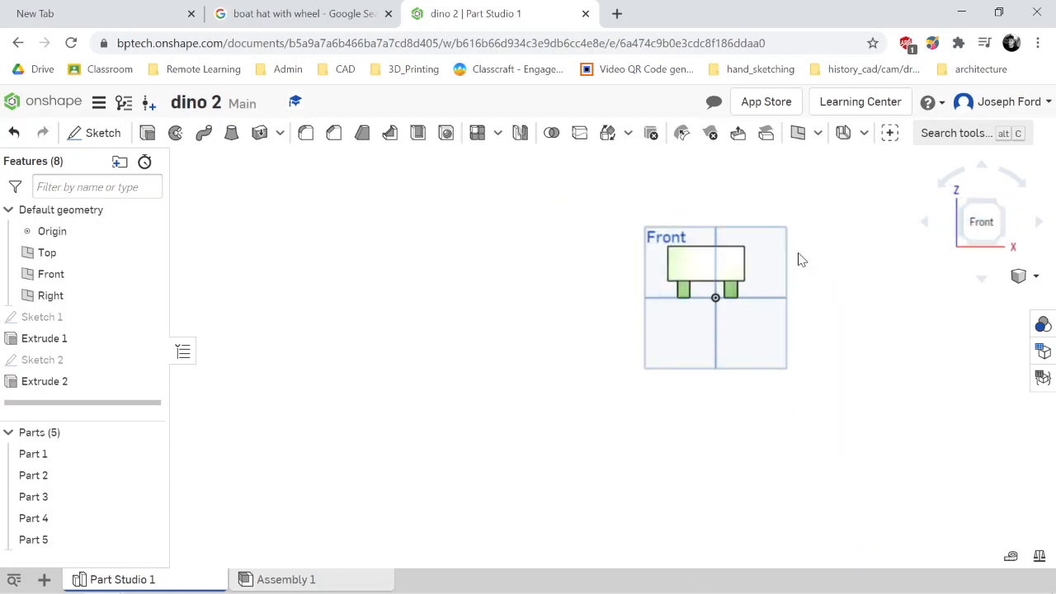
scroll(796, 237, up, 2)
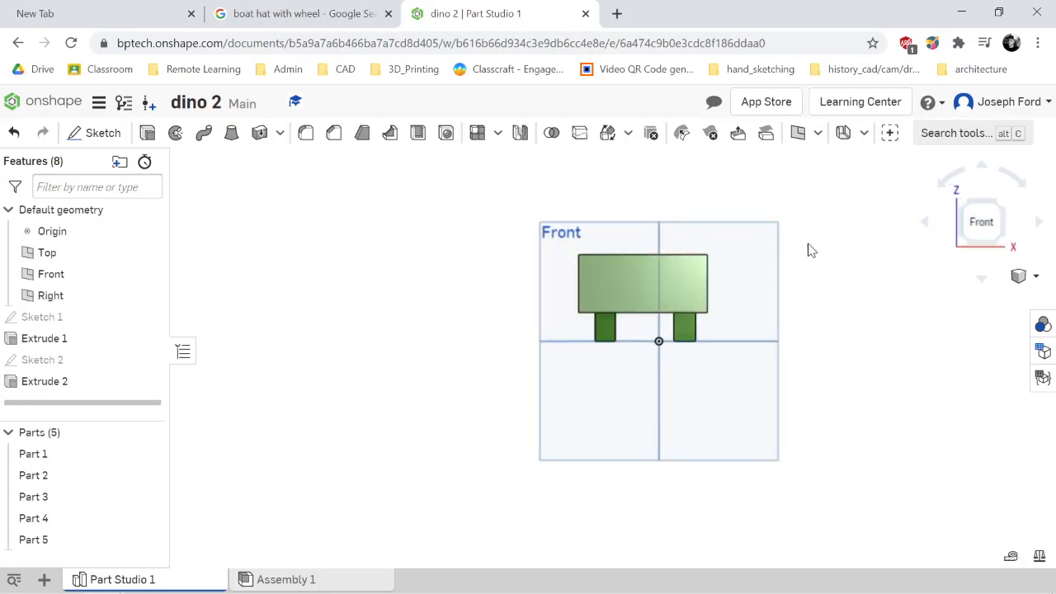
right_drag(890, 307, 857, 304)
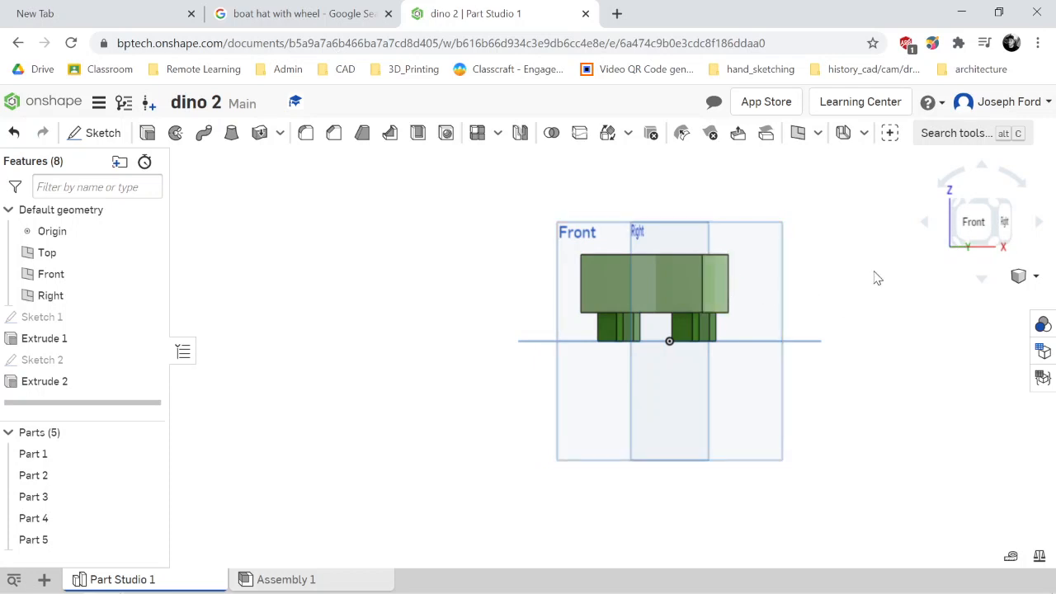
scroll(861, 264, down, 2)
scroll(854, 272, up, 2)
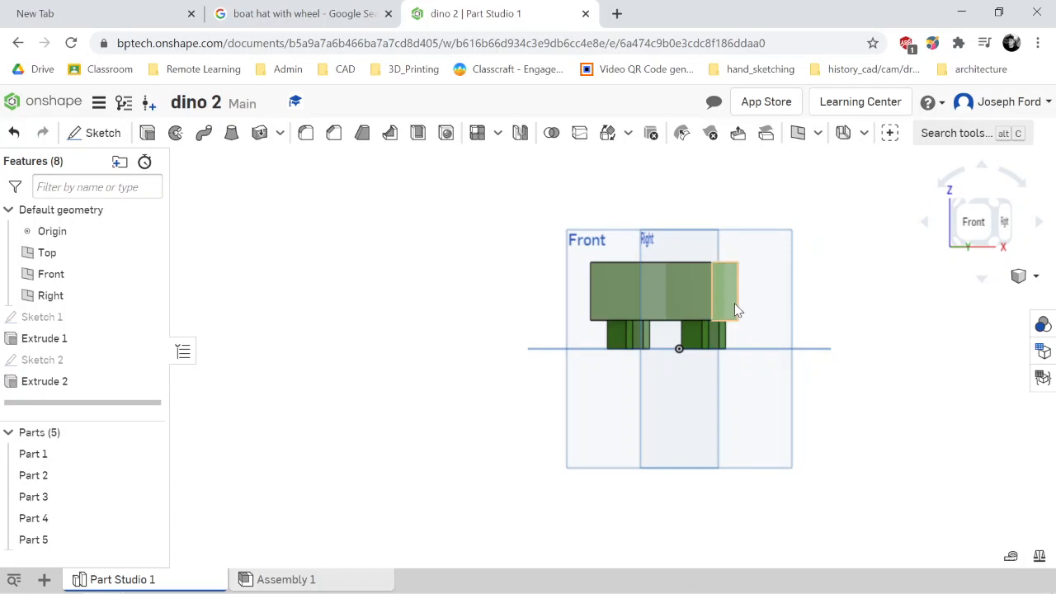
click(973, 221)
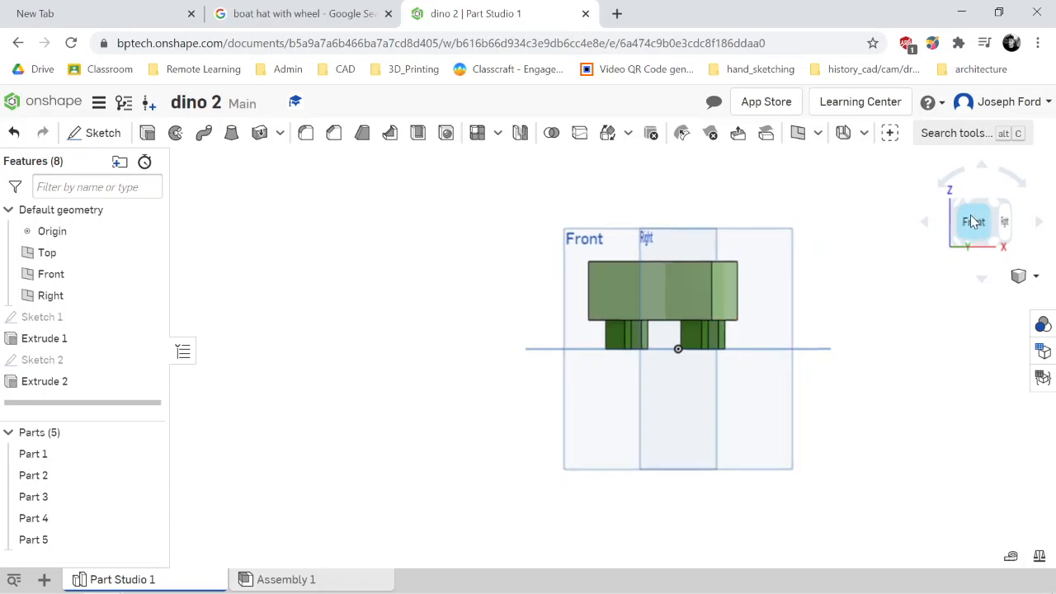
scroll(857, 316, down, 2)
scroll(869, 292, up, 1)
right_drag(901, 335, 889, 334)
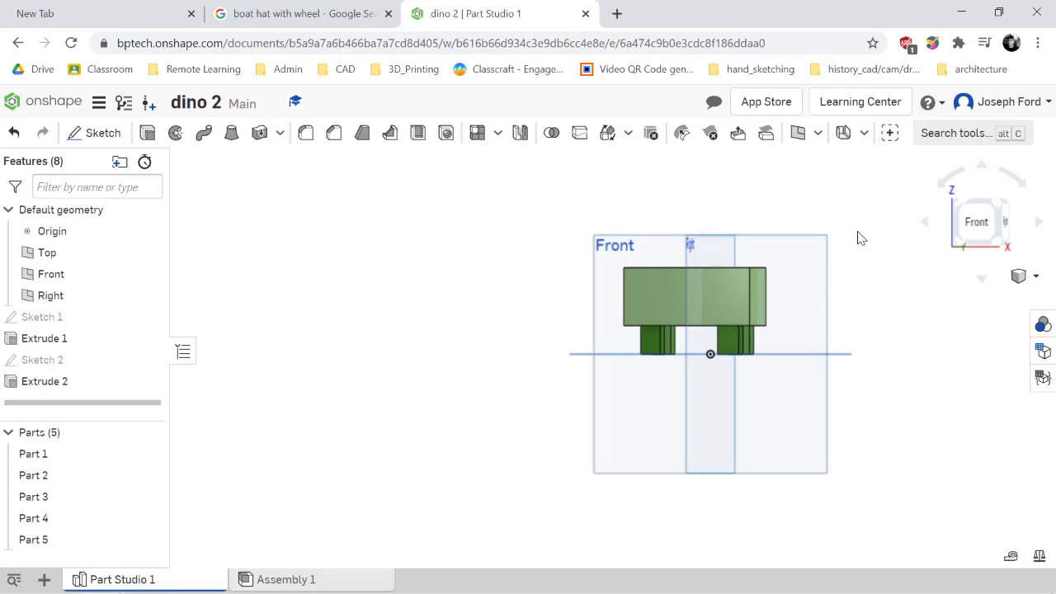
click(977, 221)
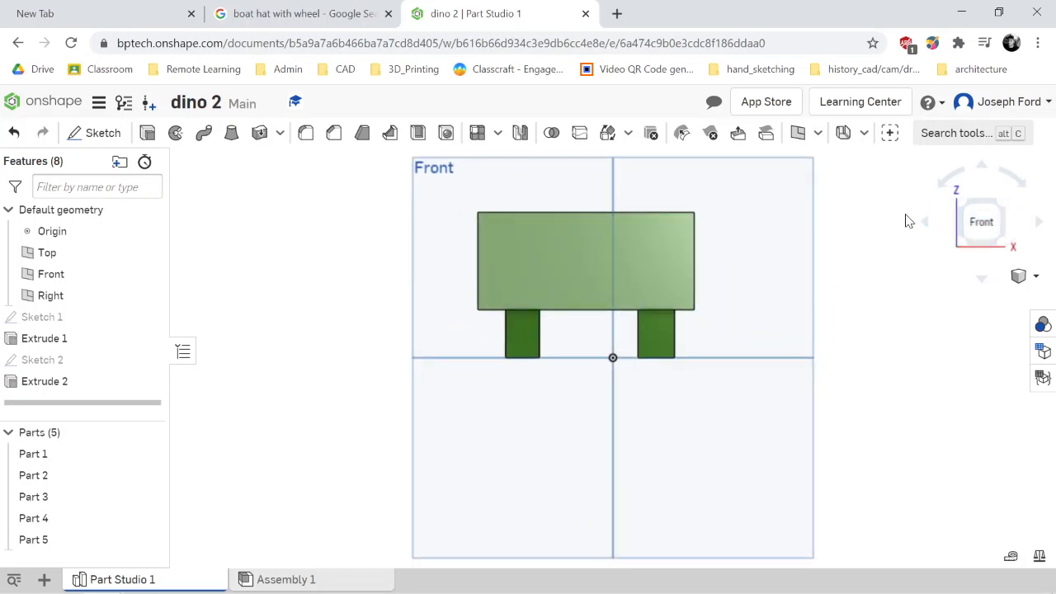
Create a plane offset 4.81 in from the Right plane, past the body's end in the positive X direction
click(797, 136)
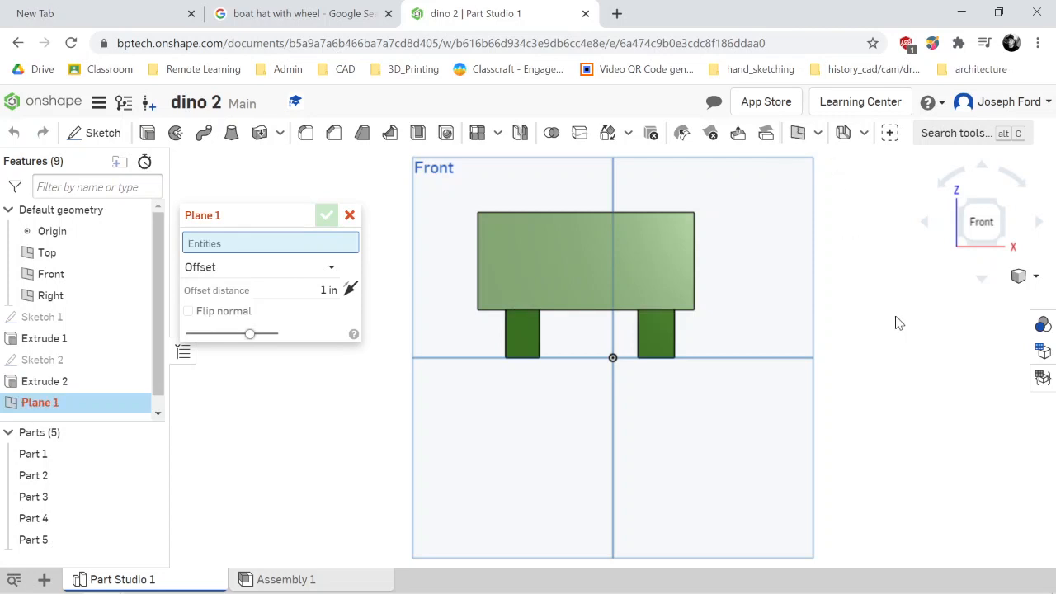
scroll(839, 317, down, 3)
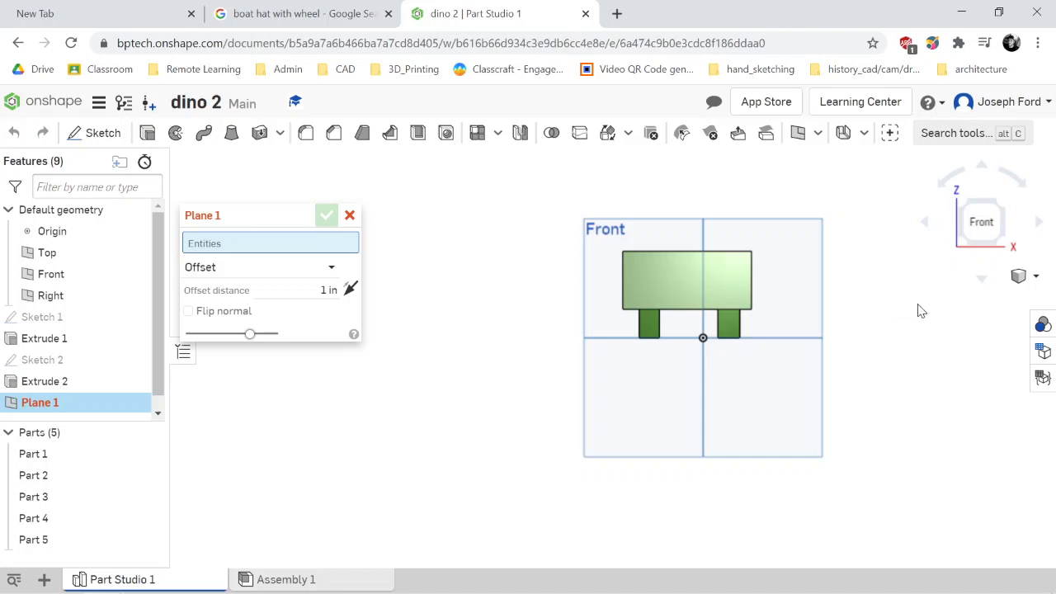
click(46, 299)
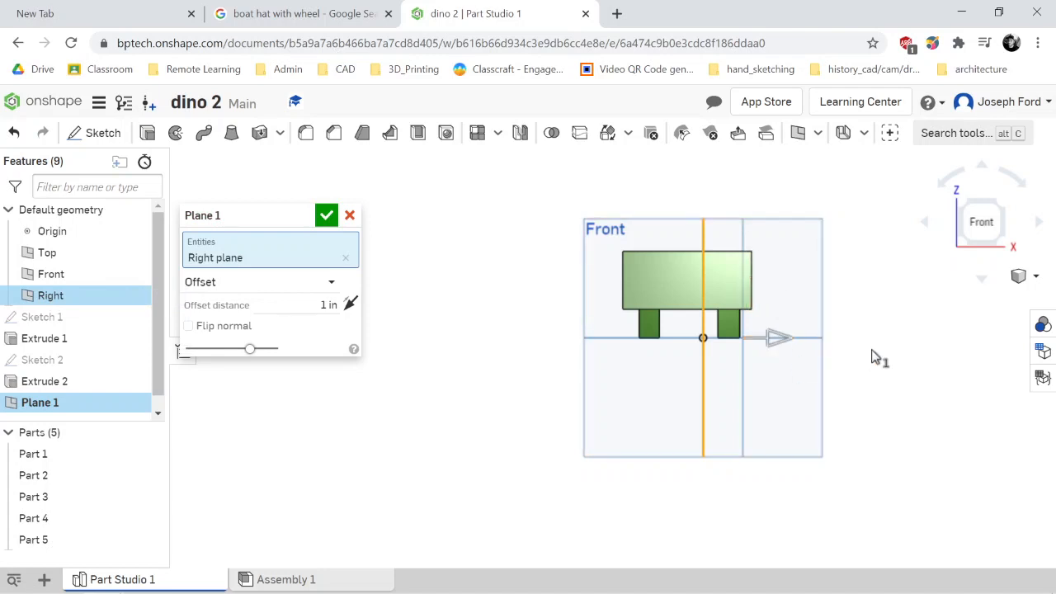
key(Left)
key(Right)
key(Right)
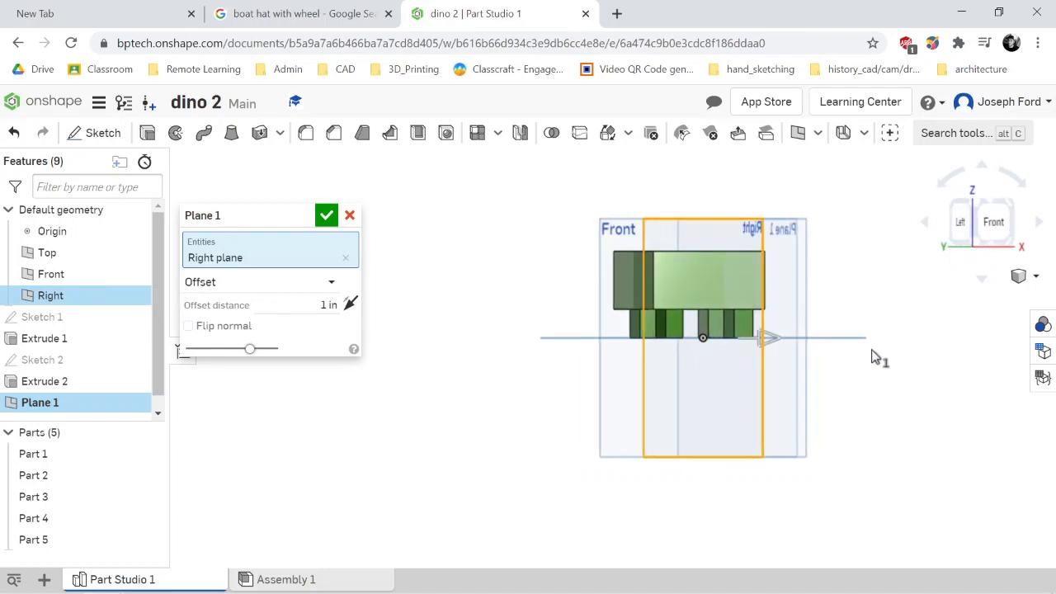
key(Left)
key(Left)
key(Right)
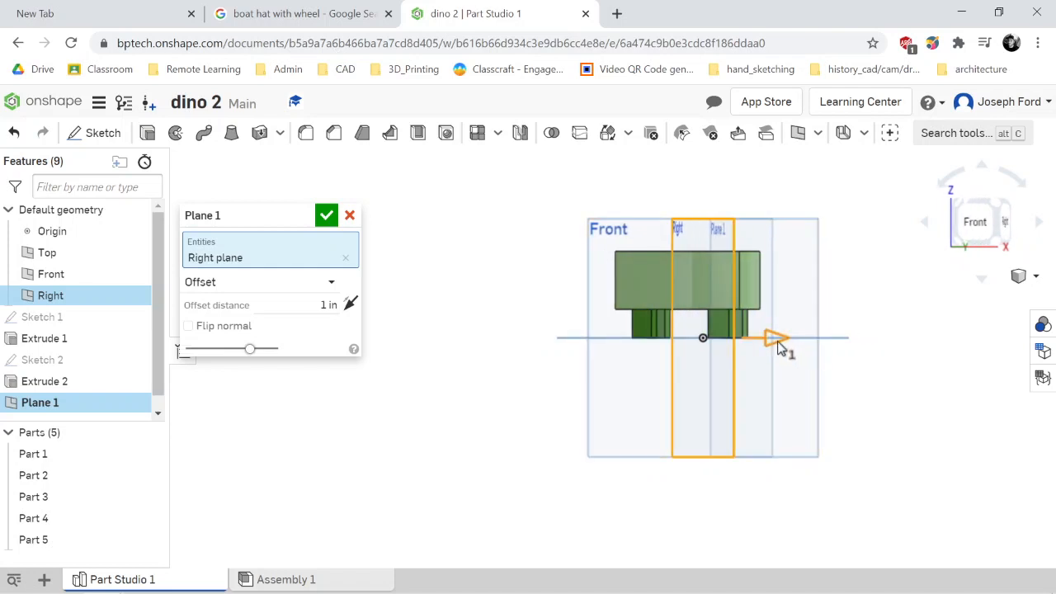
drag(799, 343, 893, 343)
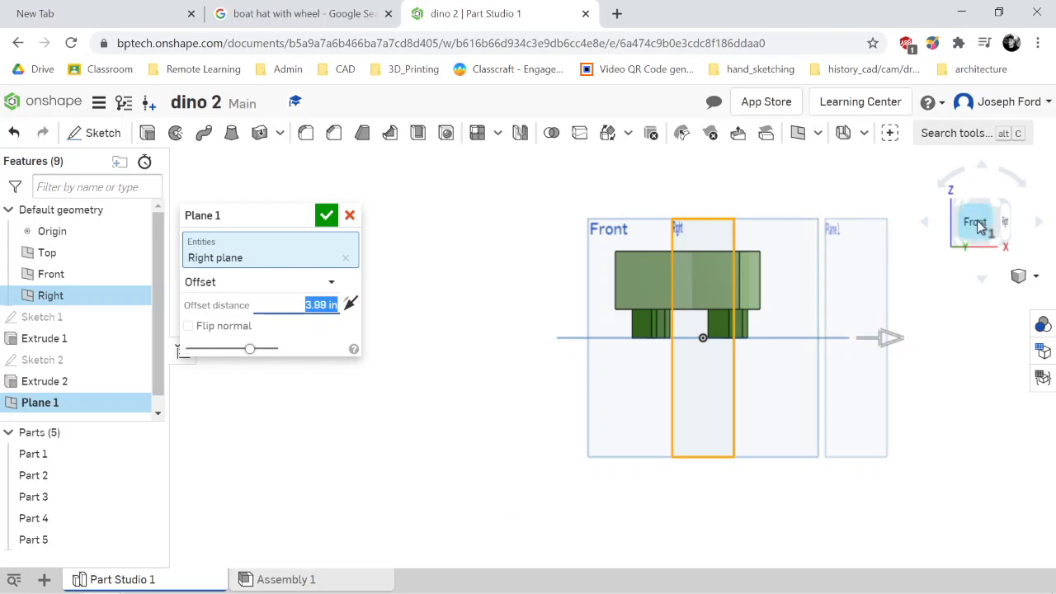
click(975, 220)
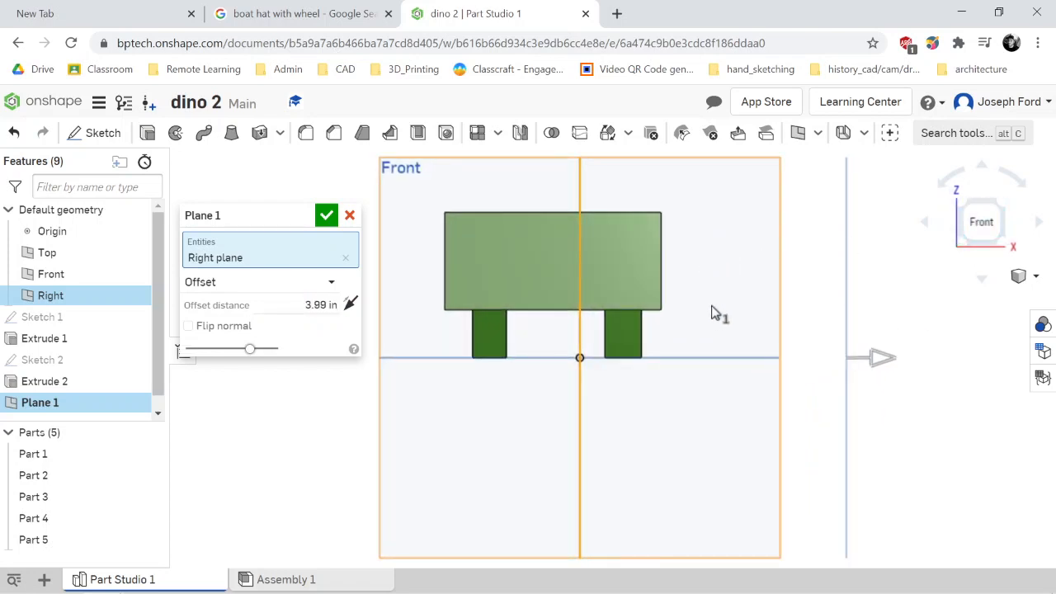
scroll(711, 283, down, 2)
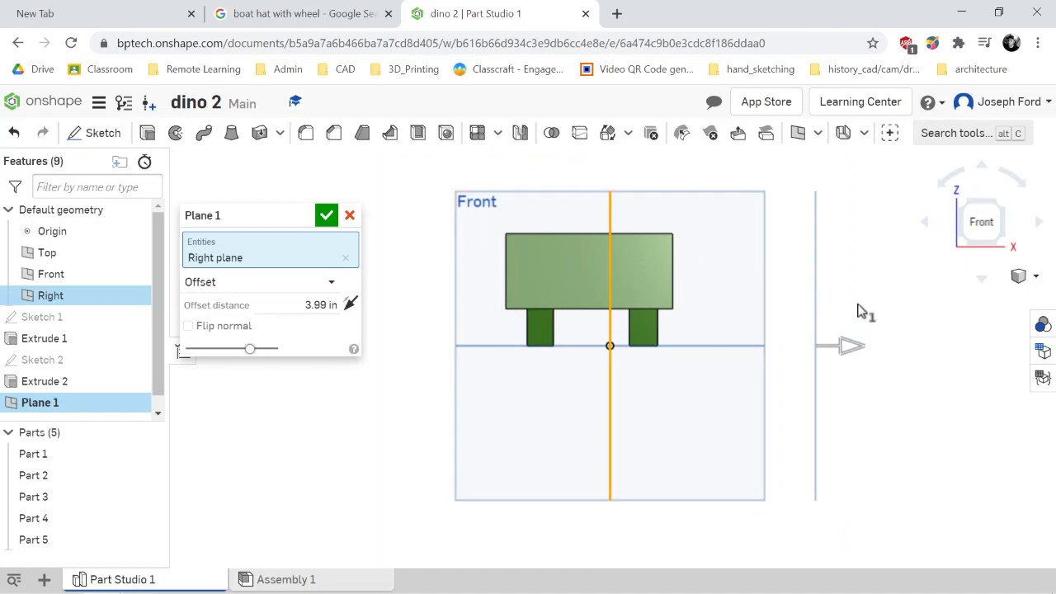
drag(864, 349, 896, 356)
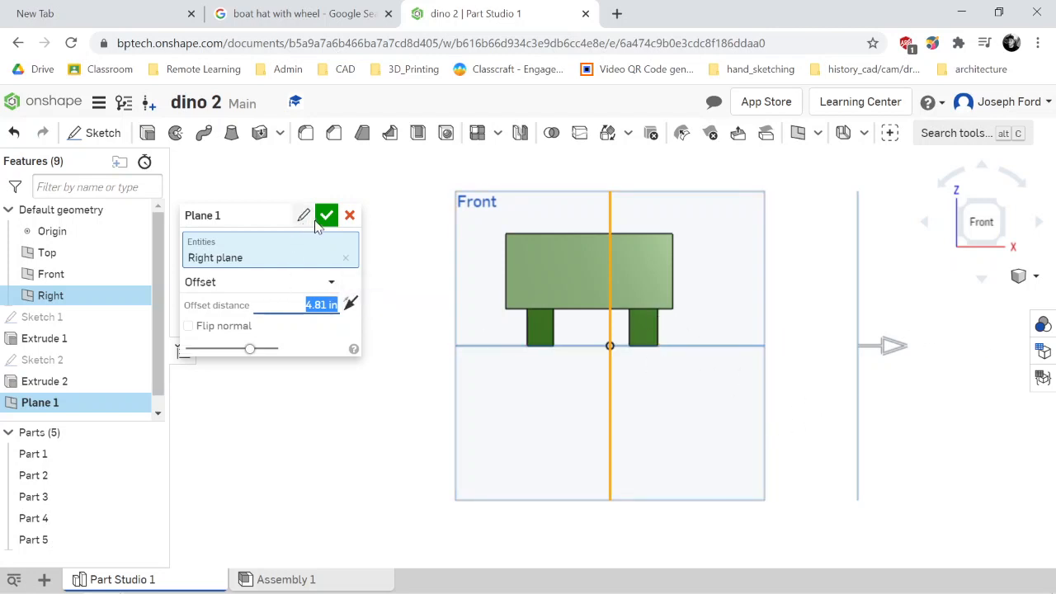
click(326, 218)
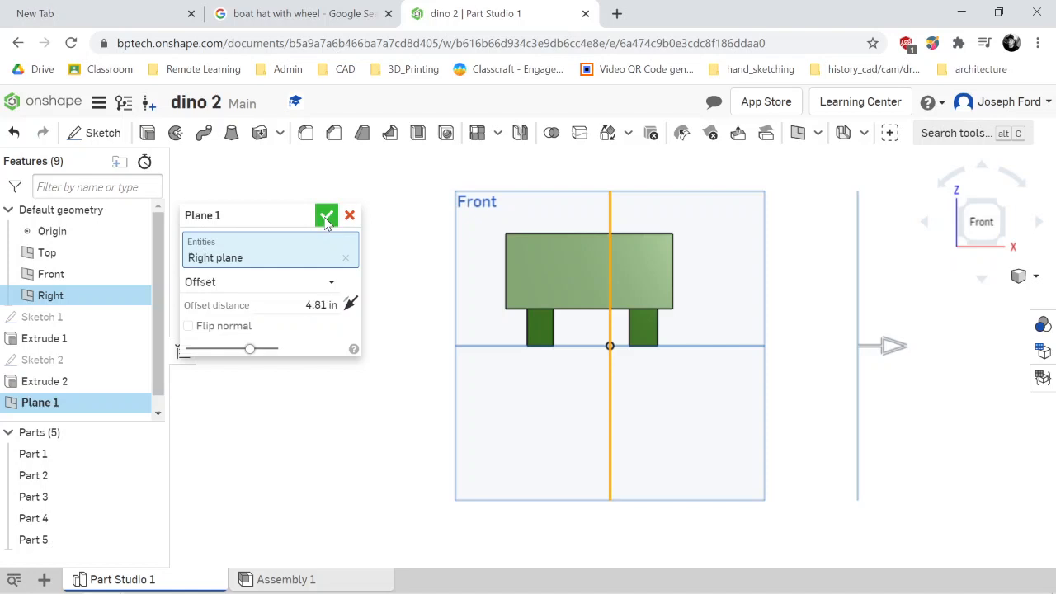
Sketch a rectangle about 1.82 by 1.3 in on the body's end face nearest the offset plane, slightly inside the face's edges
right_drag(833, 393, 784, 363)
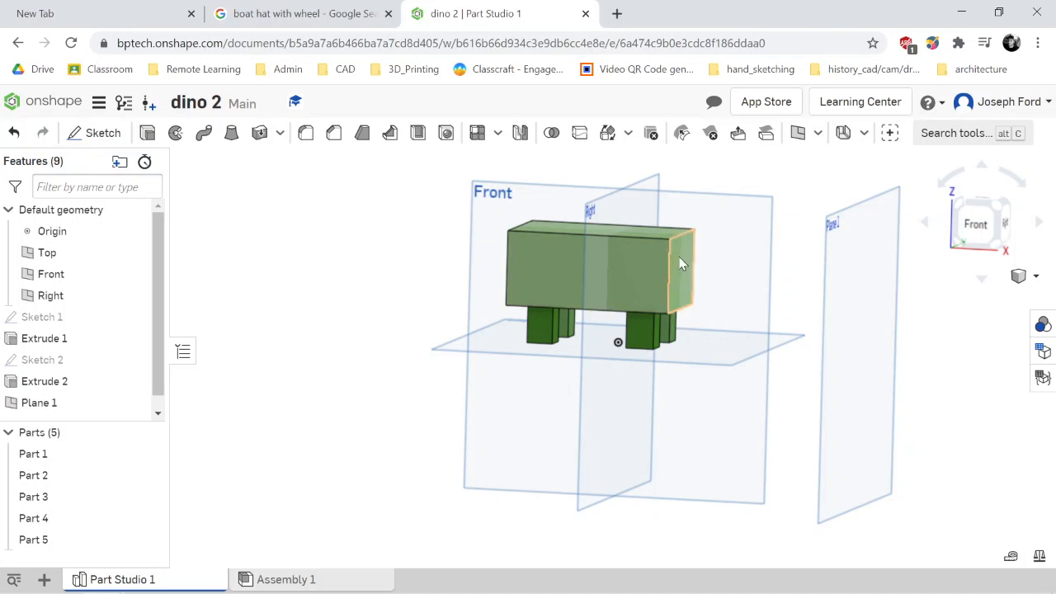
click(101, 137)
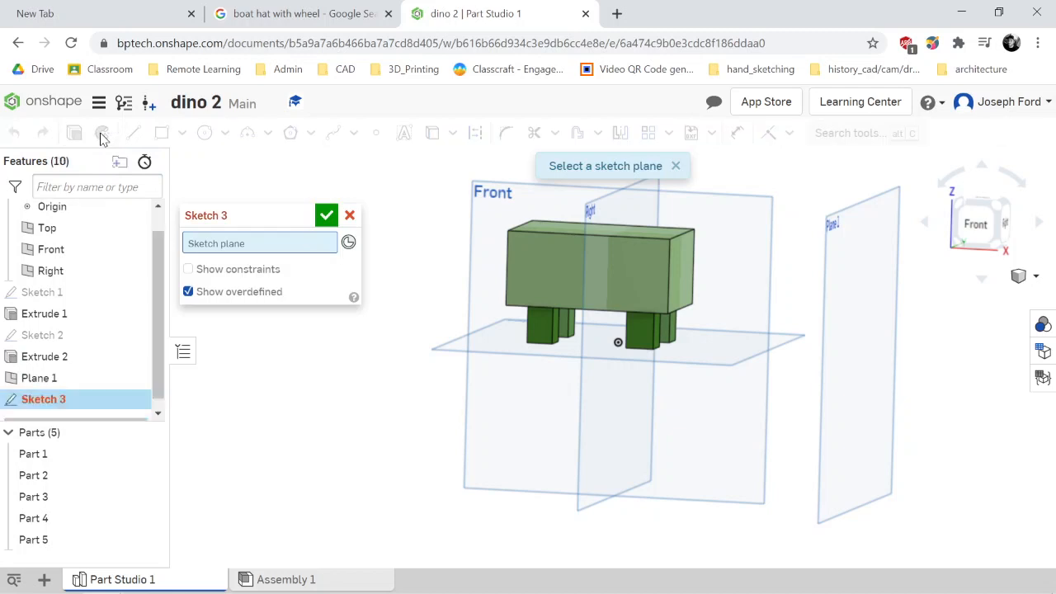
click(682, 268)
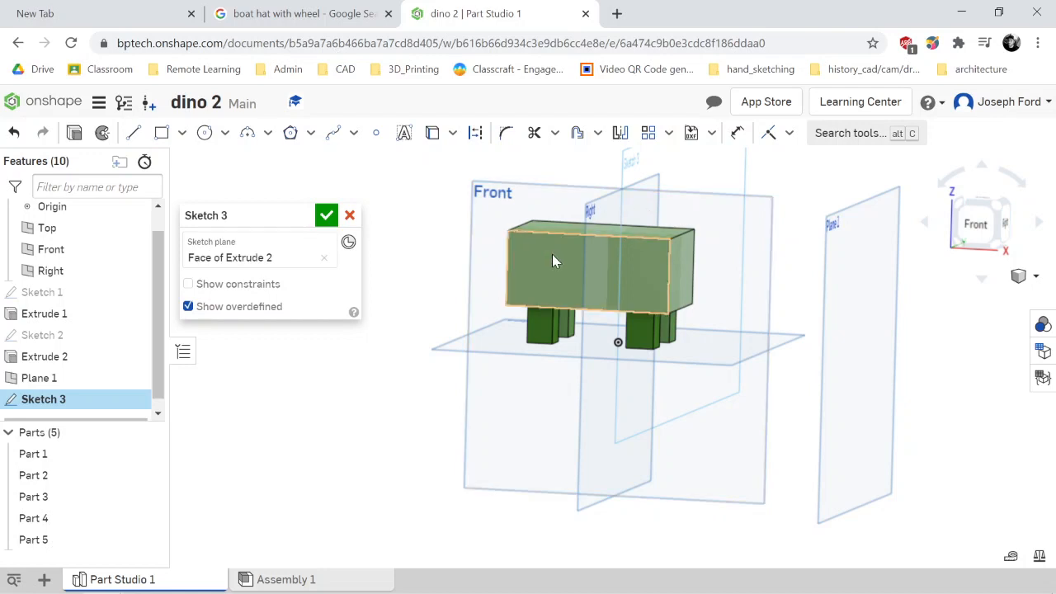
key(n)
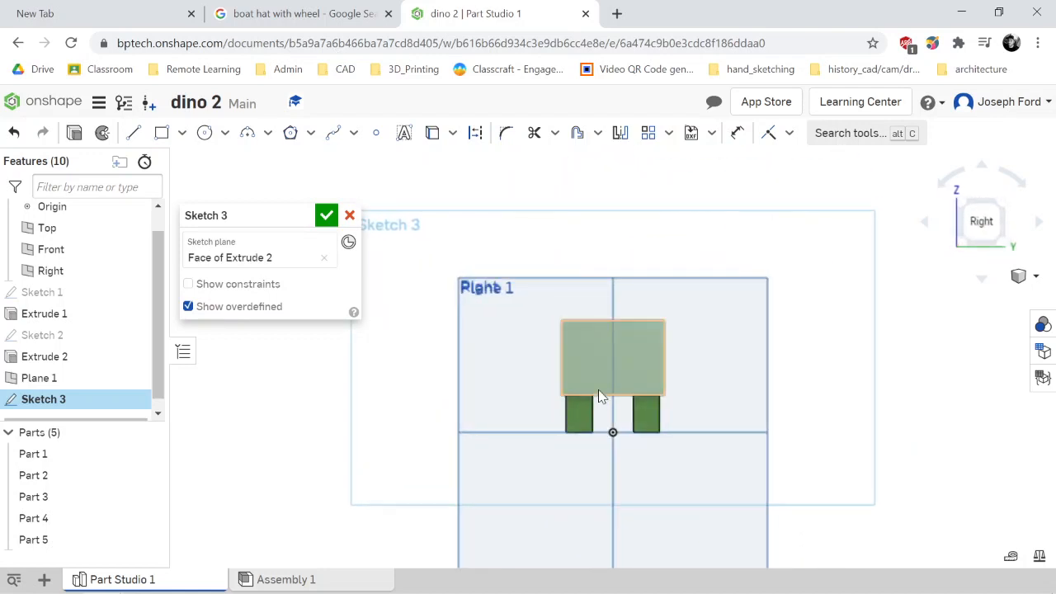
scroll(587, 364, up, 2)
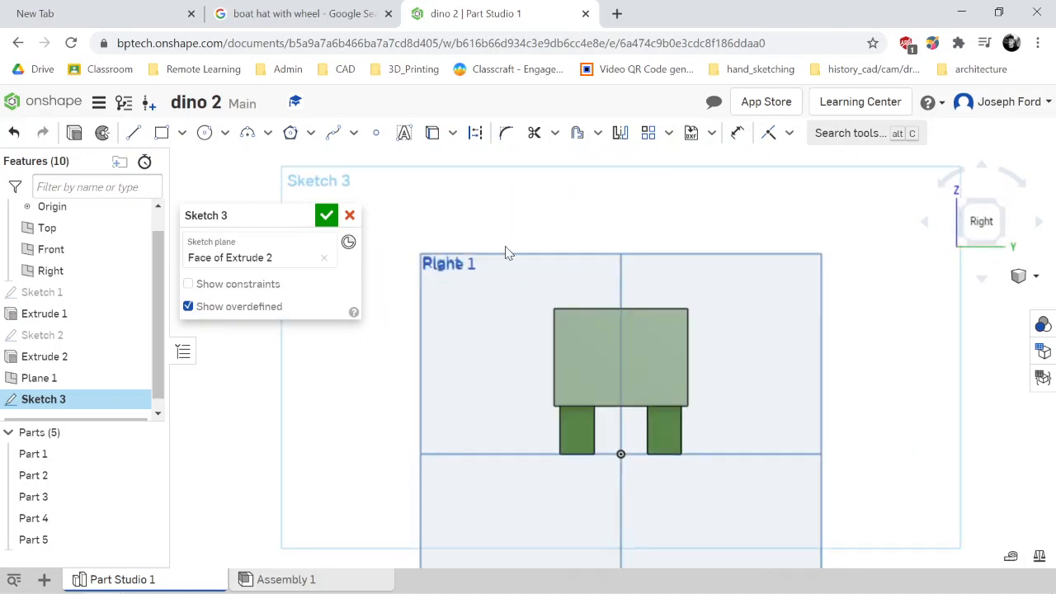
scroll(636, 360, up, 1)
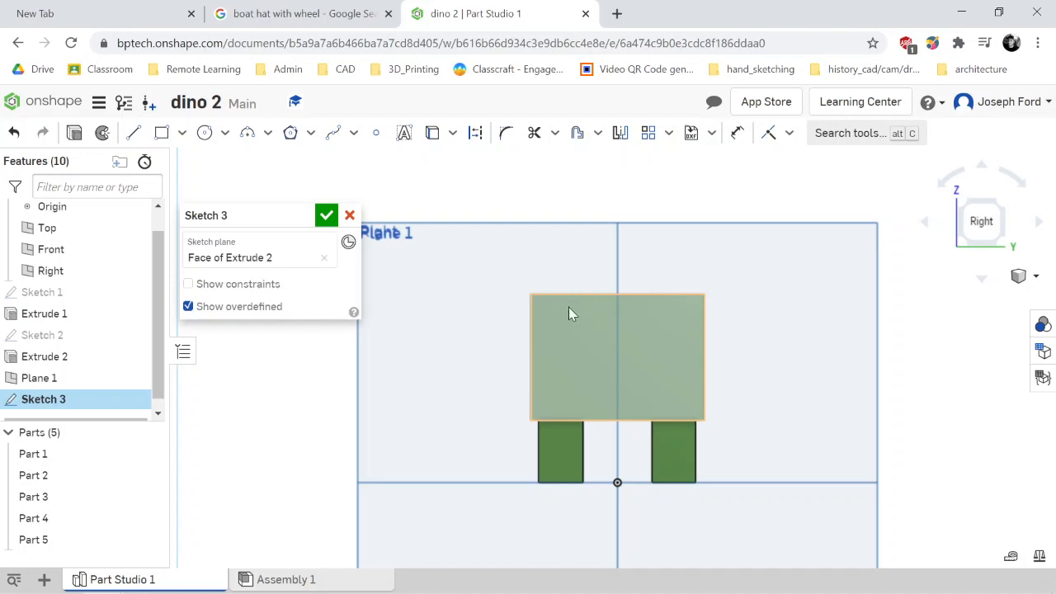
scroll(666, 376, up, 1)
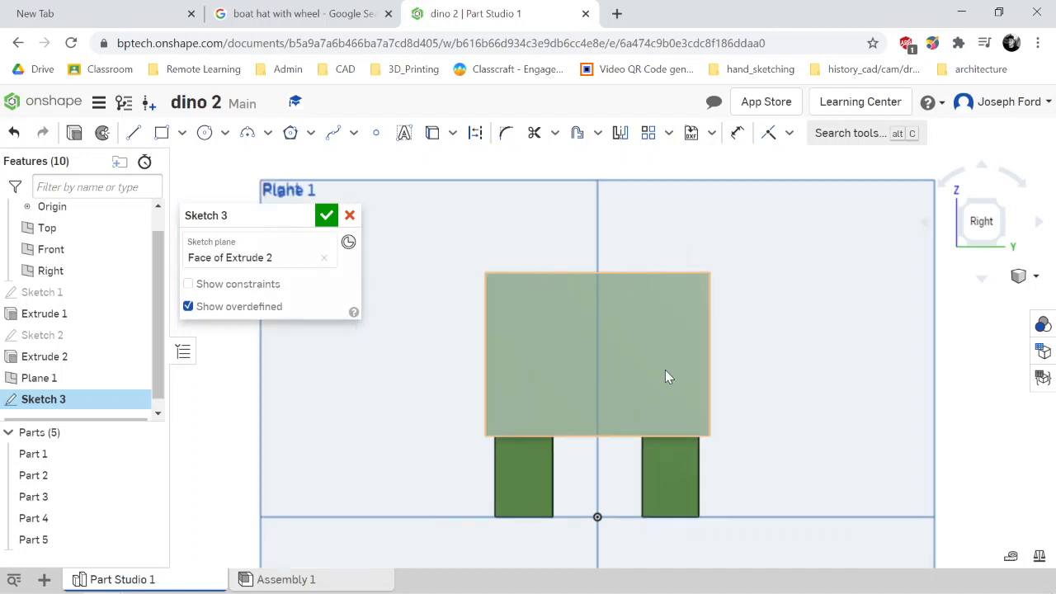
click(163, 134)
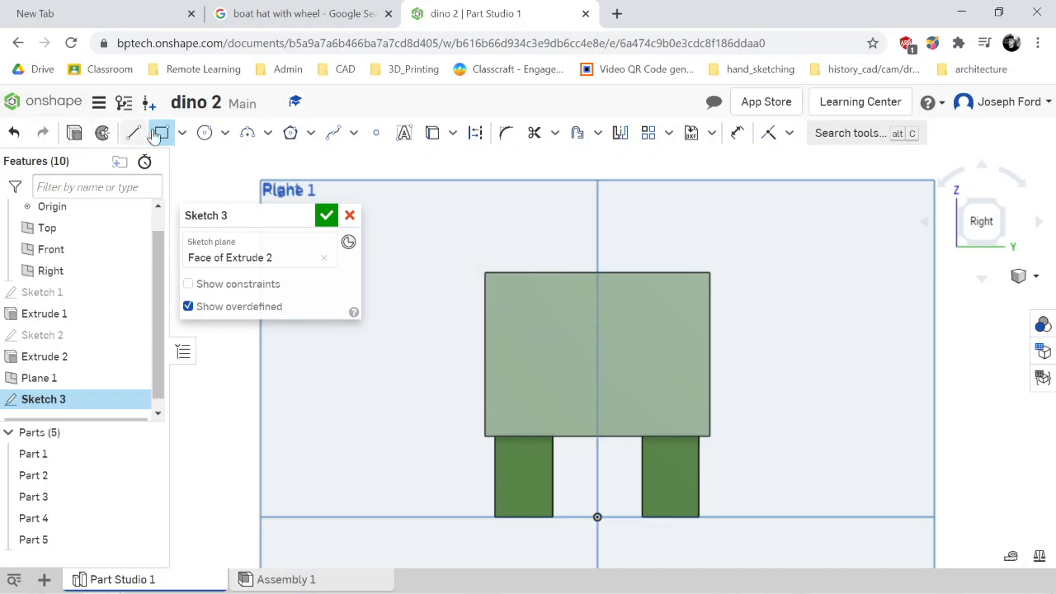
click(495, 283)
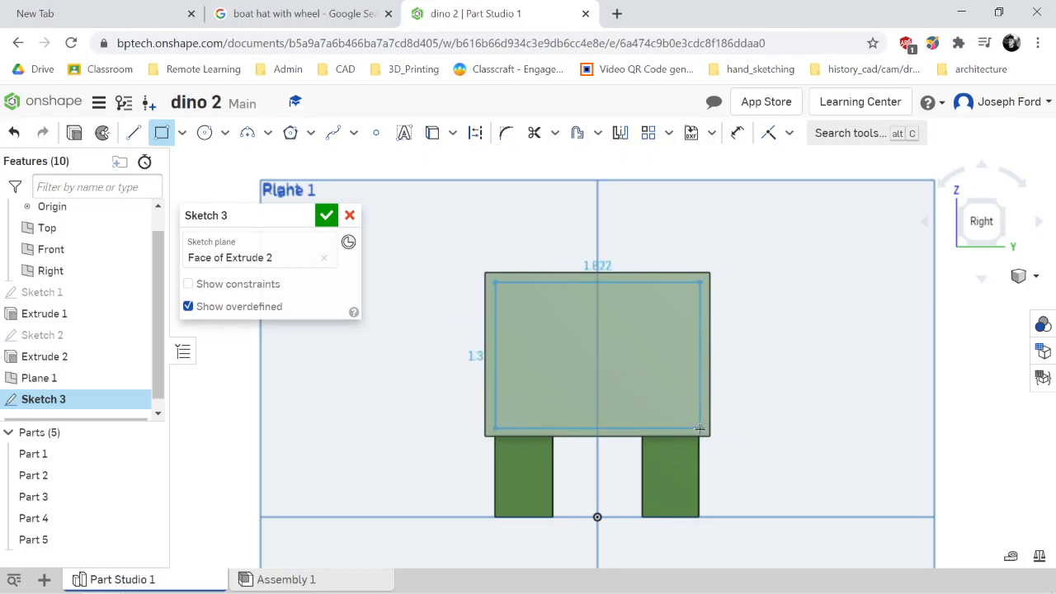
click(699, 429)
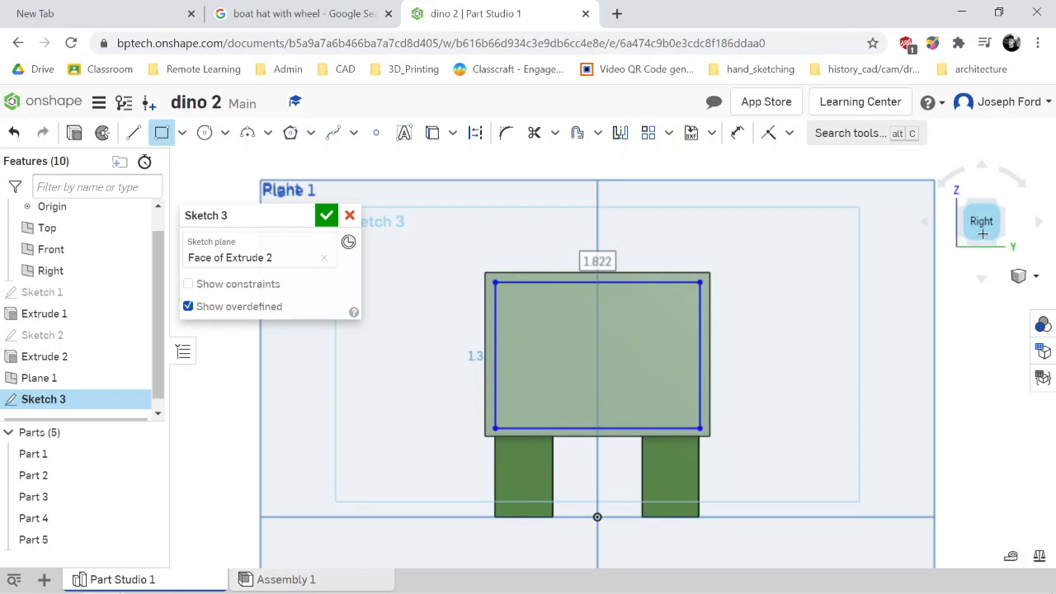
click(326, 217)
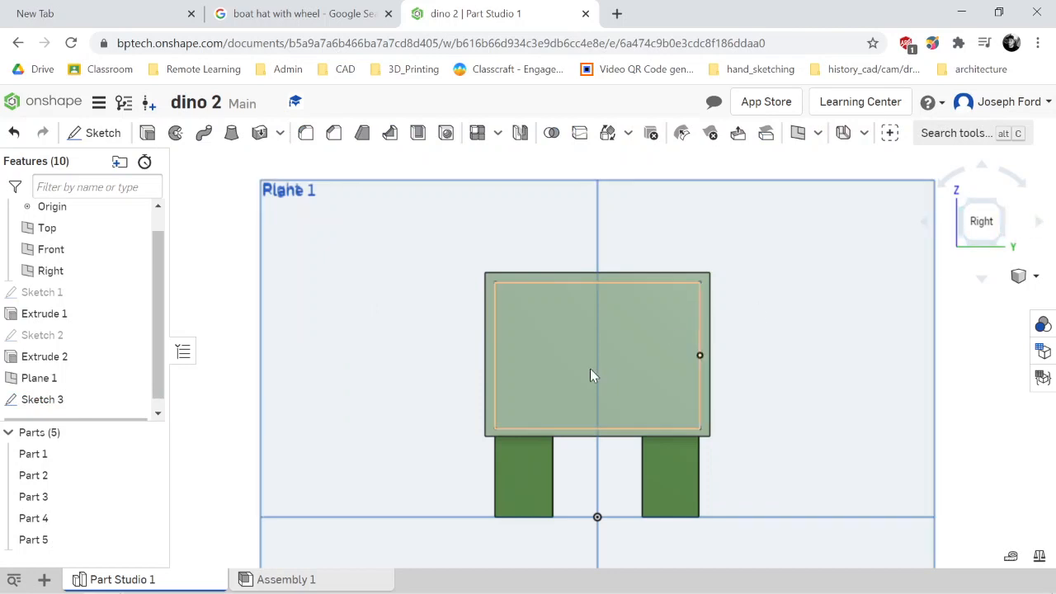
click(537, 283)
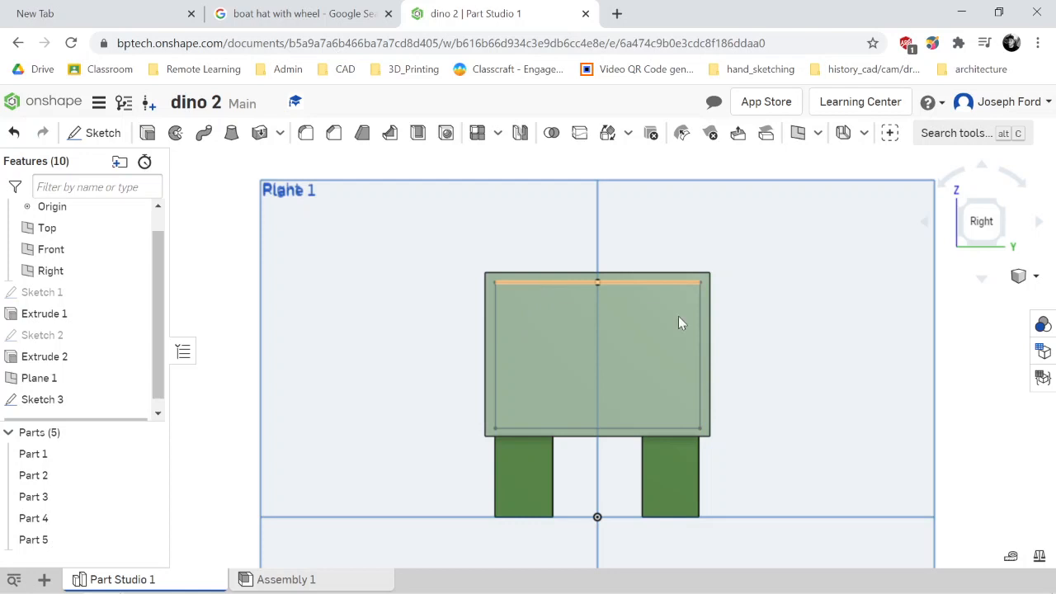
Examine the body, its end-face rectangle and the offset plane from the front and the sides
click(928, 231)
click(1041, 230)
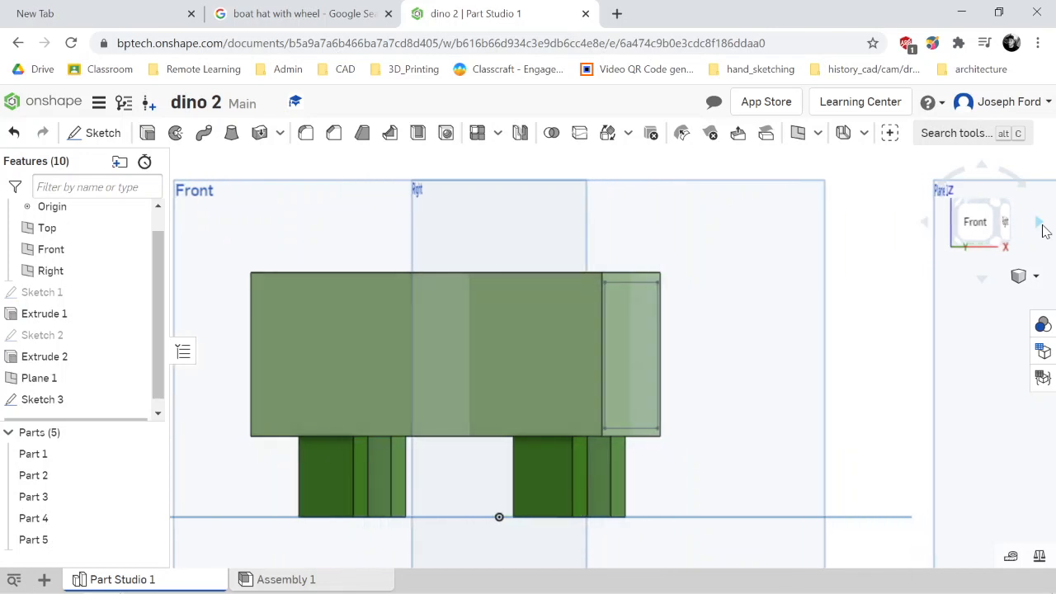
click(1042, 229)
click(1043, 228)
click(924, 228)
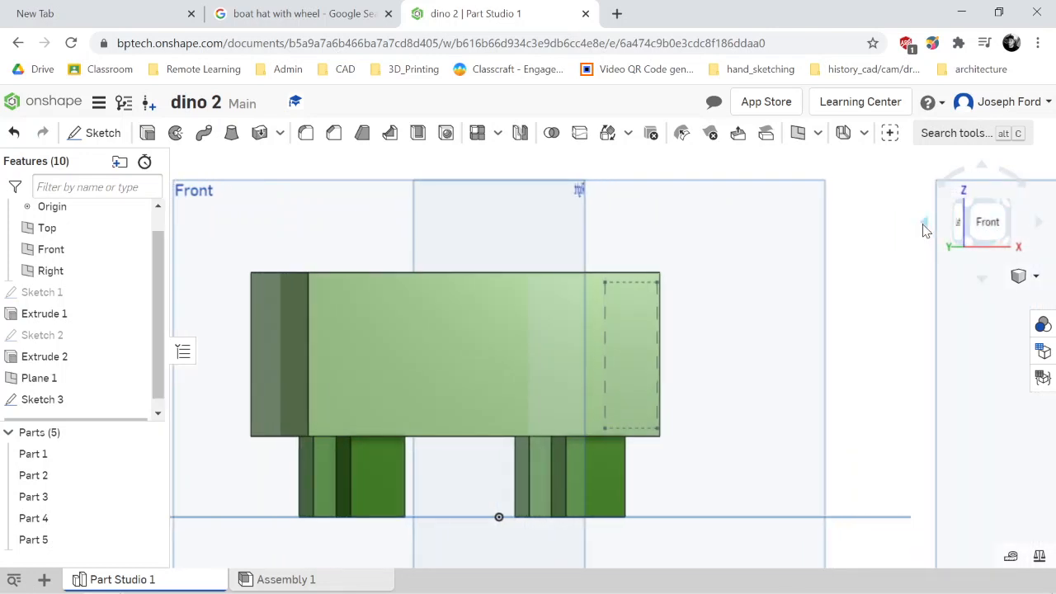
scroll(894, 360, down, 1)
click(981, 235)
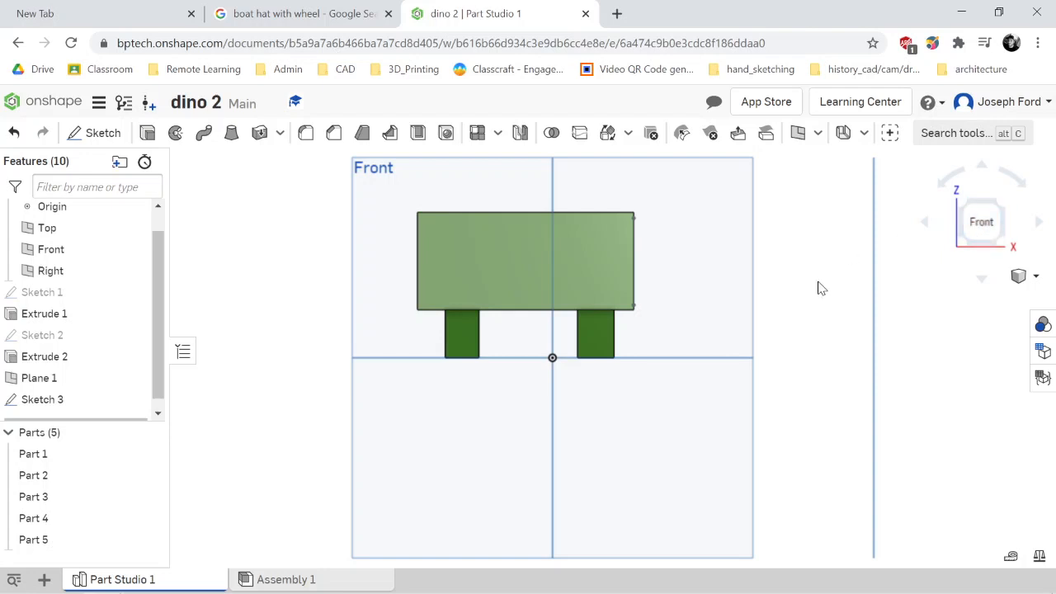
scroll(817, 288, up, 1)
scroll(816, 270, down, 1)
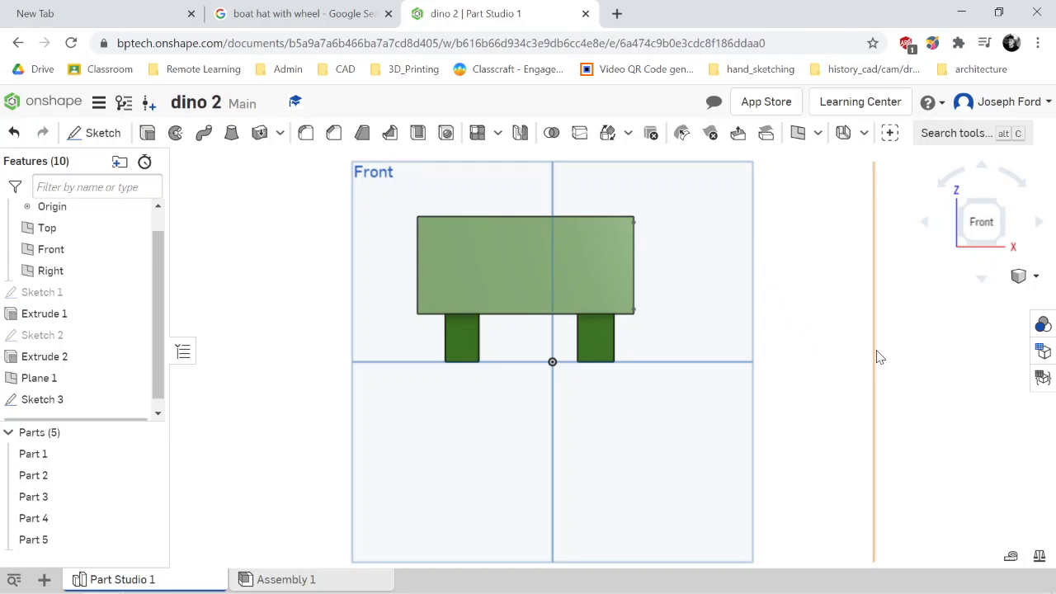
Sketch a seven-point spline on the Front plane, from just inside the body's end down to a low point and curling up past the offset plane
click(102, 134)
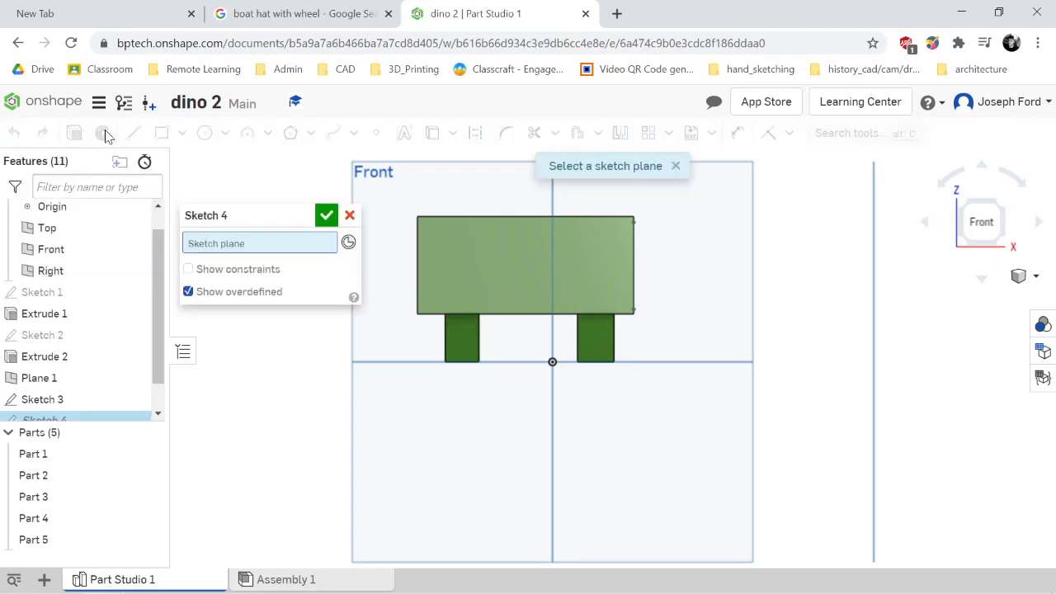
click(375, 176)
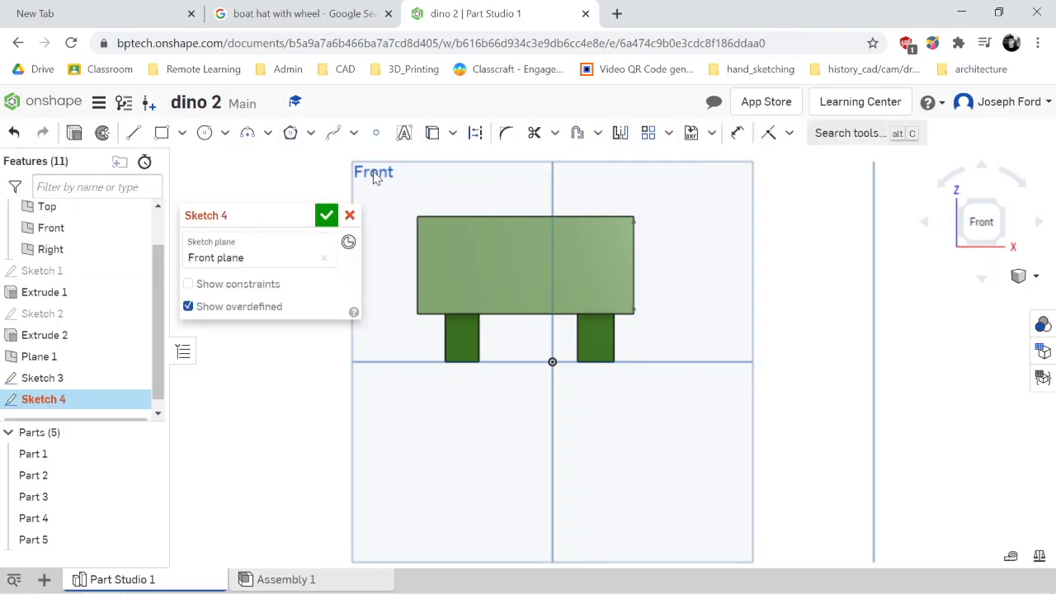
click(333, 136)
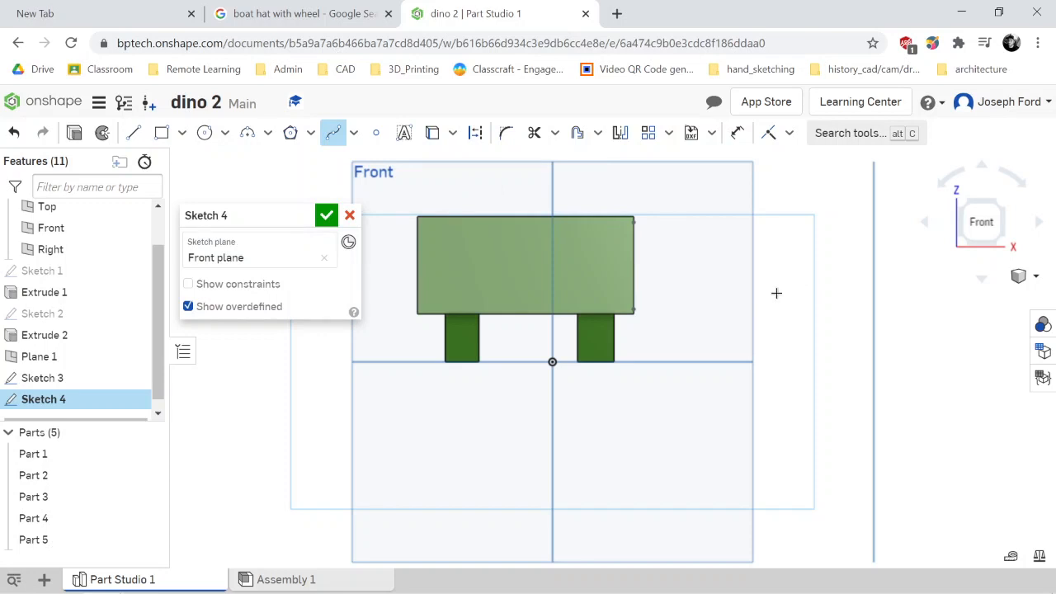
right_drag(776, 293, 768, 295)
right_drag(681, 293, 682, 286)
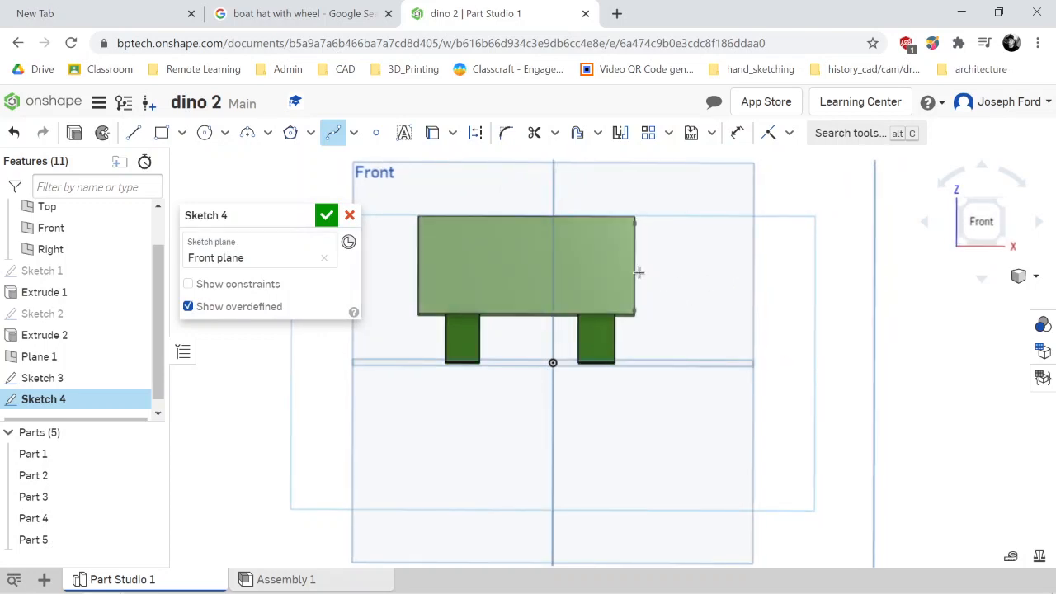
click(980, 222)
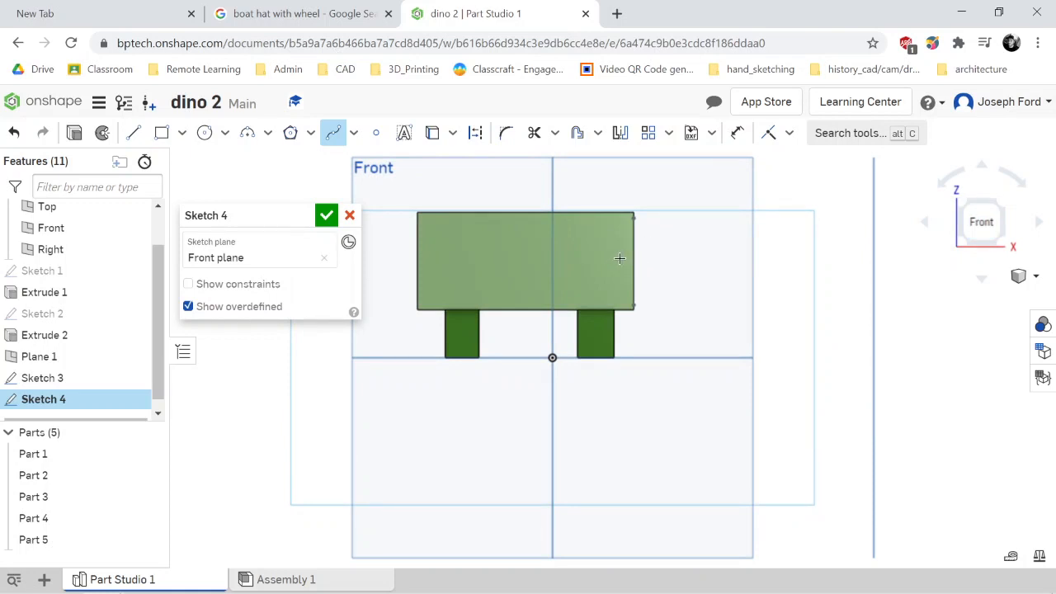
click(622, 256)
click(670, 248)
click(799, 319)
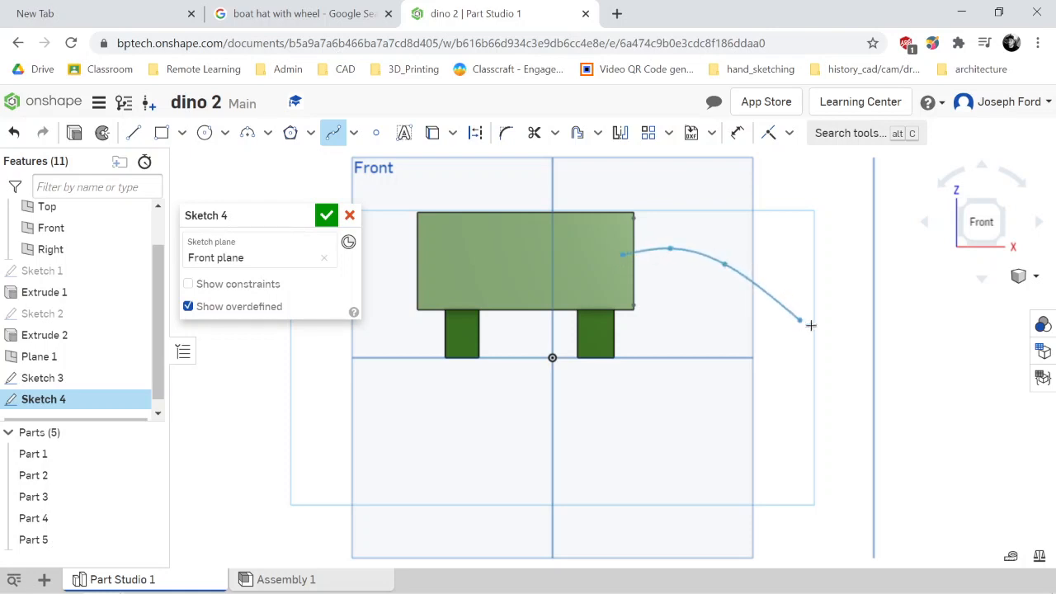
click(840, 334)
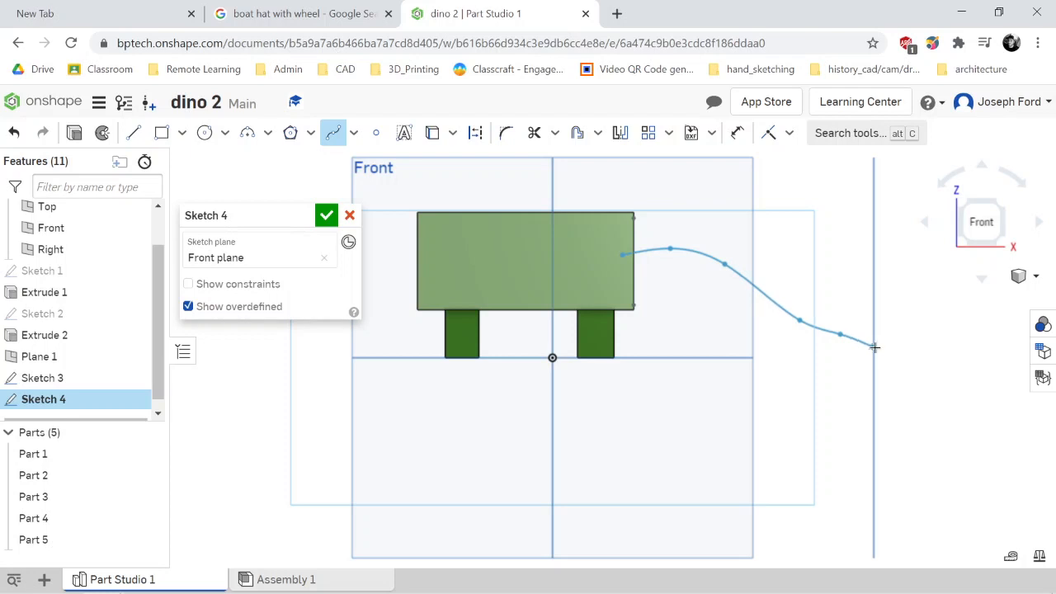
click(886, 346)
click(919, 321)
key(Escape)
scroll(827, 305, down, 4)
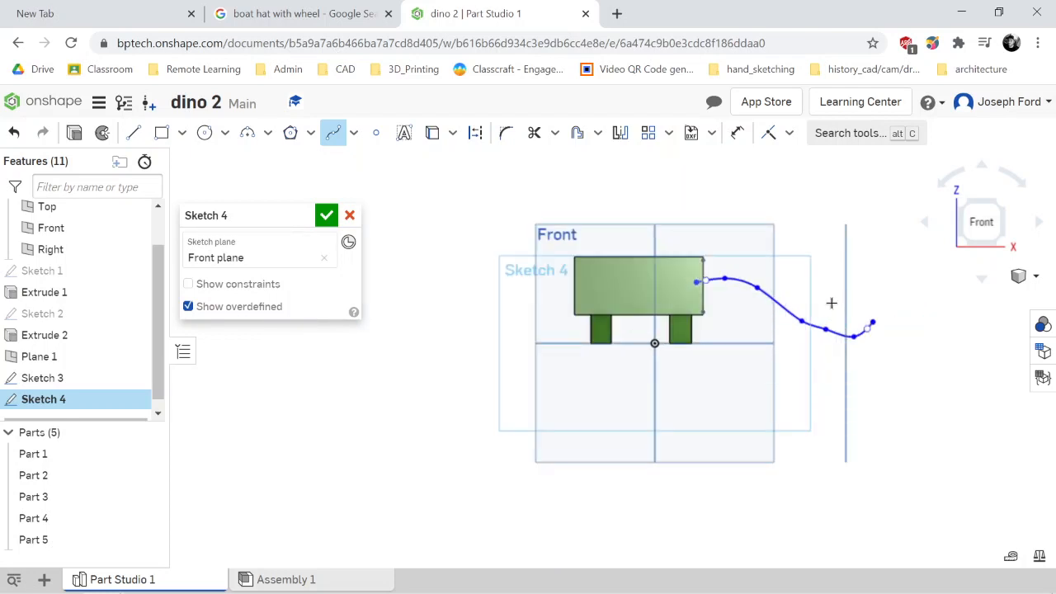
mouse_move(885, 275)
right_down()
mouse_move(804, 273)
mouse_move(865, 278)
right_up()
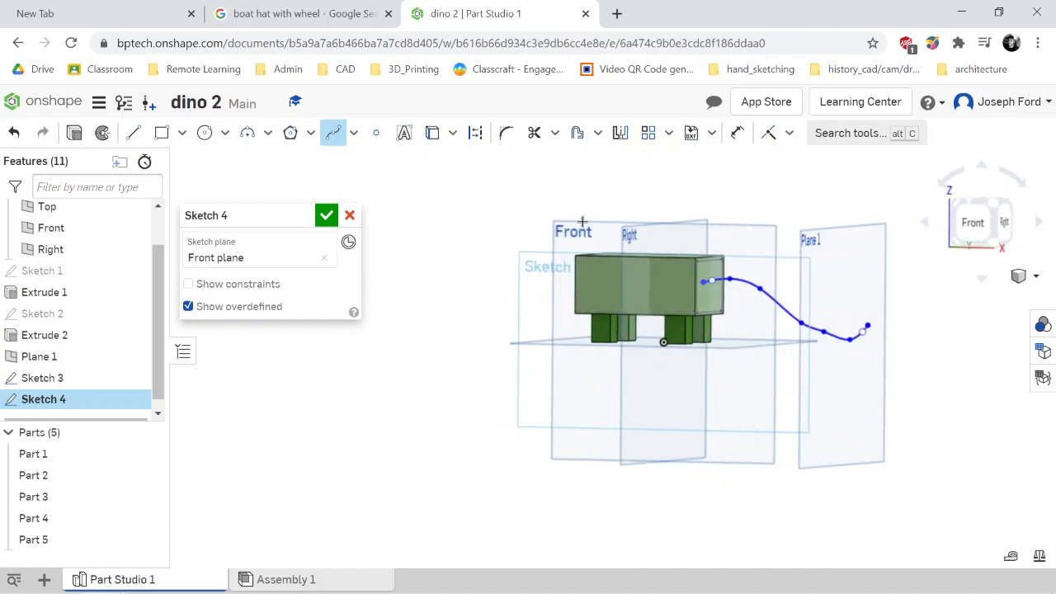
click(326, 218)
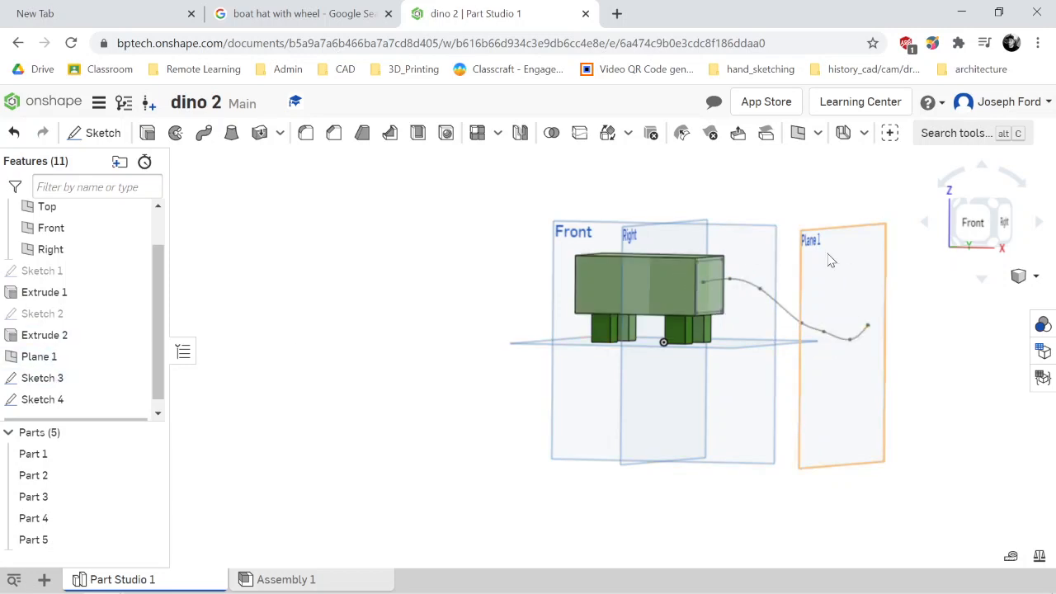
Start a sketch on the offset plane Plane 1 and try to project the wavy spline into it
click(97, 133)
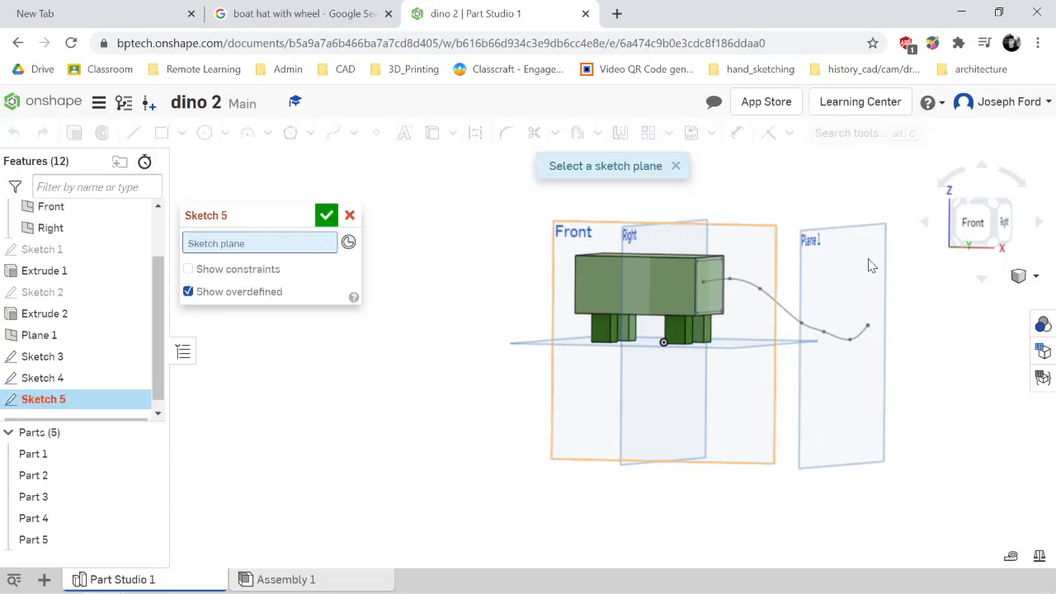
click(837, 253)
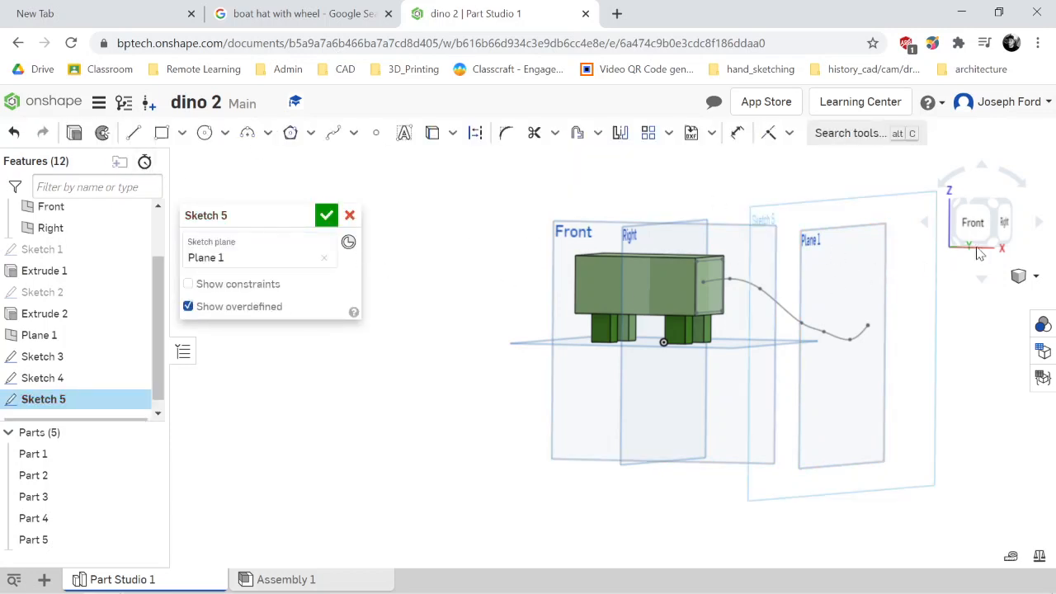
click(1006, 223)
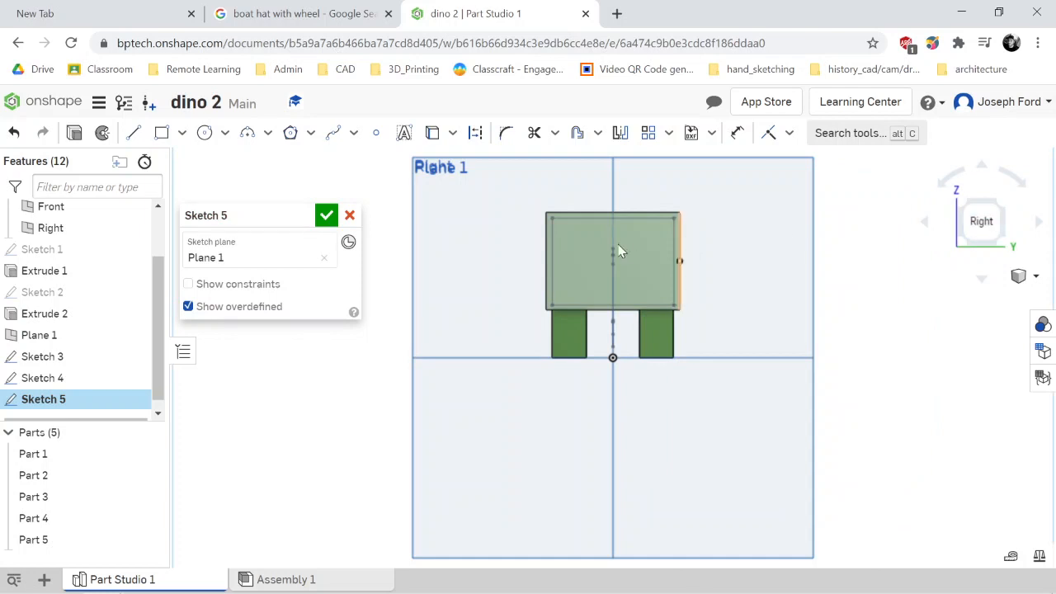
scroll(610, 339, up, 2)
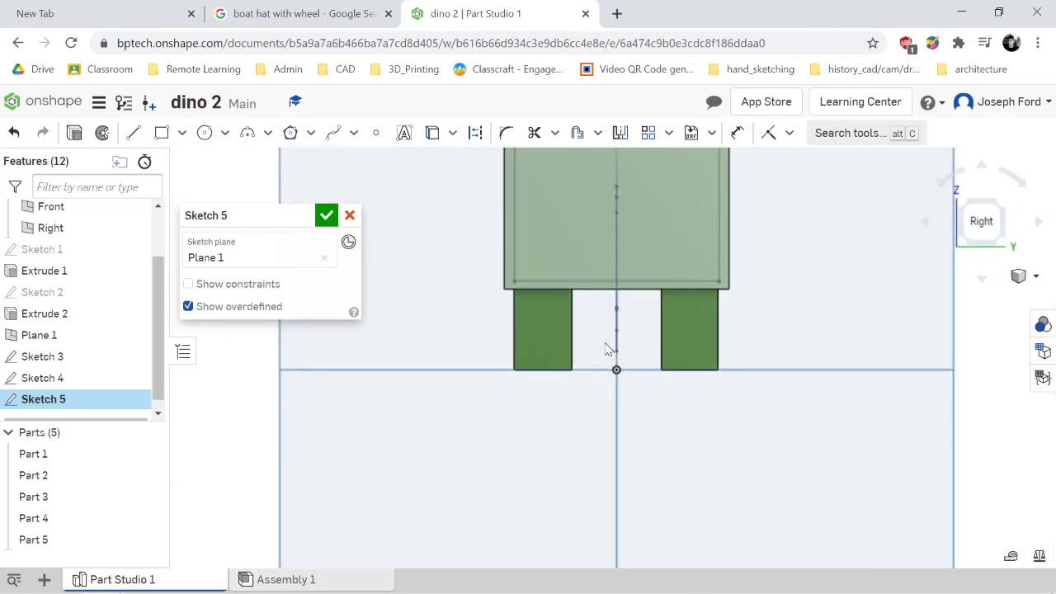
mouse_move(499, 429)
right_down()
mouse_move(513, 452)
mouse_move(500, 444)
right_up()
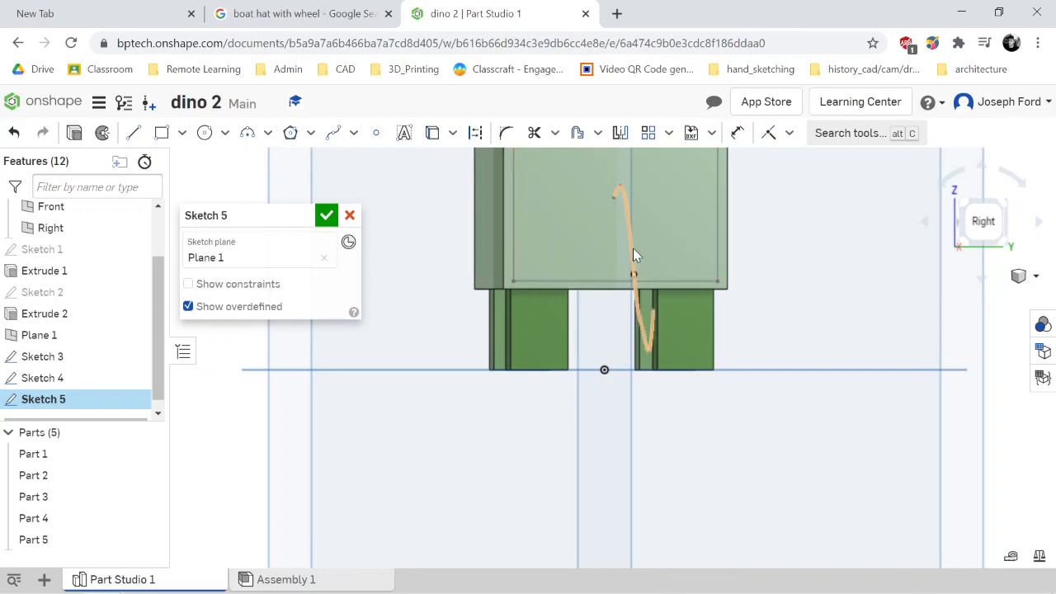
click(632, 247)
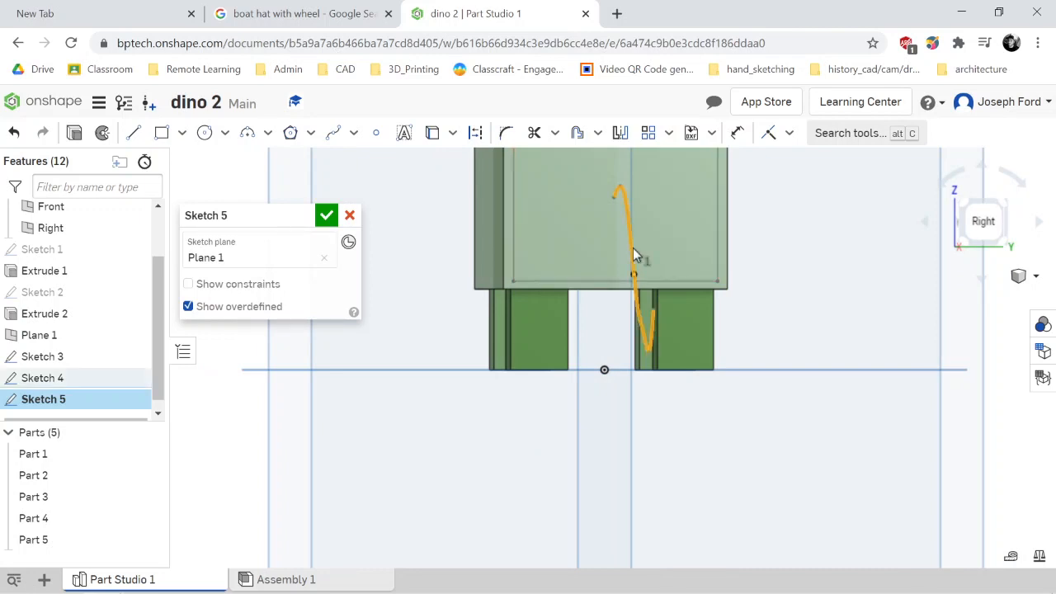
click(432, 133)
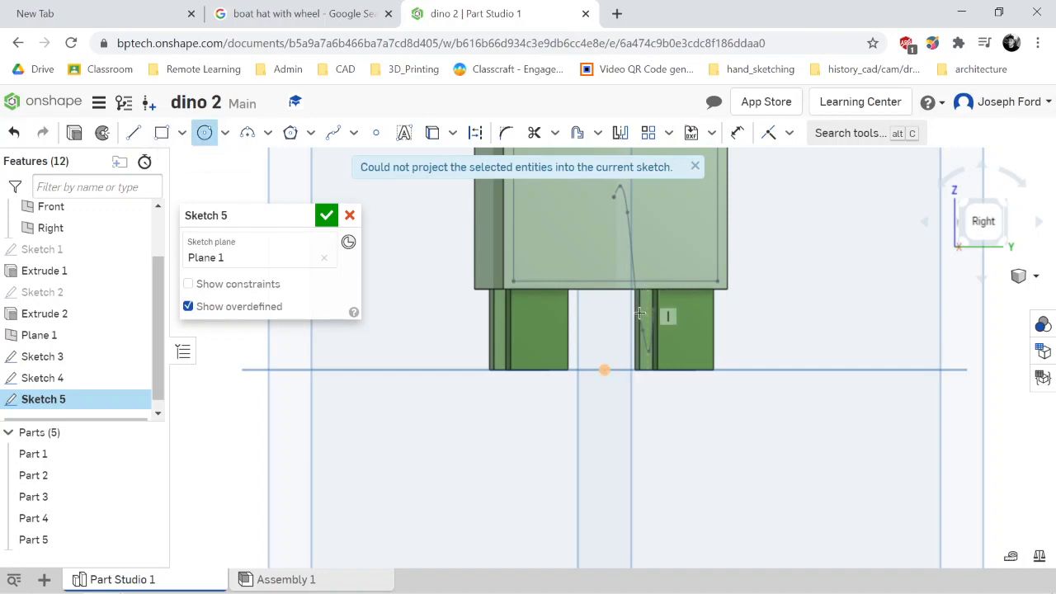
Sketch a circle about 0.645 in in diameter on the offset plane, centered midway between the legs about 0.543 in above the origin
right_drag(624, 322, 609, 323)
click(978, 221)
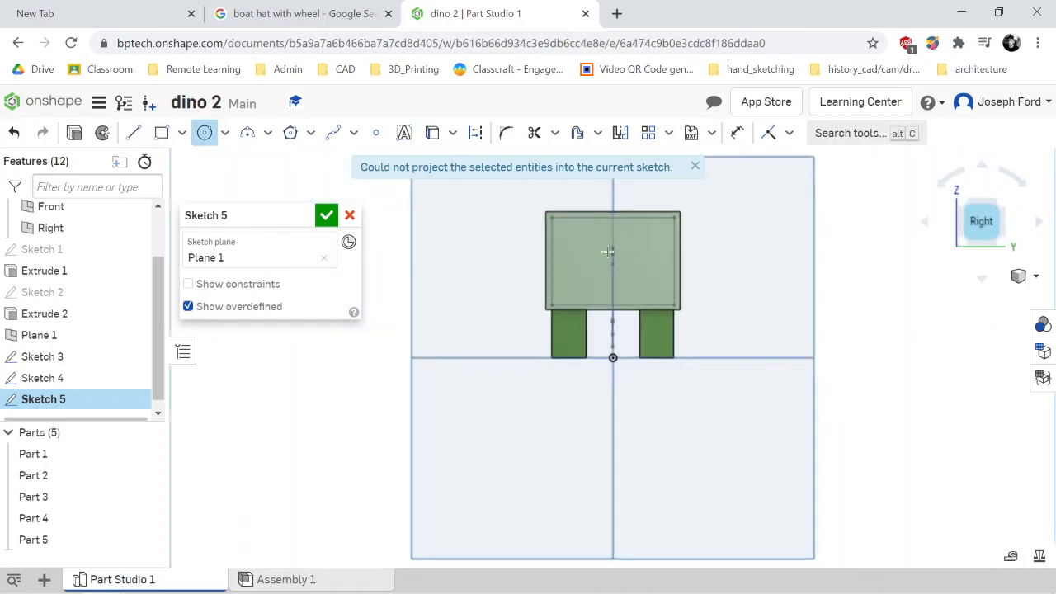
scroll(613, 326, up, 5)
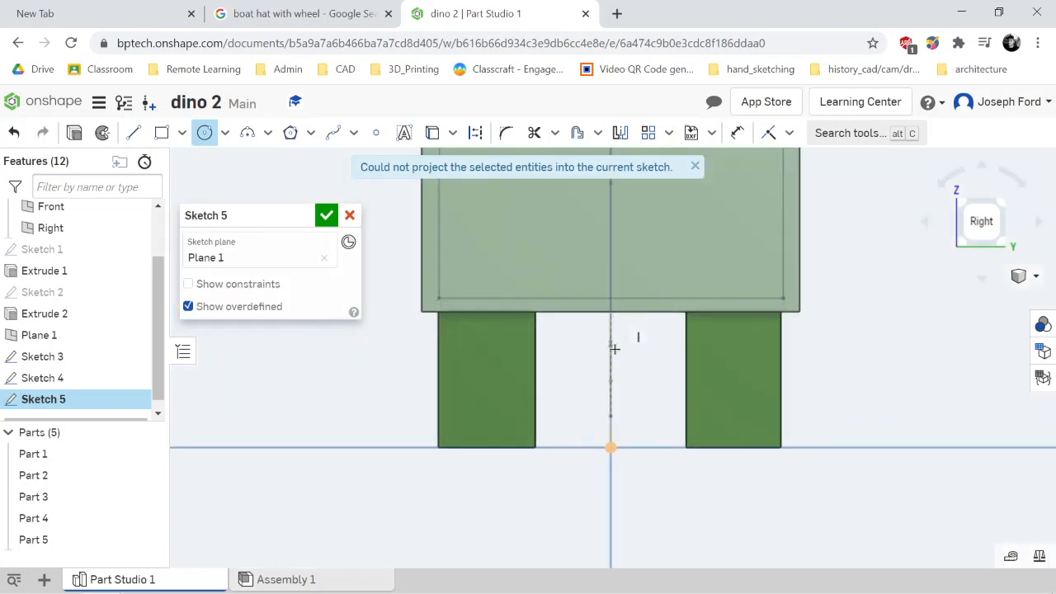
click(611, 345)
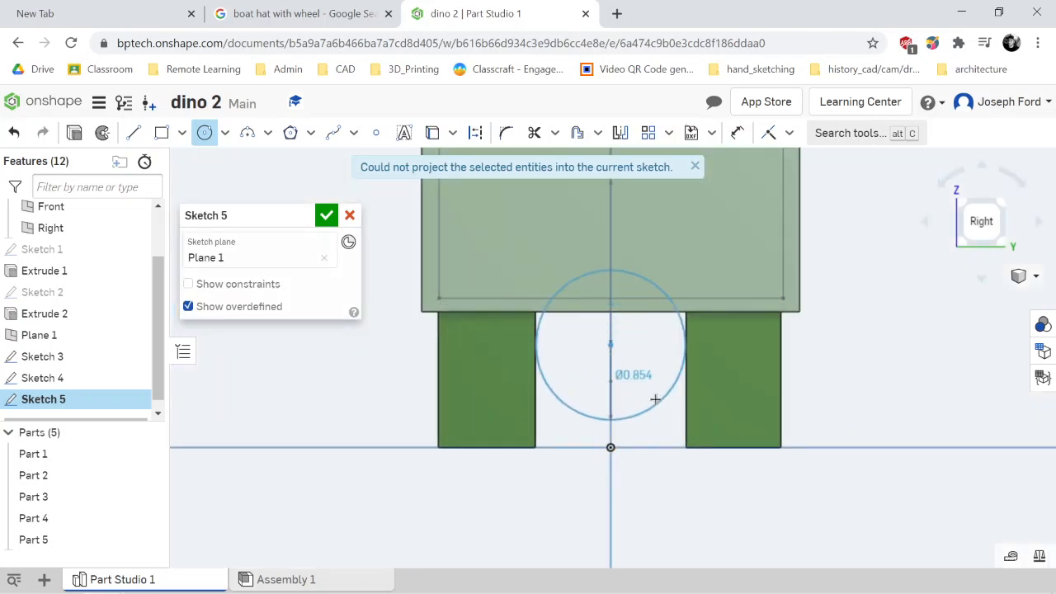
click(651, 388)
key(f)
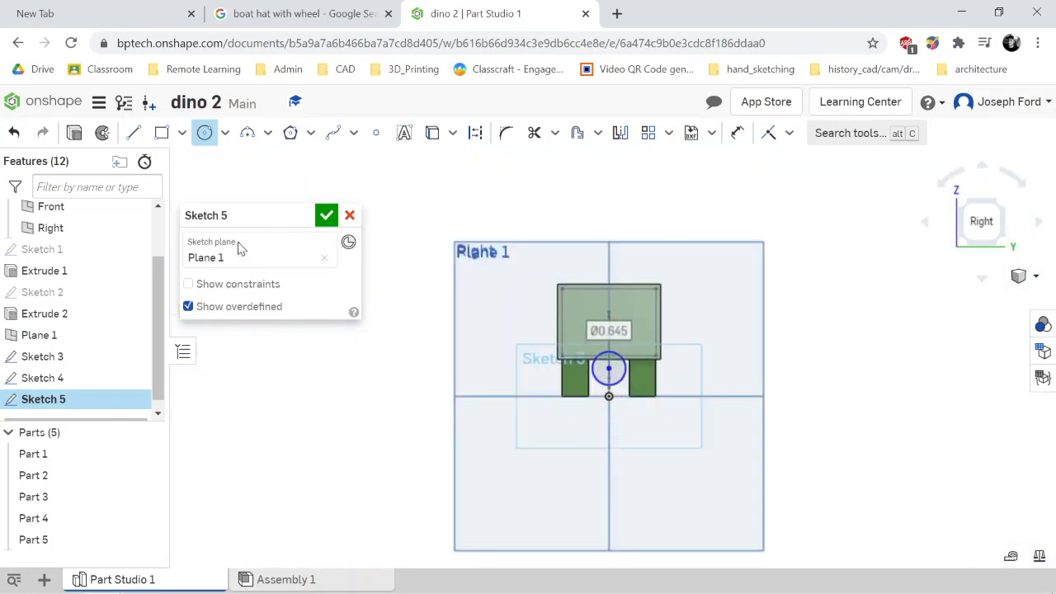
click(326, 214)
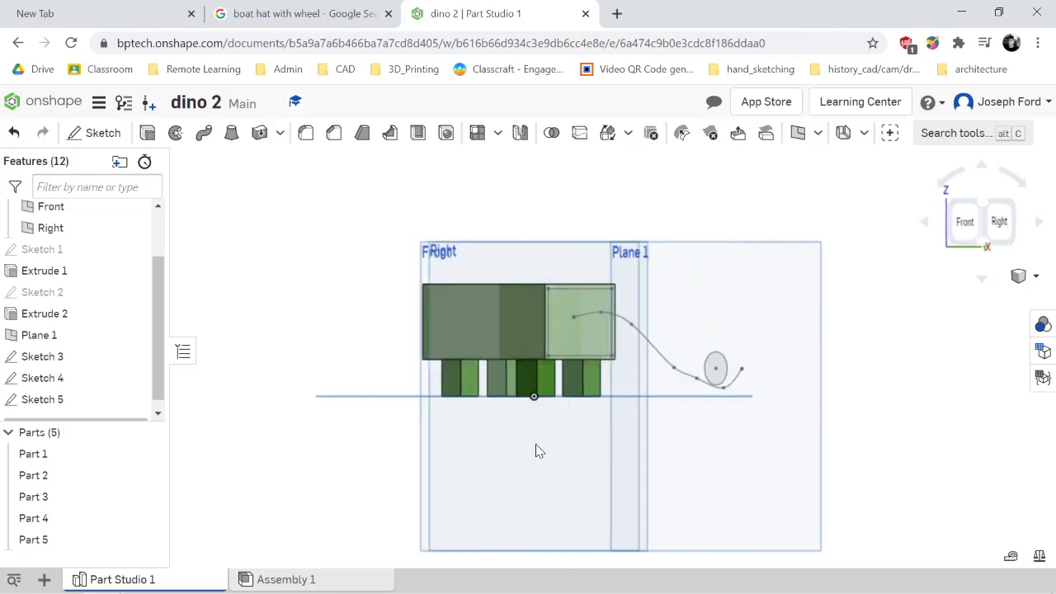
Reopen the circle's sketch and try to make its center coincident with the wavy spline
click(716, 369)
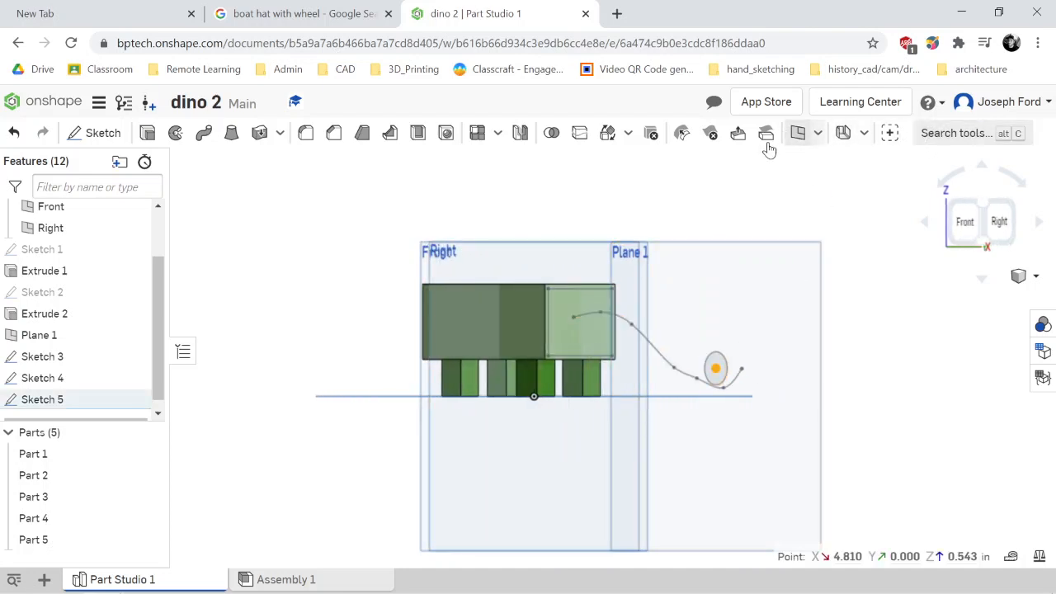
double_click(94, 399)
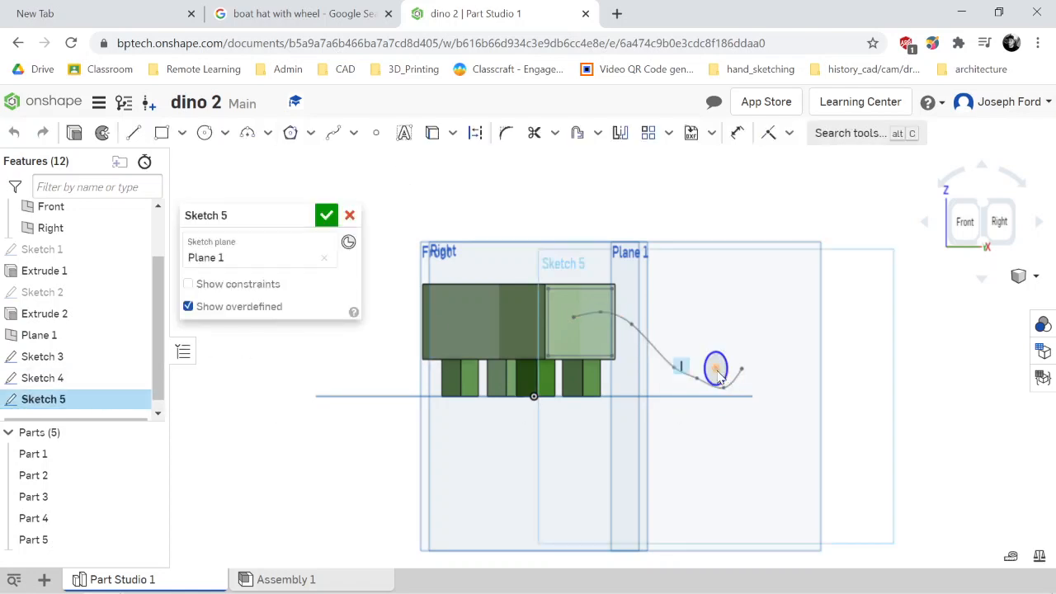
click(770, 132)
key(q)
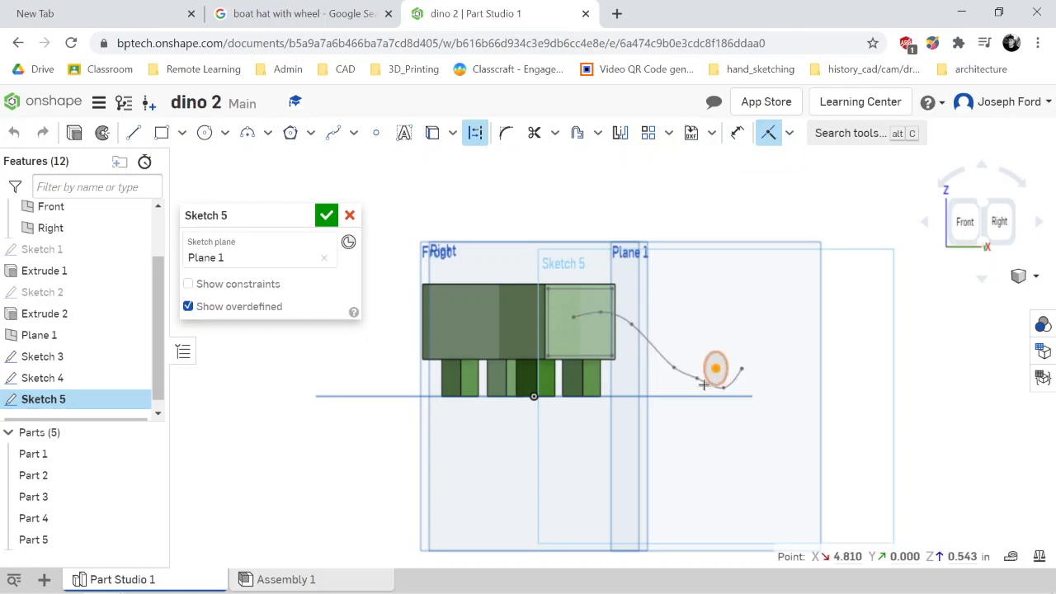
click(703, 384)
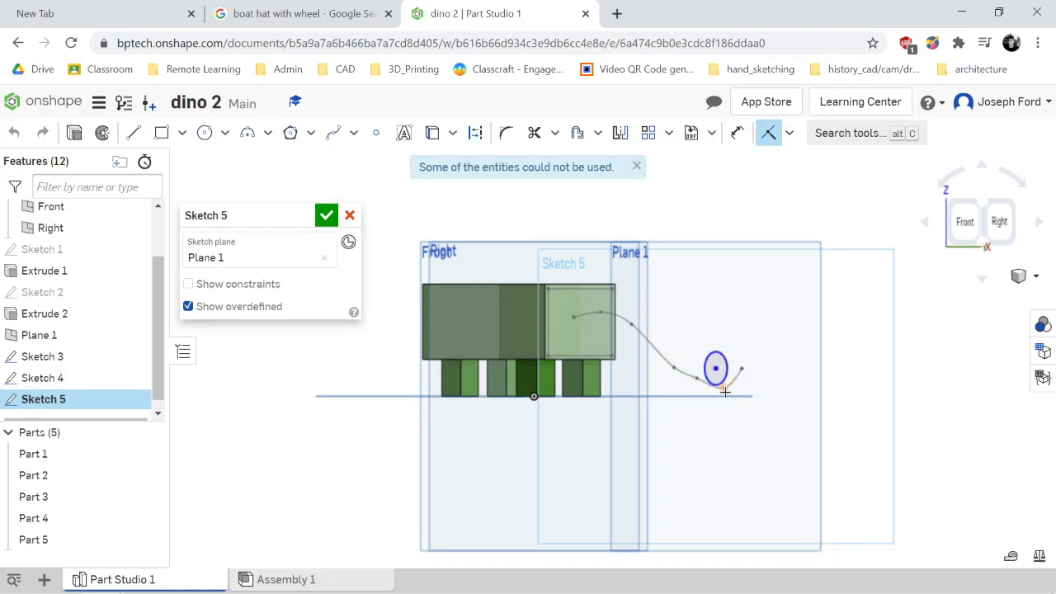
scroll(729, 388, up, 5)
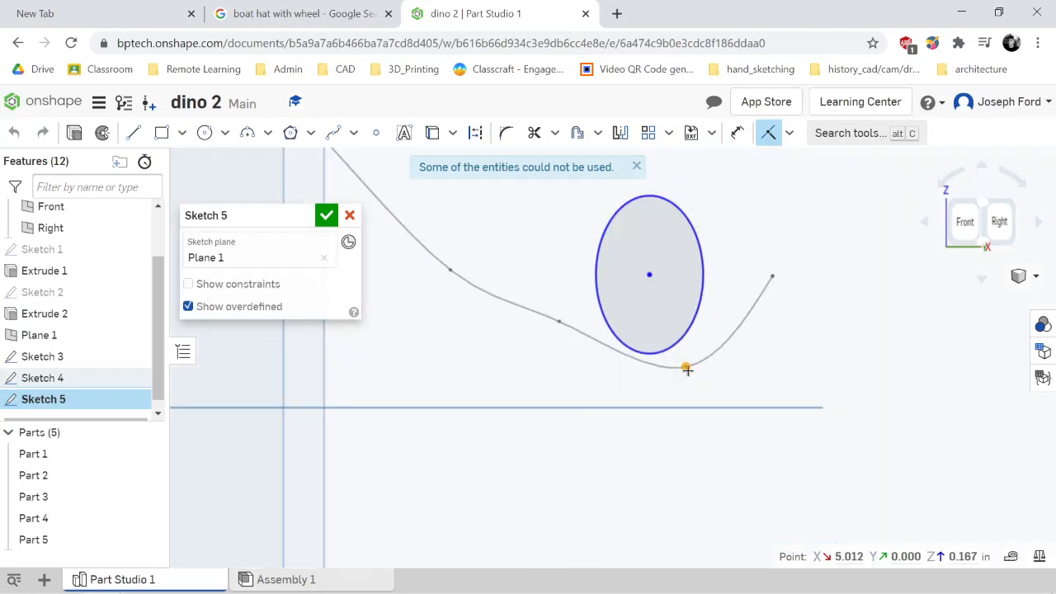
click(326, 215)
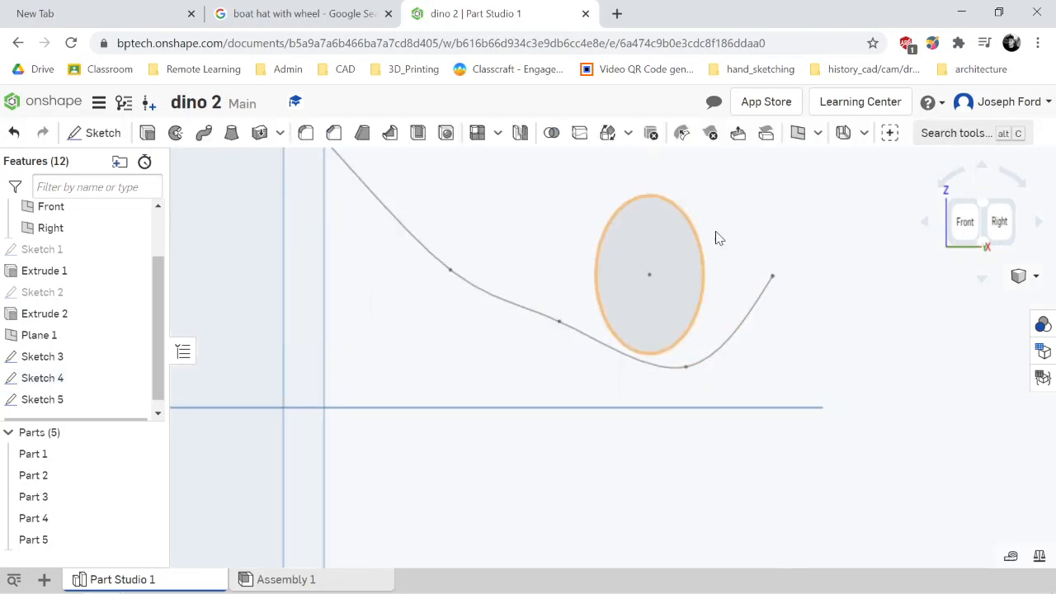
click(599, 235)
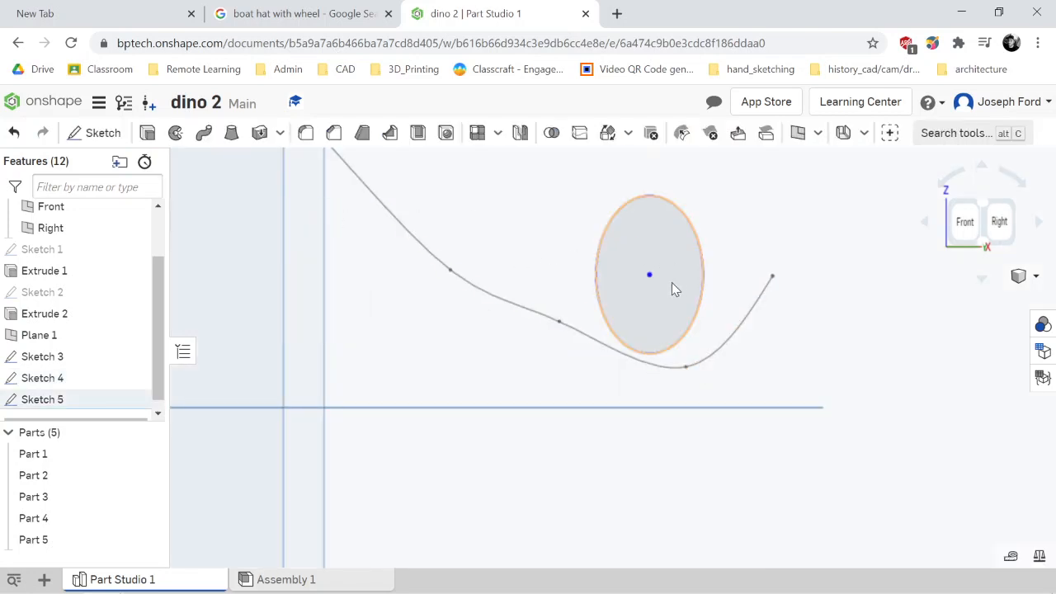
mouse_move(652, 339)
mouse_down()
mouse_move(657, 365)
mouse_move(649, 354)
mouse_up()
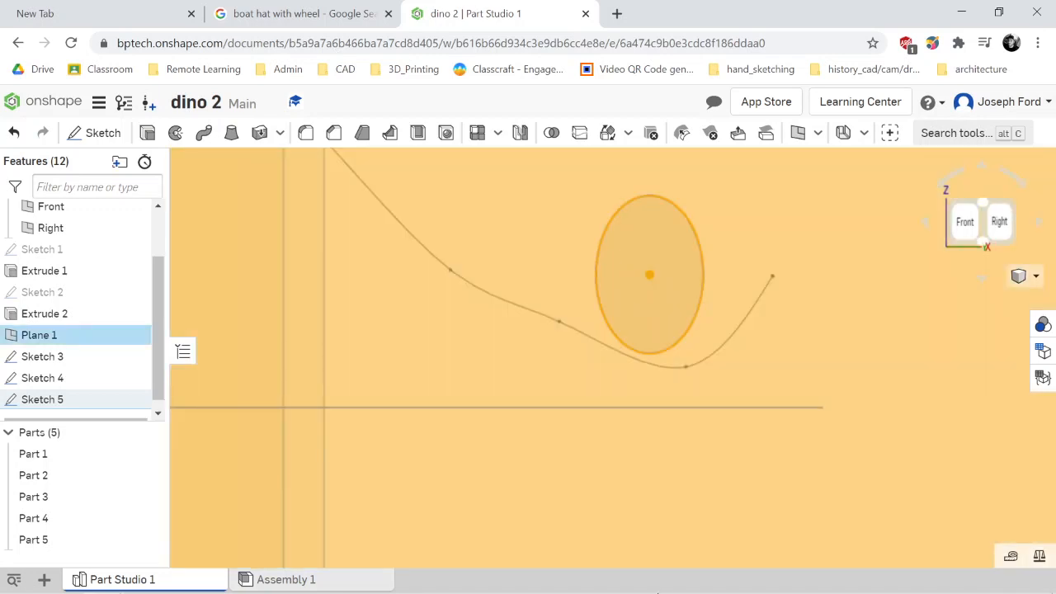
click(497, 240)
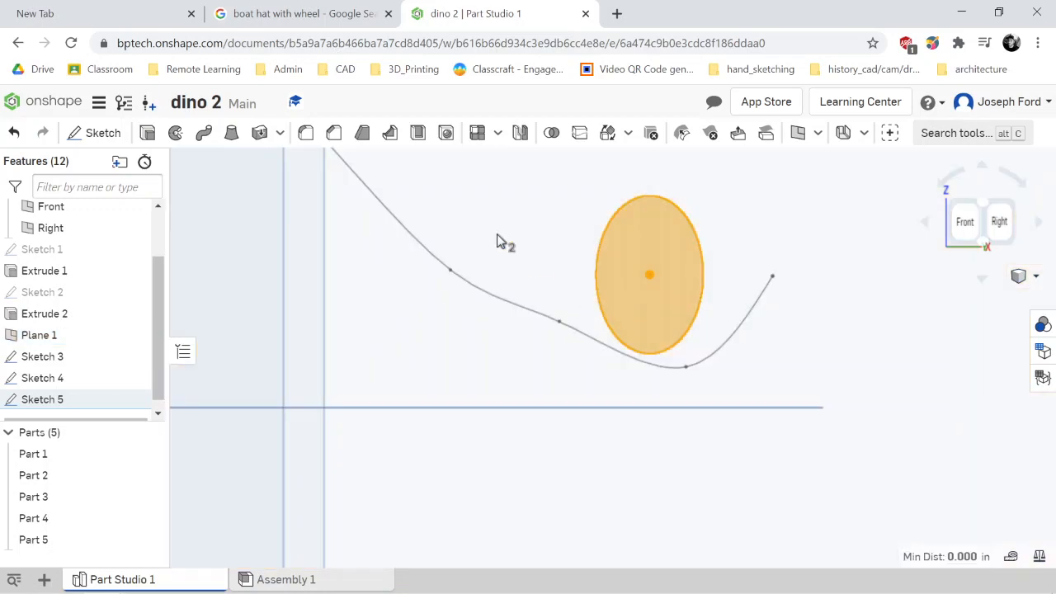
scroll(561, 279, down, 5)
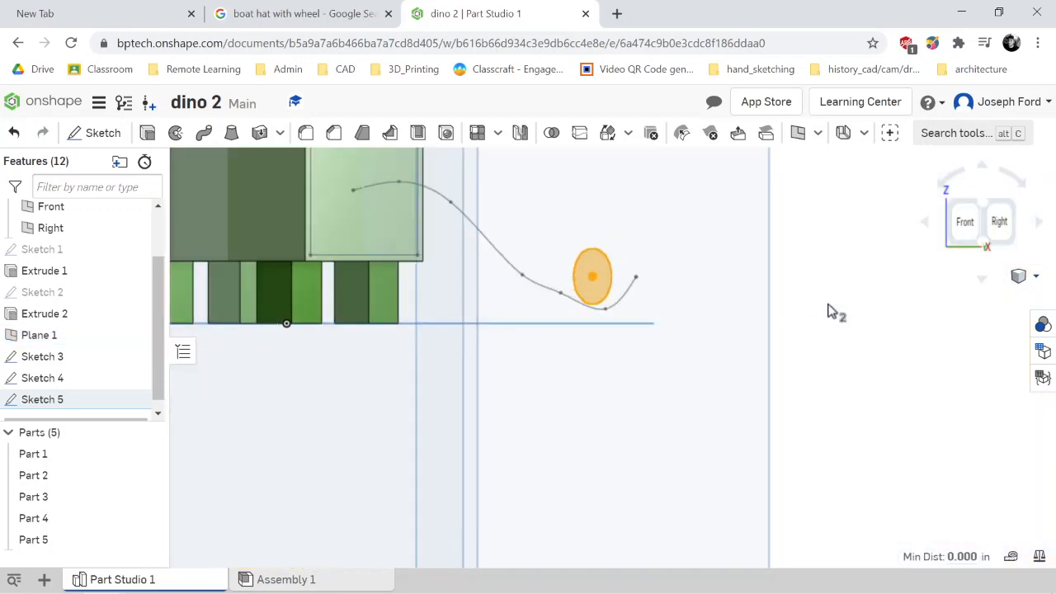
click(829, 311)
click(582, 265)
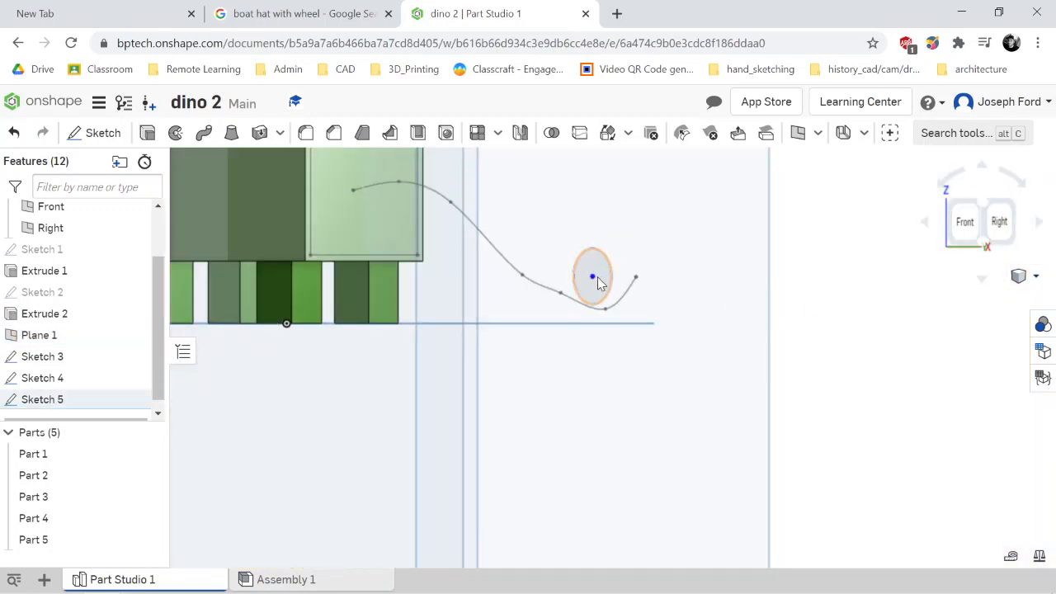
click(592, 278)
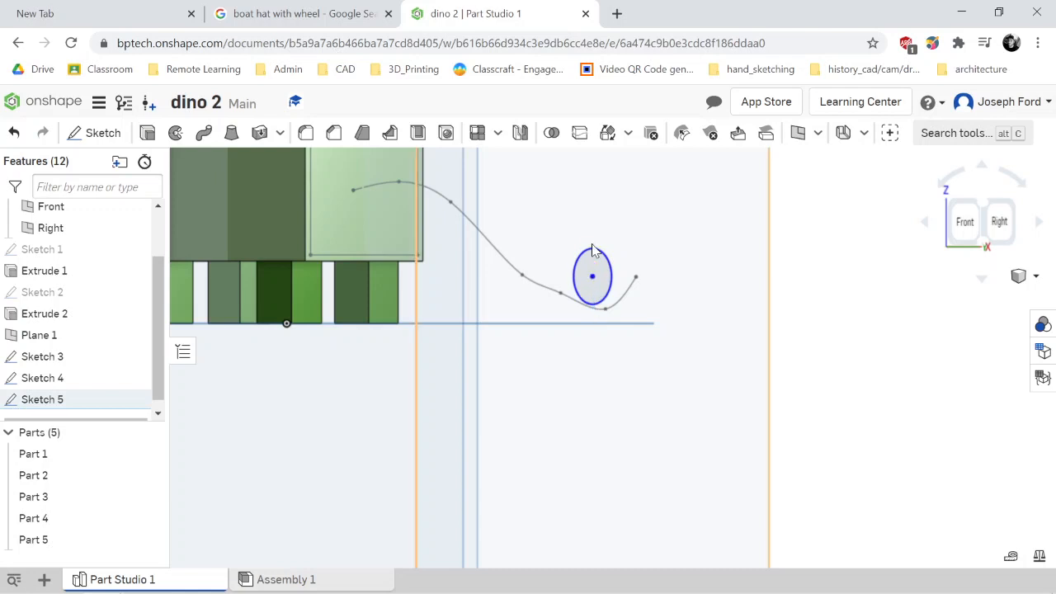
Edit the circle's sketch and move the circle down so its center sits on the wavy spline, between the legs
double_click(59, 401)
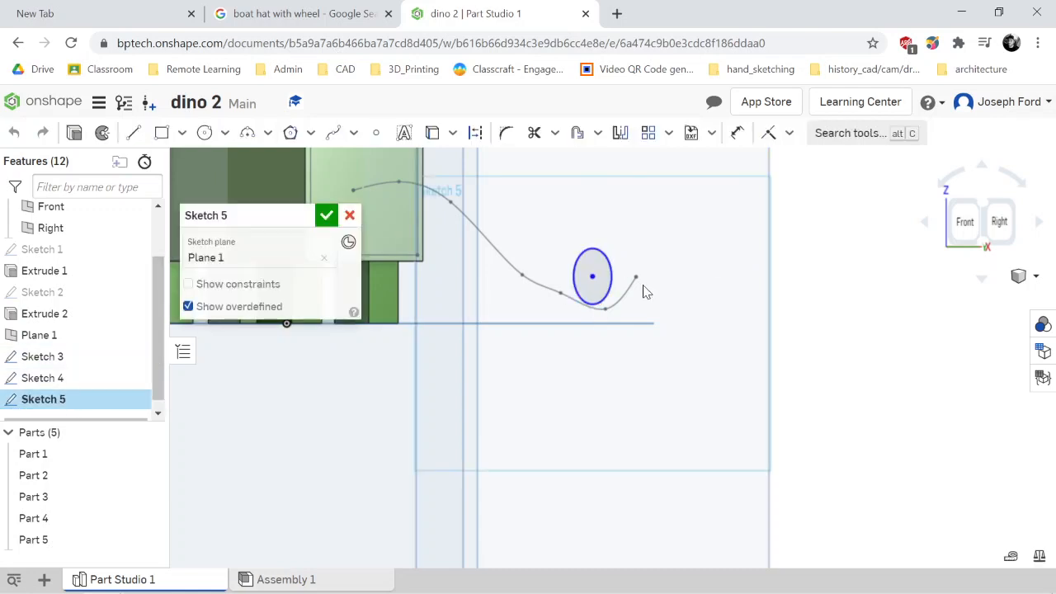
drag(593, 281, 596, 311)
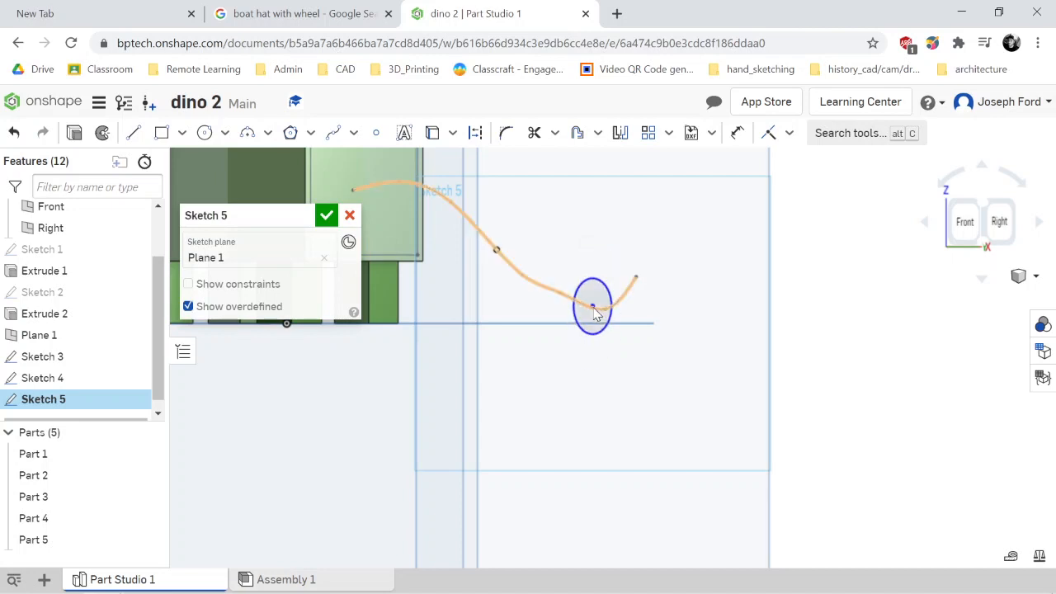
click(1013, 220)
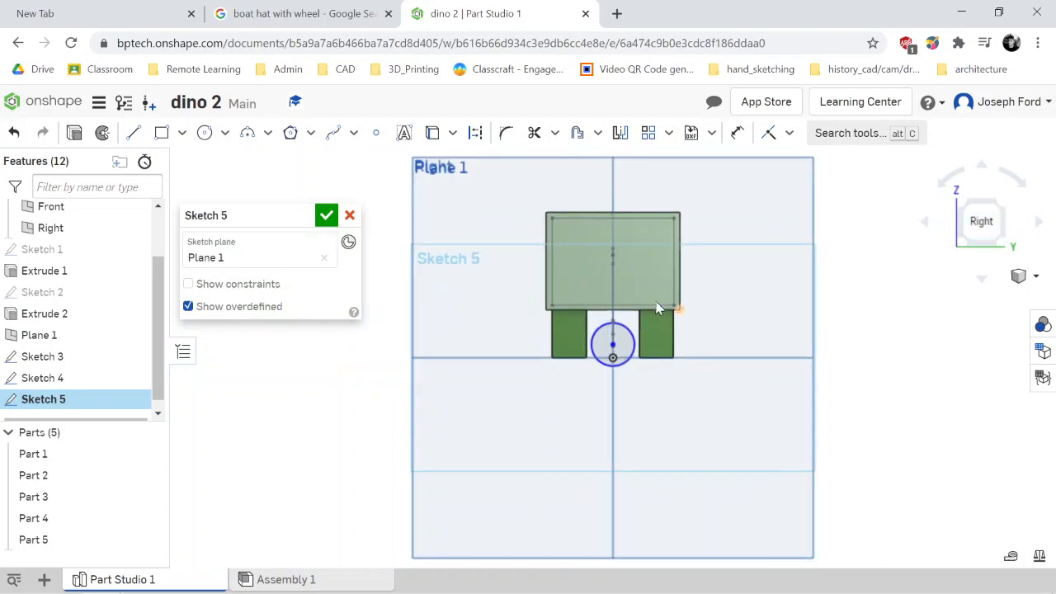
right_drag(491, 353, 600, 331)
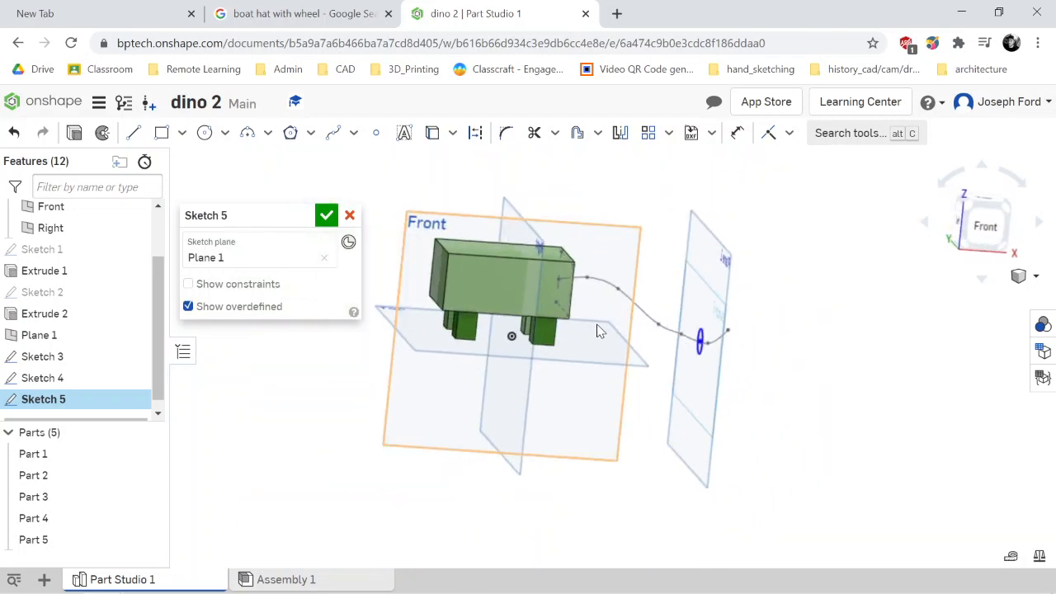
click(326, 215)
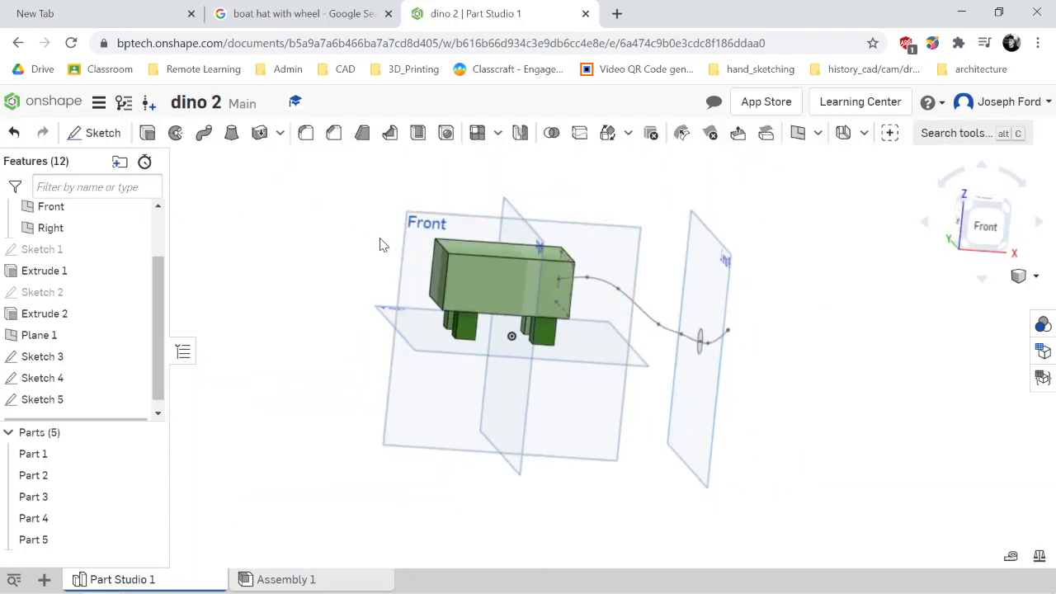
Add a solid loft to the body from the end-face rectangle to the circle on Plane 1, using the wavy spline as path
click(232, 134)
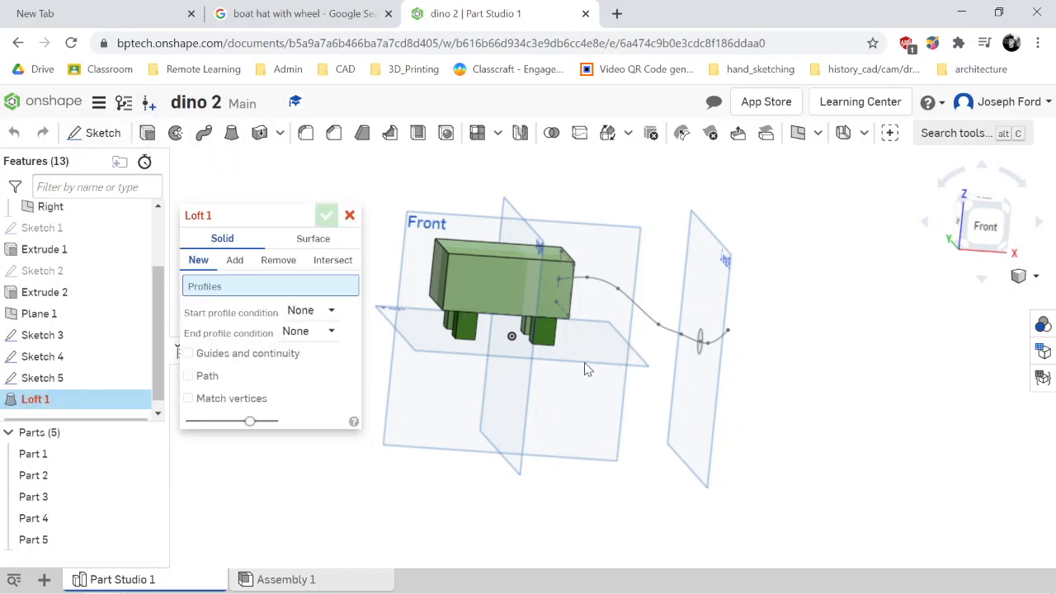
right_drag(594, 362, 560, 360)
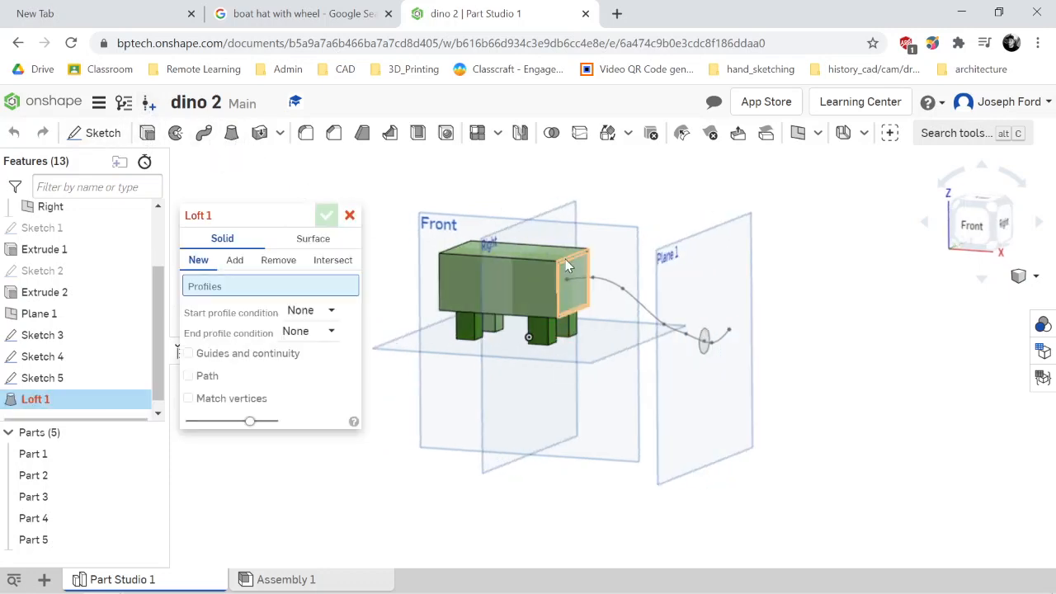
click(566, 268)
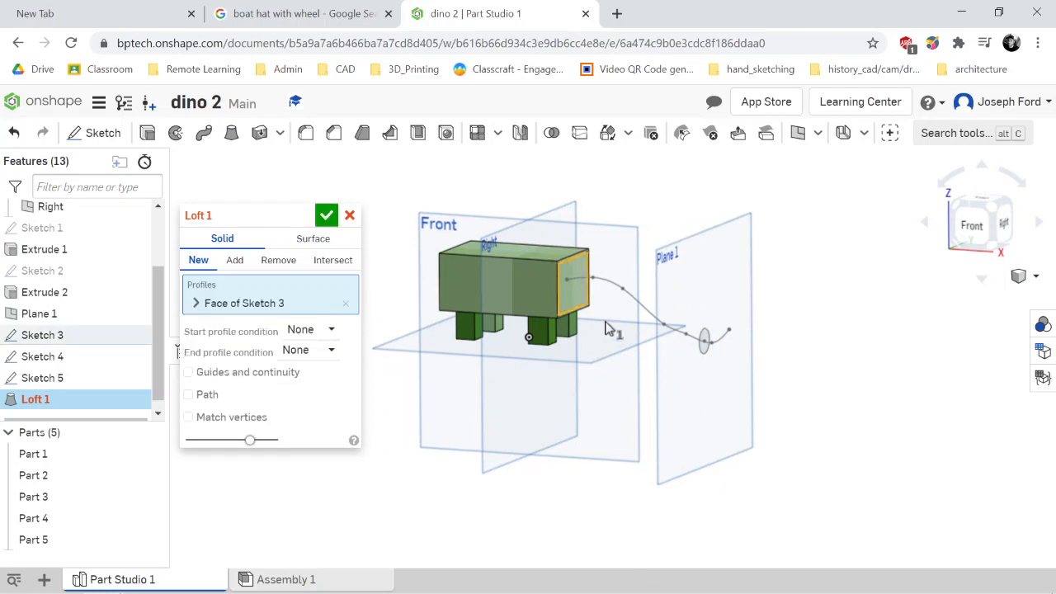
click(701, 350)
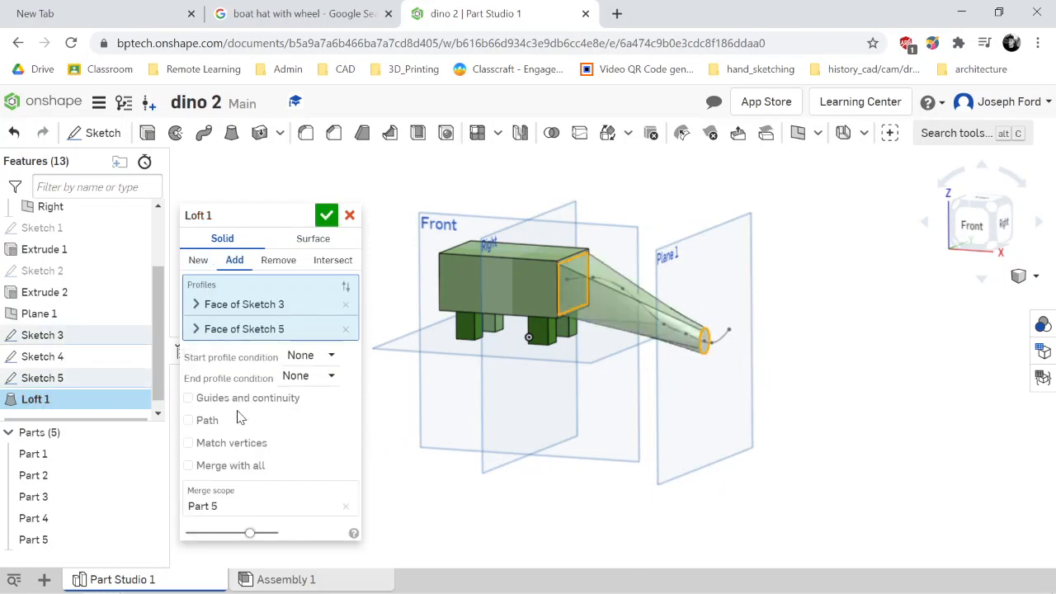
click(189, 420)
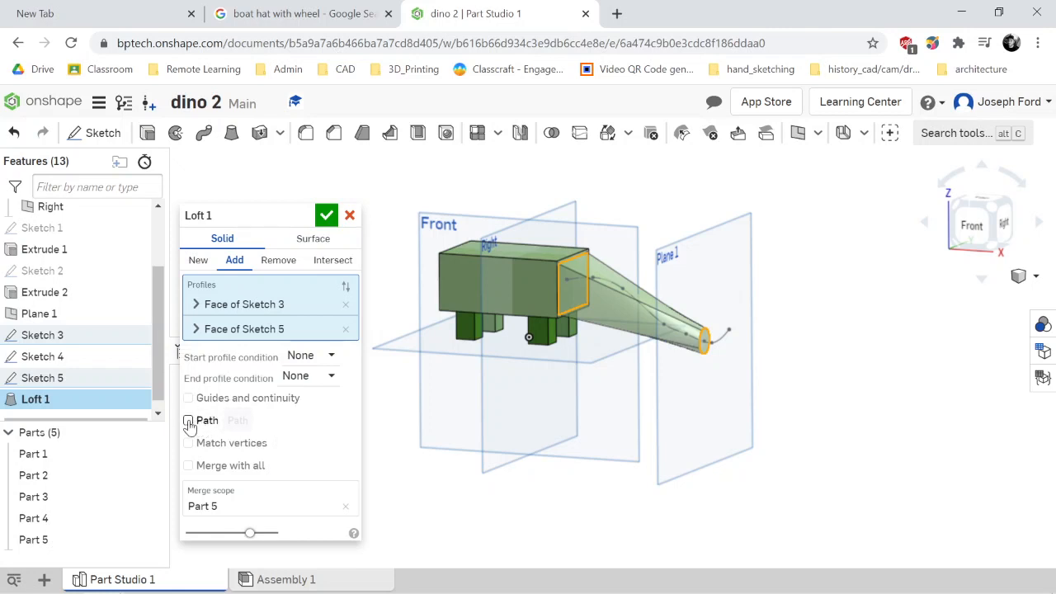
click(634, 303)
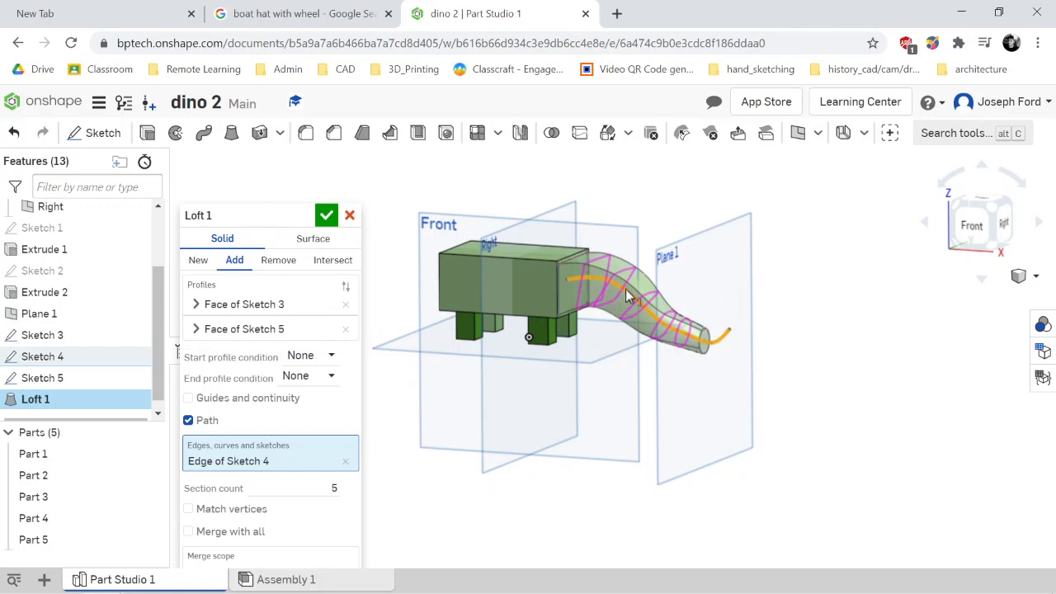
scroll(698, 330, up, 3)
scroll(733, 349, down, 3)
right_drag(733, 349, 770, 357)
click(327, 214)
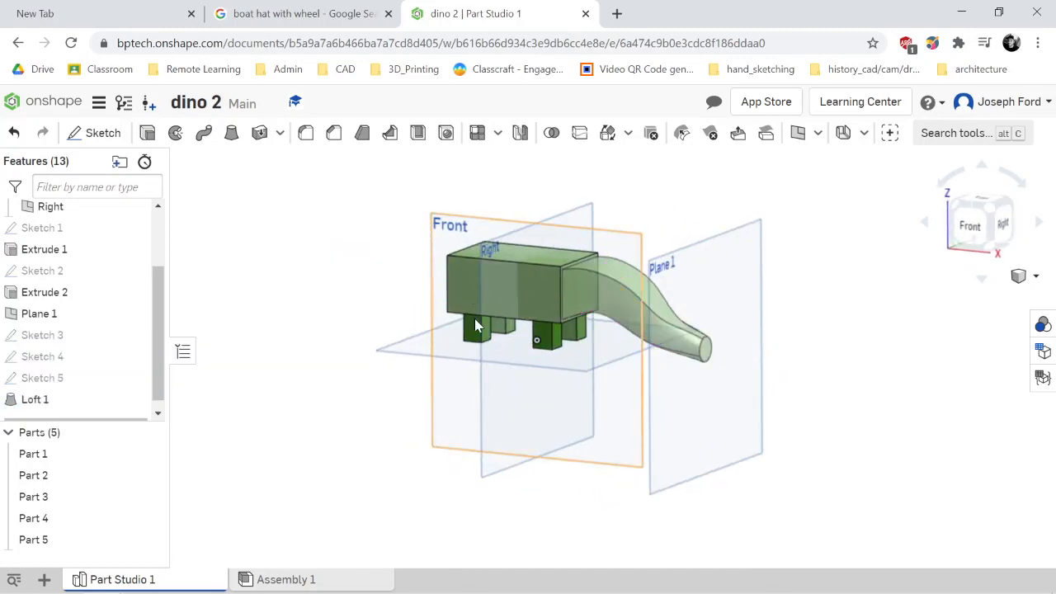
Move the offset plane Plane 1 farther from the body, to an offset distance of 5.85 in from the Right plane
right_drag(478, 338, 462, 389)
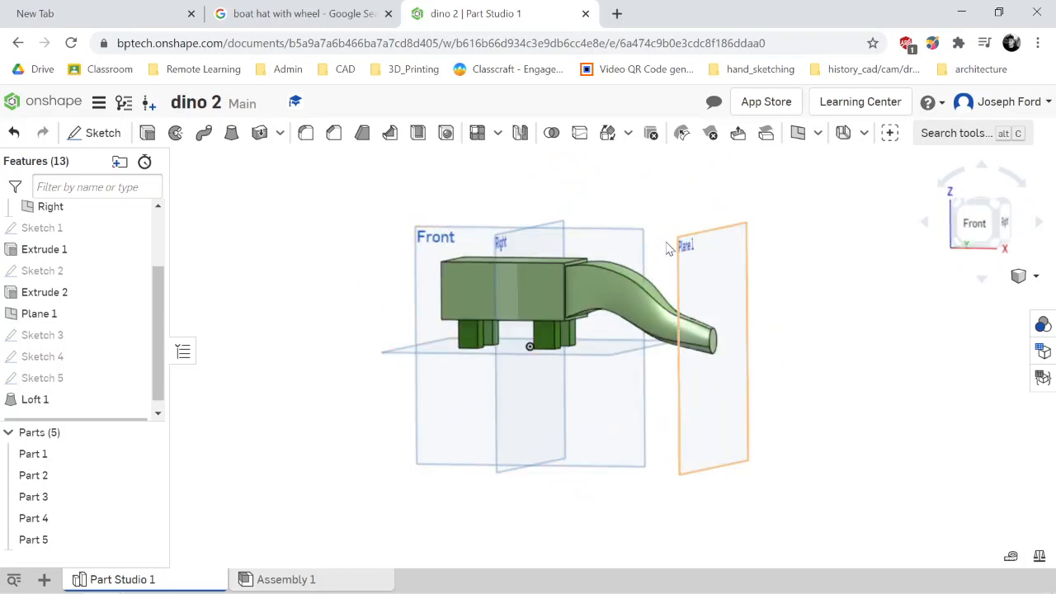
double_click(49, 314)
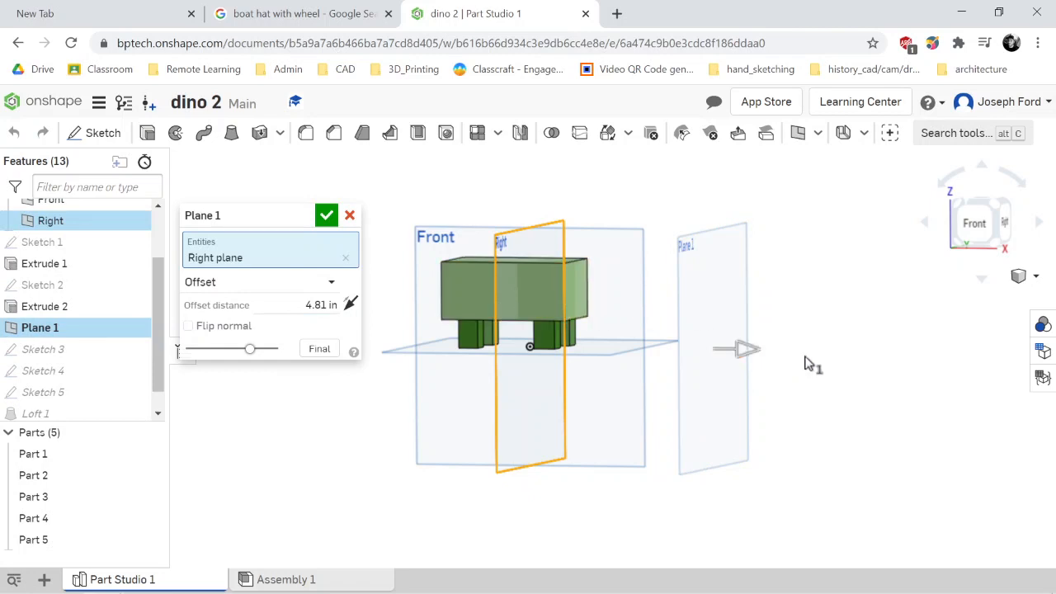
drag(749, 353, 784, 353)
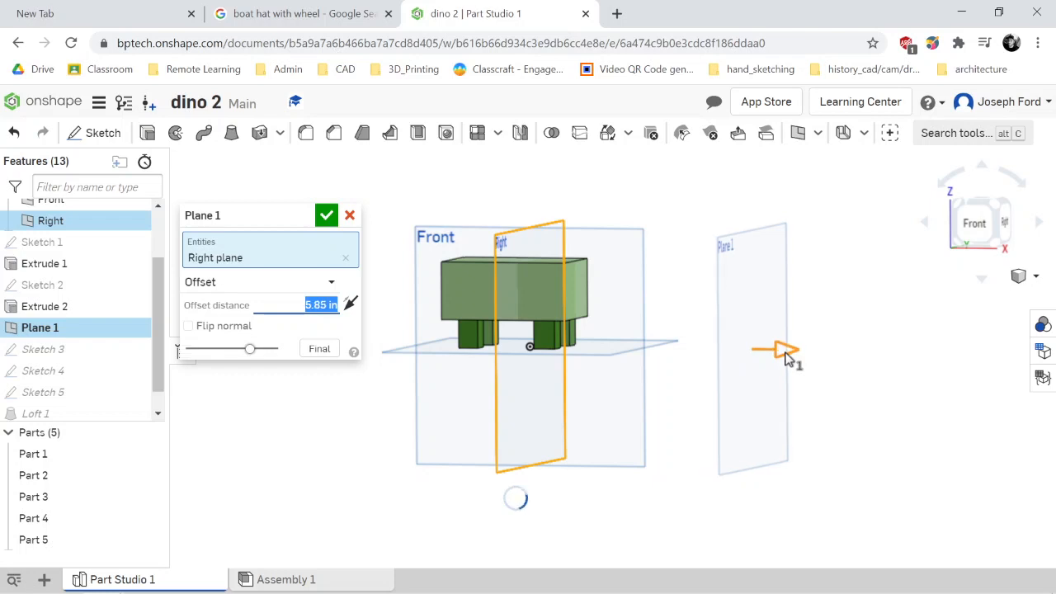
click(327, 215)
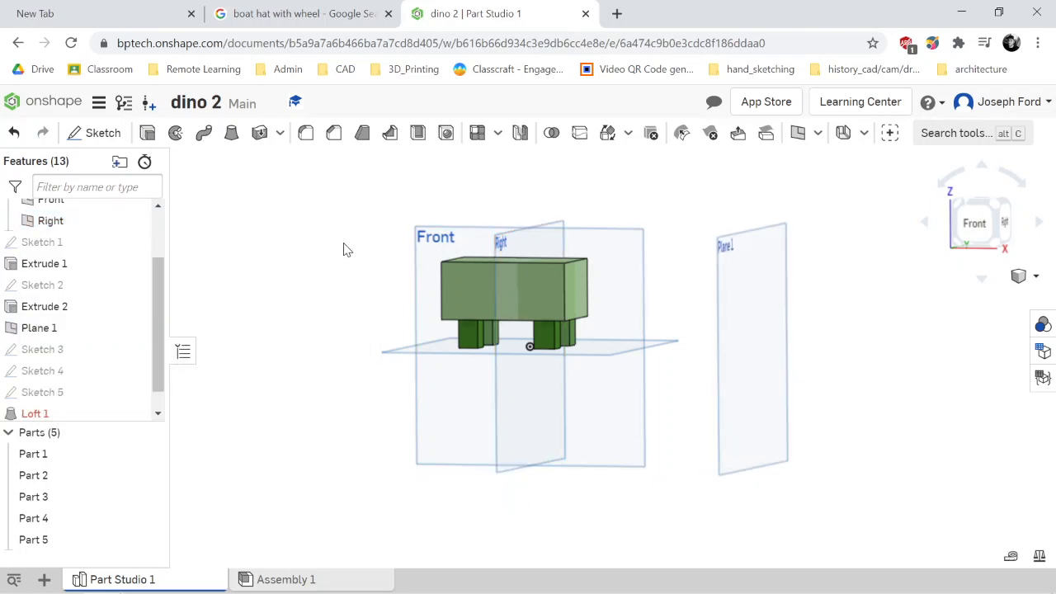
Edit the tail path sketch and stretch the spline's free end outward to just past Plane 1
double_click(38, 373)
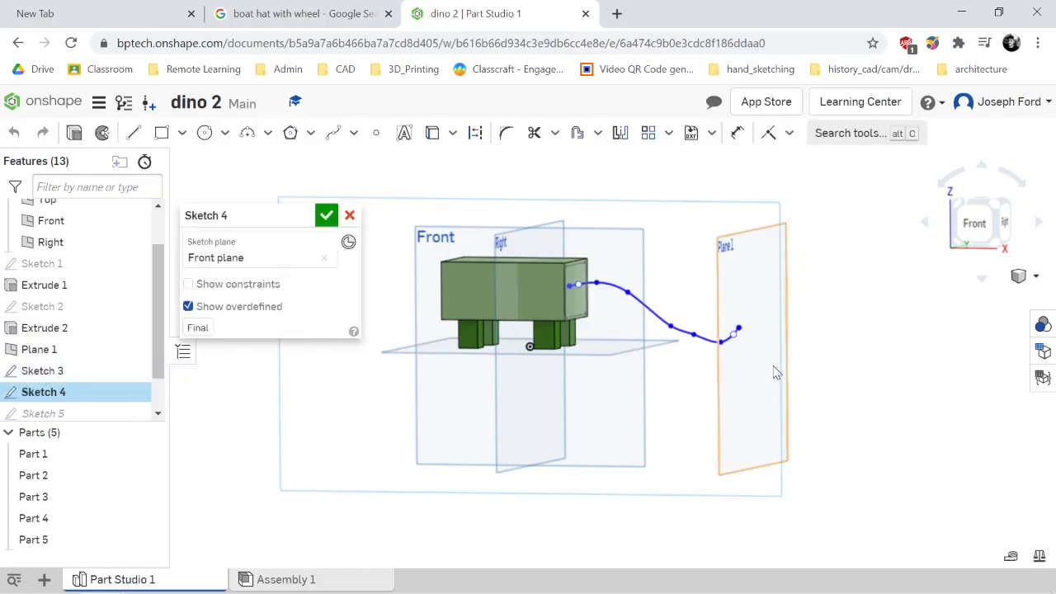
mouse_move(846, 366)
right_down()
mouse_move(827, 365)
mouse_move(879, 364)
mouse_move(857, 364)
right_up()
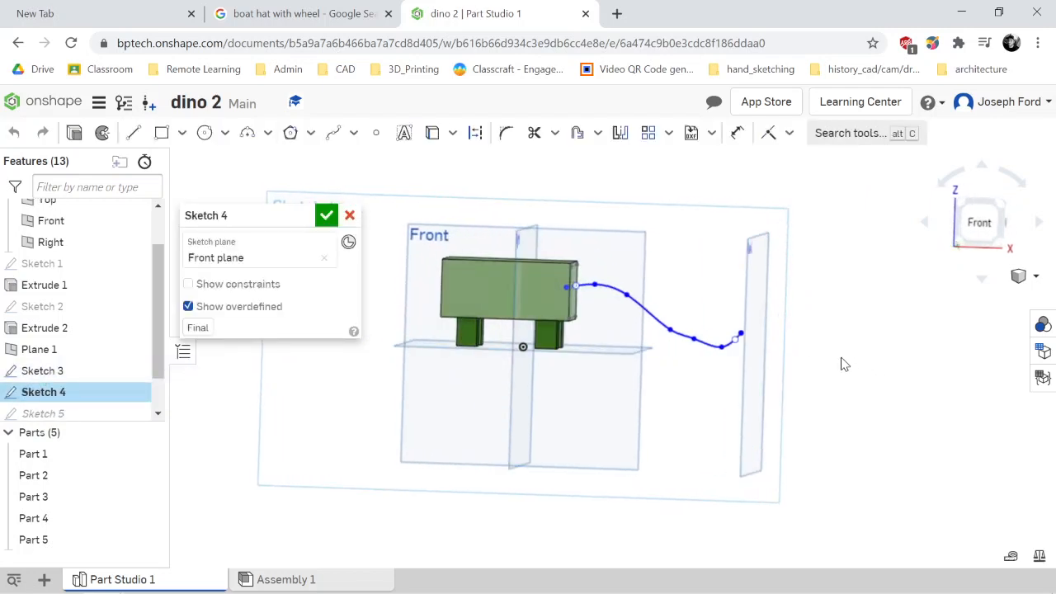
drag(744, 339, 768, 342)
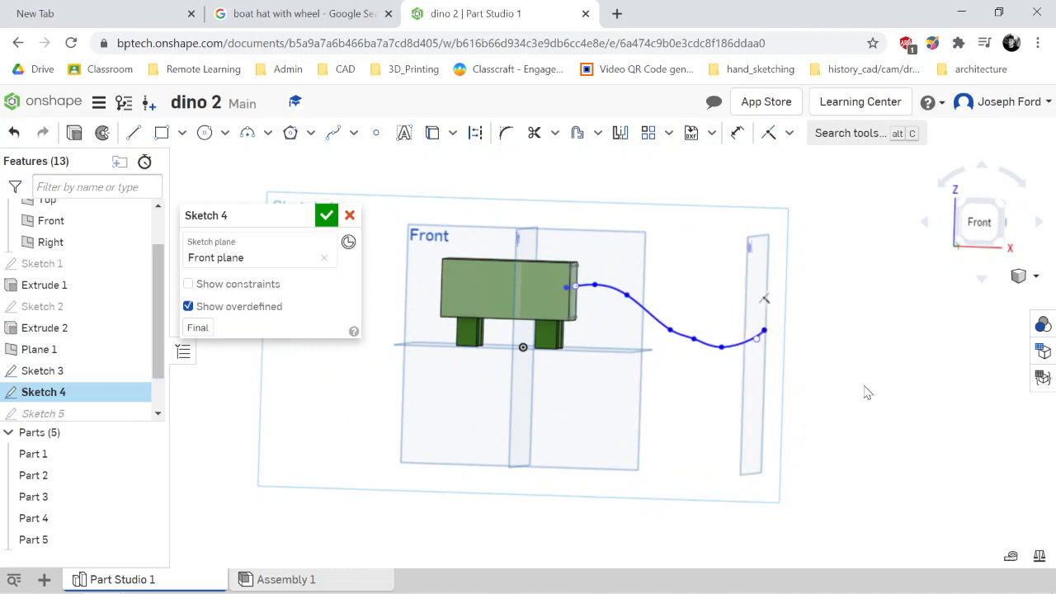
right_drag(866, 392, 962, 216)
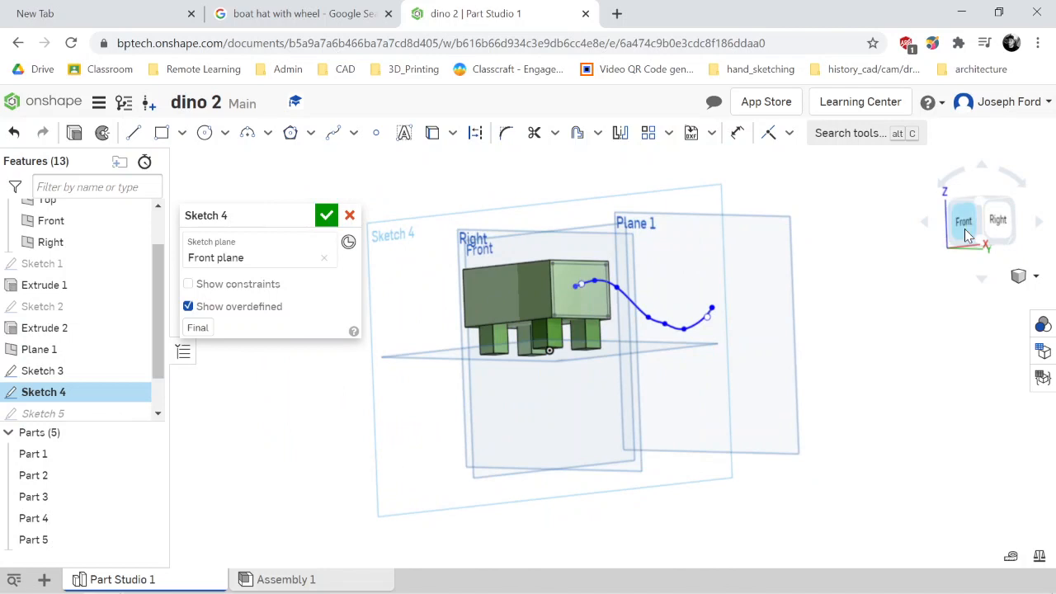
click(965, 231)
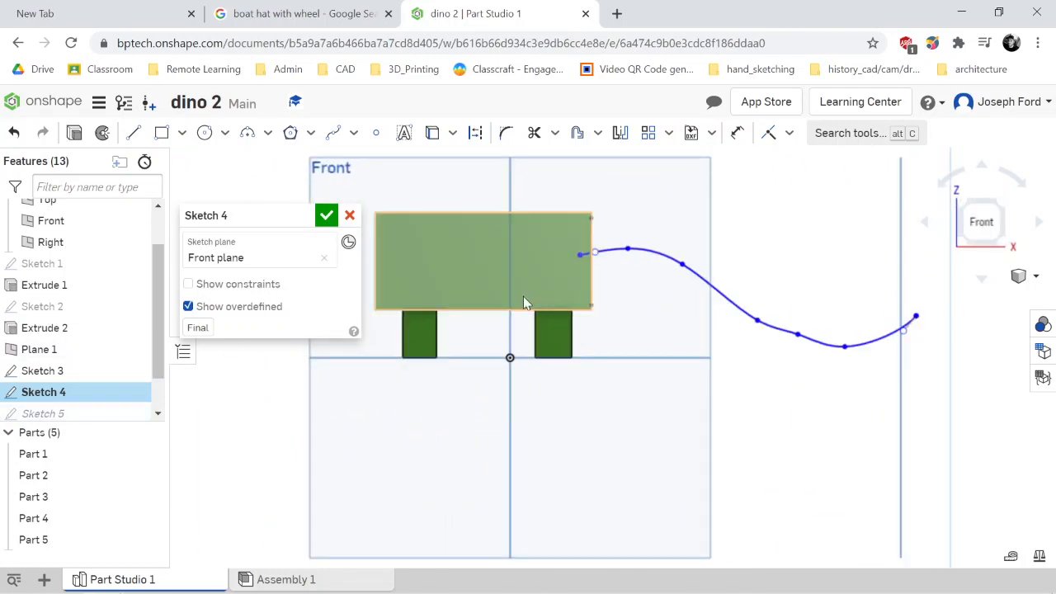
Finish editing Sketch 4, keeping the tail's path spline on the Front plane
scroll(777, 287, down, 3)
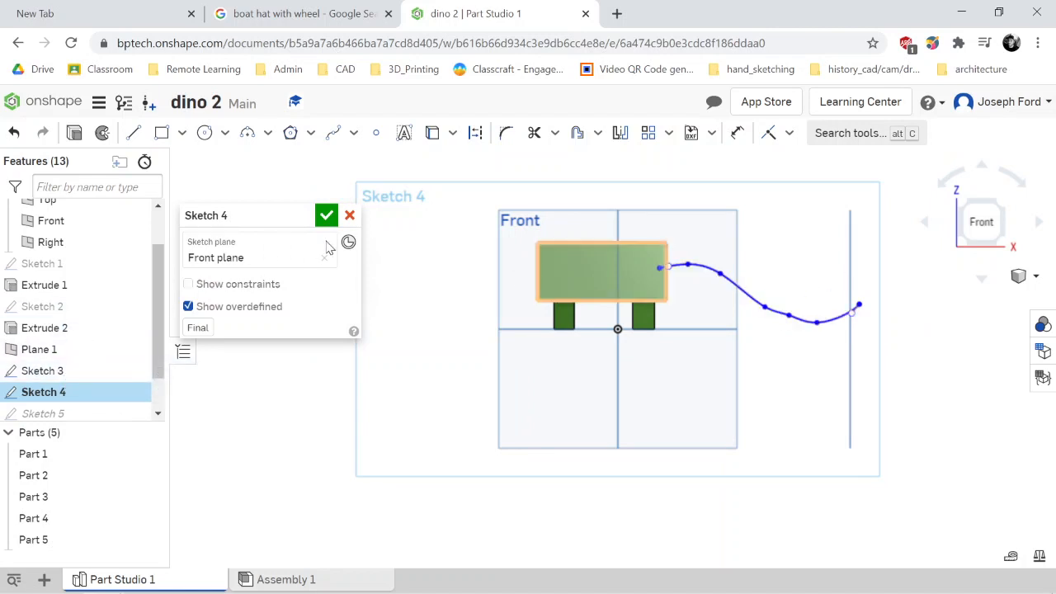
key(Return)
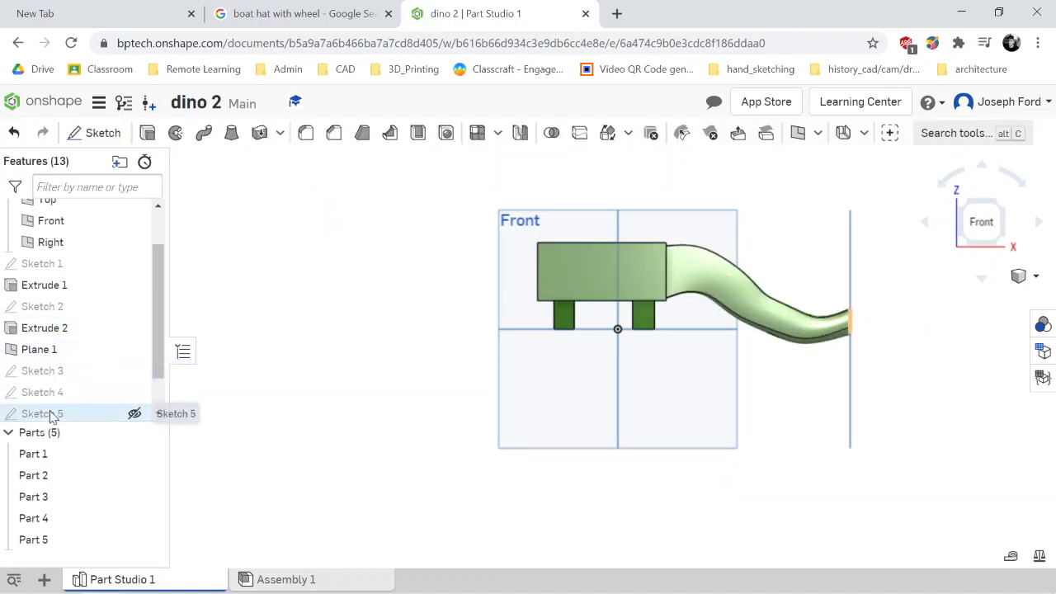
right_drag(788, 437, 781, 385)
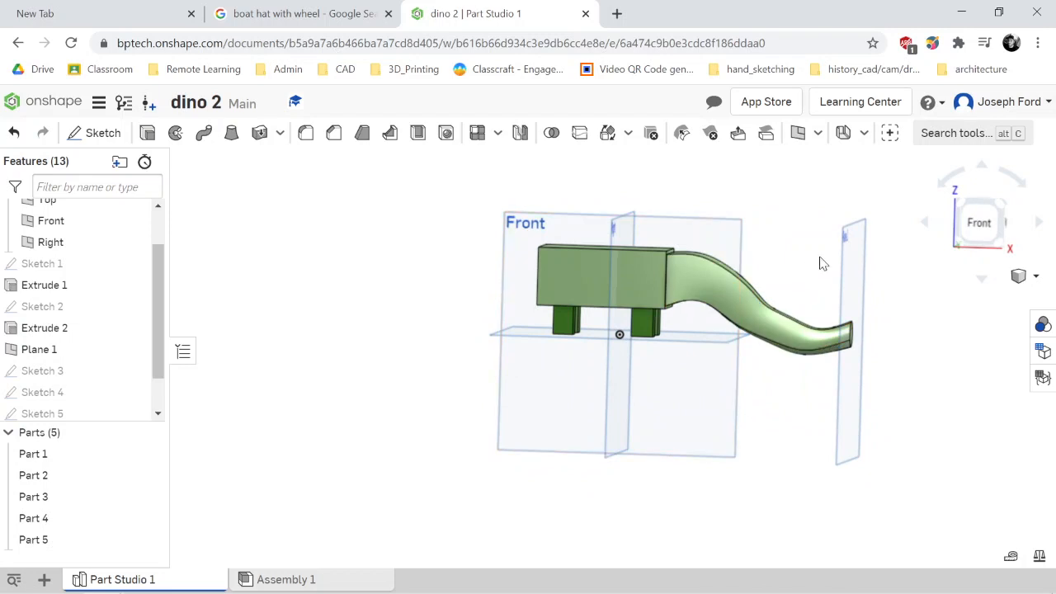
Reopen Sketch 5 on Plane 1 and shrink the circle at the tail's tip
scroll(75, 404, down, 3)
double_click(42, 367)
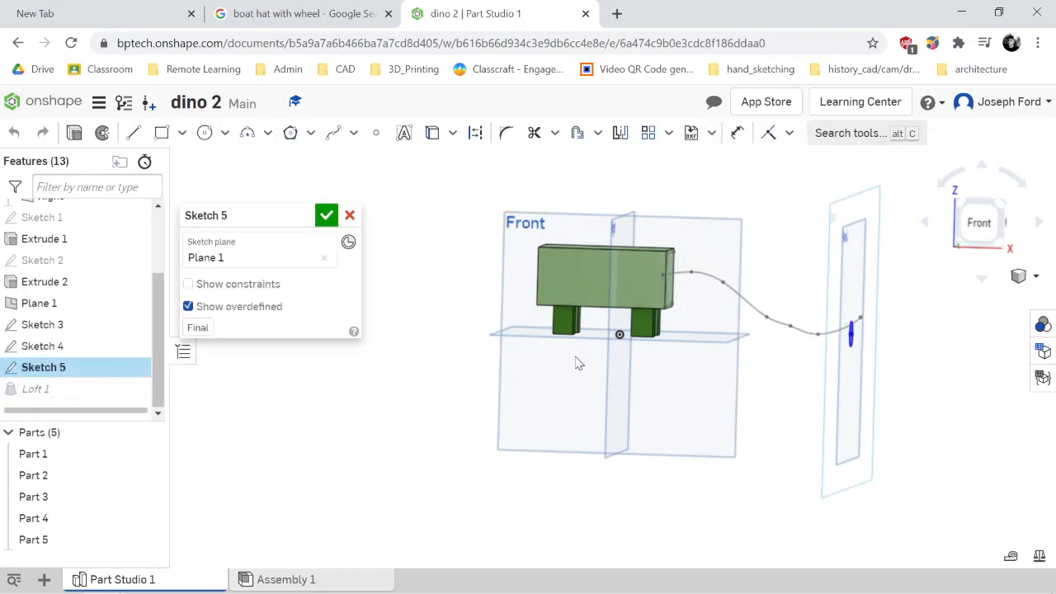
scroll(907, 338, down, 5)
click(982, 227)
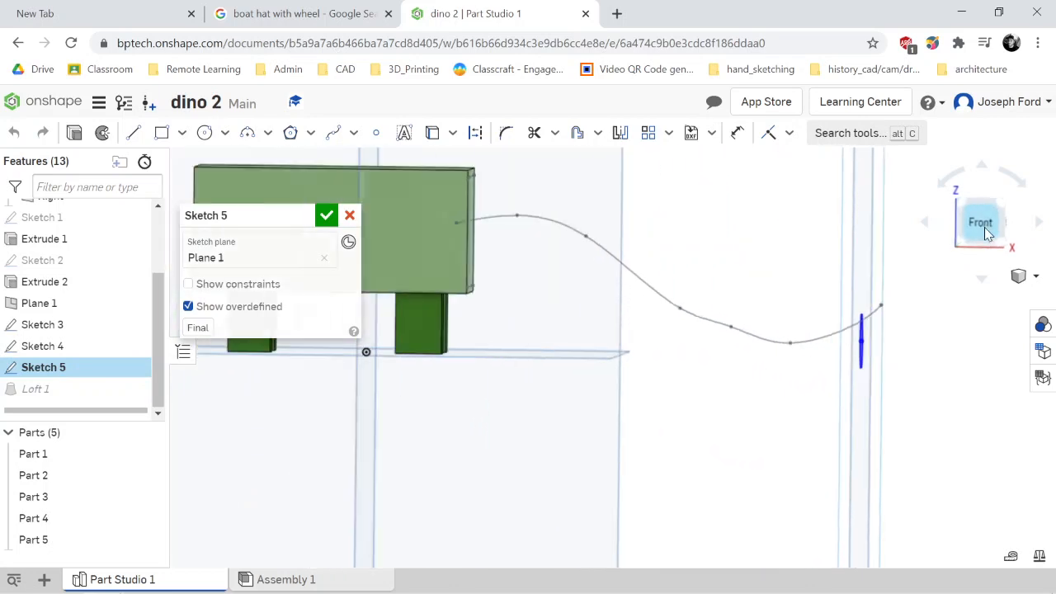
click(1040, 224)
click(1039, 224)
click(1040, 224)
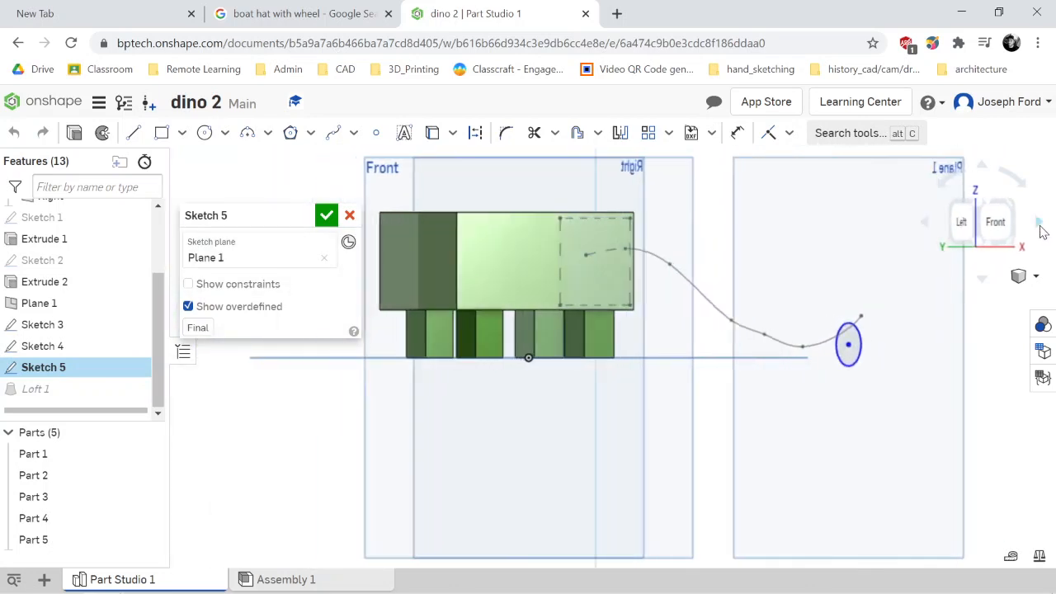
click(1039, 225)
scroll(676, 324, up, 3)
mouse_move(847, 363)
mouse_down()
mouse_move(849, 309)
mouse_move(841, 367)
mouse_up()
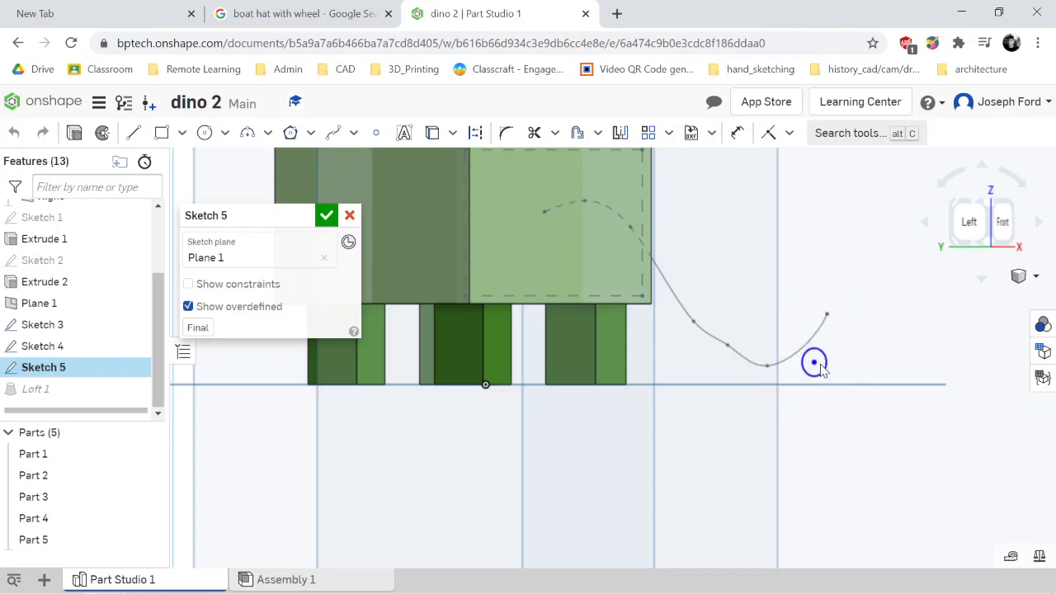
Move the tail-tip circle up so its centre meets the tail's path curve, and finish Sketch 5
drag(818, 348, 818, 332)
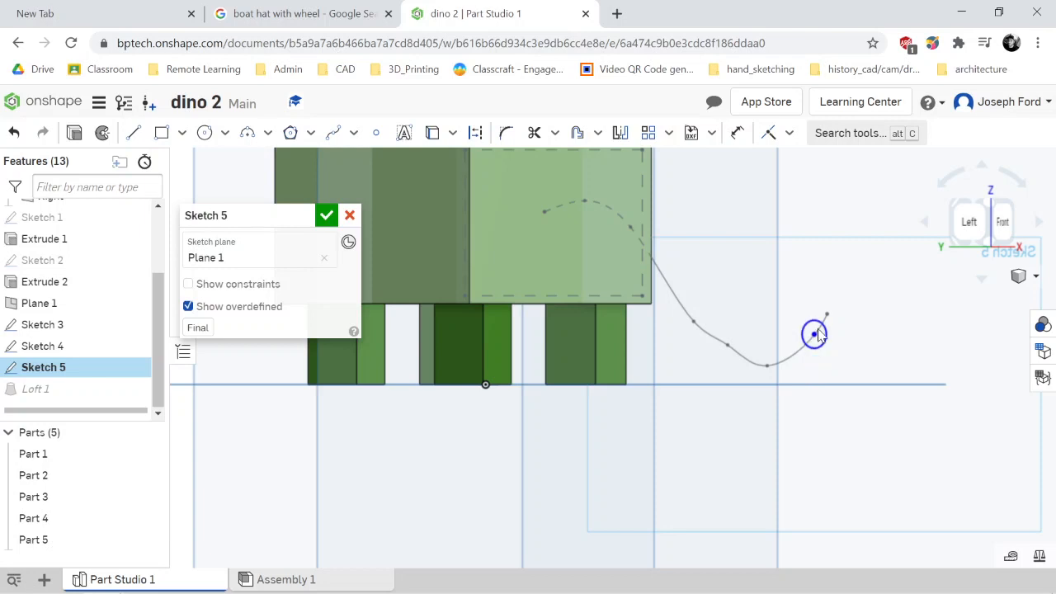
click(1002, 222)
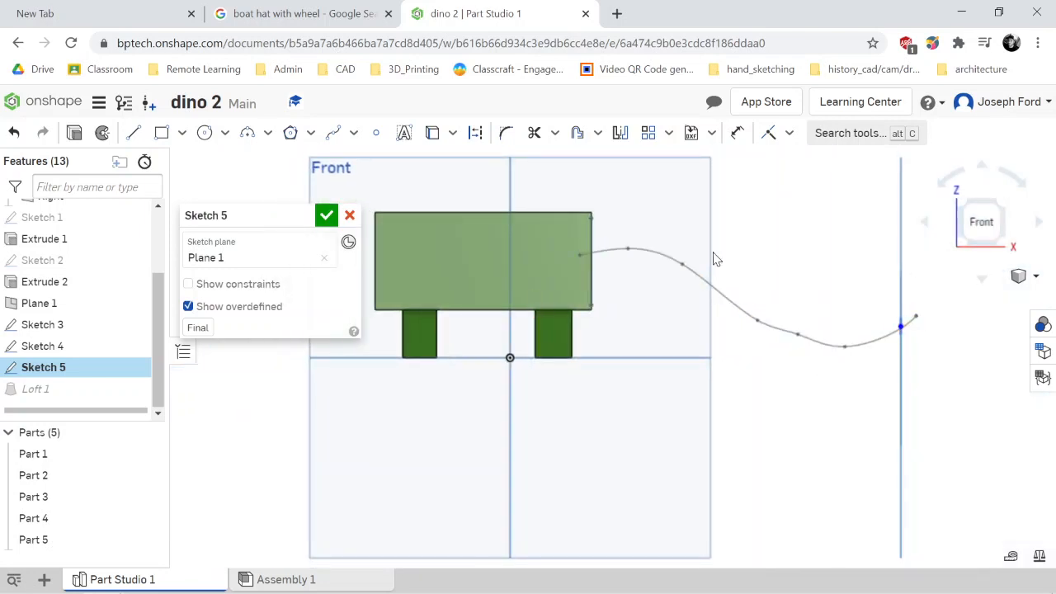
click(327, 215)
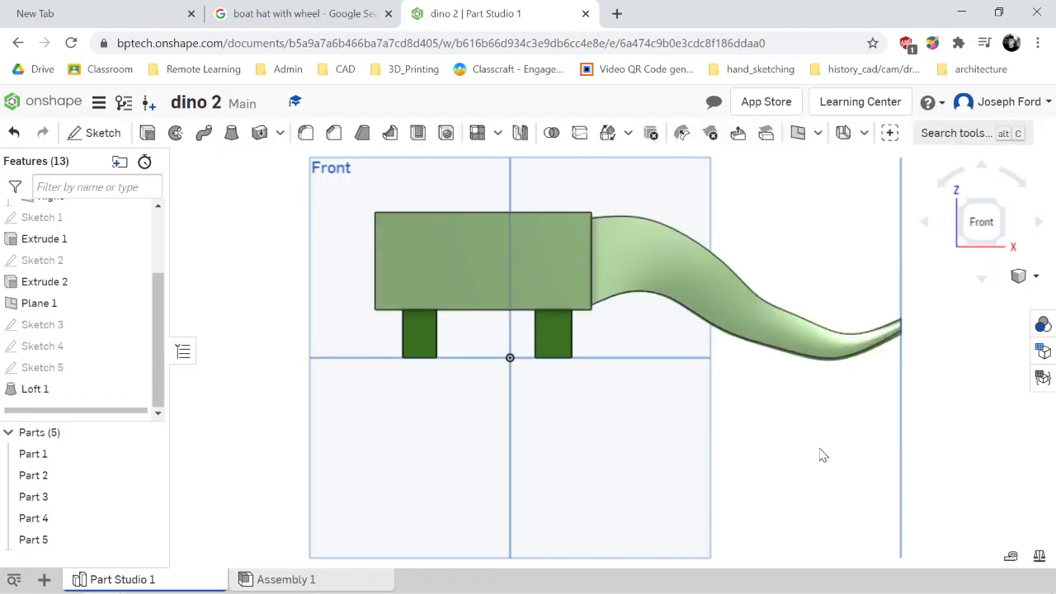
Reopen Loft 1 for editing and clear both of its profiles and its path
scroll(779, 398, down, 4)
right_drag(799, 425, 769, 445)
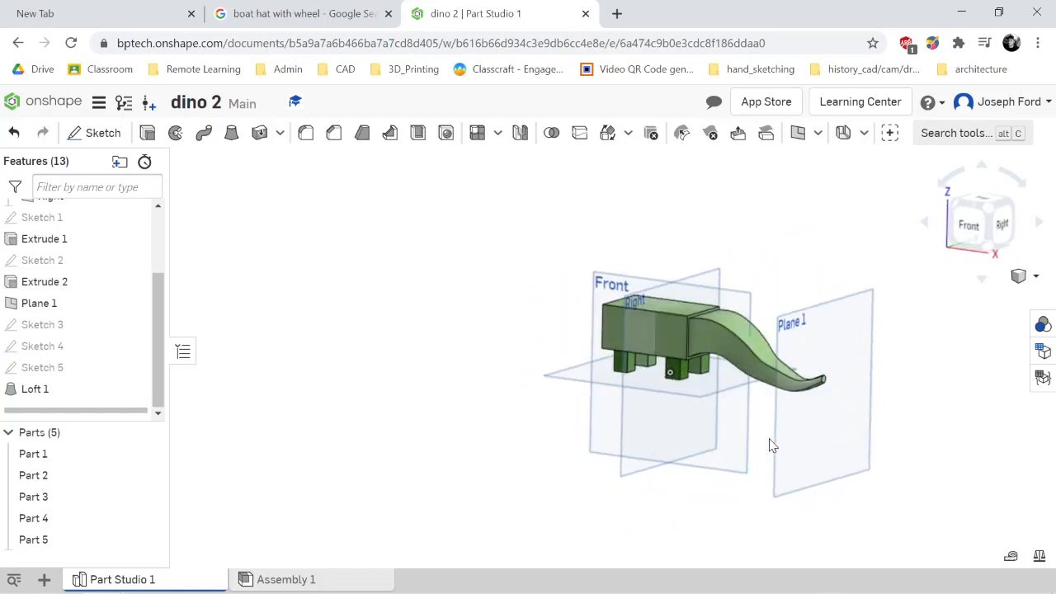
double_click(52, 390)
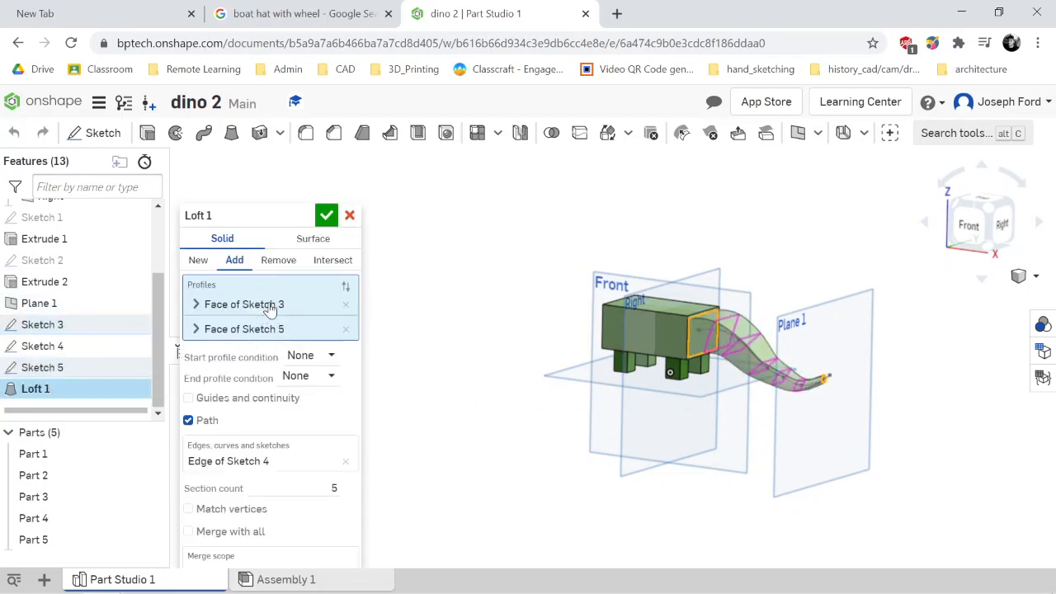
click(346, 304)
click(345, 304)
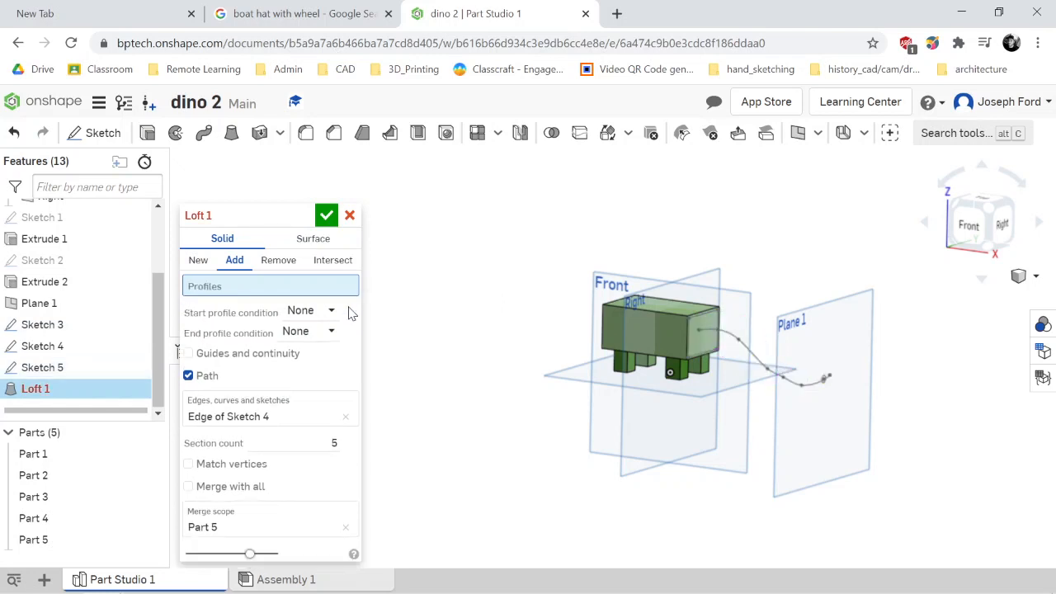
click(346, 417)
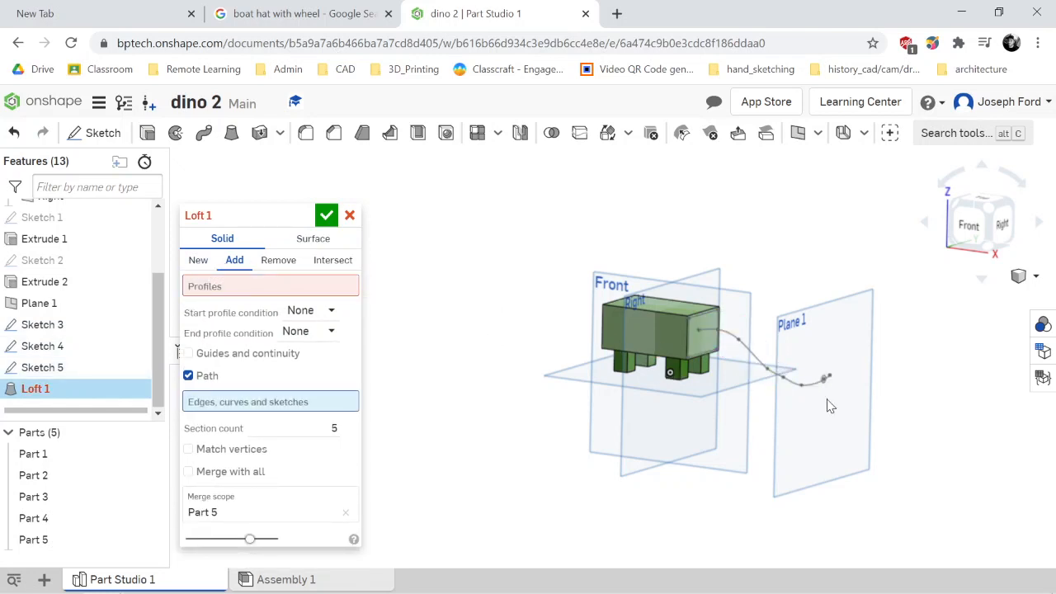
scroll(825, 403, up, 5)
scroll(808, 379, up, 5)
click(804, 368)
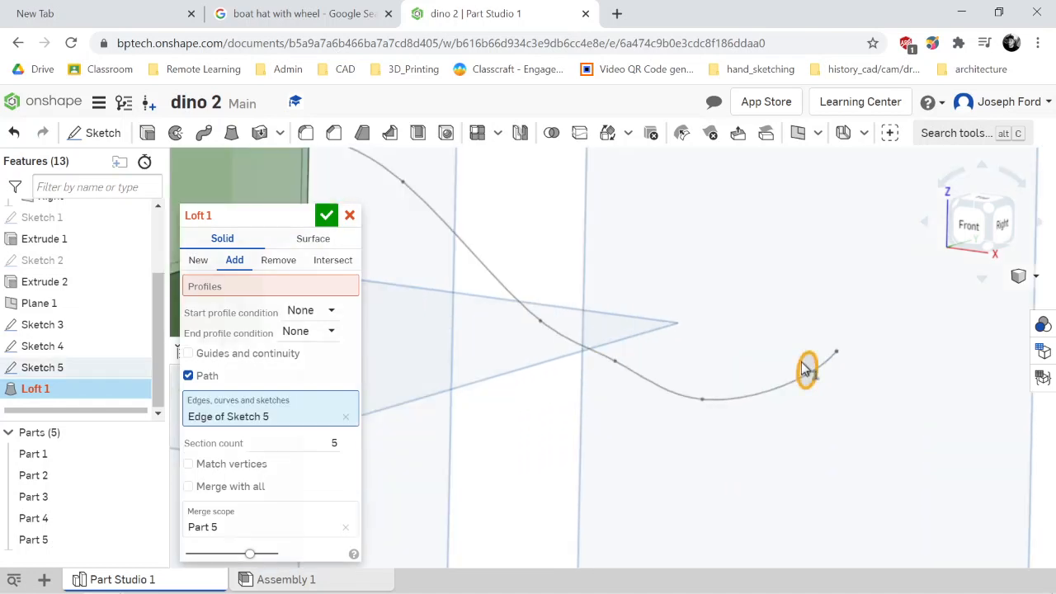
scroll(381, 194, down, 8)
scroll(382, 194, up, 5)
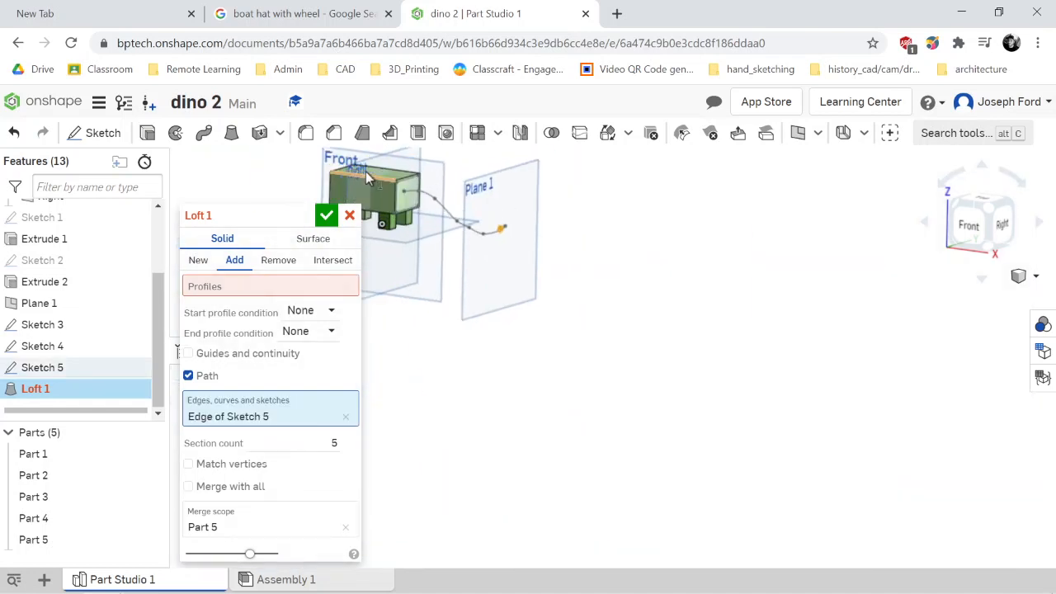
click(469, 197)
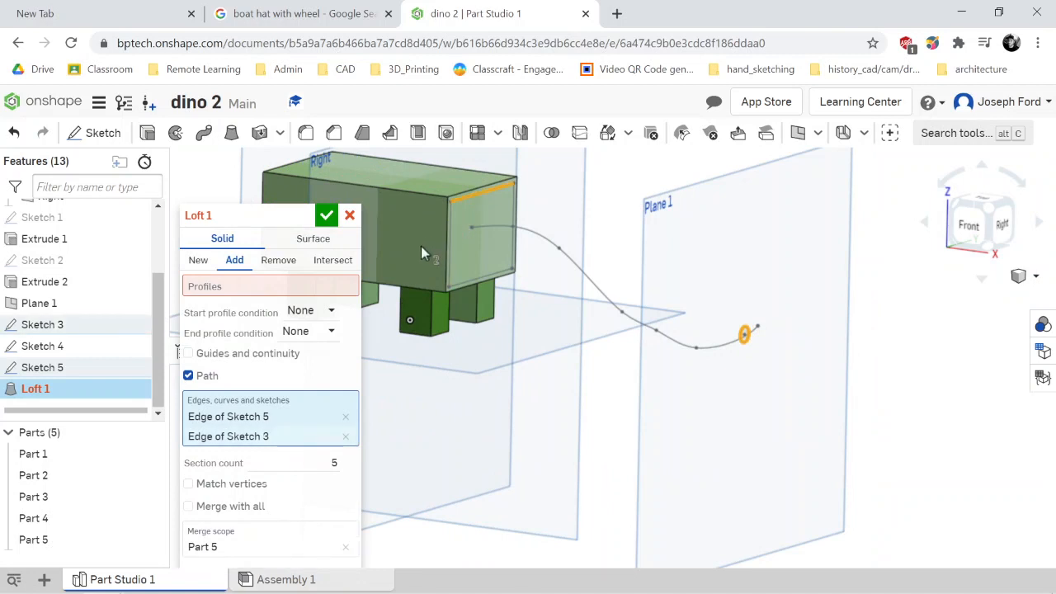
click(348, 424)
click(346, 417)
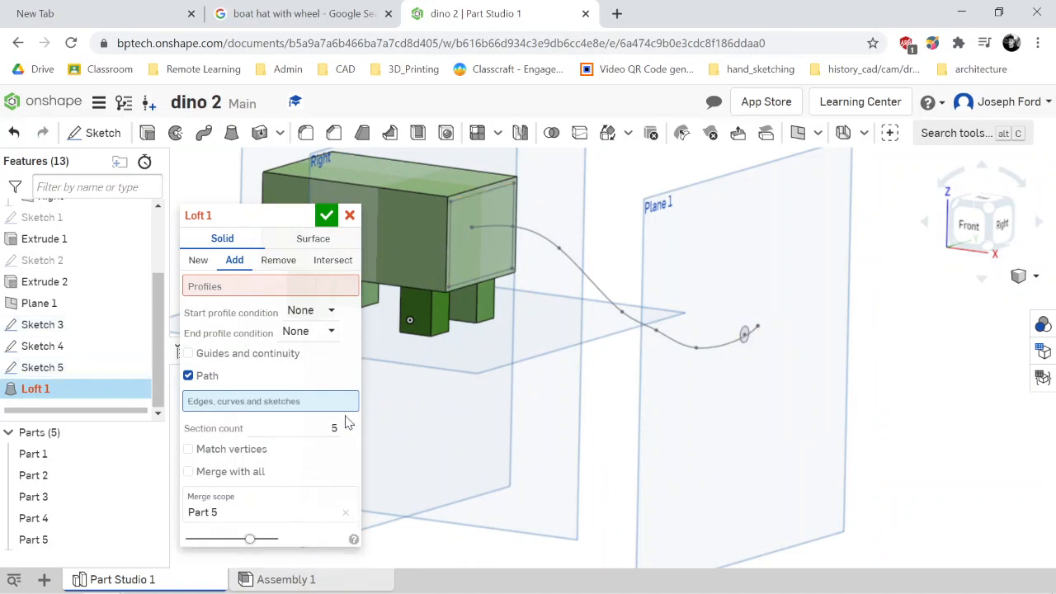
Pick the faces of Sketch 3 and Sketch 5 as the loft profiles and the Sketch 4 spline as the path
click(264, 287)
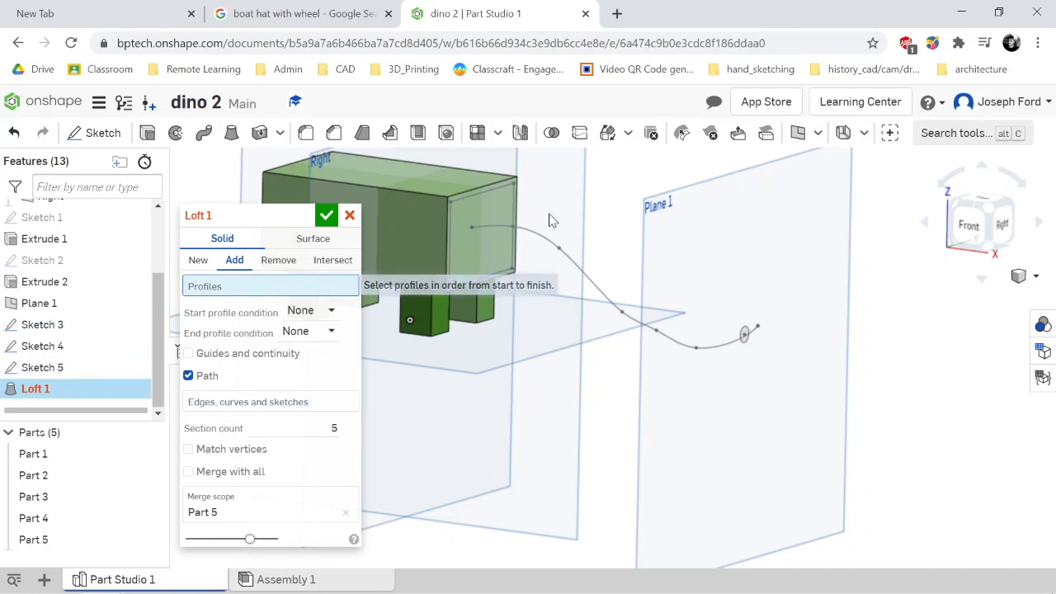
click(483, 203)
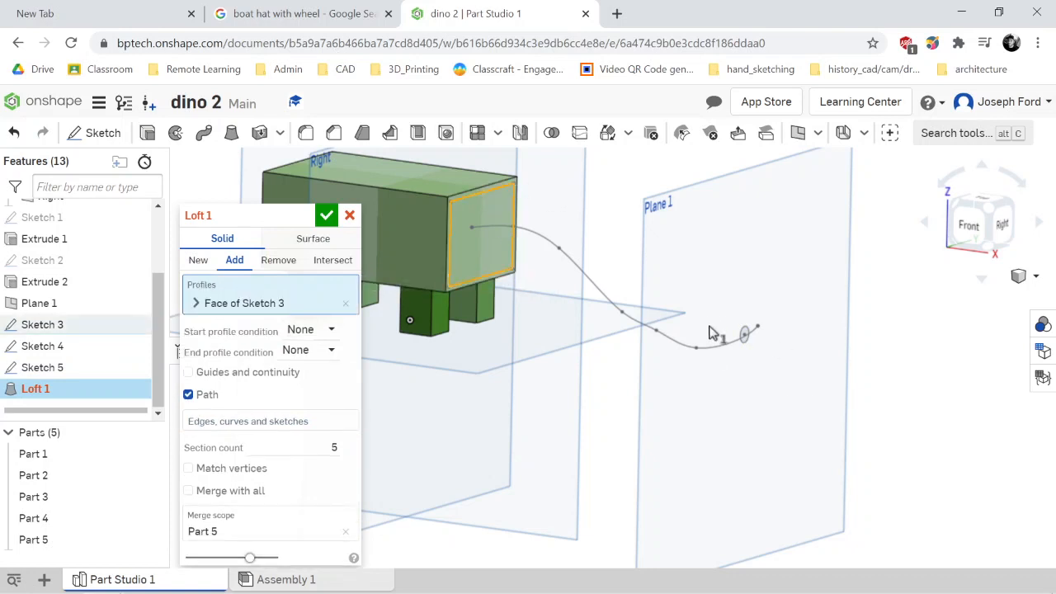
click(745, 334)
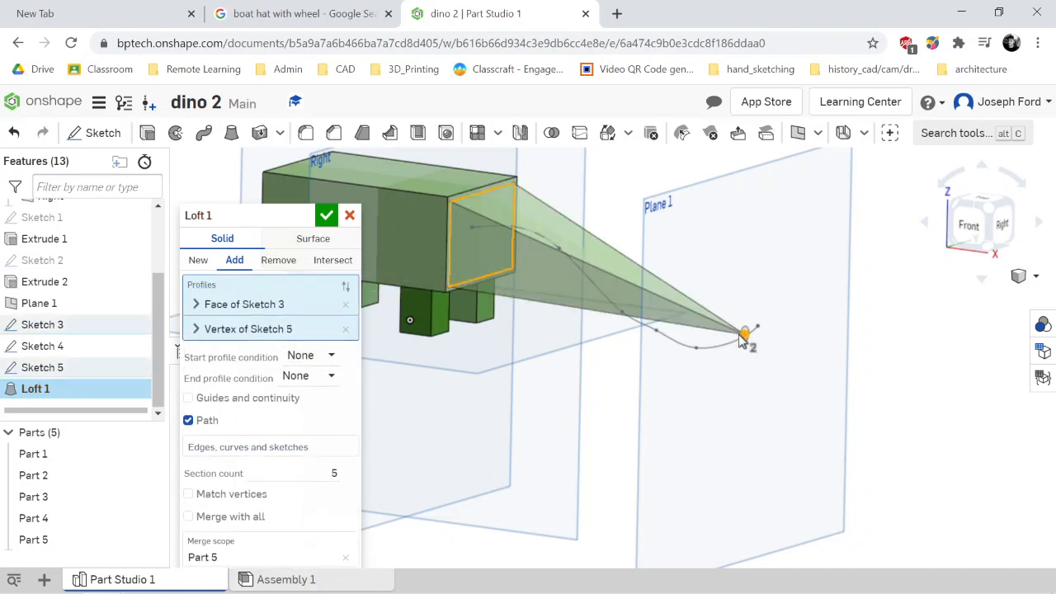
click(745, 334)
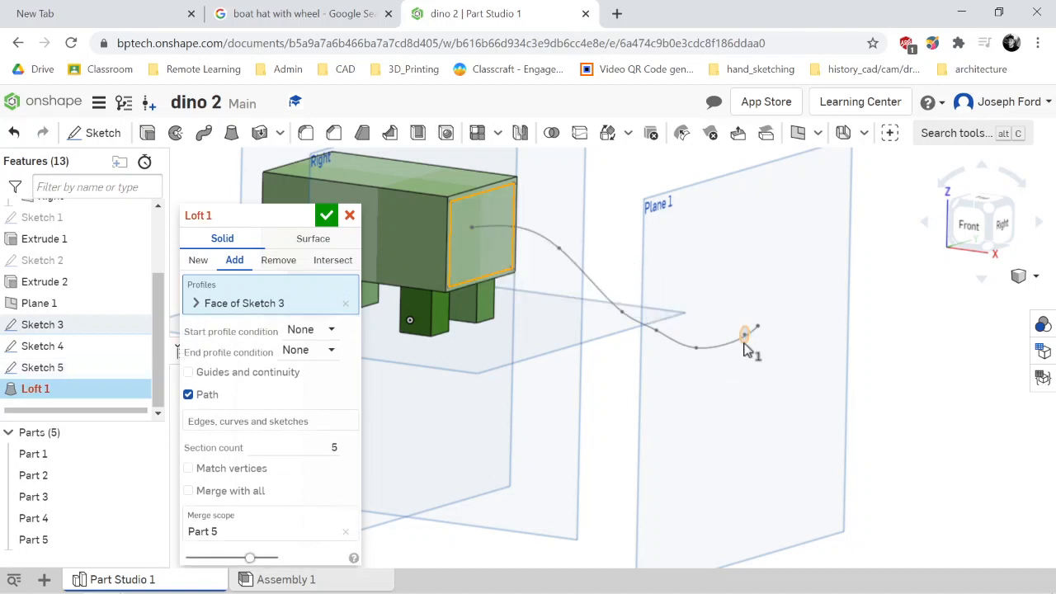
click(745, 338)
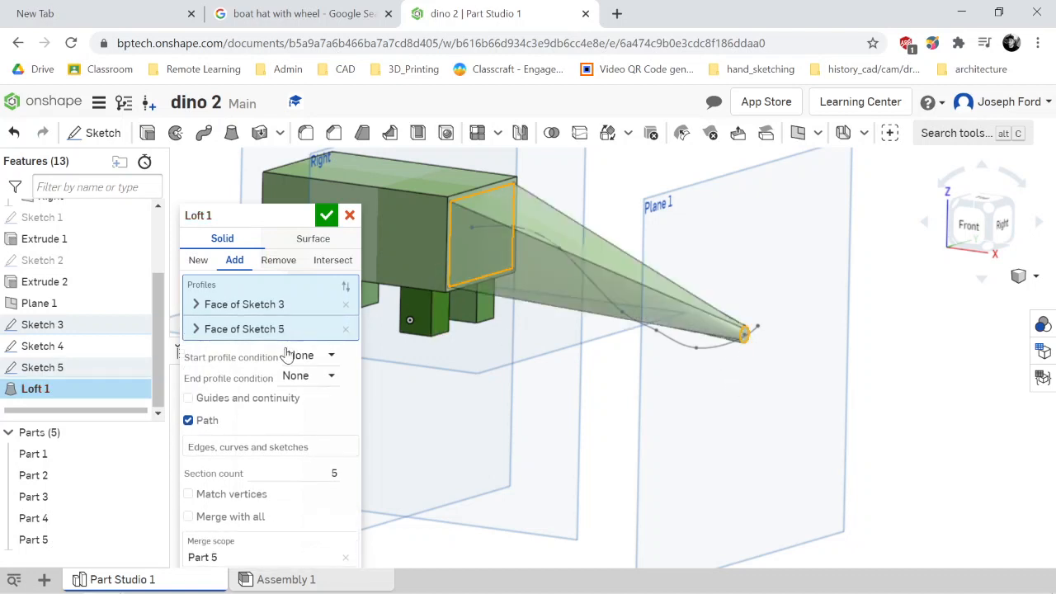
click(216, 449)
click(593, 287)
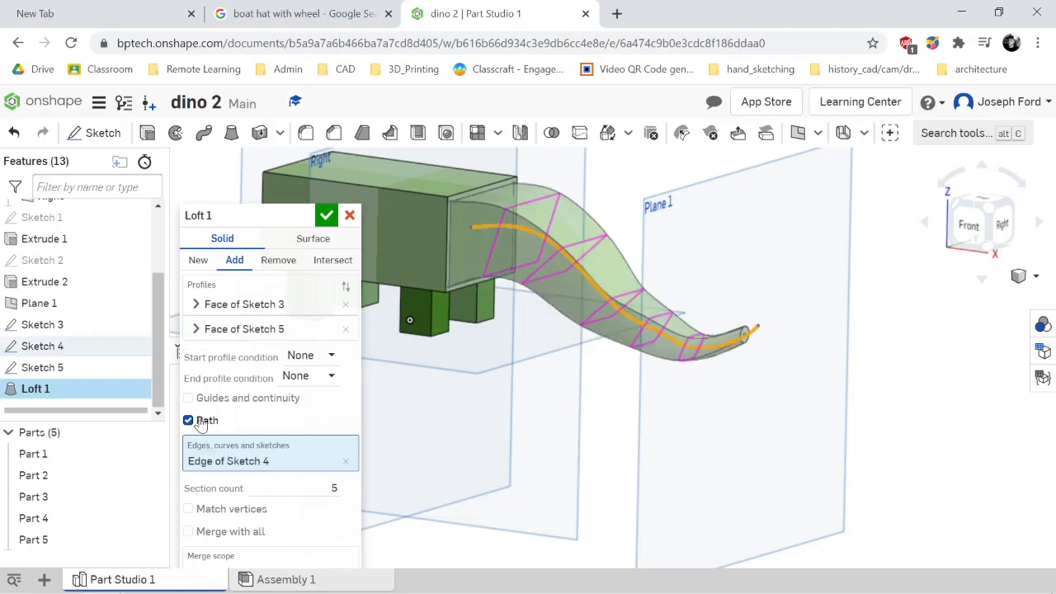
Replace the loft's Sketch 5 face profile with the circle's centre point so the tail ends in a point, and accept the loft
click(346, 330)
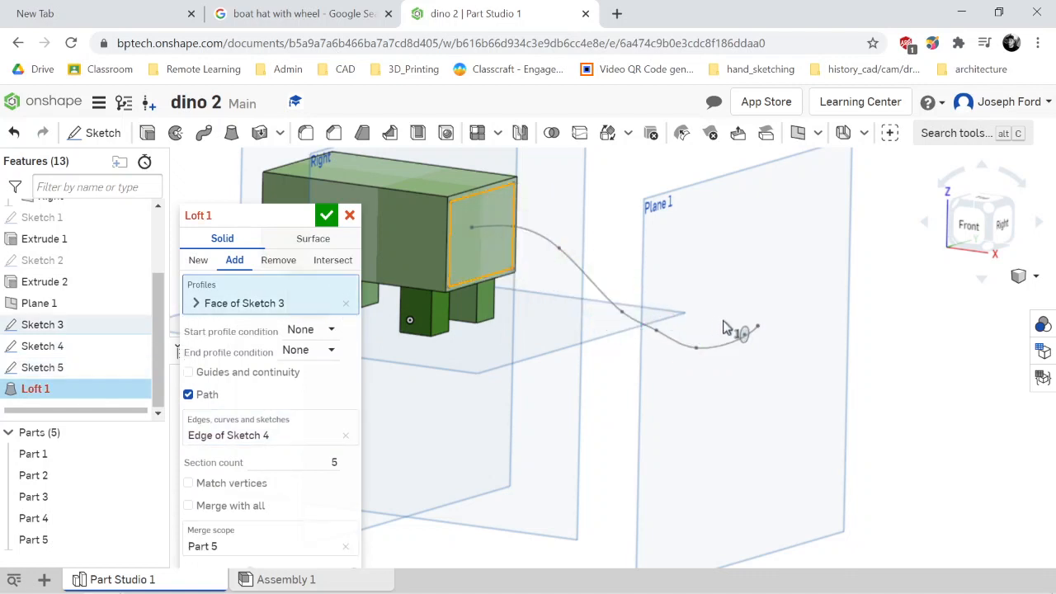
click(746, 335)
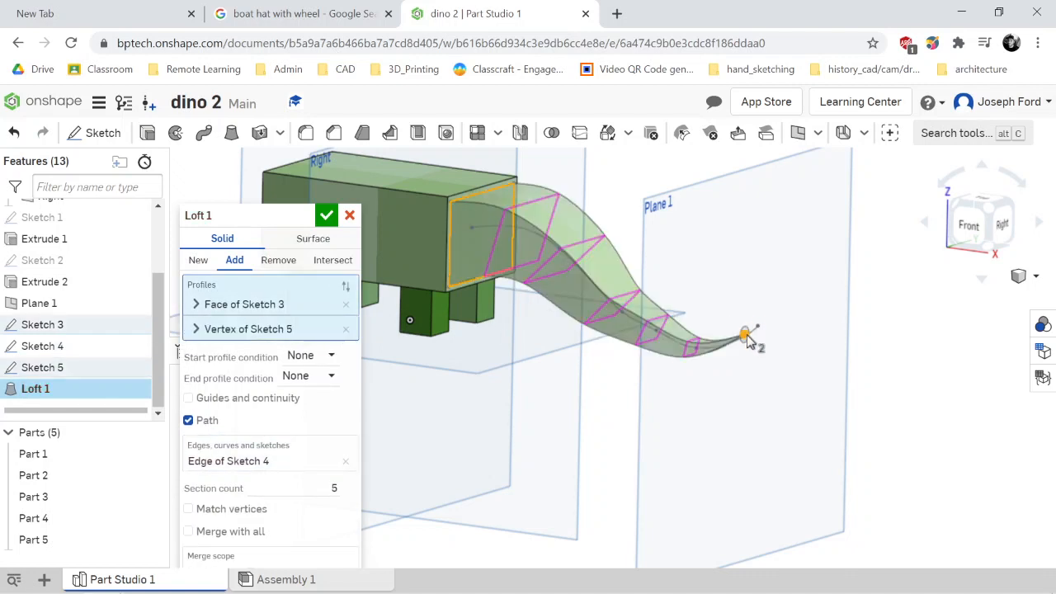
scroll(743, 350, up, 3)
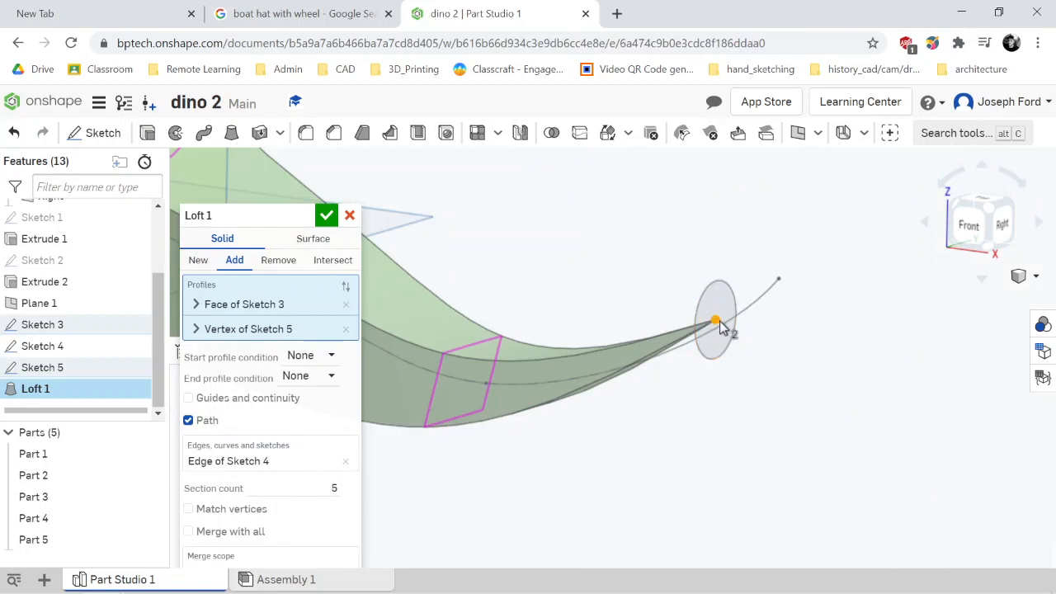
scroll(718, 324, down, 5)
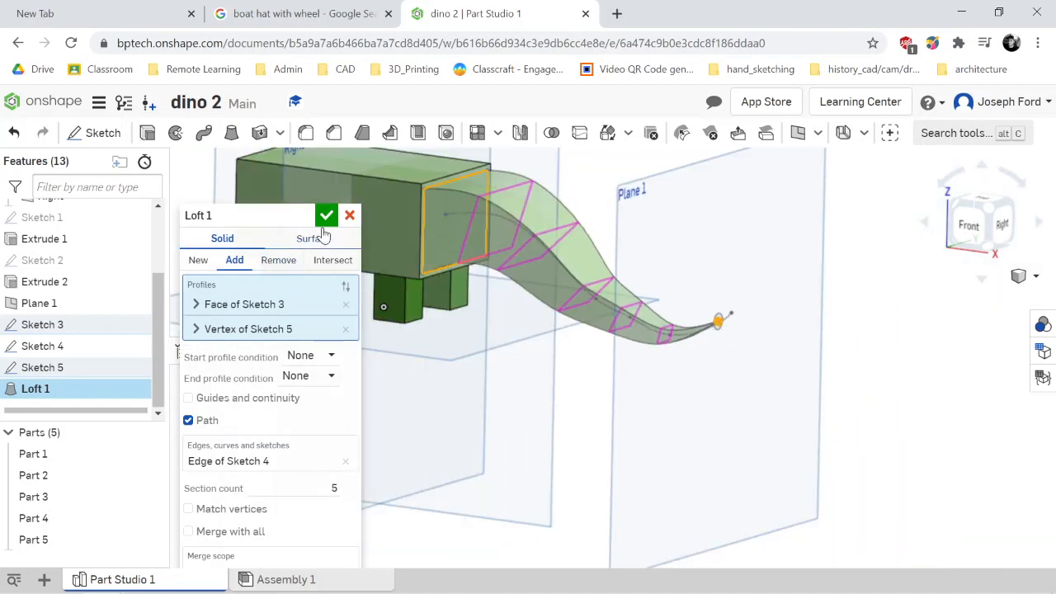
click(327, 215)
Examine the dinosaur's pointed tail from the front and from several angles
scroll(431, 344, down, 4)
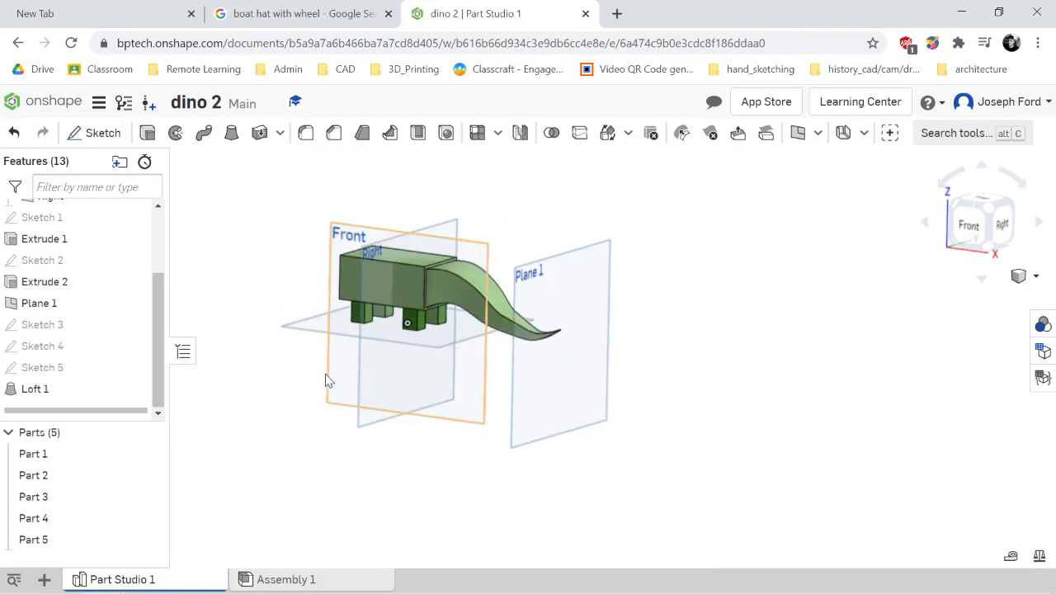
right_drag(326, 380, 255, 381)
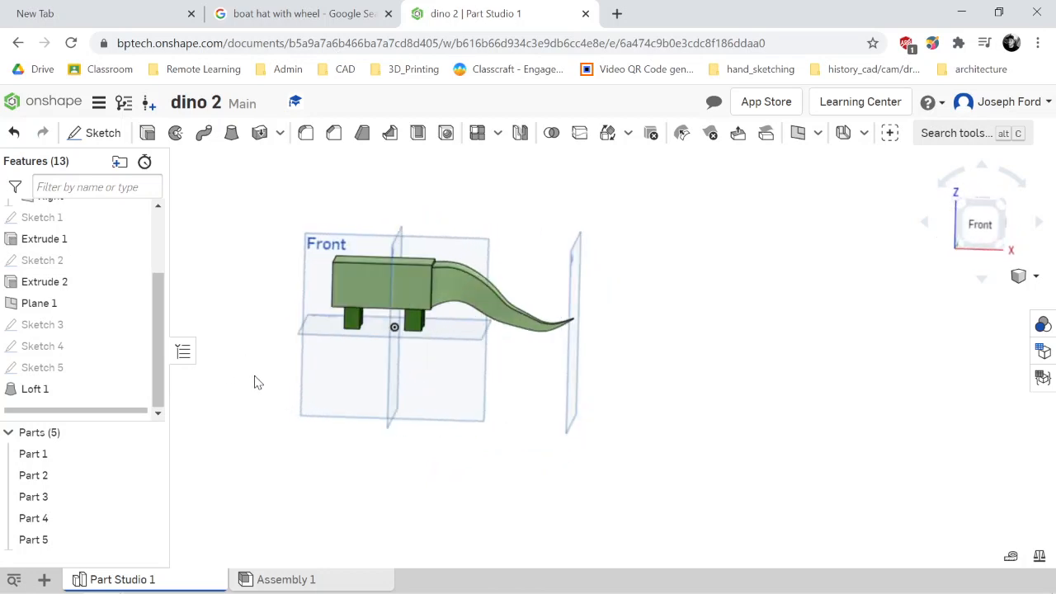
right_drag(254, 424, 280, 421)
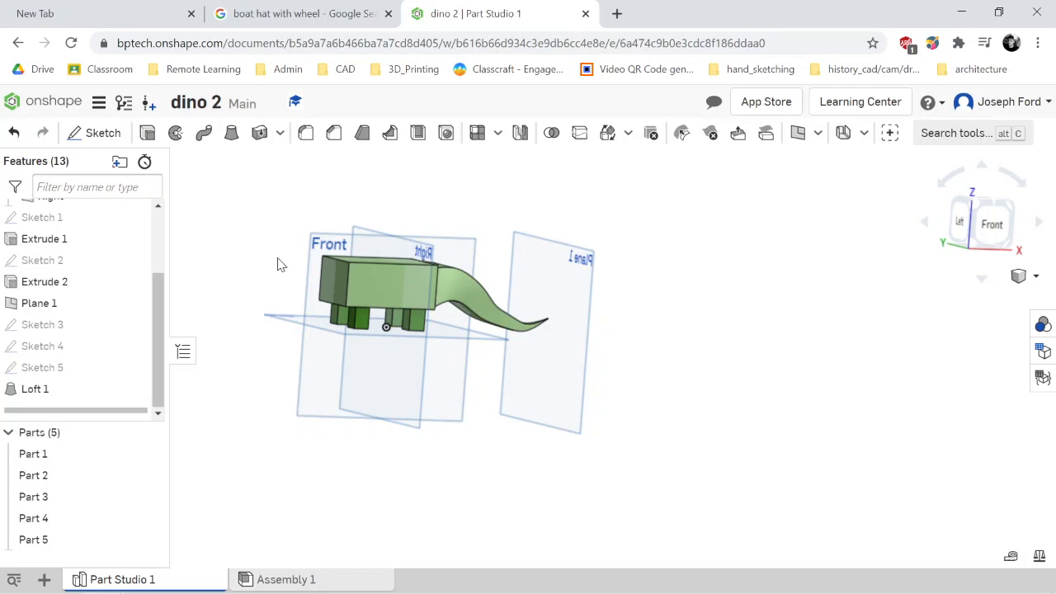
click(989, 228)
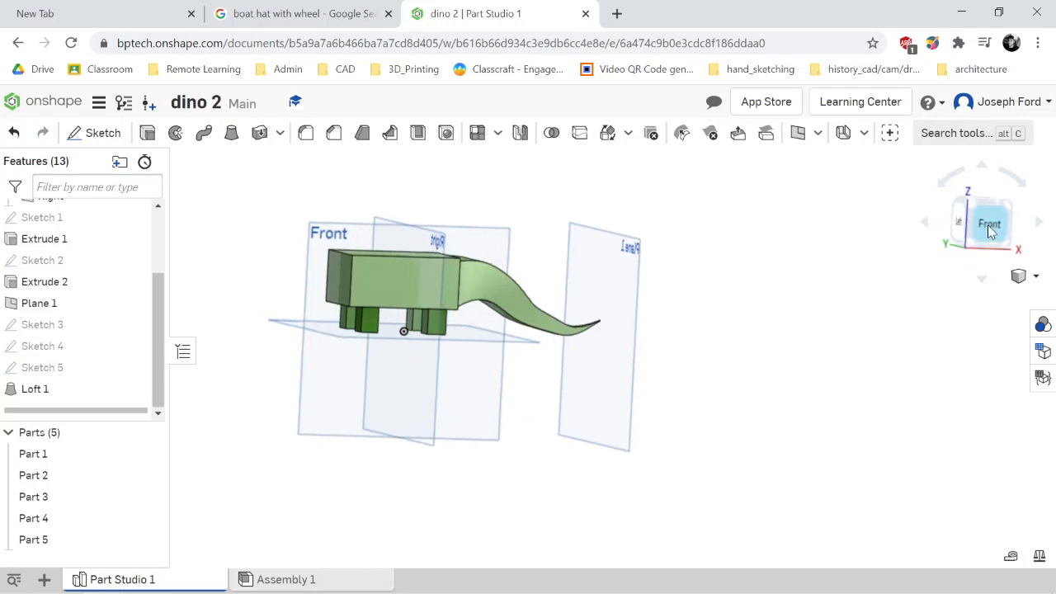
scroll(474, 264, down, 6)
scroll(385, 209, up, 1)
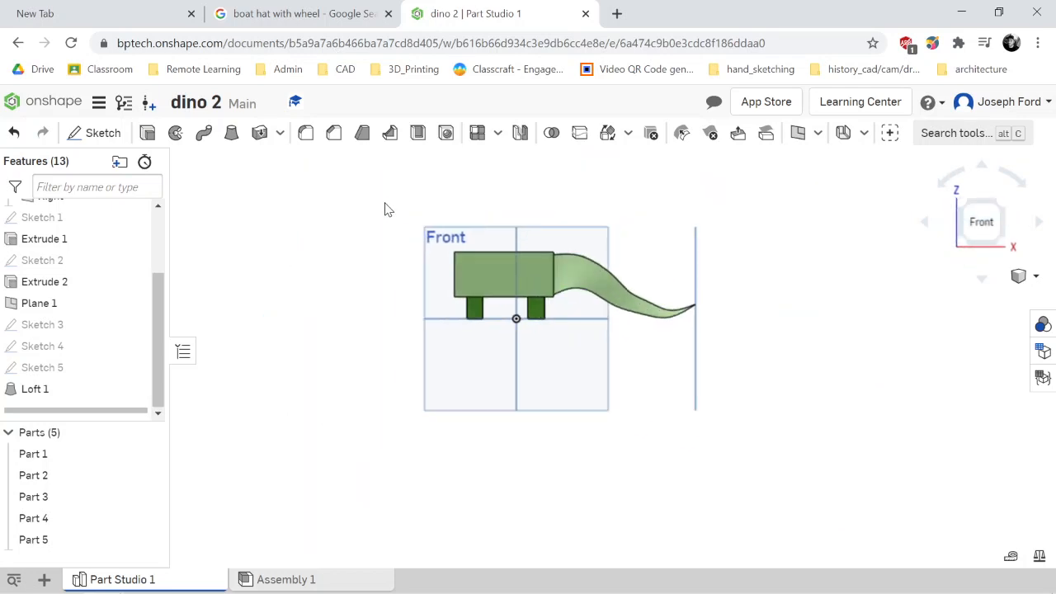
scroll(384, 209, up, 3)
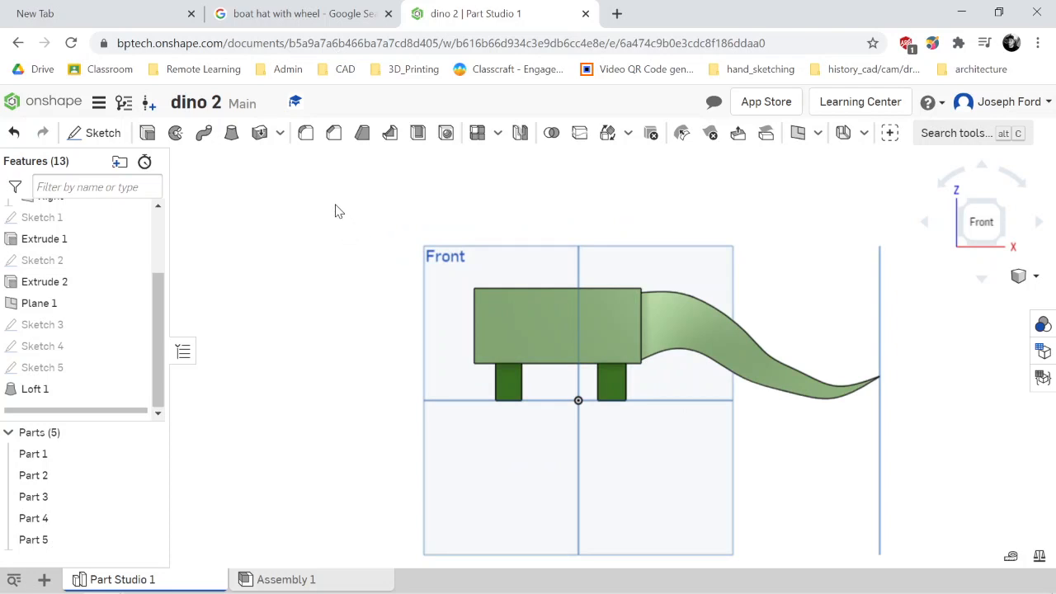
mouse_move(323, 271)
right_down()
mouse_move(347, 276)
mouse_move(336, 282)
right_up()
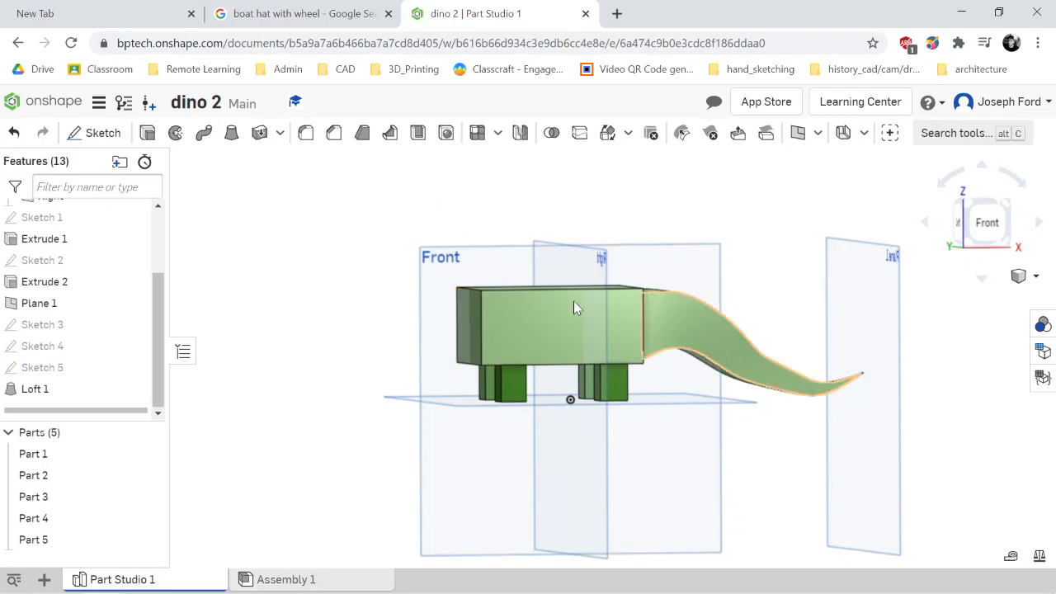
Sketch a rectangle about 1.79 in wide and 1.29 in high, slightly inset on the body's end face opposite the tail, and accept the sketch
scroll(573, 301, down, 5)
right_drag(552, 289, 563, 285)
right_drag(773, 370, 783, 369)
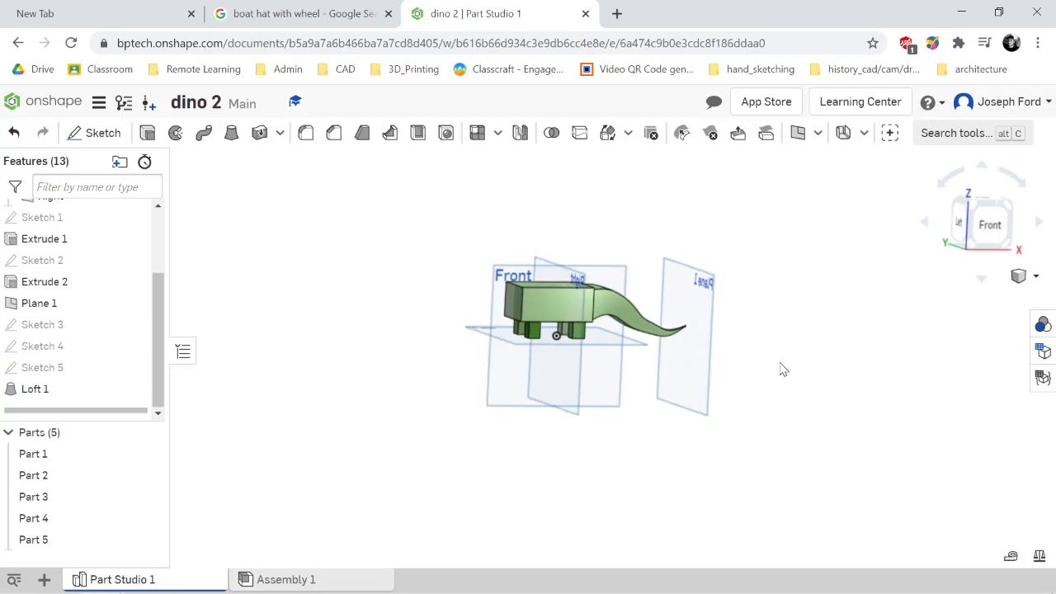
click(961, 223)
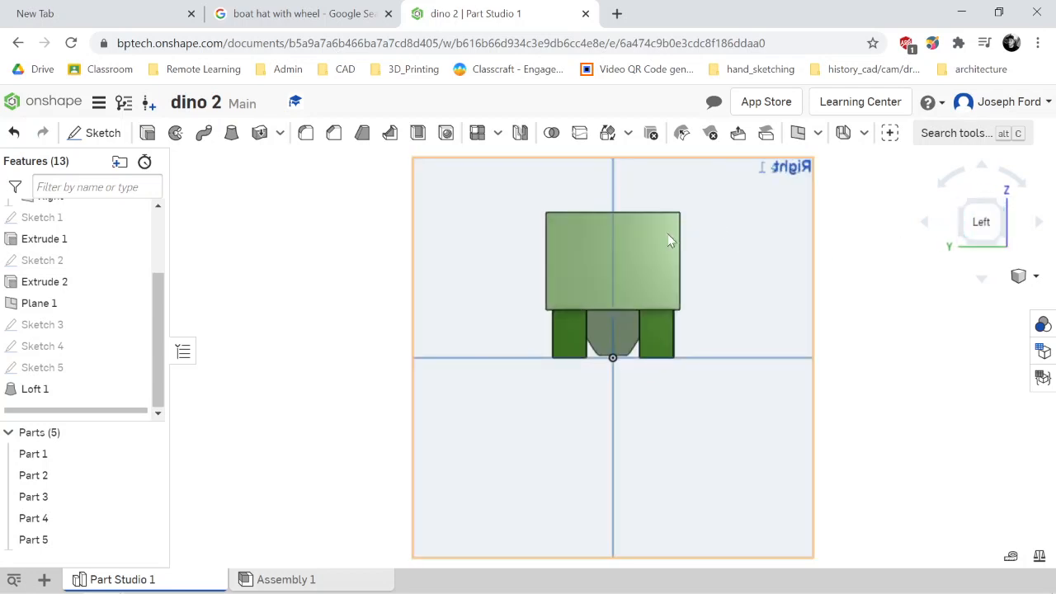
scroll(661, 260, down, 5)
scroll(774, 241, up, 1)
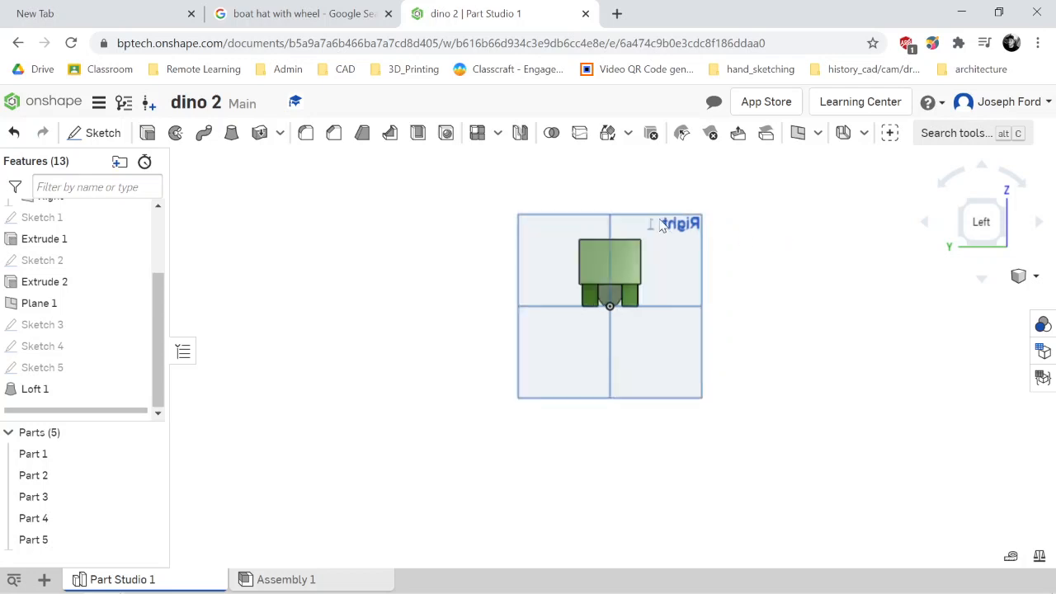
click(103, 134)
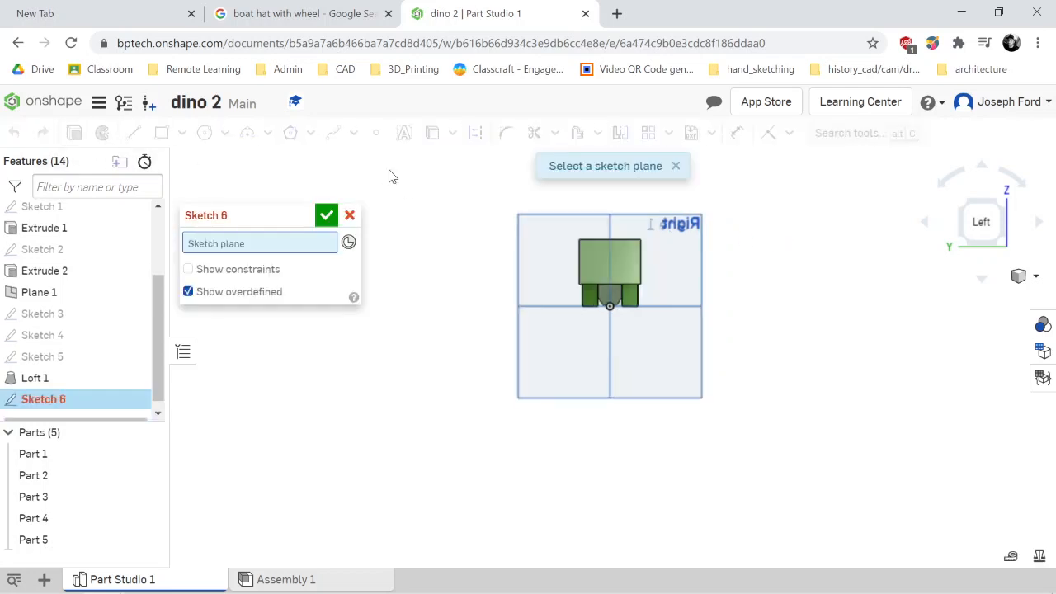
click(625, 265)
scroll(682, 255, up, 3)
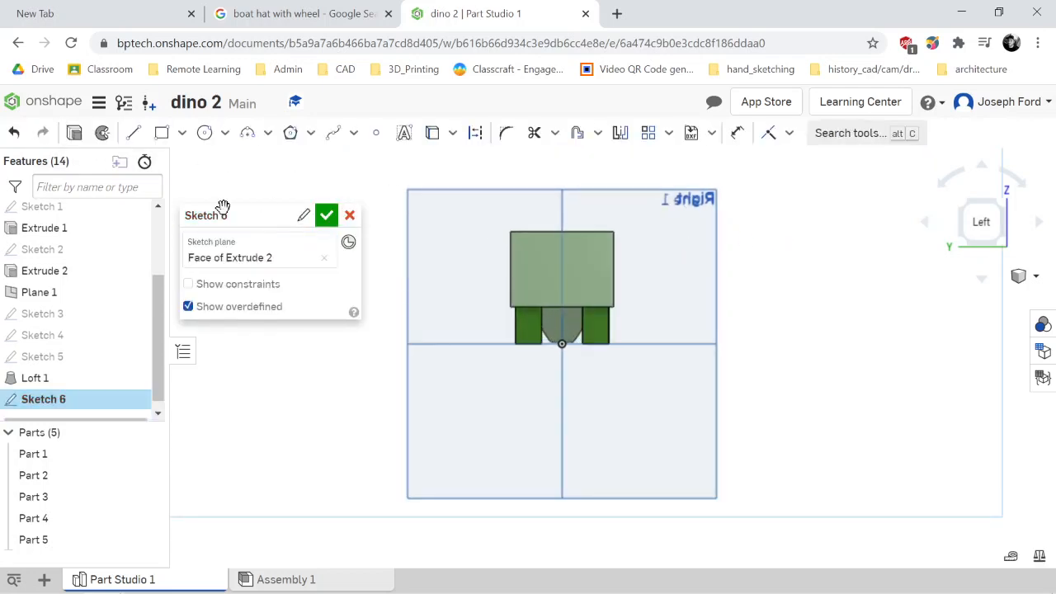
click(161, 134)
scroll(582, 258, up, 4)
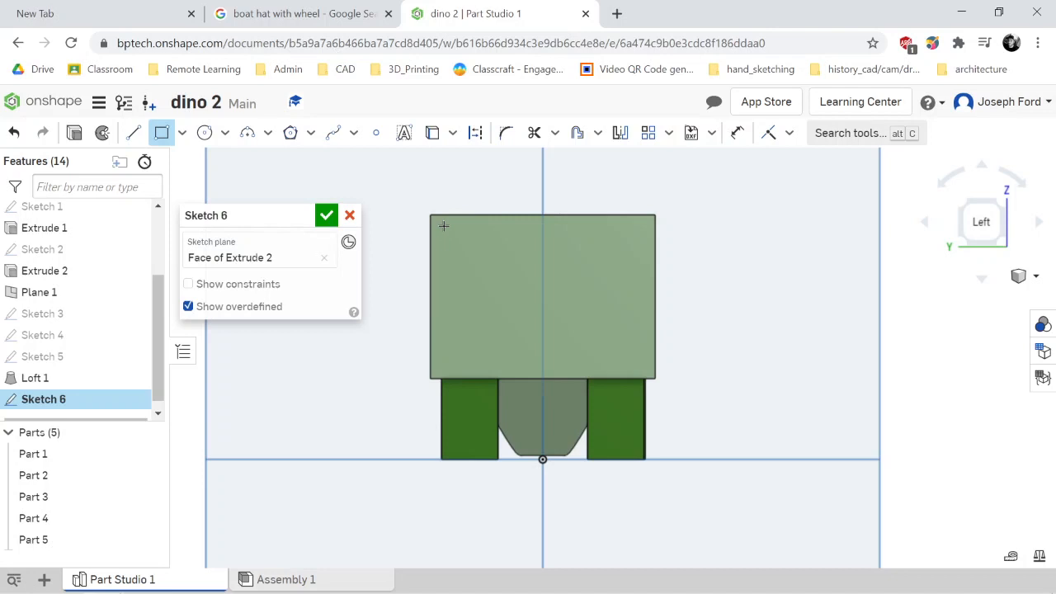
click(443, 225)
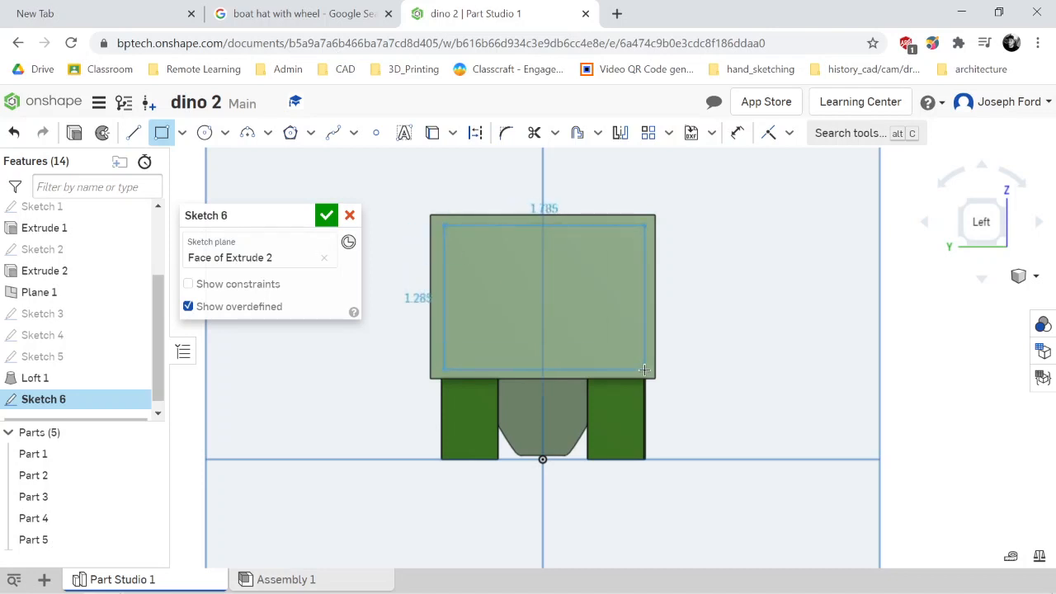
click(644, 369)
scroll(710, 309, down, 4)
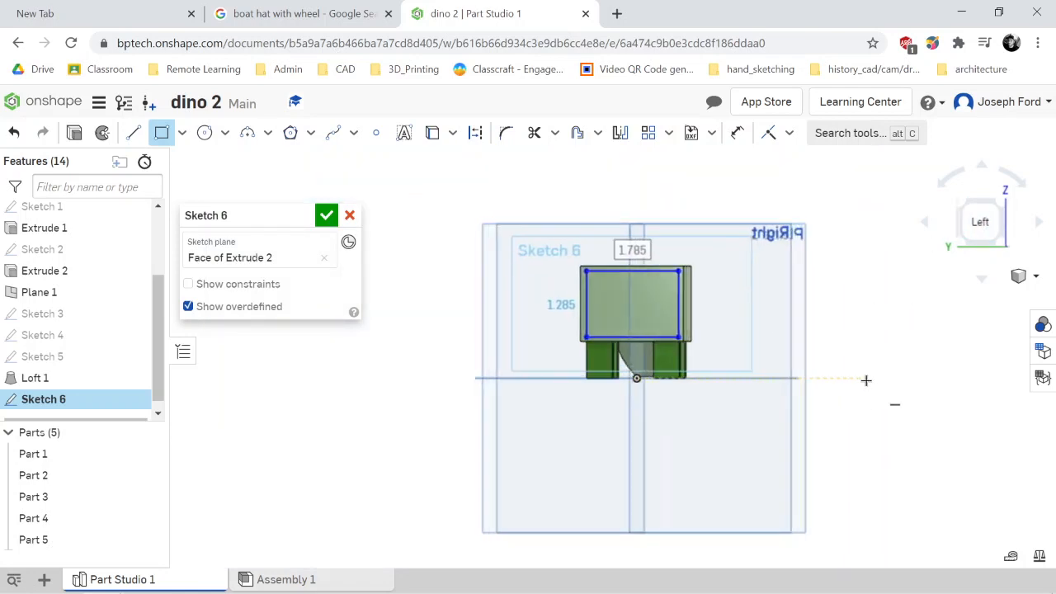
mouse_move(865, 380)
right_down()
mouse_move(724, 363)
mouse_move(688, 471)
mouse_move(663, 473)
right_up()
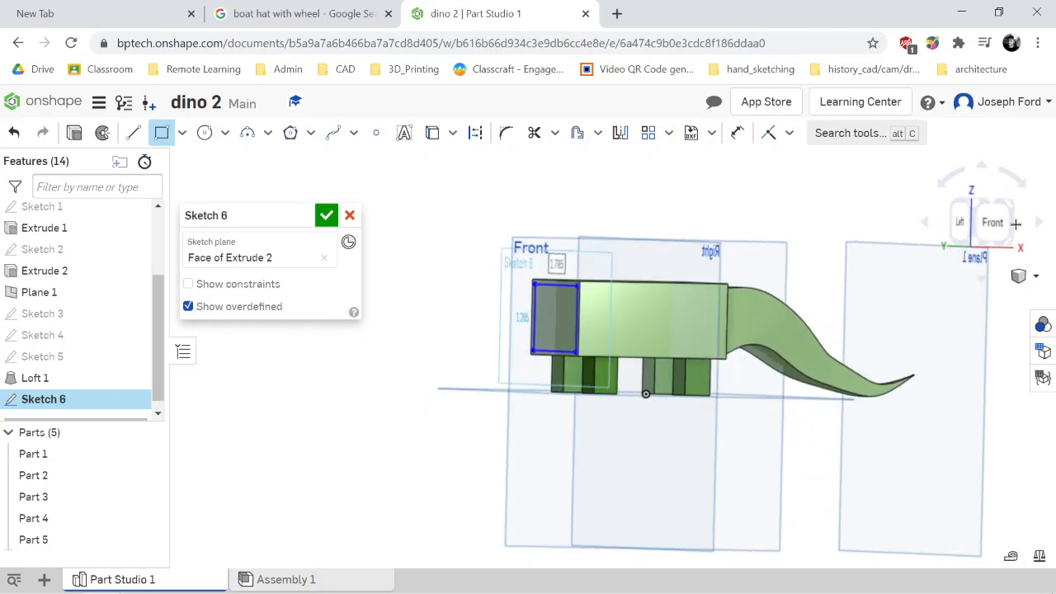
click(326, 218)
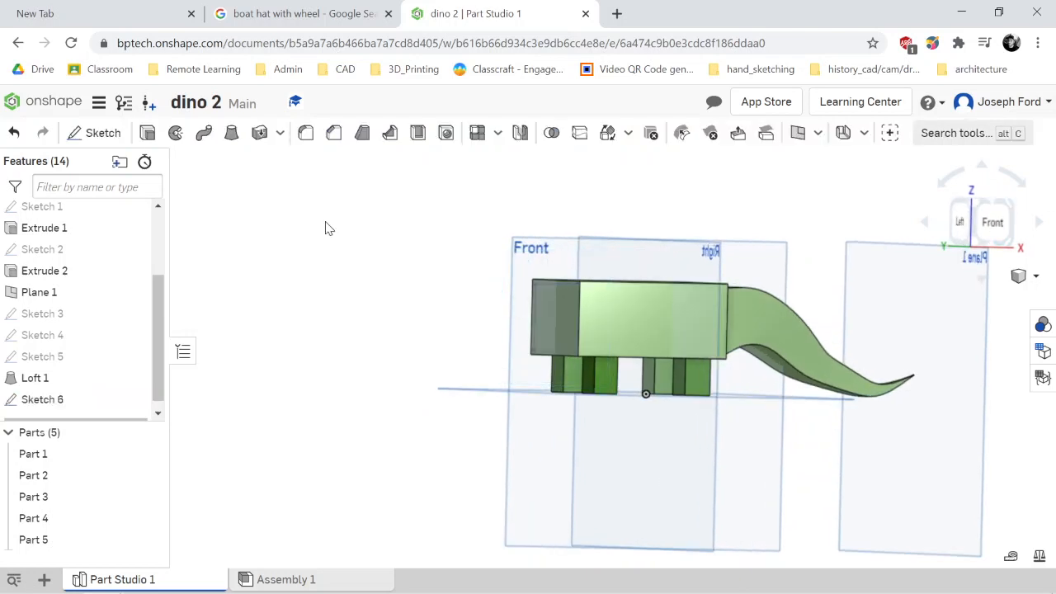
Sketch an S-shaped spline on the Front plane, starting inside the body's tailless end and rising forward as the neck path, and accept the sketch
scroll(394, 307, down, 3)
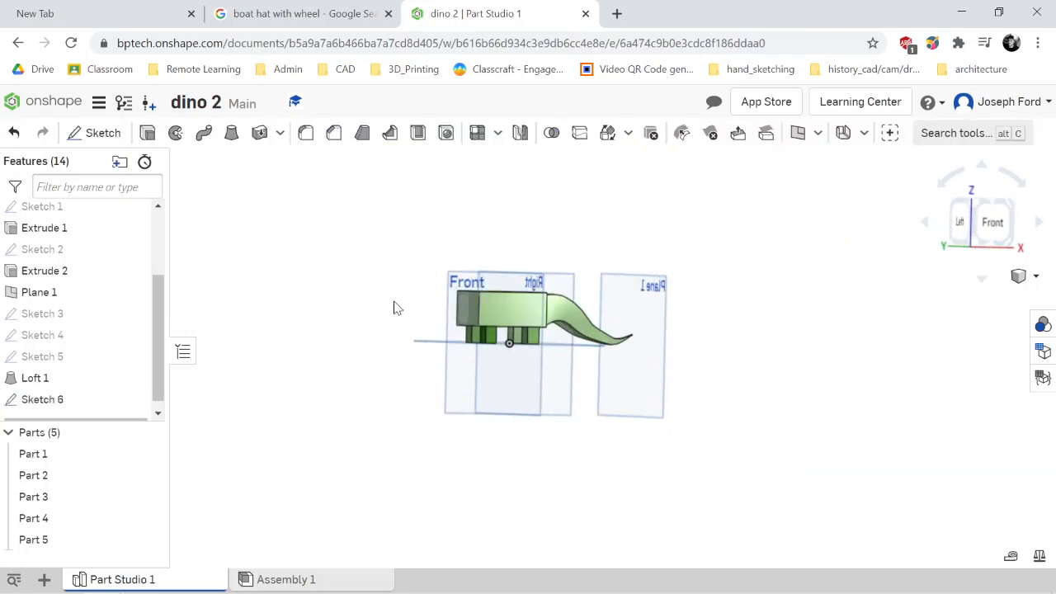
click(986, 218)
scroll(600, 234, down, 5)
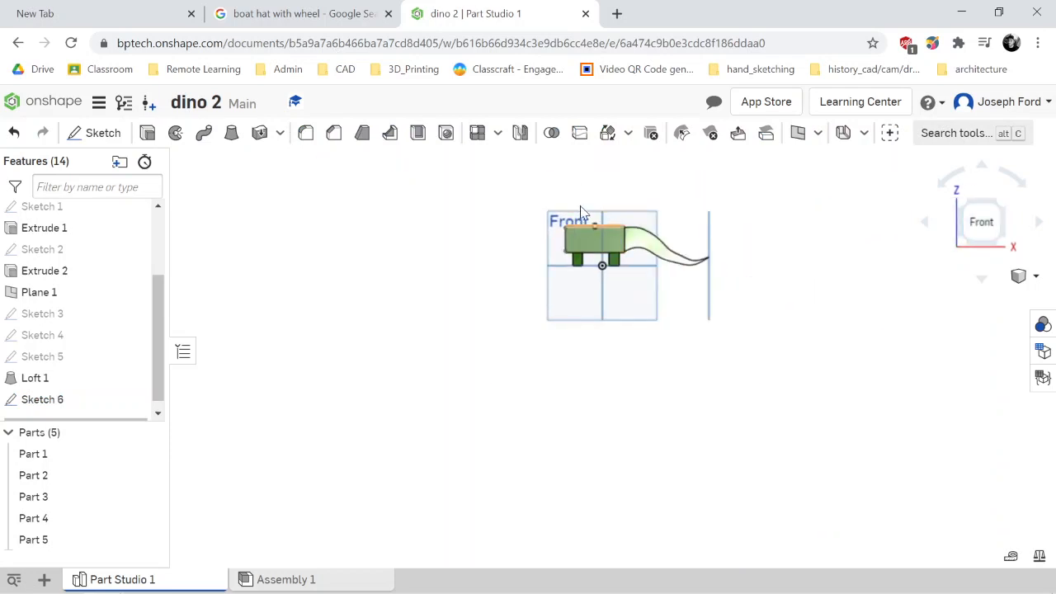
scroll(584, 188, down, 1)
scroll(584, 181, up, 3)
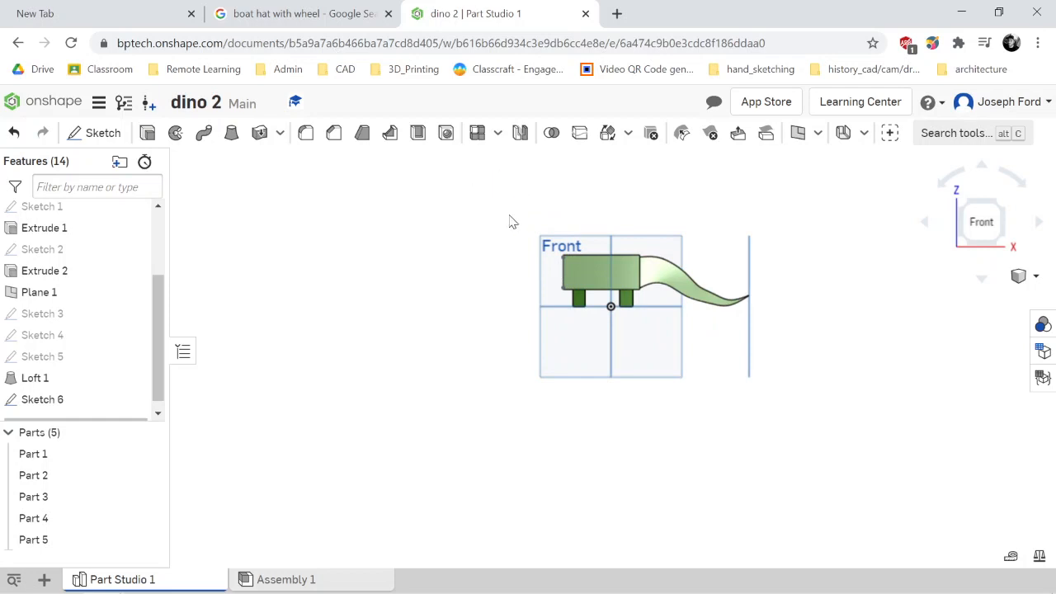
scroll(568, 274, up, 2)
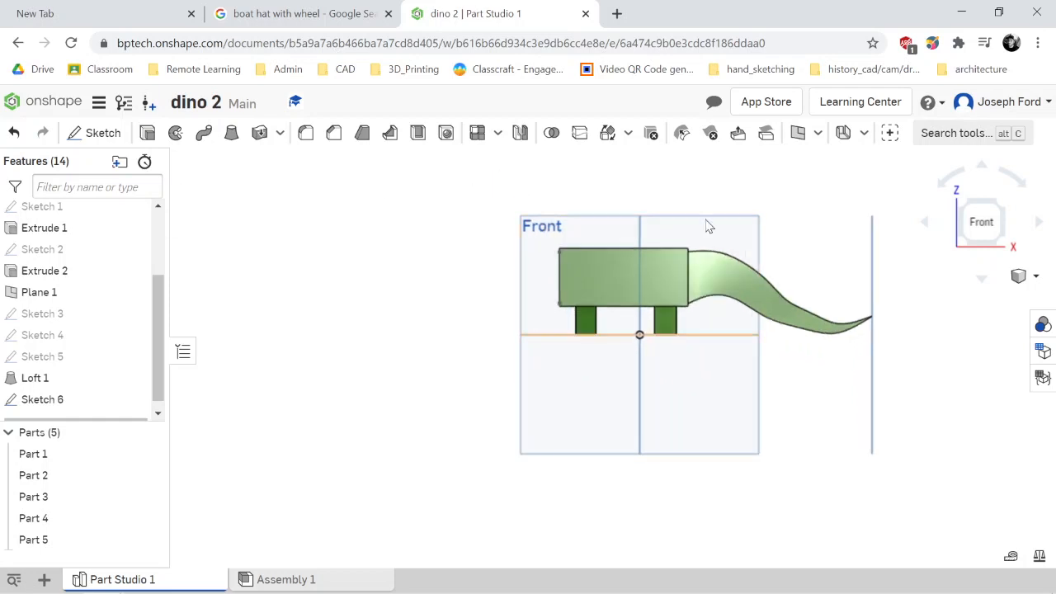
click(99, 134)
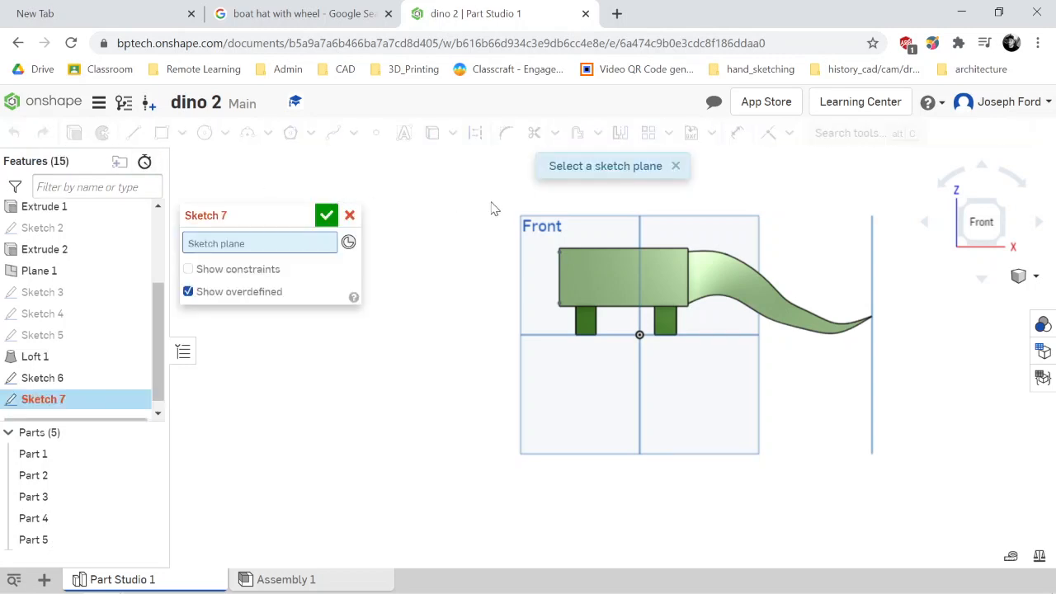
click(533, 235)
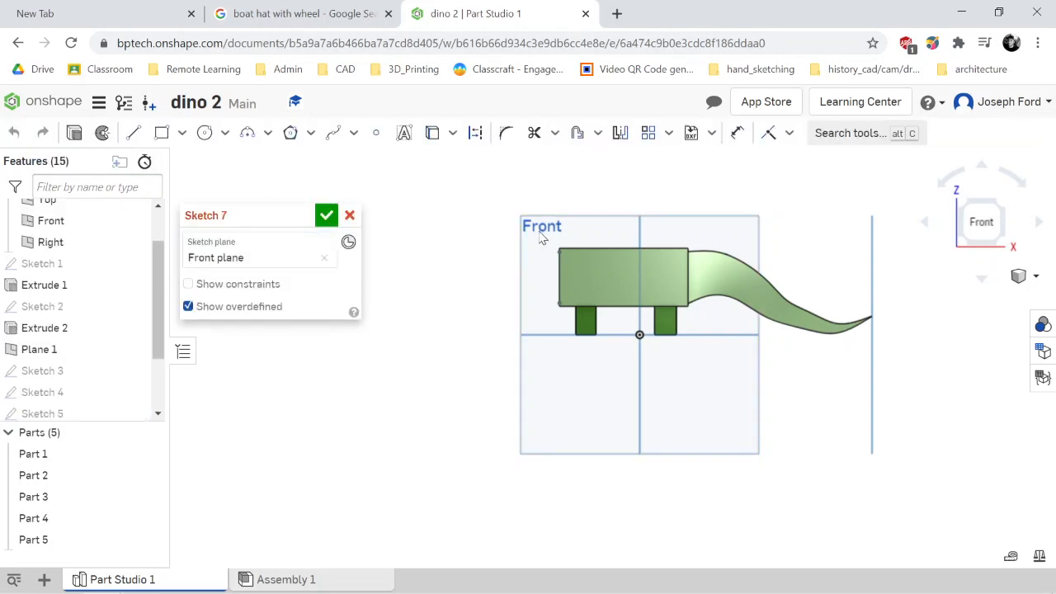
click(332, 133)
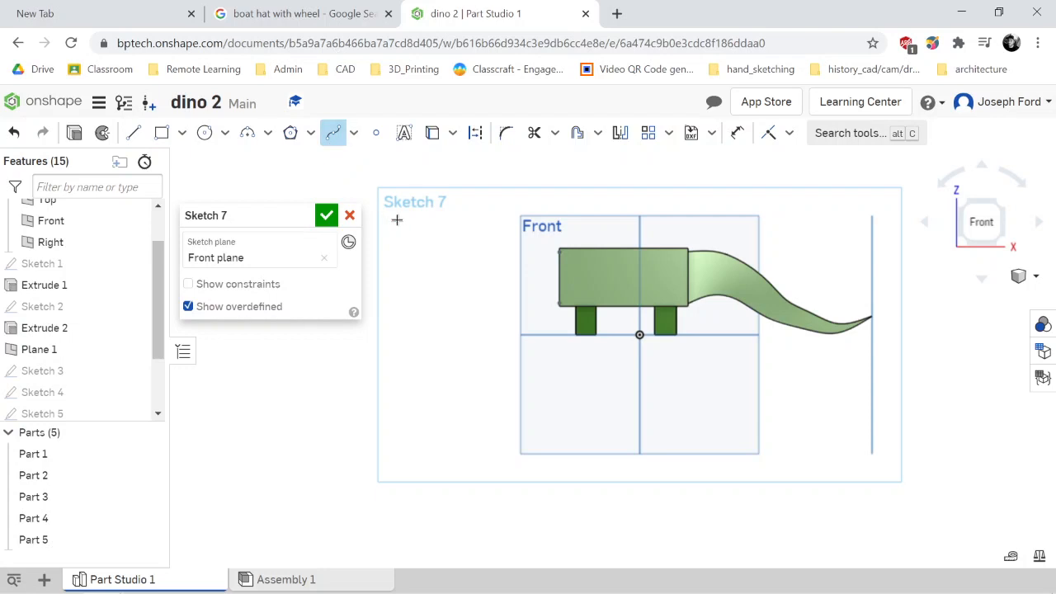
scroll(398, 222, up, 2)
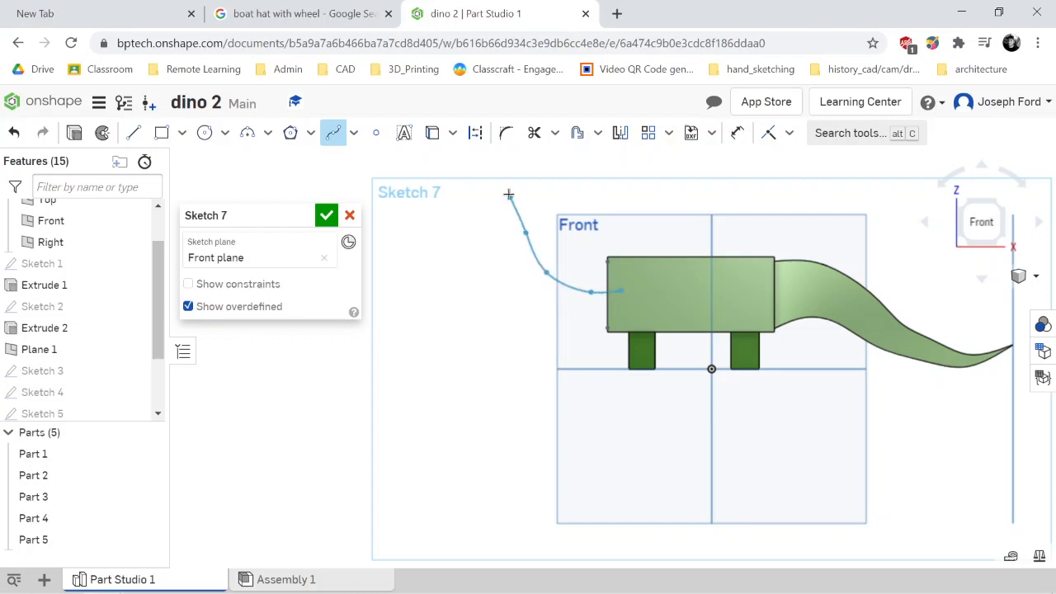
scroll(509, 194, down, 3)
scroll(508, 186, down, 2)
scroll(505, 178, up, 2)
scroll(506, 170, down, 2)
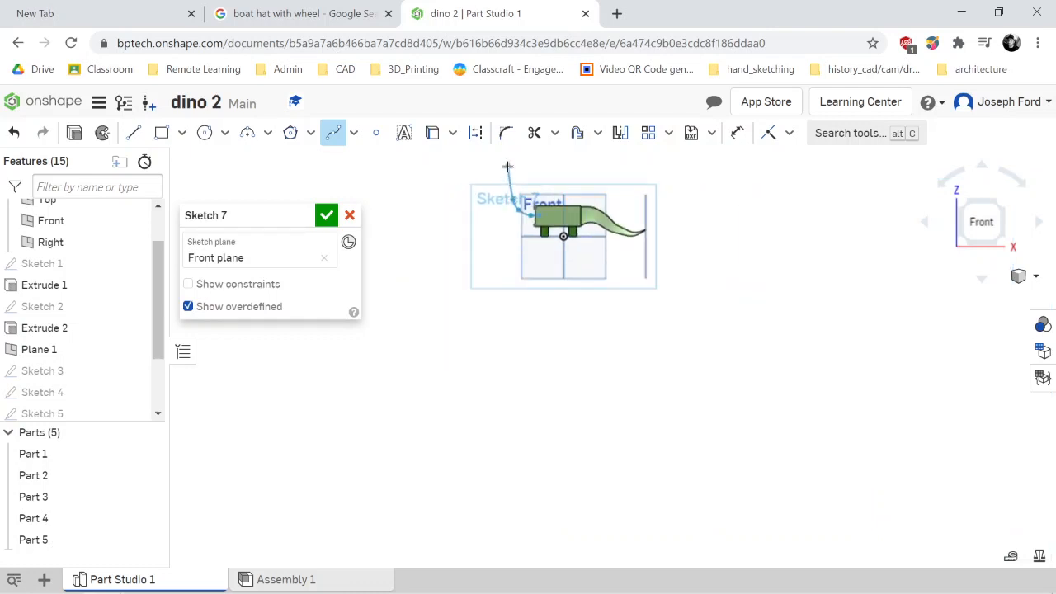
scroll(507, 164, up, 2)
scroll(502, 173, up, 2)
click(503, 172)
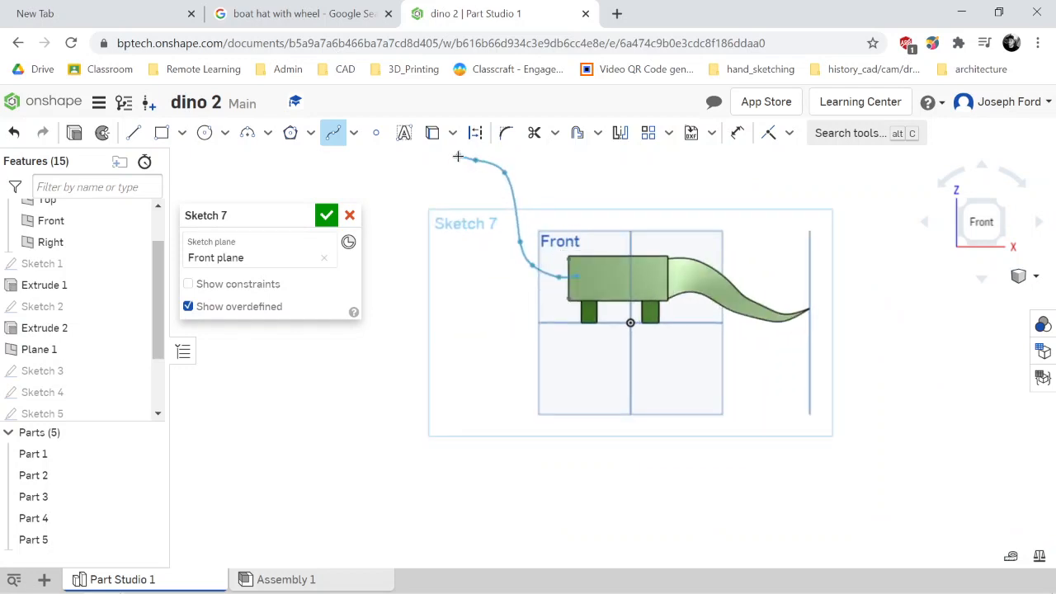
key(Escape)
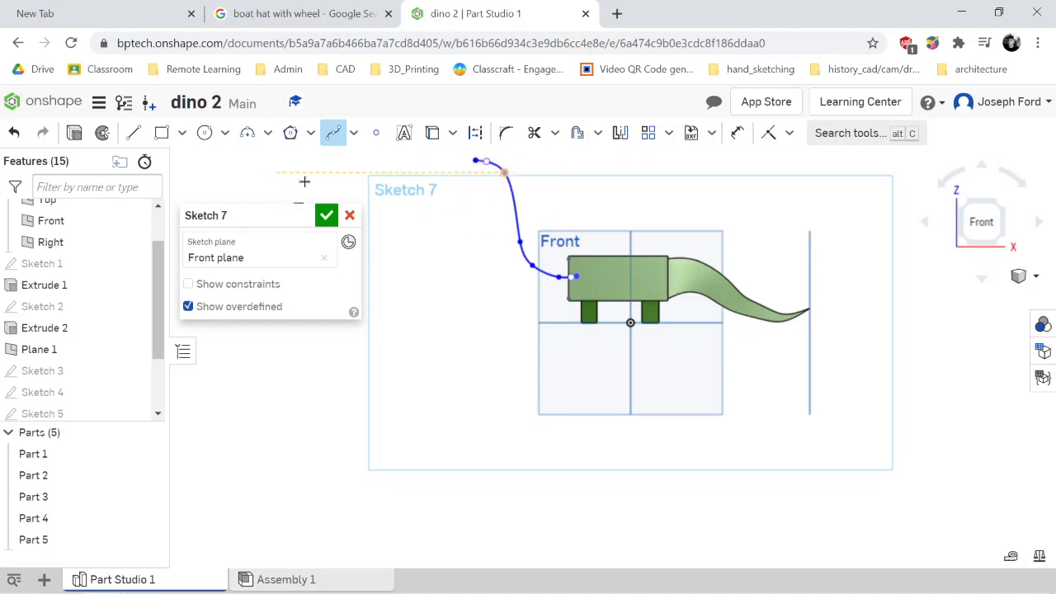
click(325, 217)
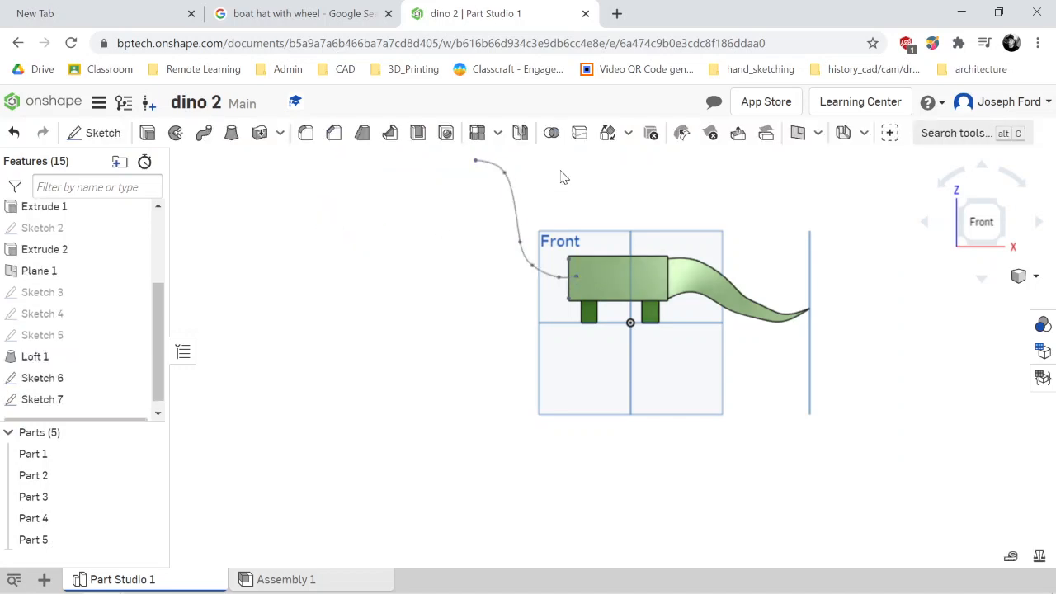
Create a plane offset 4.82 in from the Right plane, flipped to the side away from the tail, near the neck spline's upper end
click(796, 137)
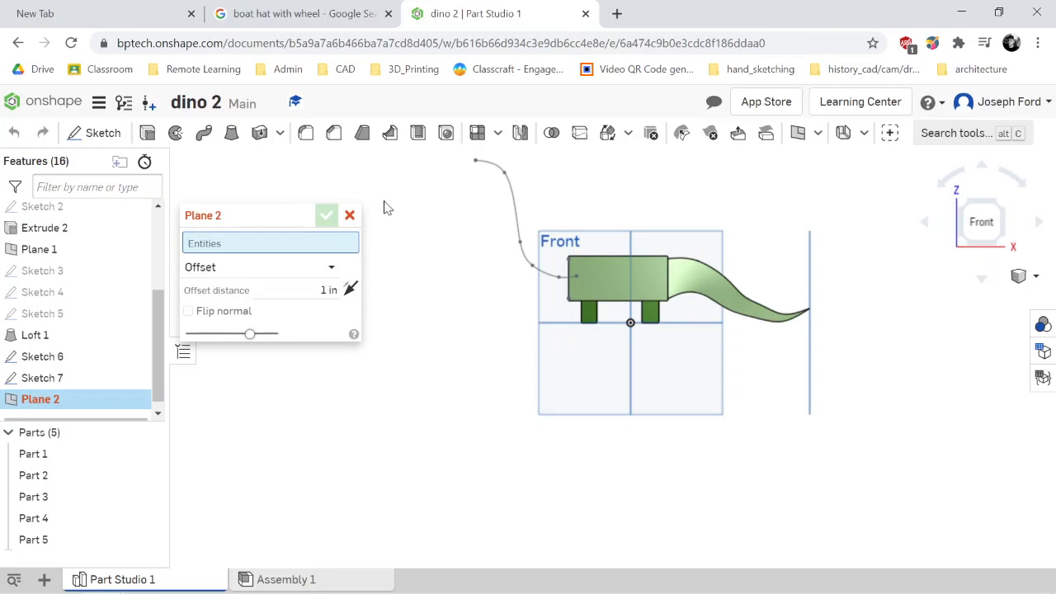
scroll(134, 276, up, 4)
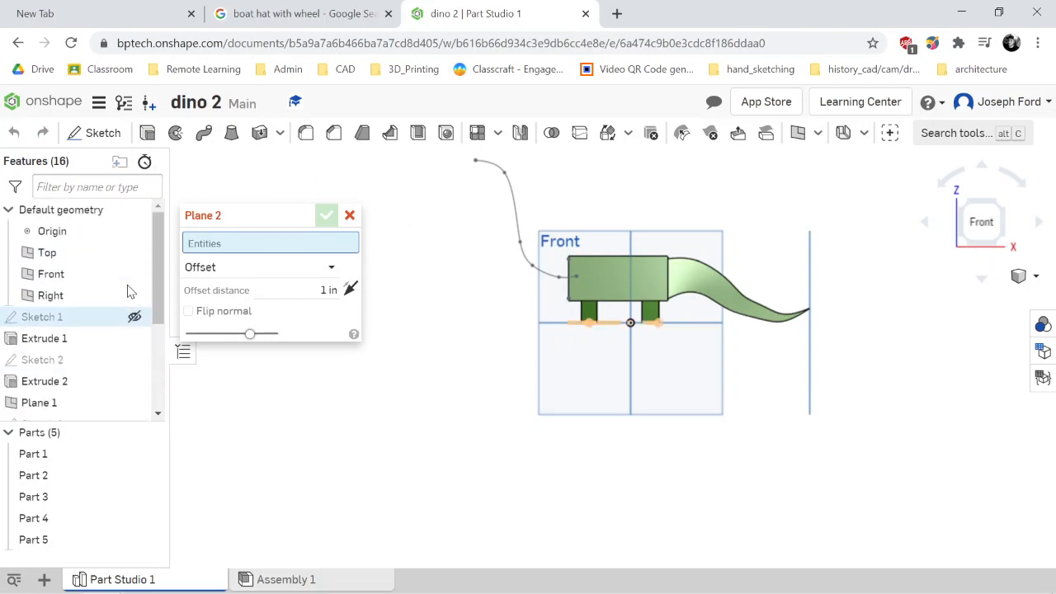
right_drag(442, 321, 619, 263)
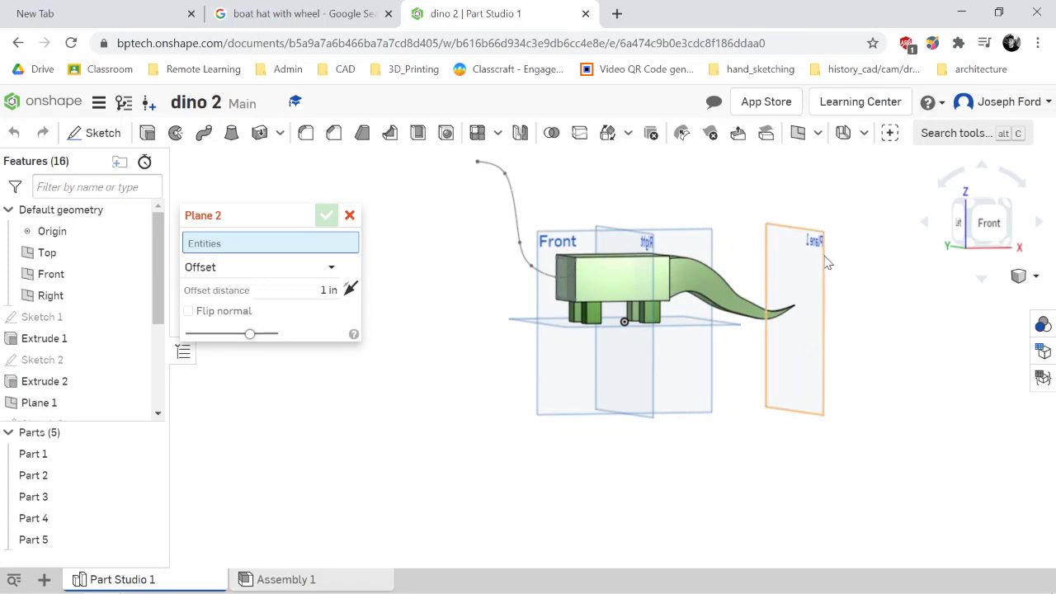
click(71, 298)
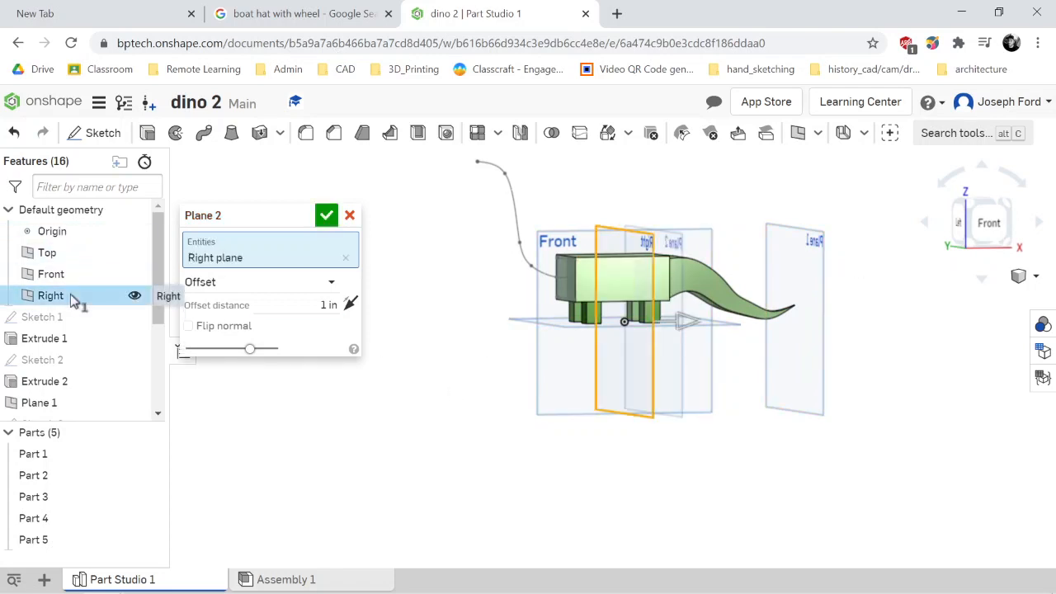
right_drag(467, 416, 449, 414)
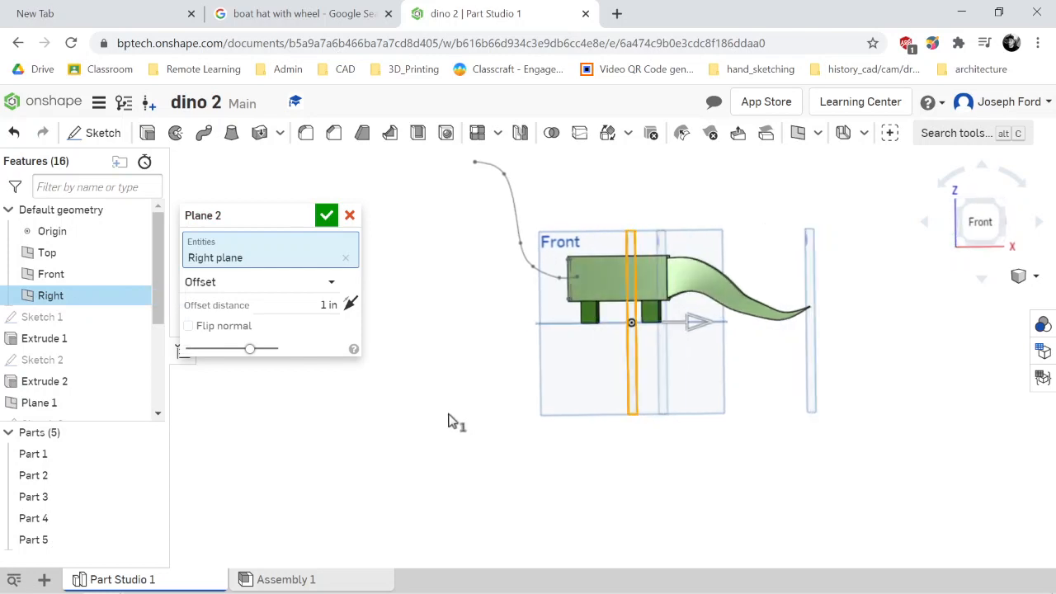
click(695, 324)
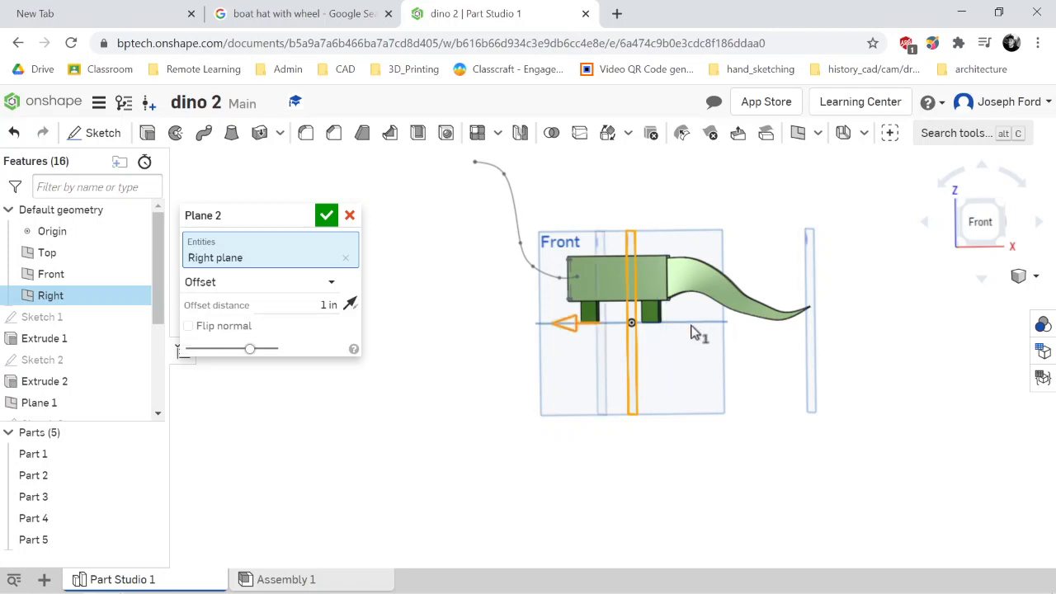
drag(567, 326, 471, 349)
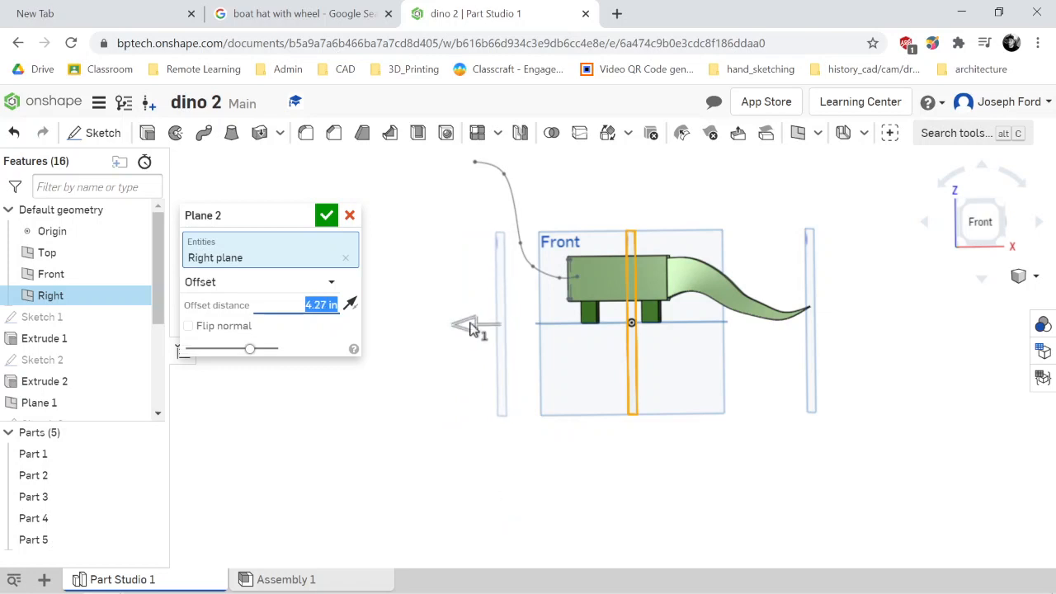
click(979, 221)
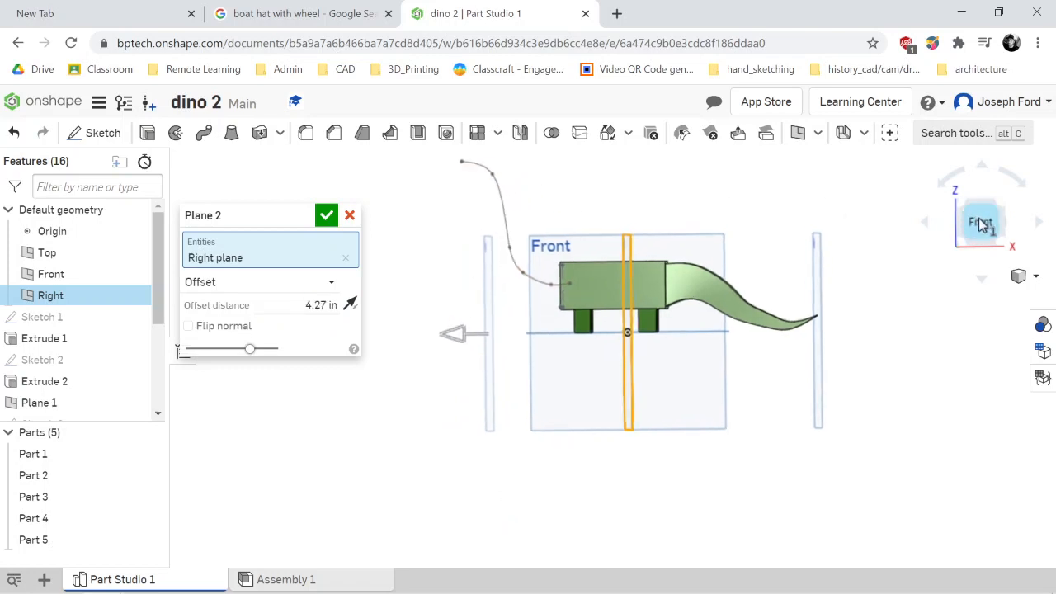
drag(250, 216, 748, 202)
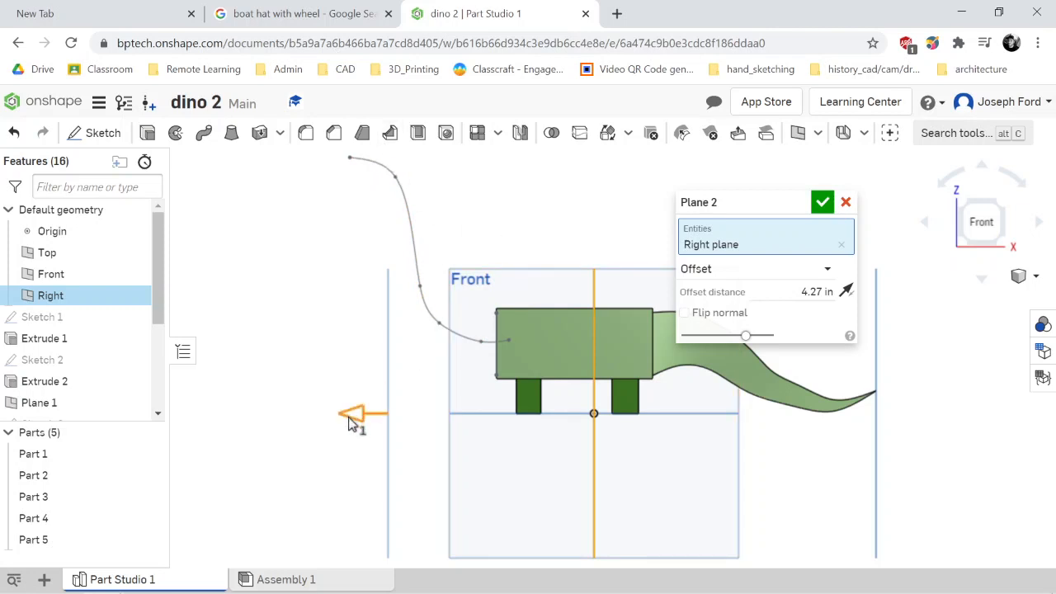
drag(357, 422, 336, 422)
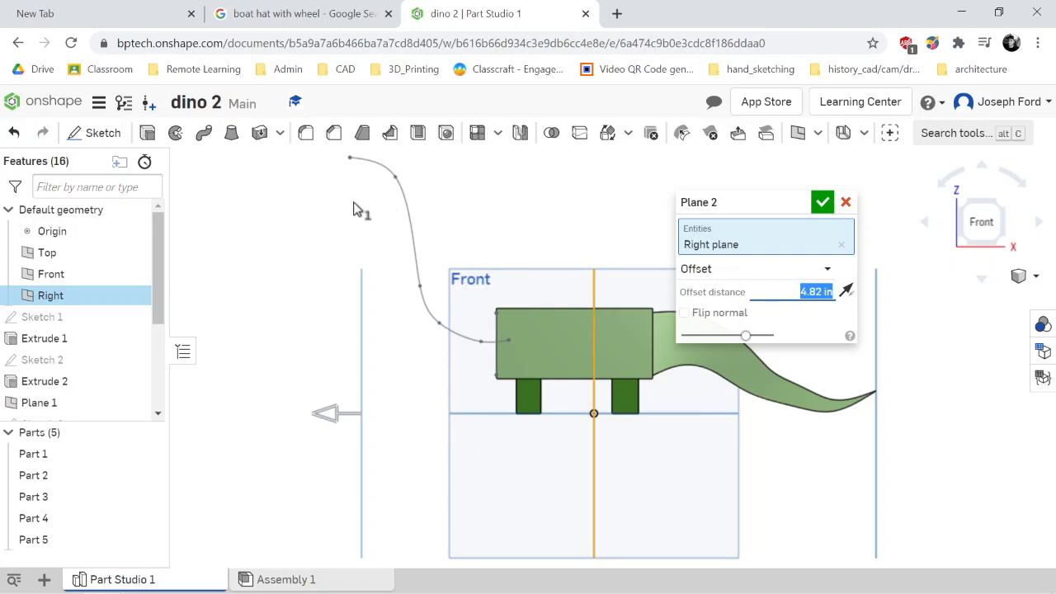
click(824, 207)
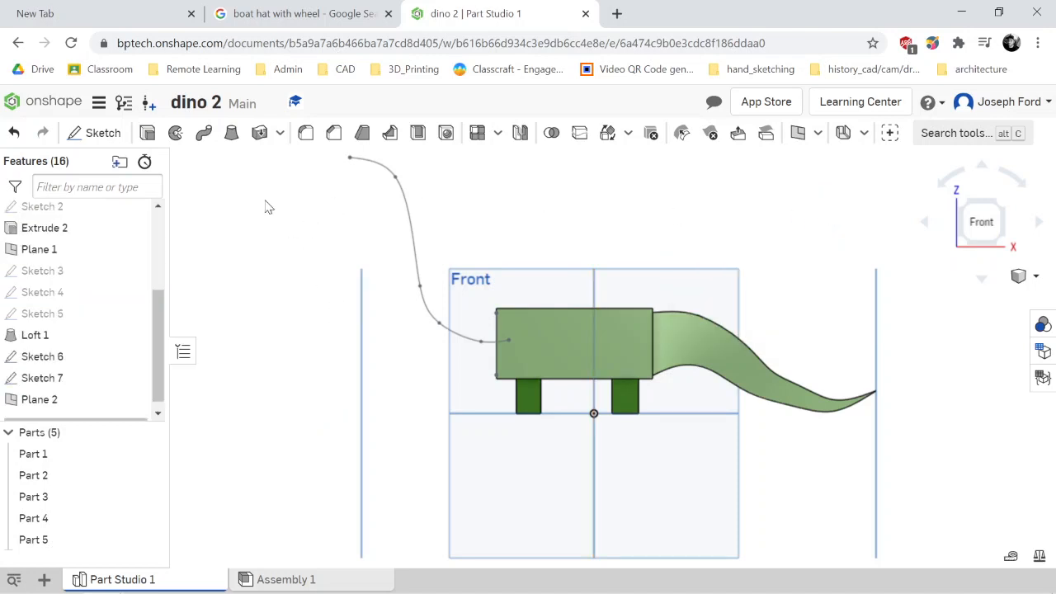
Sketch a circle about 0.66 in in diameter on Plane 2, centred in line with the neck spline's upper end, and accept the sketch
click(103, 134)
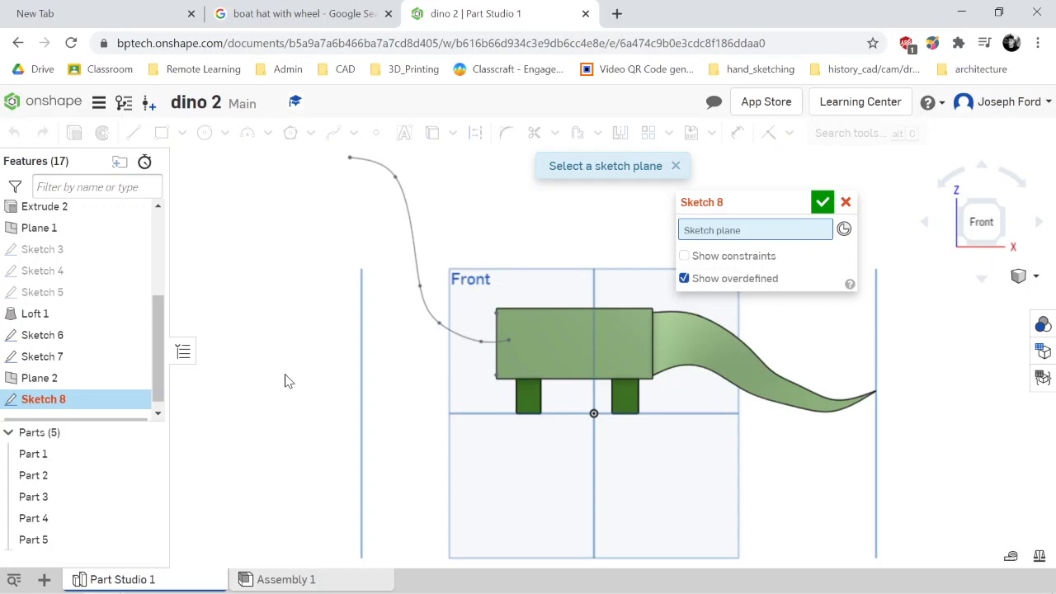
mouse_move(288, 380)
right_down()
mouse_move(304, 388)
mouse_move(304, 372)
right_up()
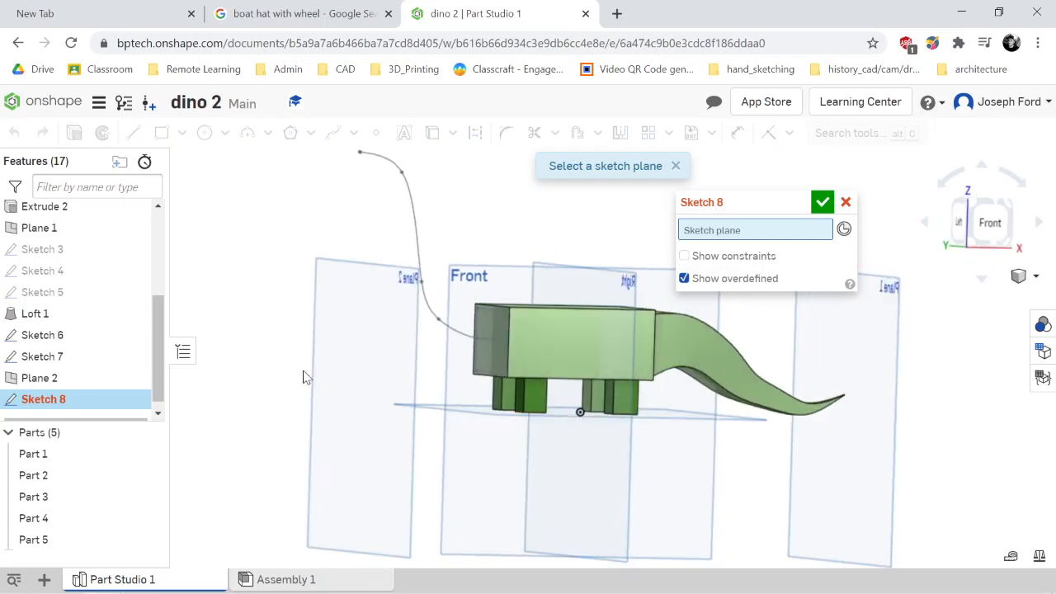
click(359, 302)
key(n)
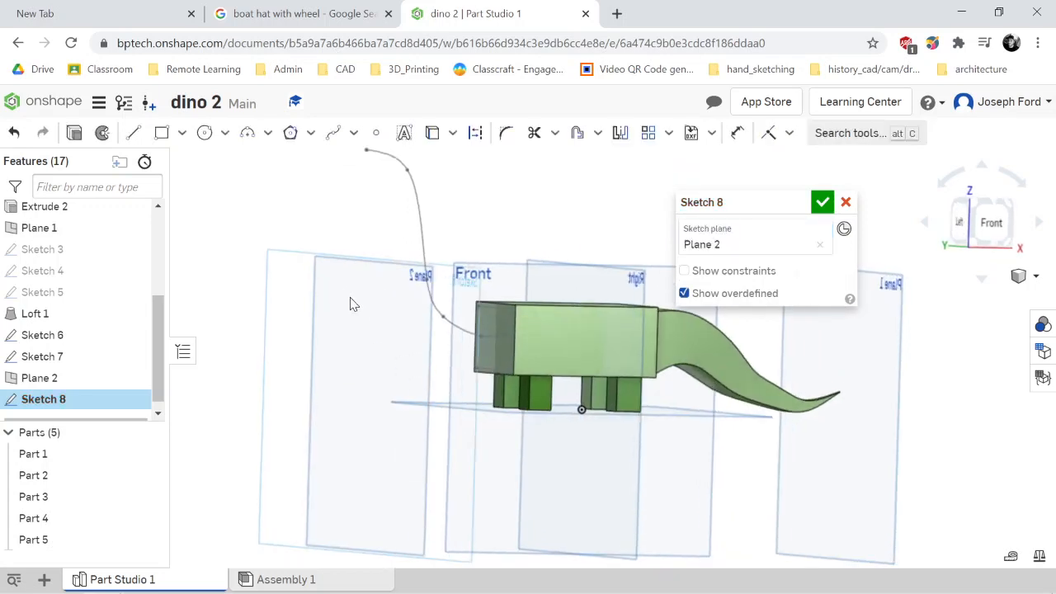
mouse_move(754, 198)
mouse_down()
mouse_move(514, 217)
mouse_move(272, 185)
mouse_move(260, 174)
mouse_up()
scroll(647, 161, down, 10)
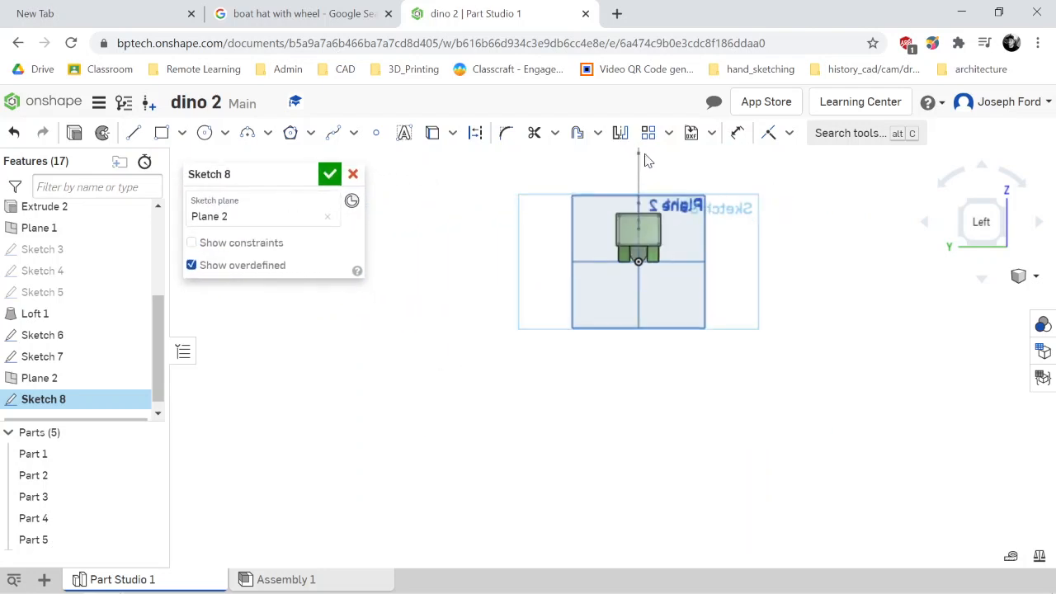
scroll(652, 177, up, 10)
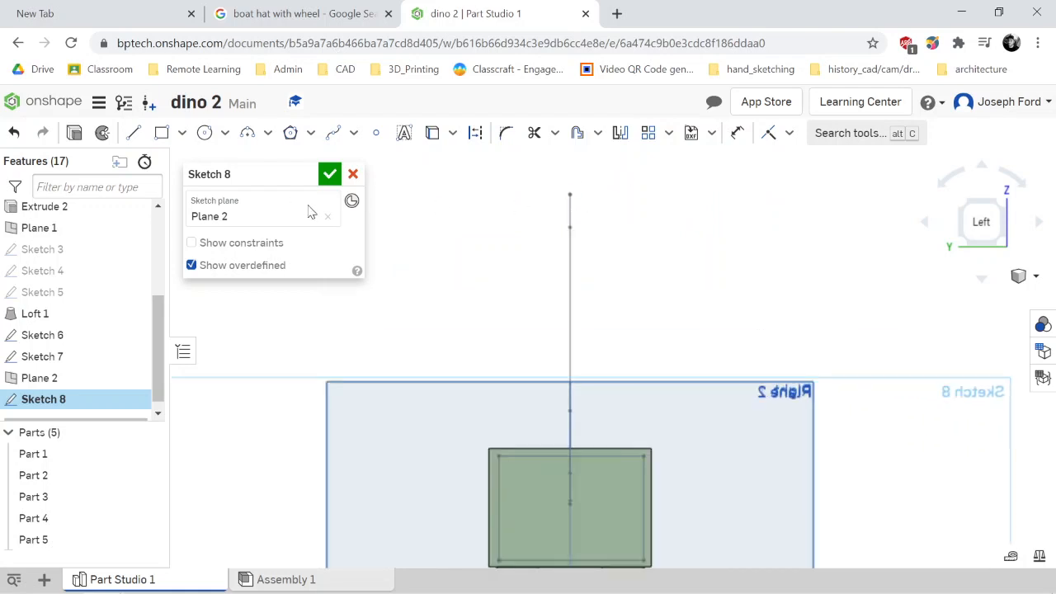
click(205, 133)
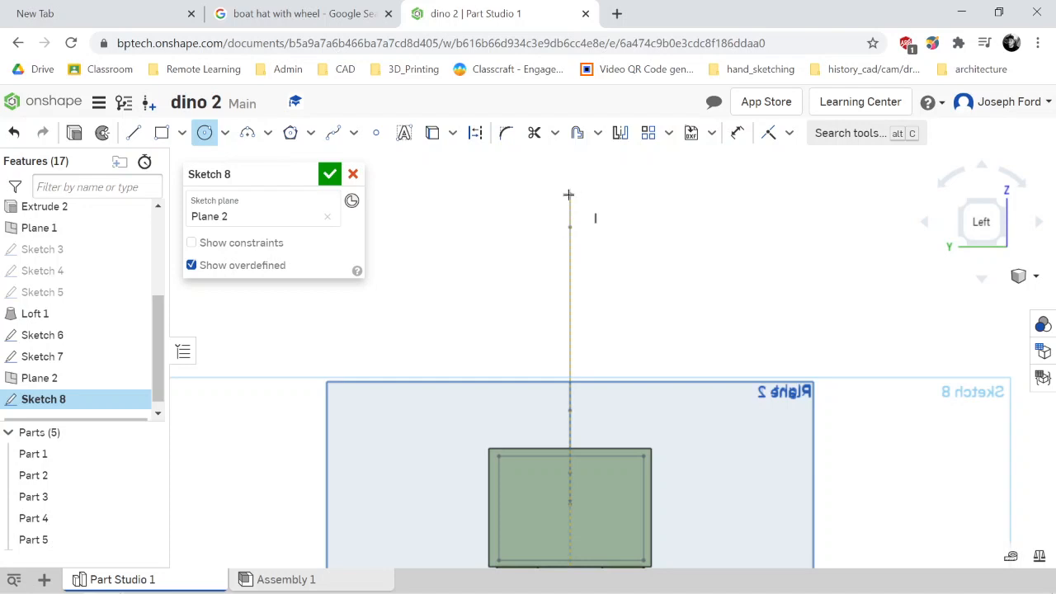
click(568, 195)
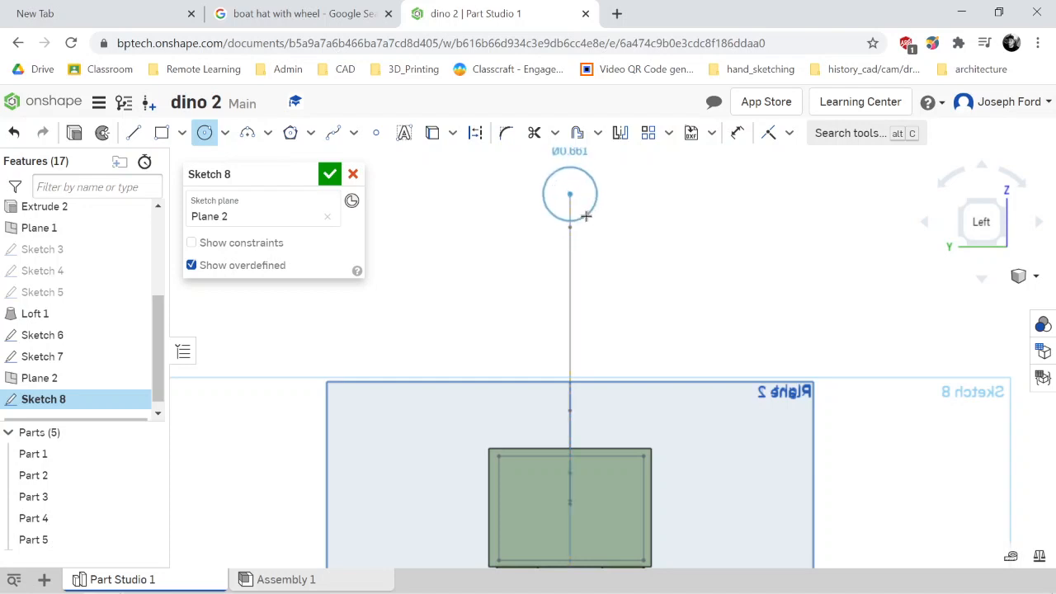
click(585, 215)
right_drag(663, 249, 618, 252)
scroll(497, 243, down, 2)
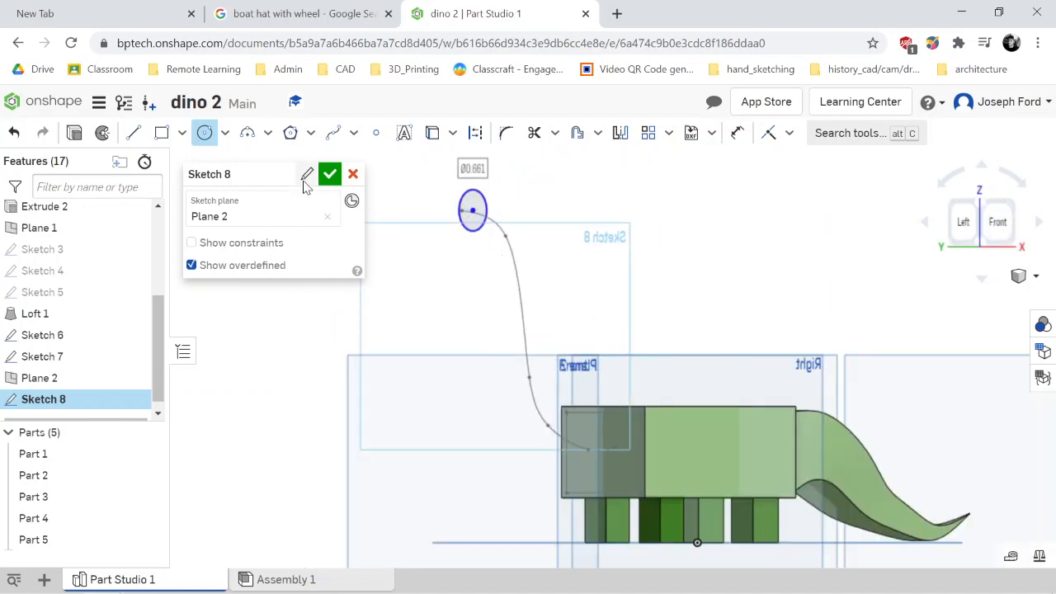
click(329, 174)
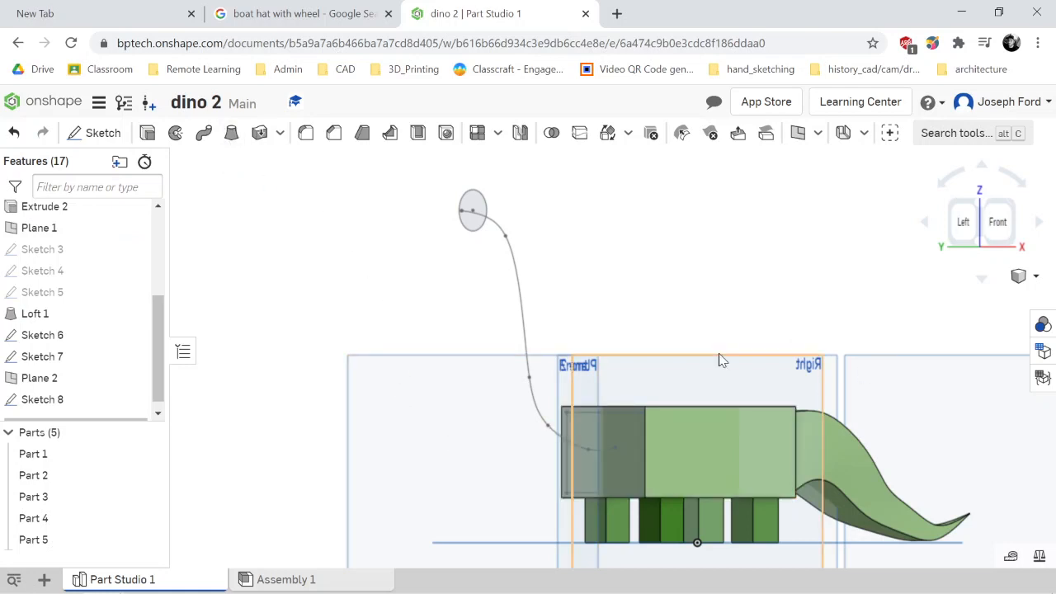
Hide all the planes so that only the dinosaur and the neck sketches are displayed
scroll(682, 261, down, 5)
scroll(662, 423, up, 3)
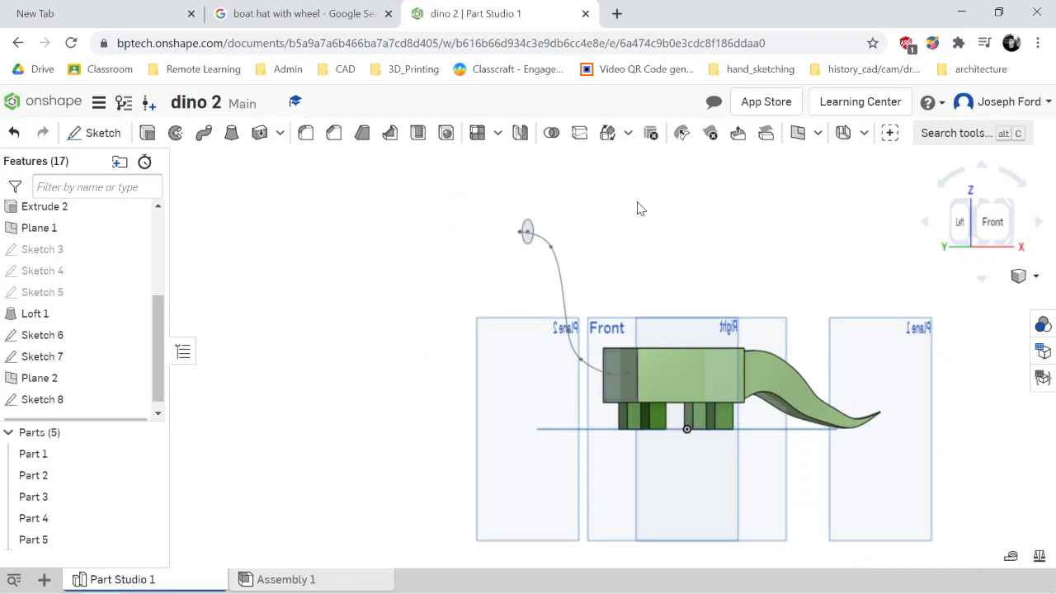
key(p)
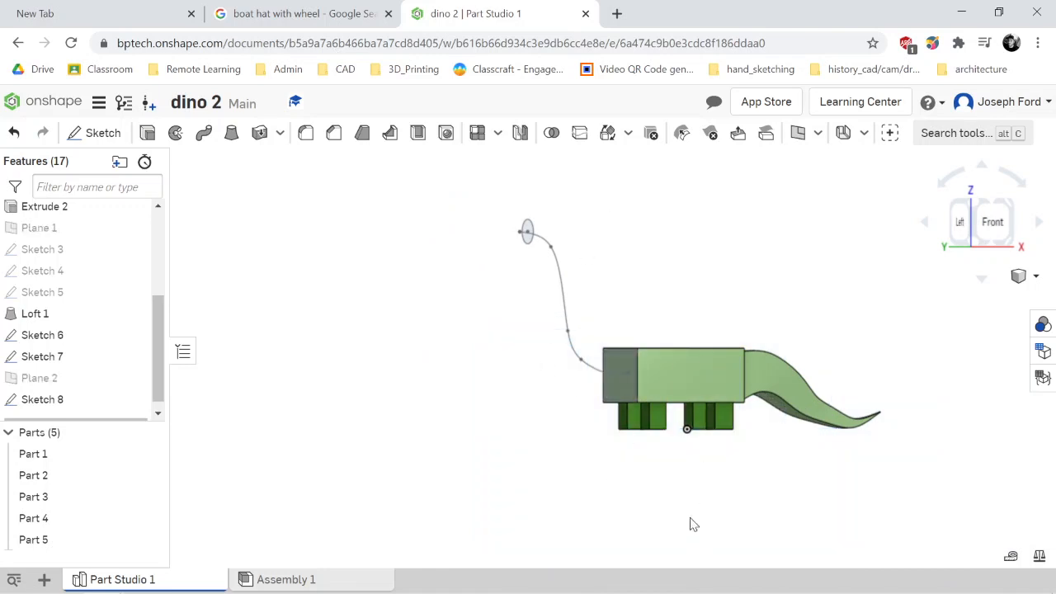
scroll(589, 221, up, 3)
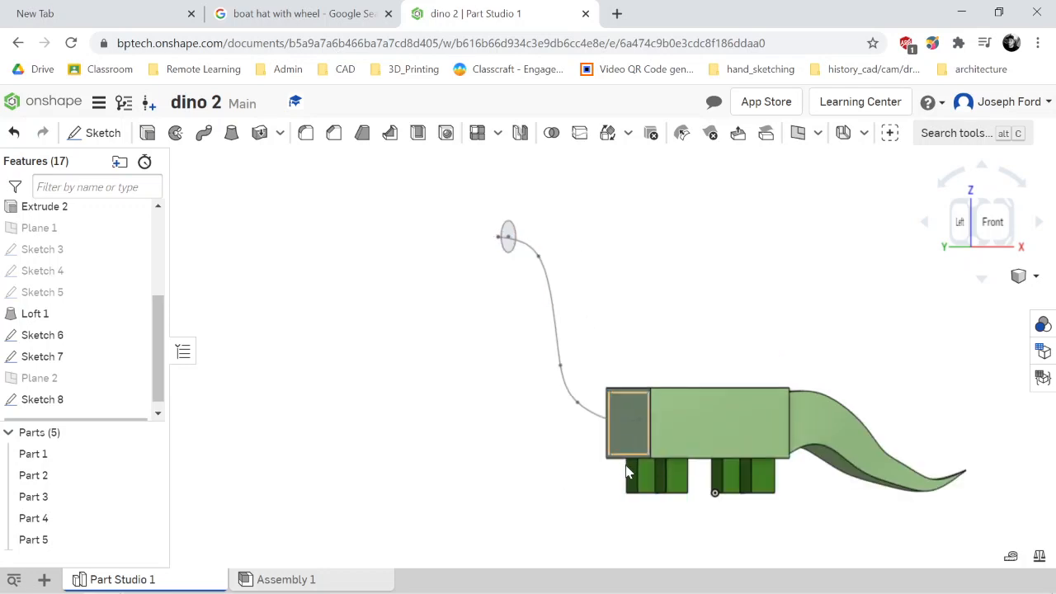
scroll(600, 400, down, 3)
scroll(742, 524, up, 2)
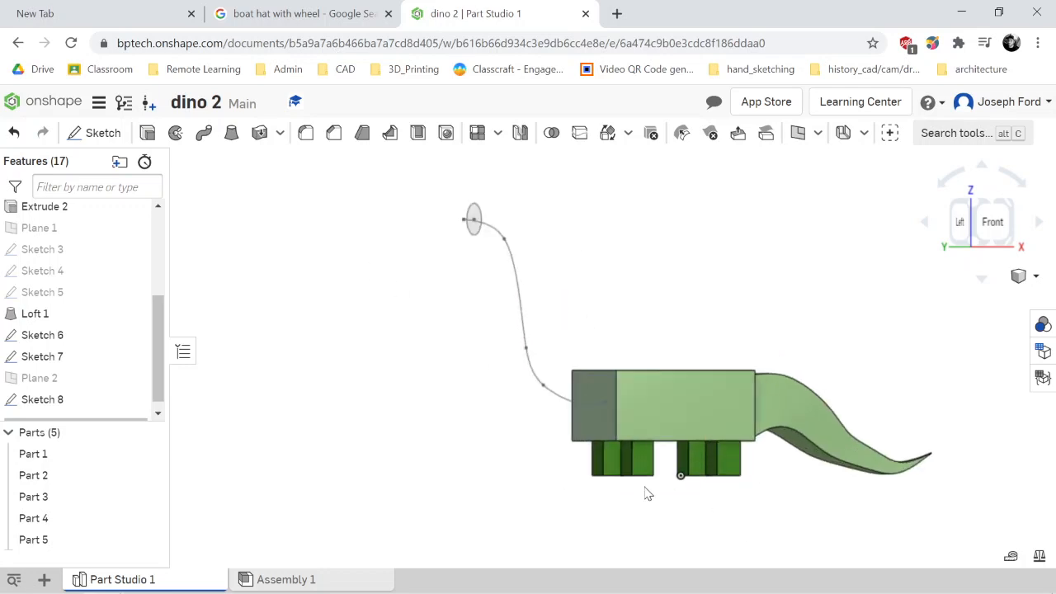
Loft the neck from the circle to the rectangle on the body's end face, added to Part 5, using the S-shaped spline as path
click(233, 137)
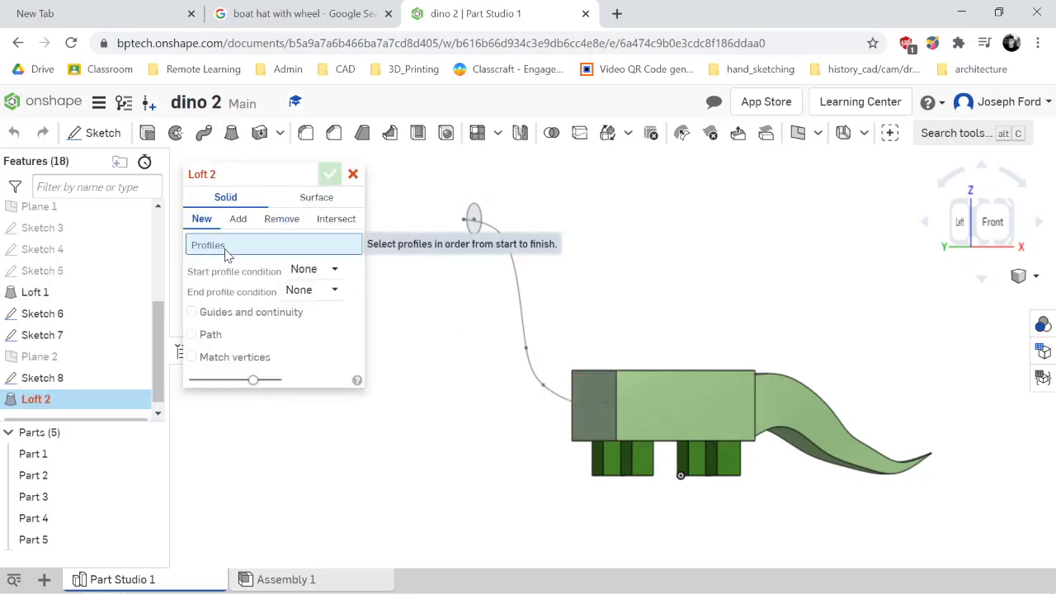
click(476, 219)
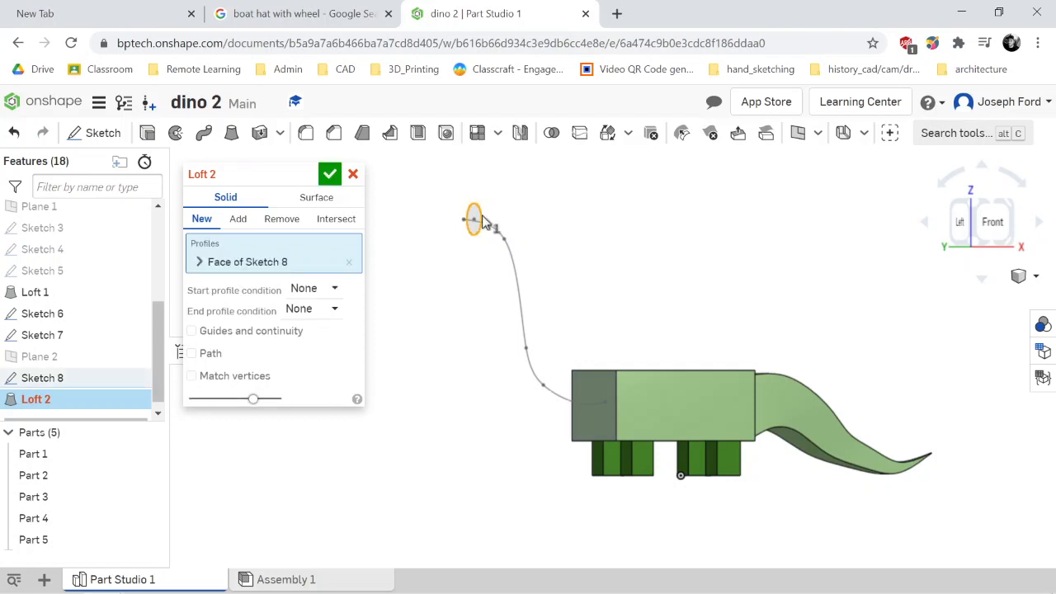
click(590, 386)
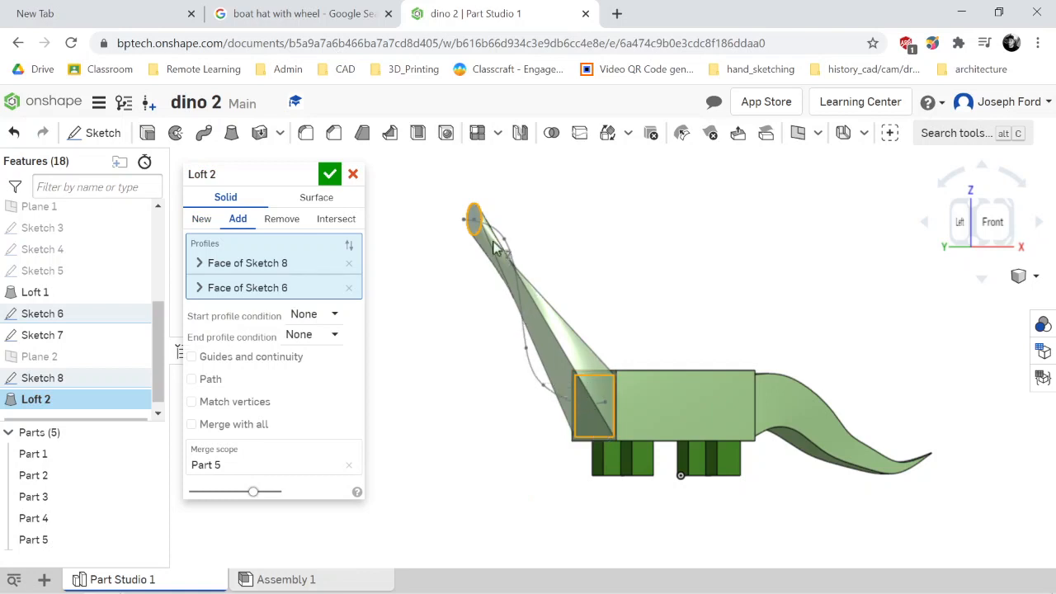
click(192, 380)
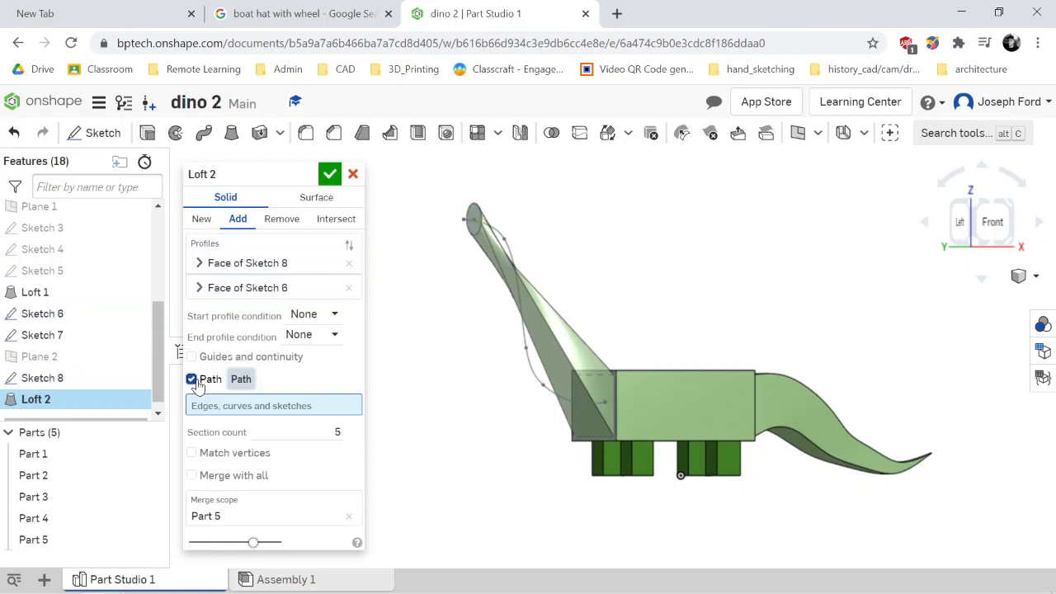
click(532, 373)
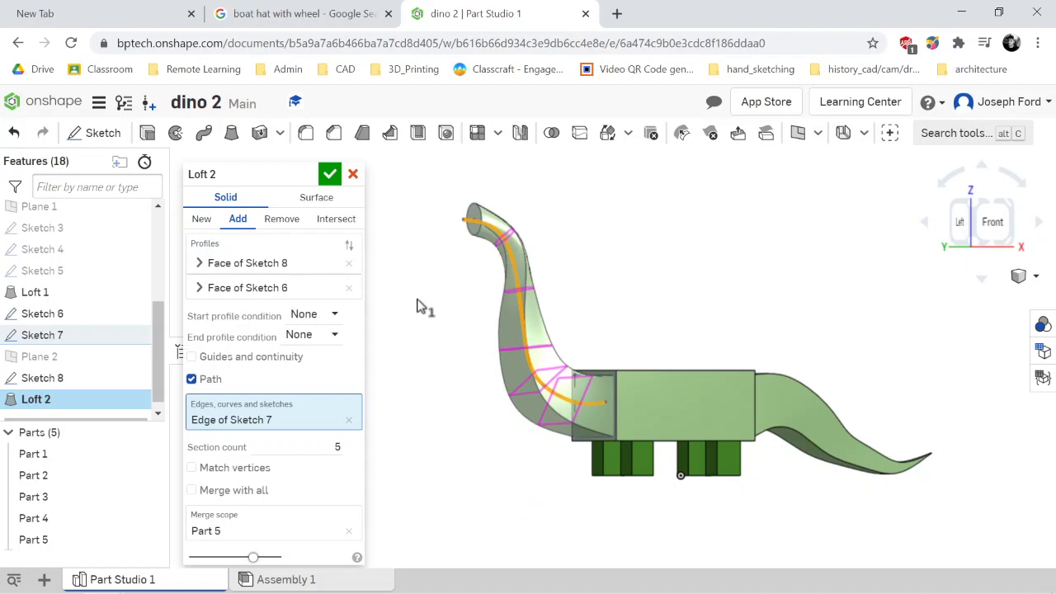
click(329, 175)
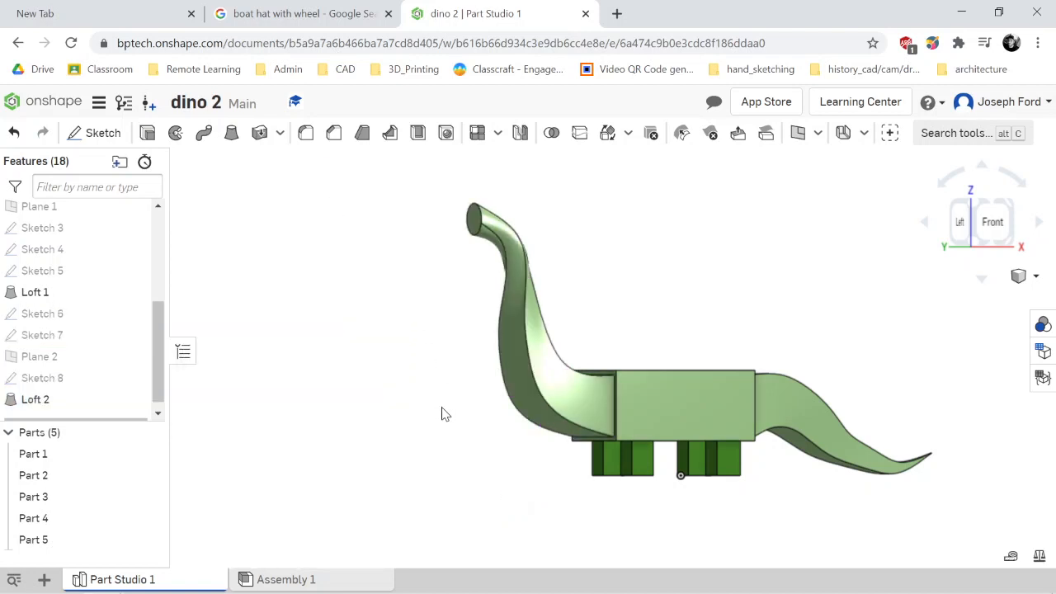
Show the planes again and start a new sketch on the Front plane in front view
right_drag(419, 438, 405, 455)
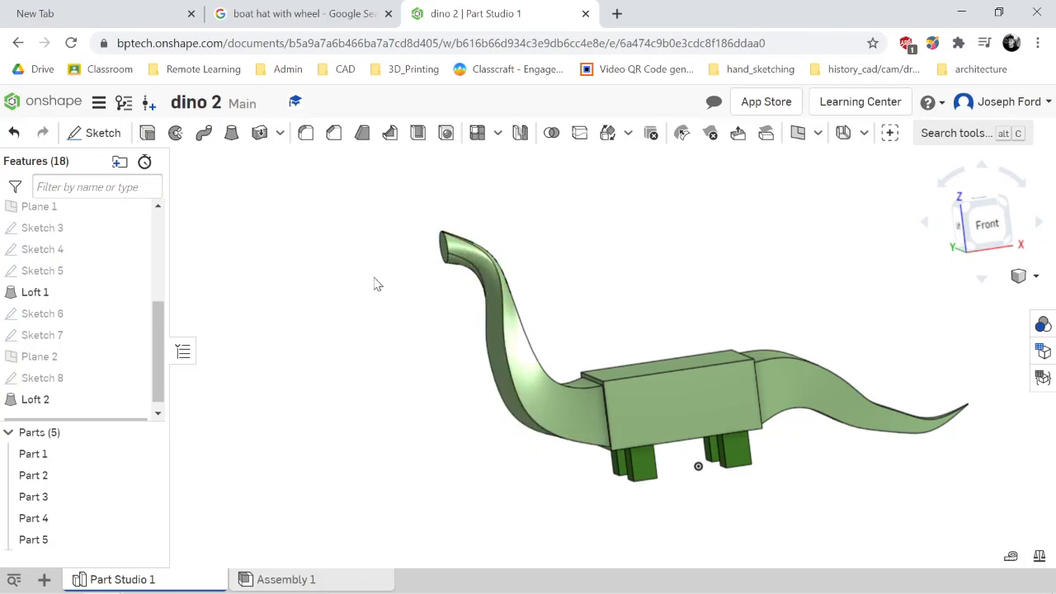
click(986, 224)
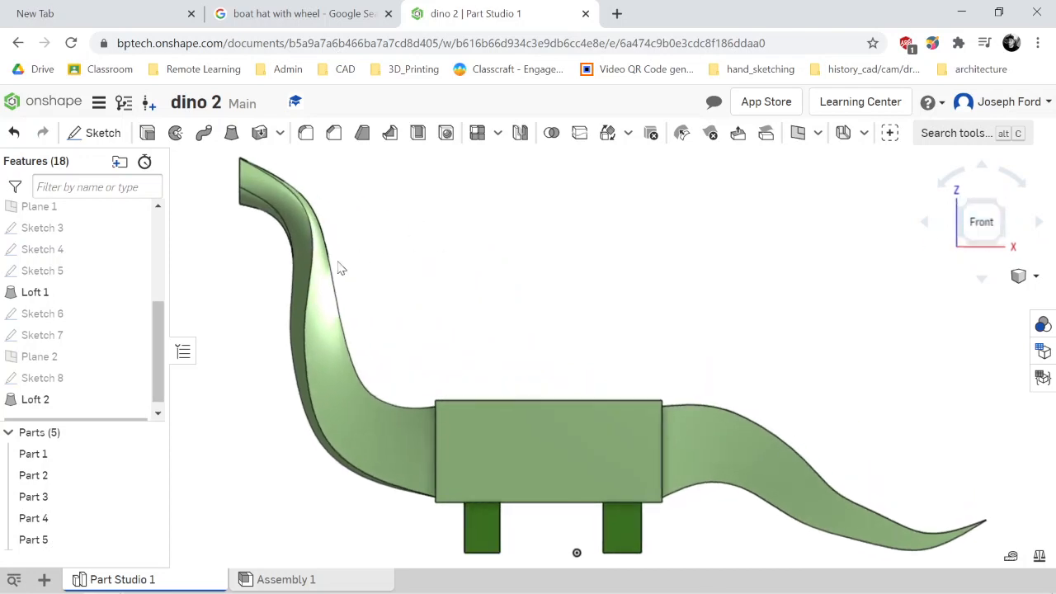
scroll(206, 248, up, 5)
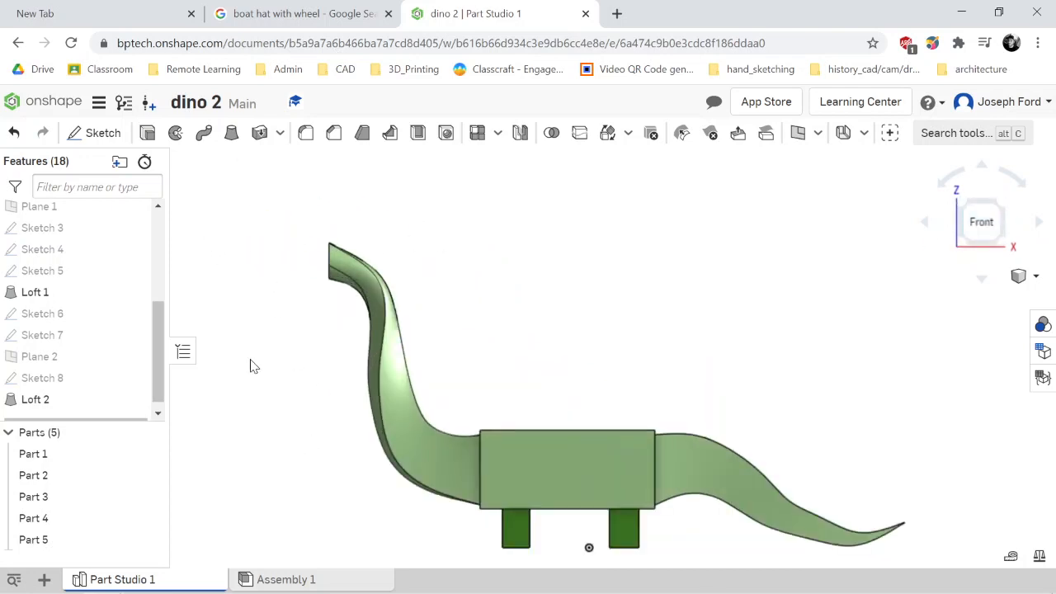
scroll(321, 404, down, 3)
right_drag(308, 424, 307, 423)
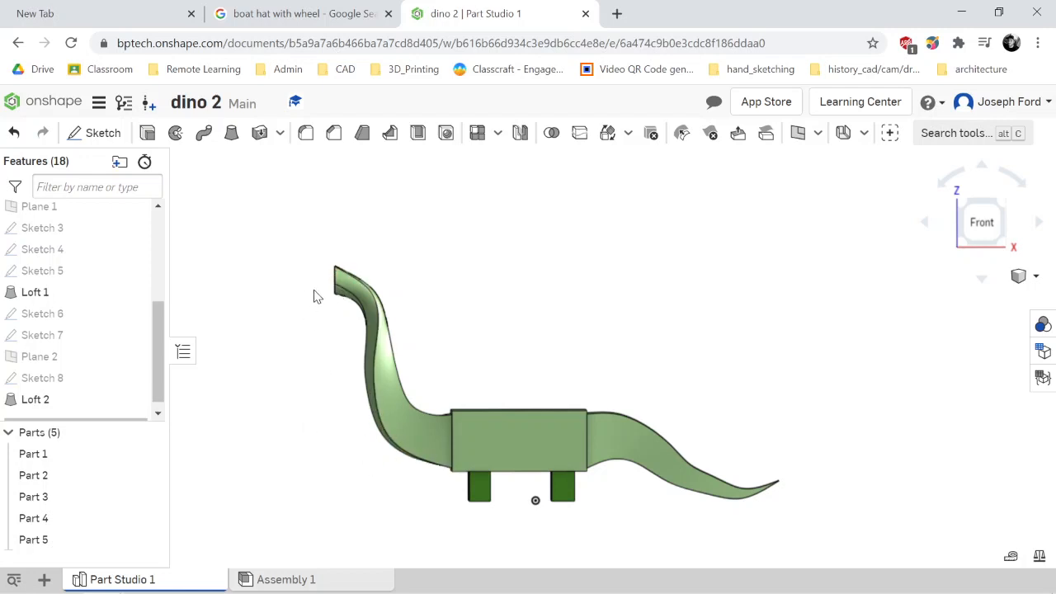
key(p)
scroll(280, 475, down, 3)
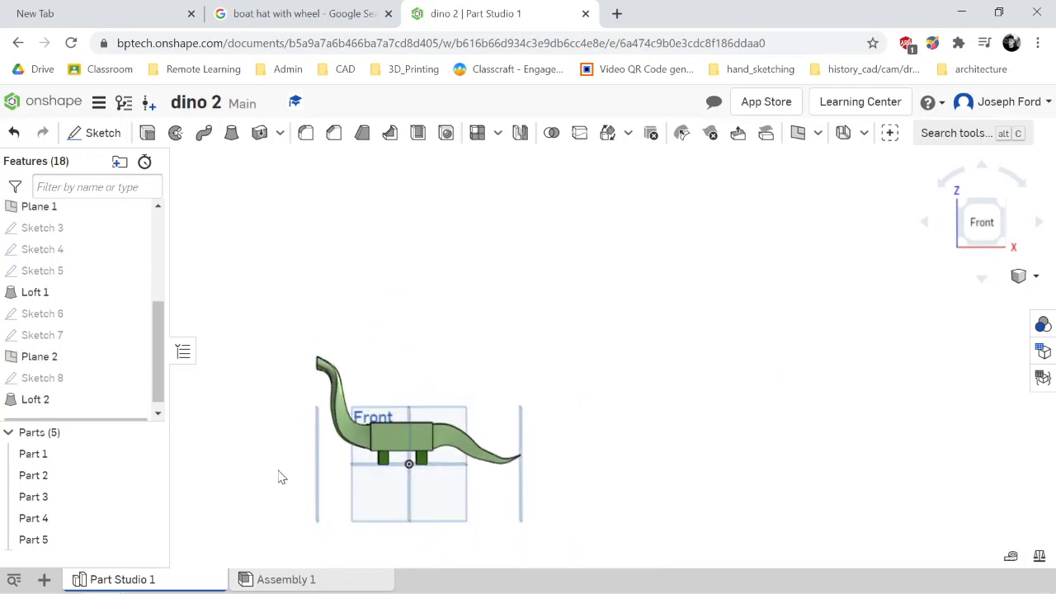
scroll(322, 375, up, 3)
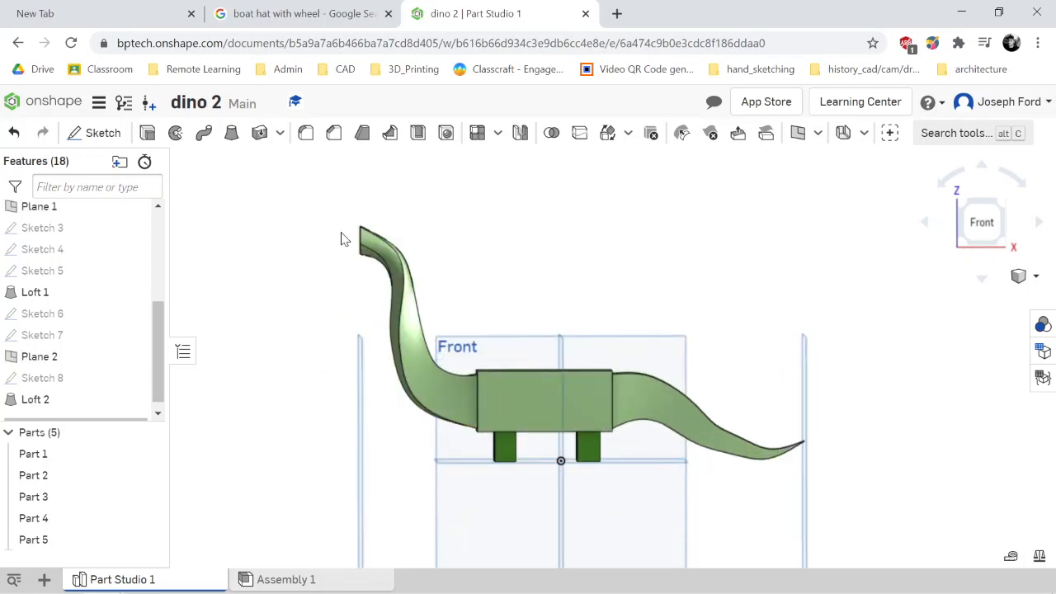
click(88, 141)
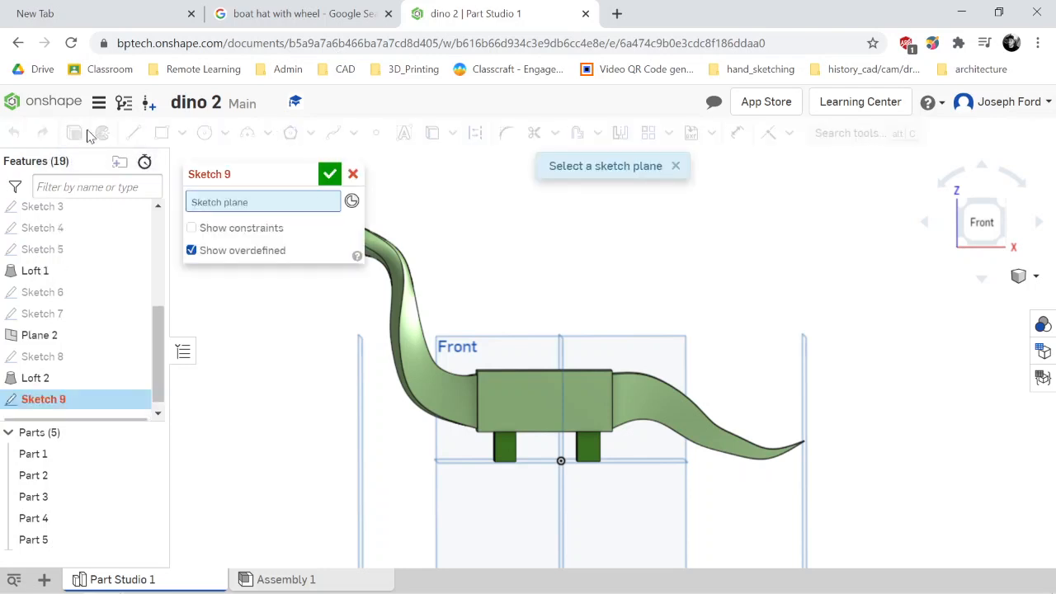
click(464, 352)
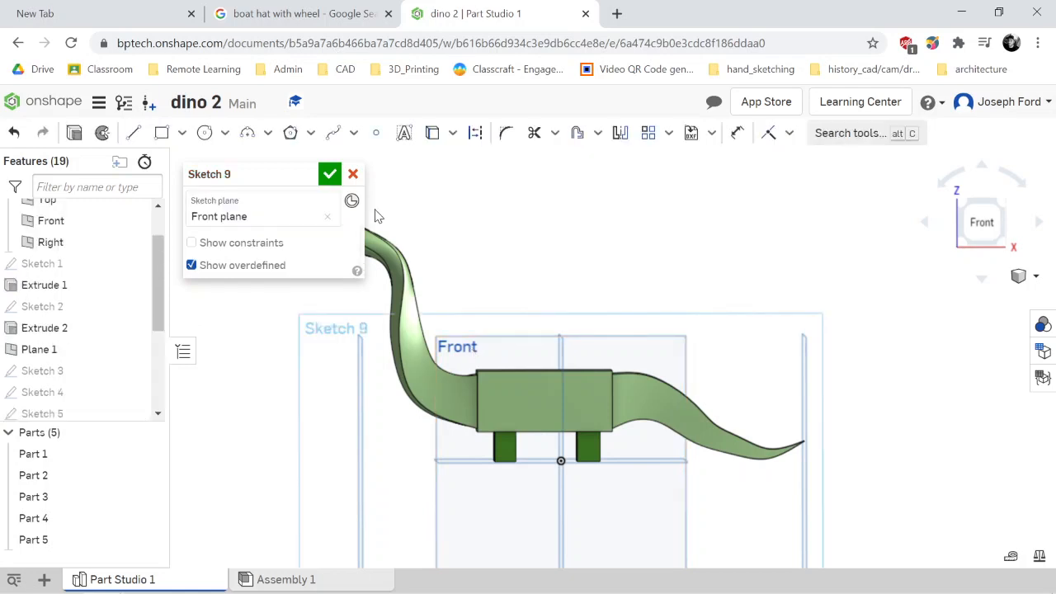
drag(245, 173, 697, 203)
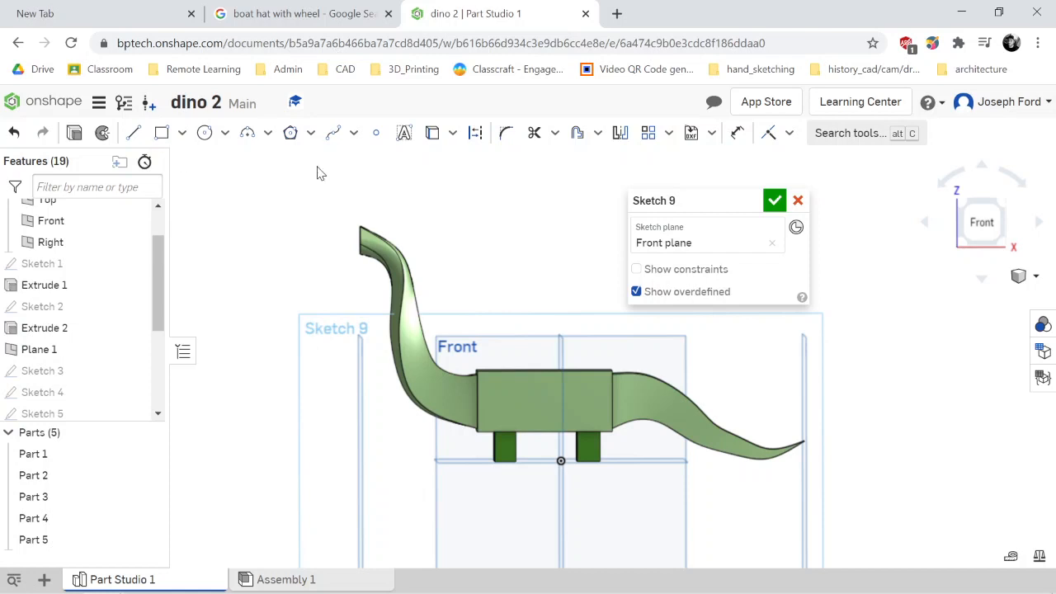
Sketch a tilted ellipse for the head over the neck's upper end, about 2.03 in along its major axis and 1.07 in across
scroll(372, 212, up, 4)
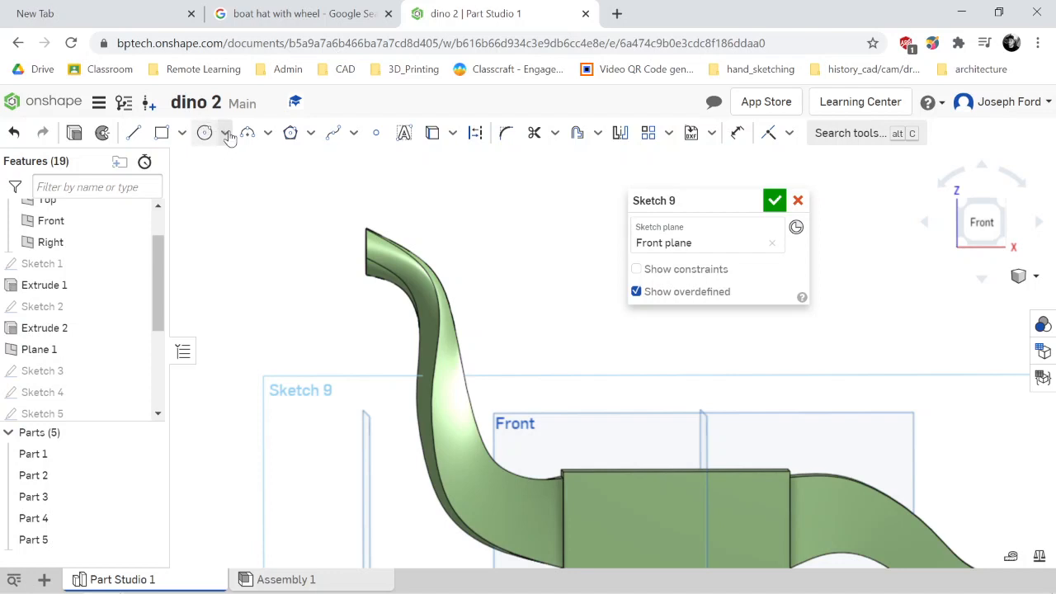
click(225, 135)
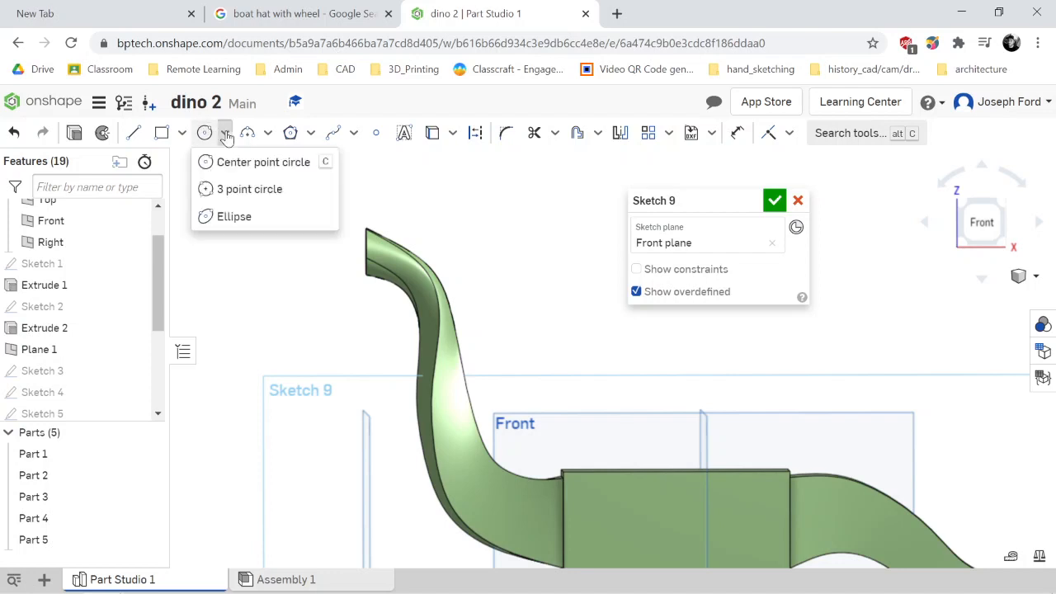
click(231, 217)
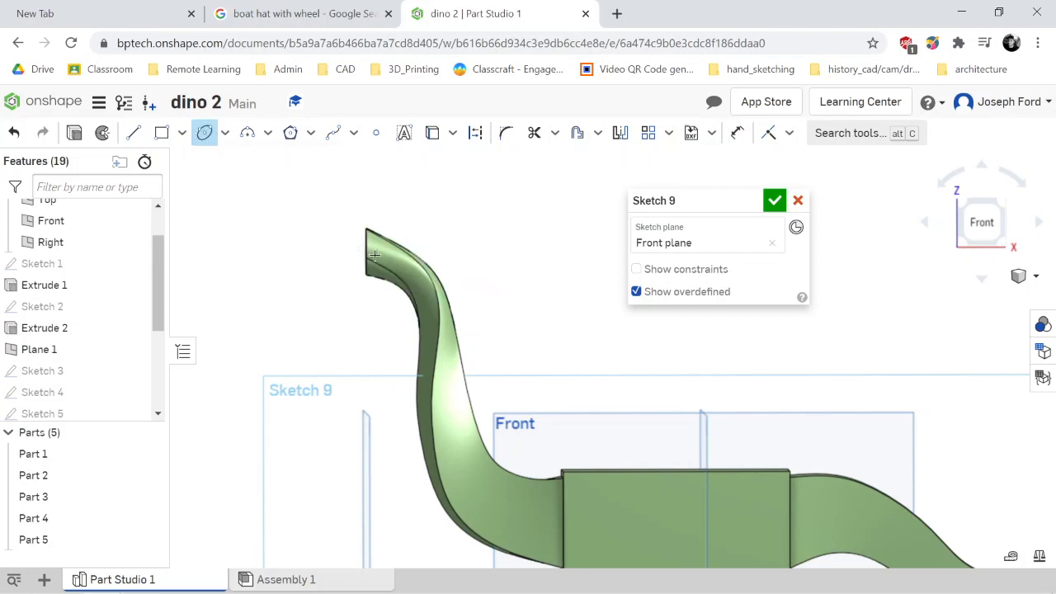
click(322, 246)
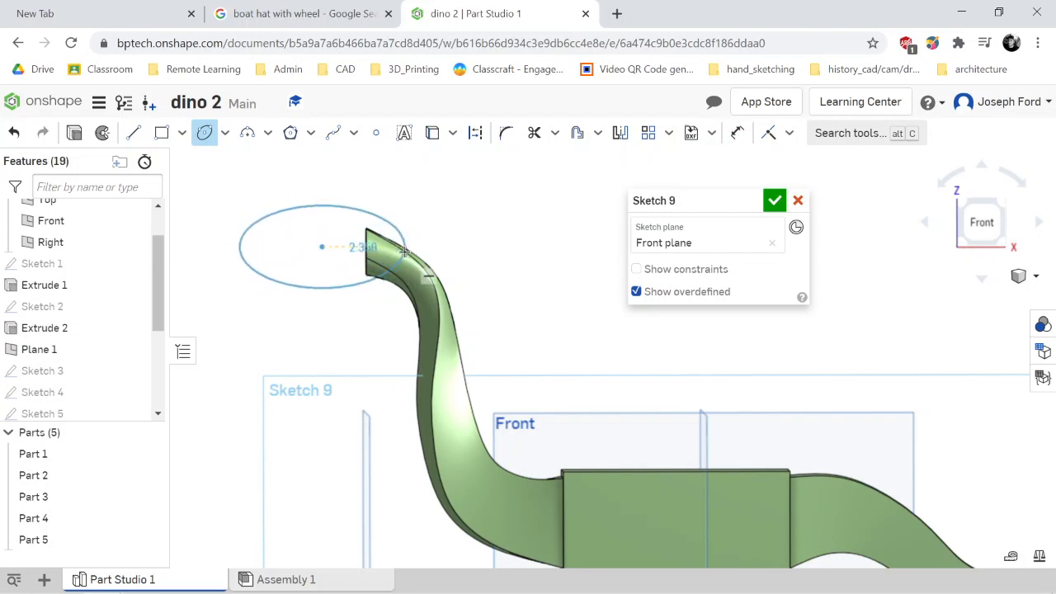
key(Escape)
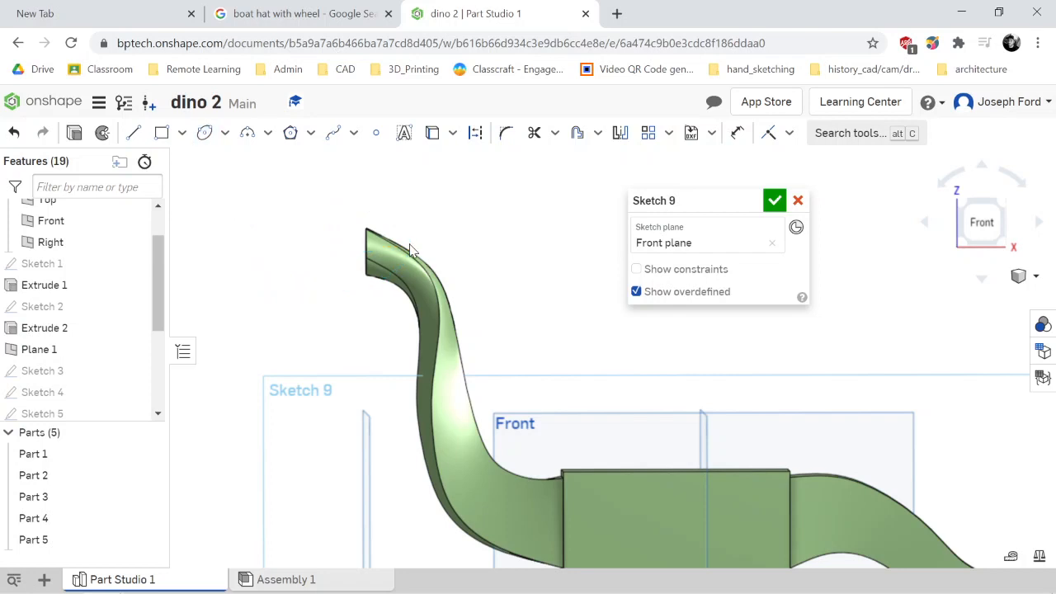
click(205, 133)
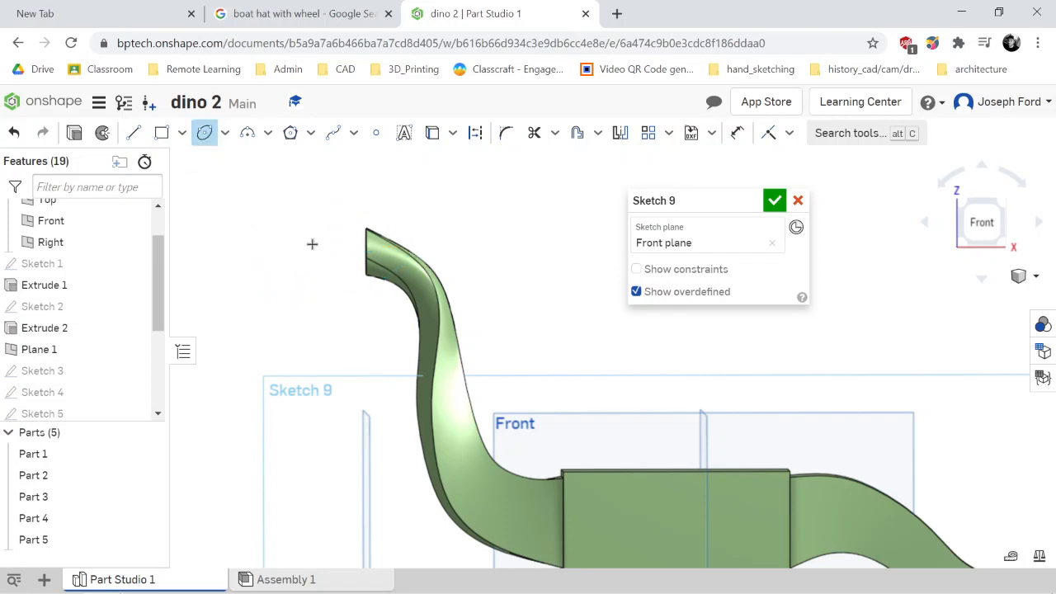
click(331, 251)
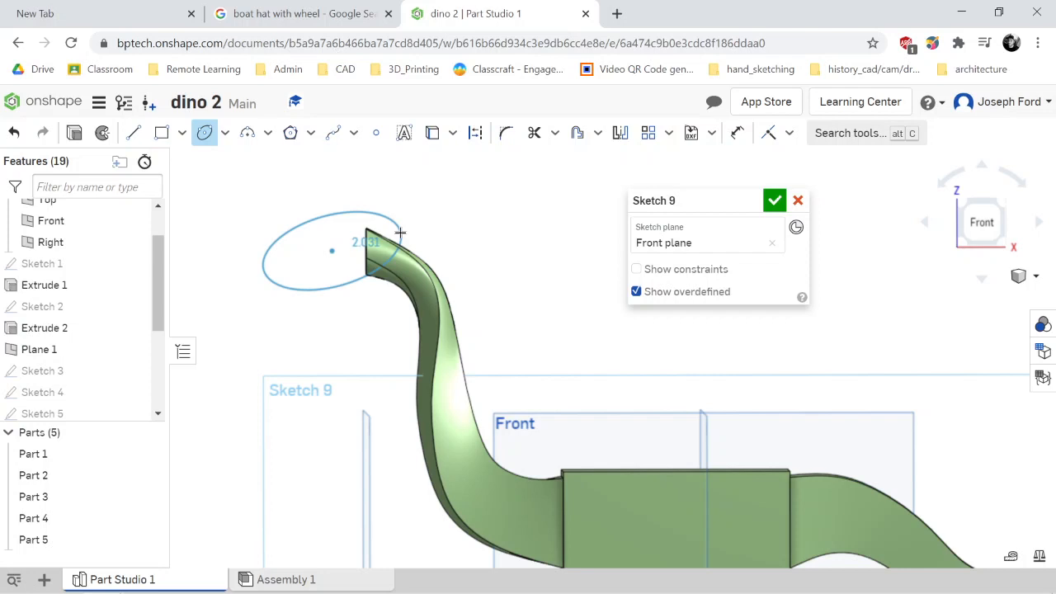
click(400, 233)
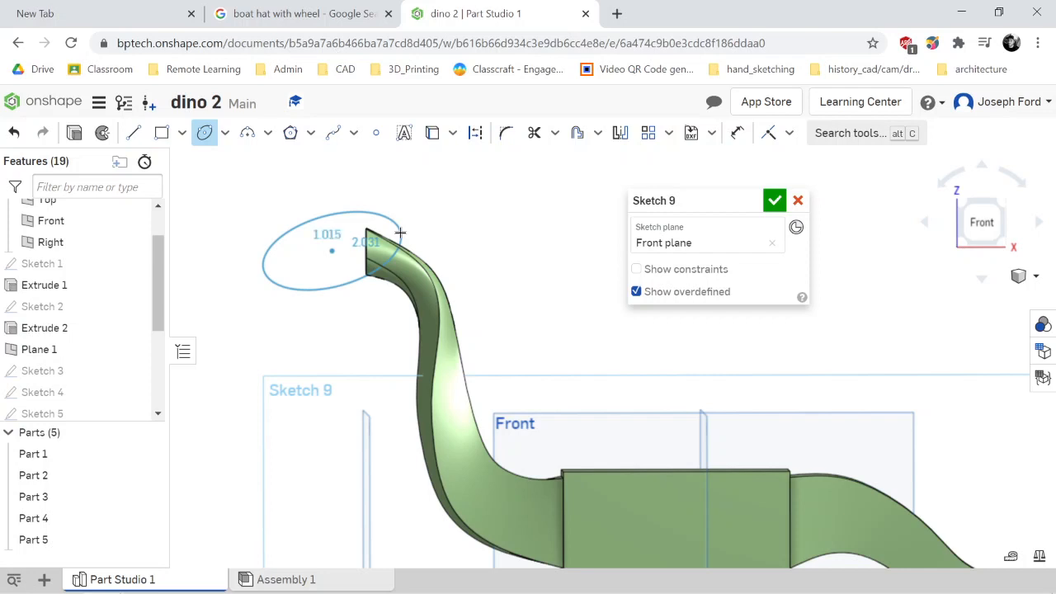
click(347, 214)
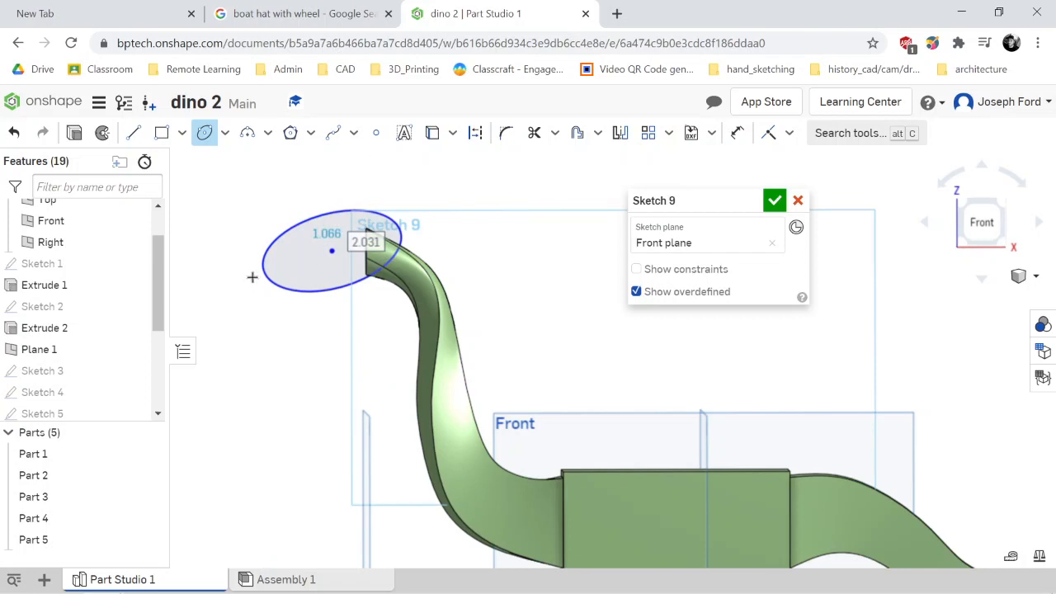
Draw a line from end to end through the ellipse's centre along its major axis, about 2.03 in long, and trim away the upper half
key(l)
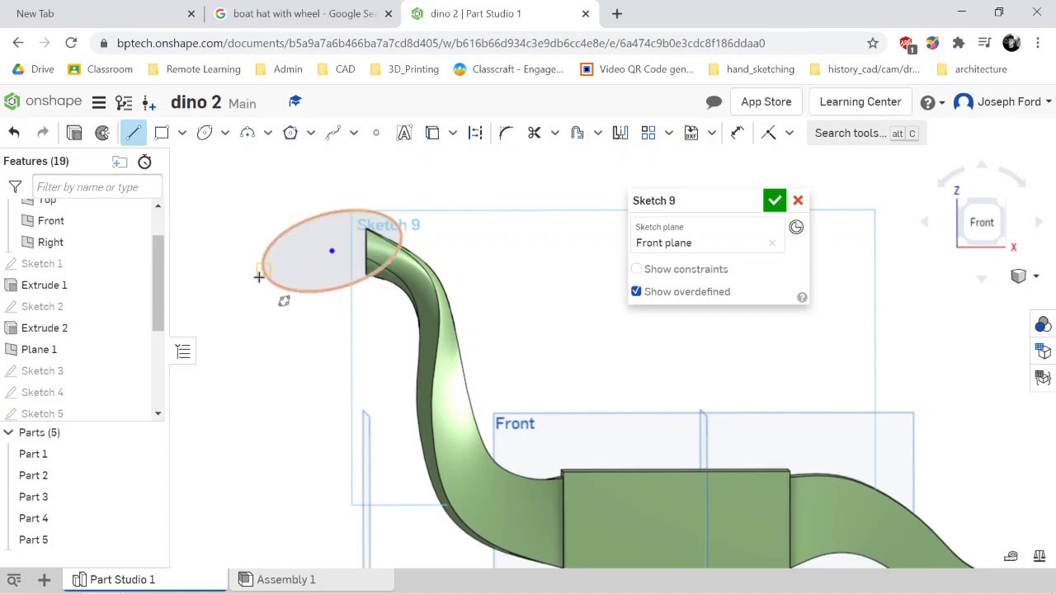
click(332, 250)
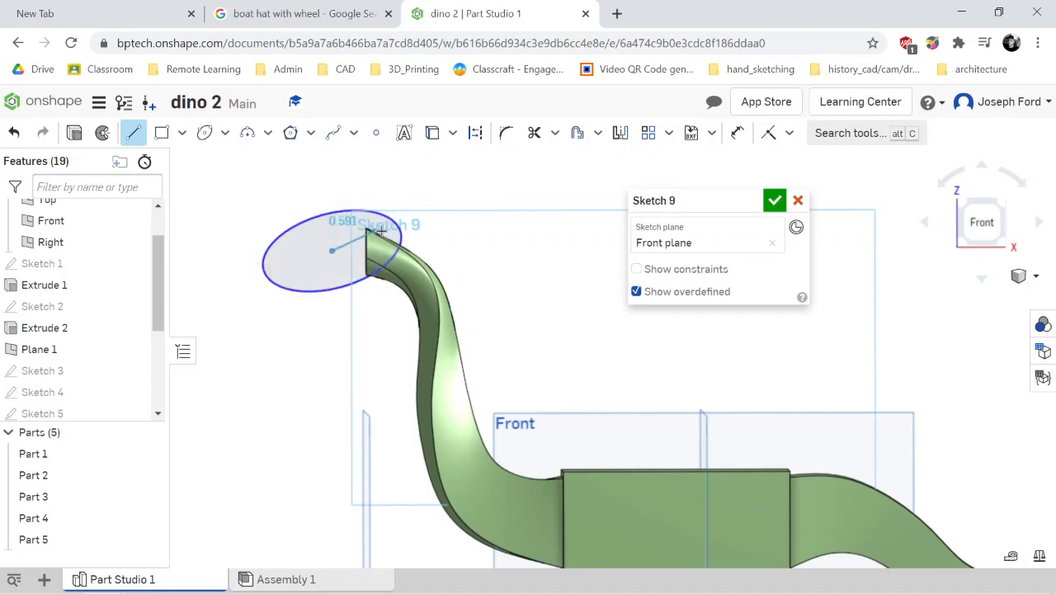
scroll(400, 239, up, 3)
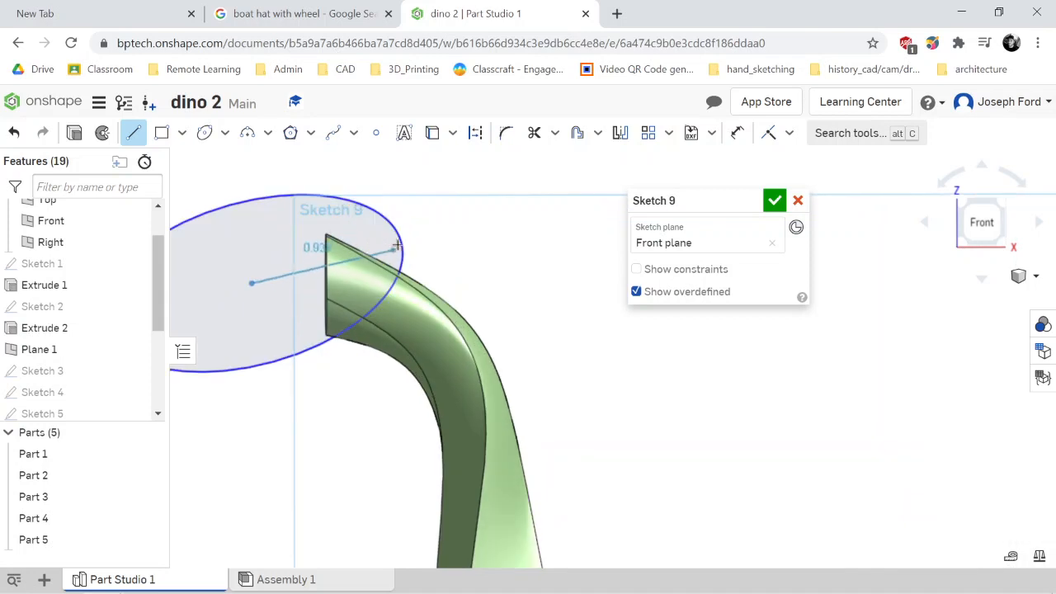
scroll(255, 286, down, 5)
scroll(250, 283, up, 1)
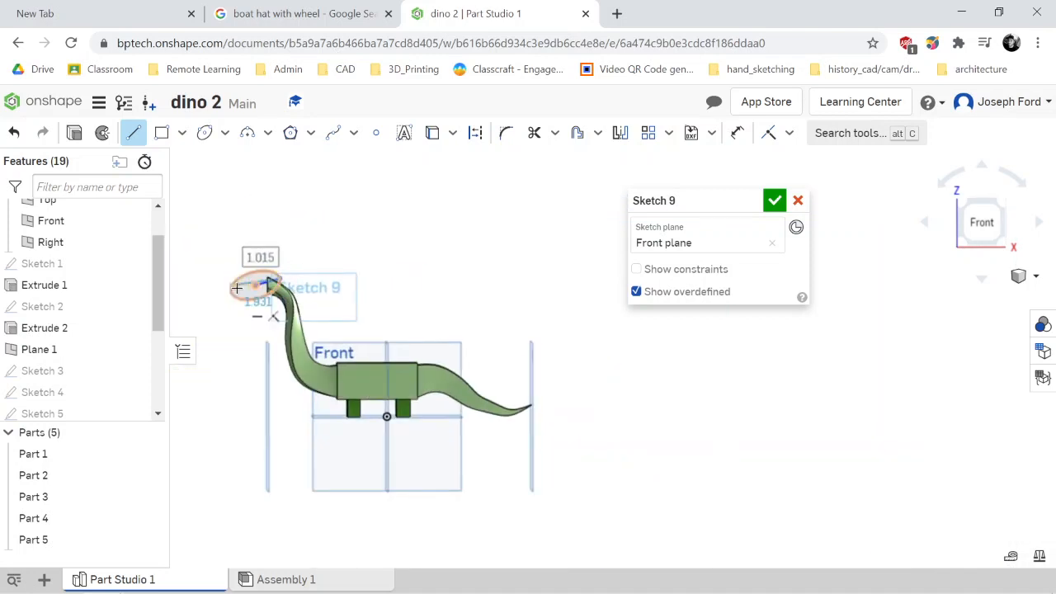
scroll(237, 293, up, 2)
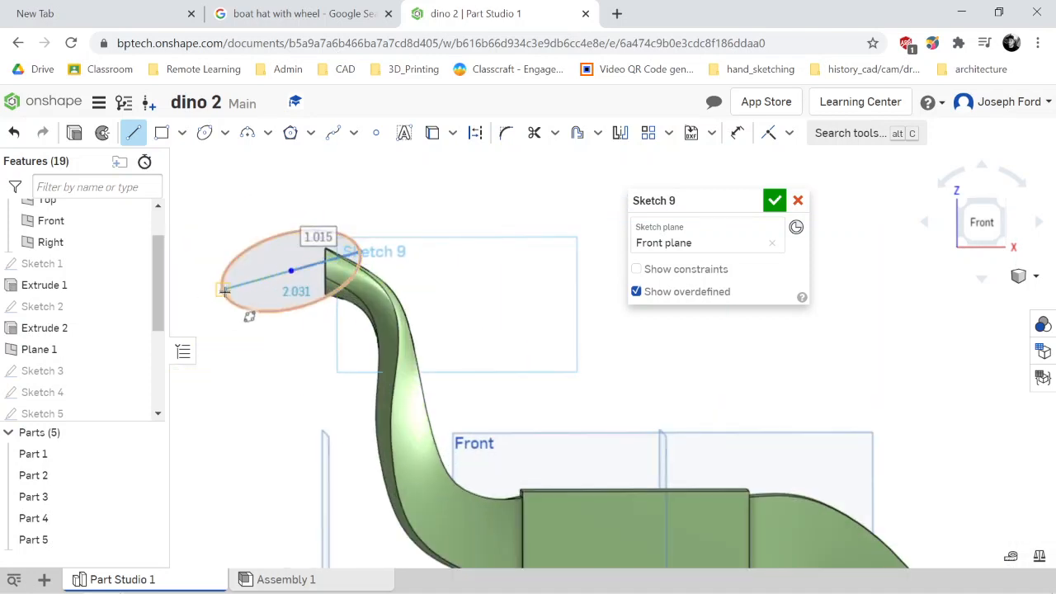
click(224, 291)
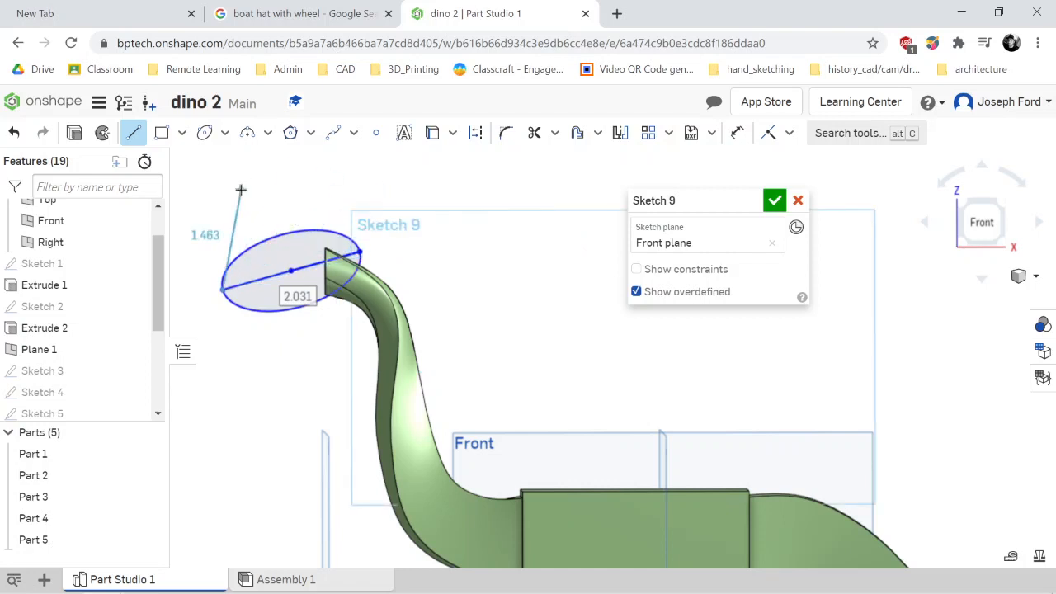
key(Escape)
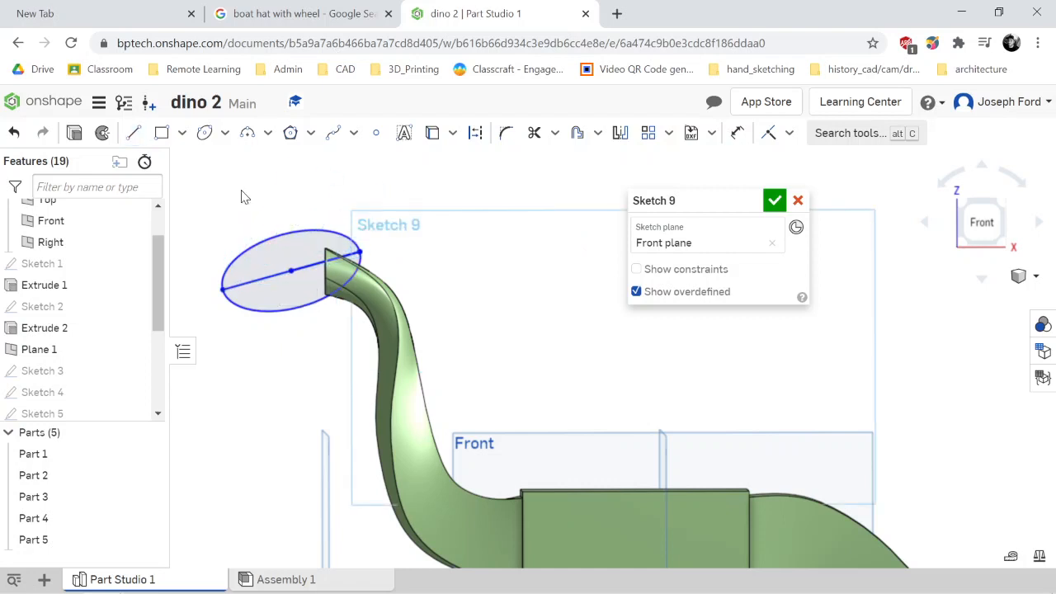
key(m)
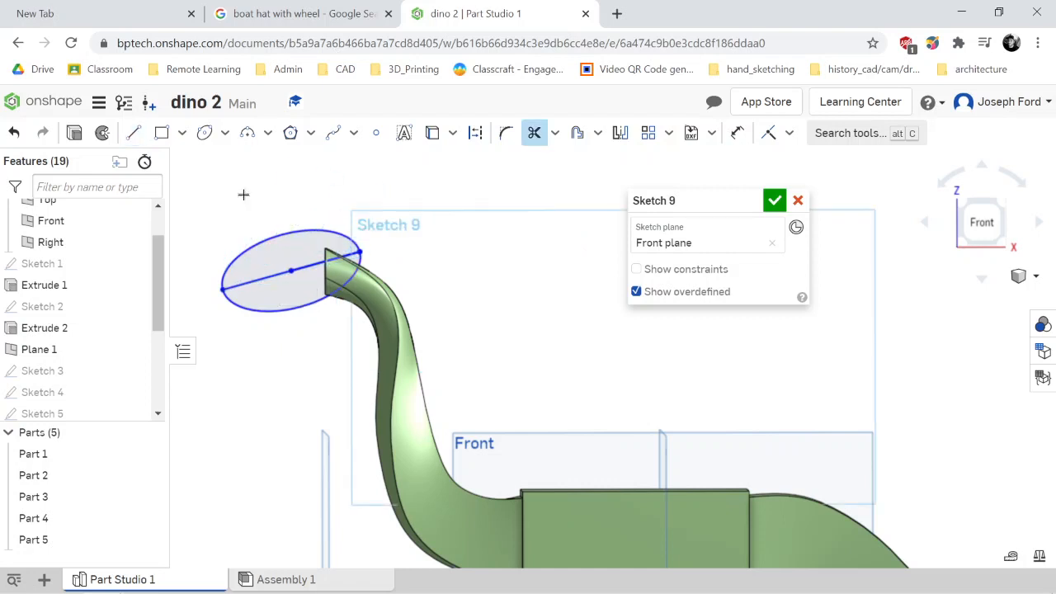
click(291, 233)
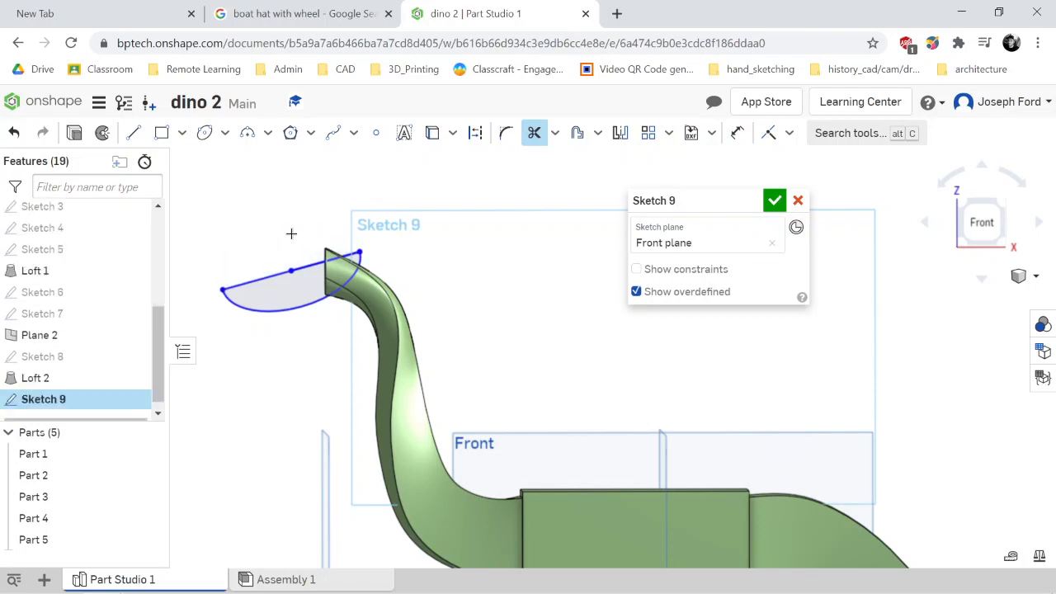
Revolve the half ellipse fully around its straight edge to form the head, added to Part 5
click(103, 133)
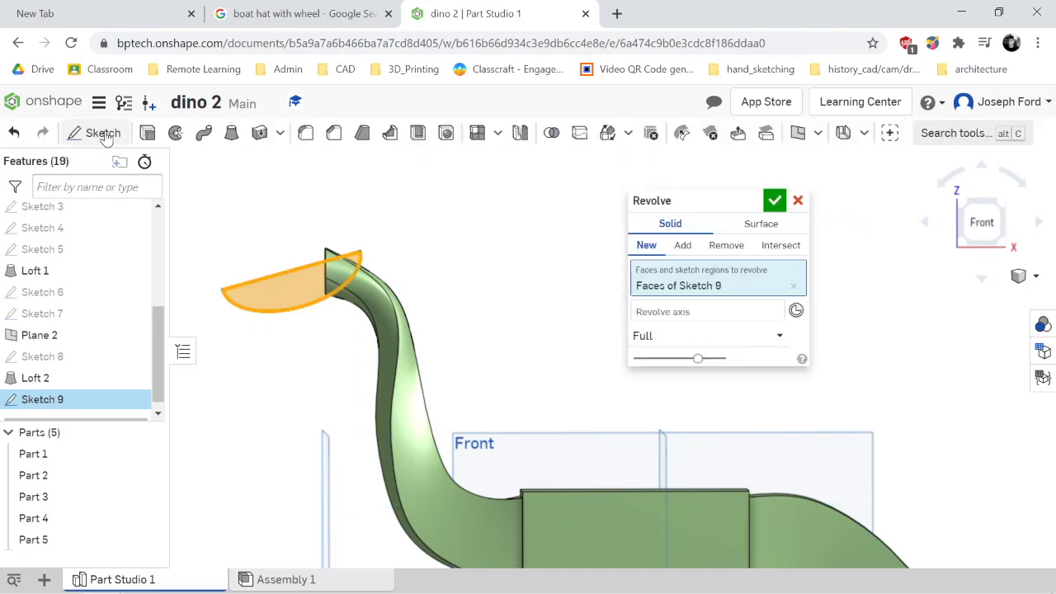
click(691, 313)
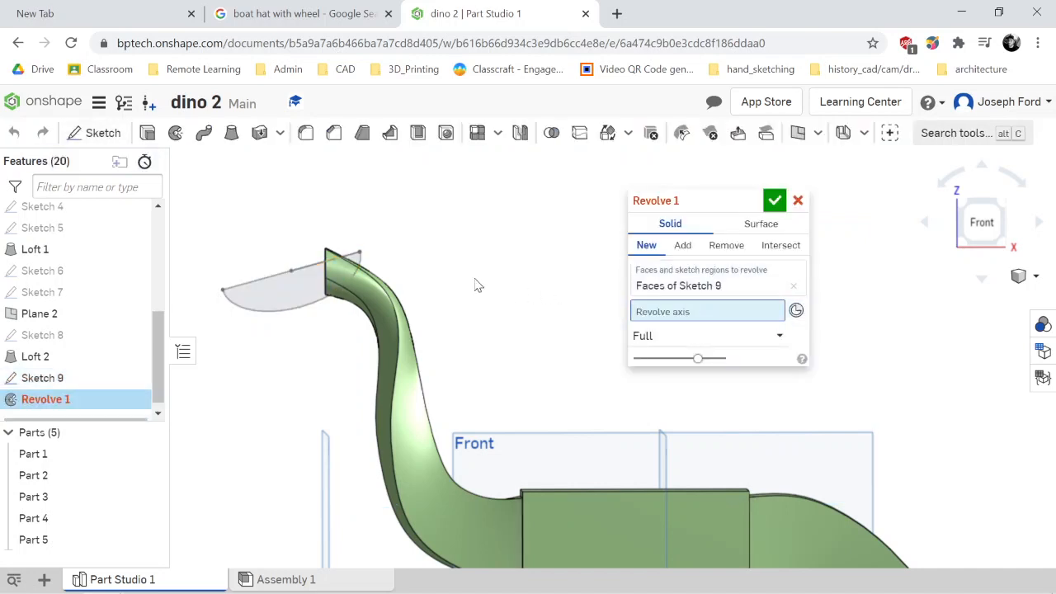
click(264, 281)
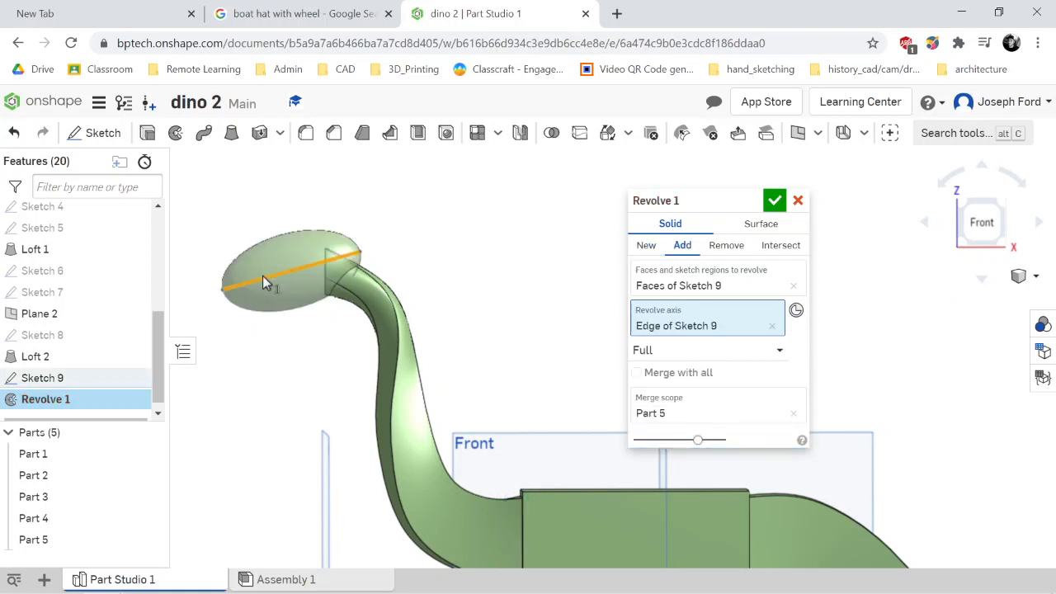
click(774, 203)
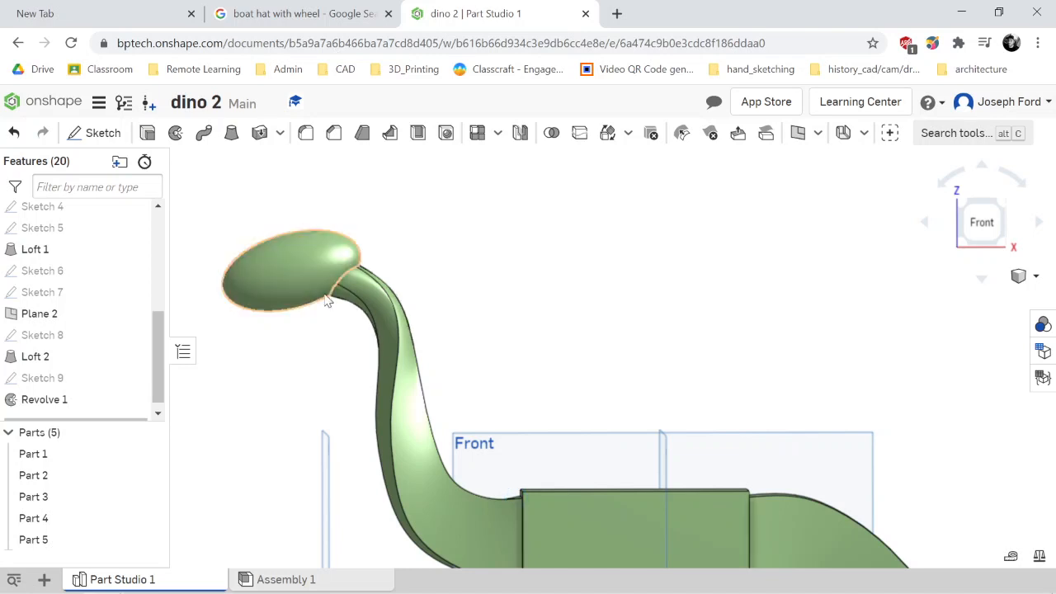
On the Front plane, sketch a mouth triangle across the head's lower front, with sides about 1.24, 1.04 and 0.68 in
click(981, 222)
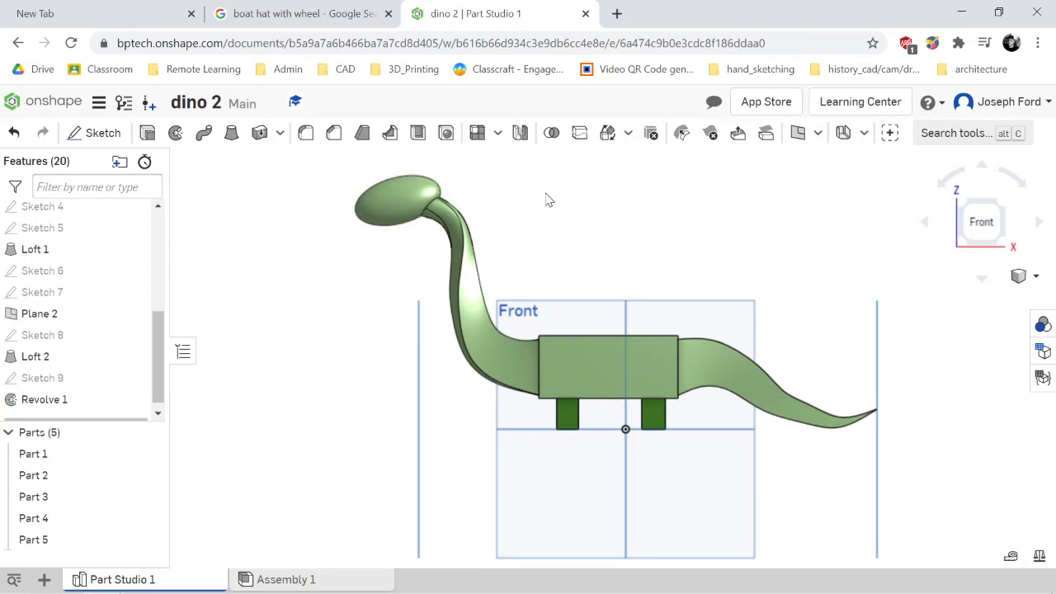
scroll(451, 199, down, 3)
scroll(451, 200, up, 5)
right_drag(278, 288, 302, 291)
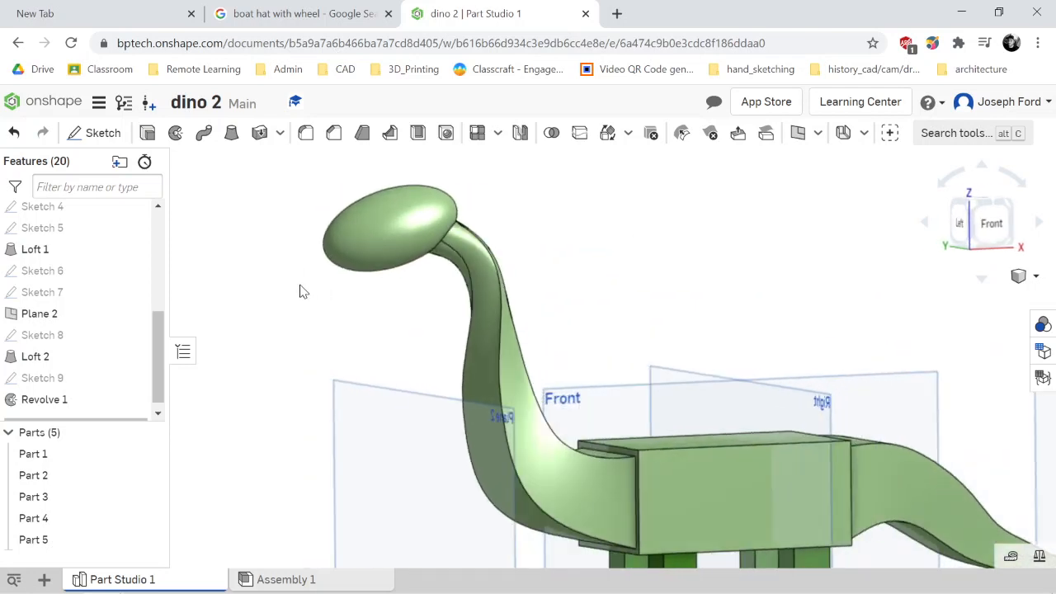
click(990, 223)
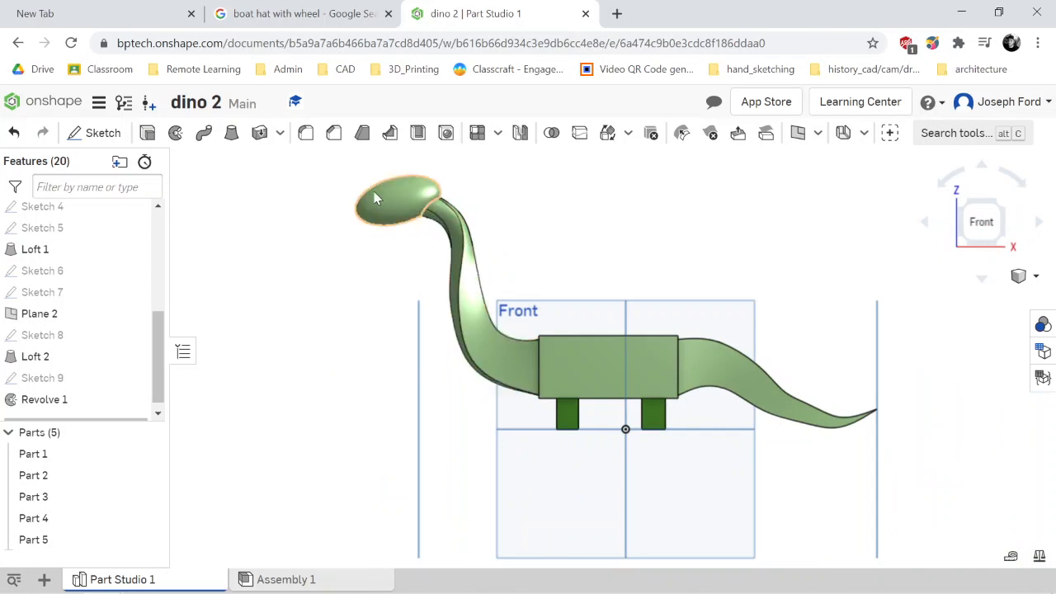
scroll(347, 185, up, 3)
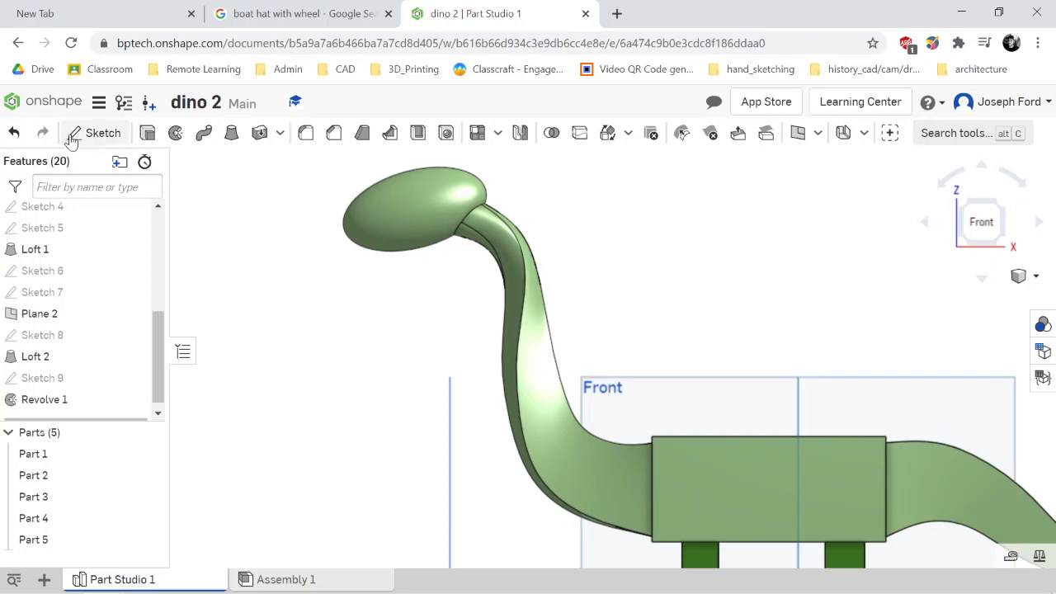
click(97, 132)
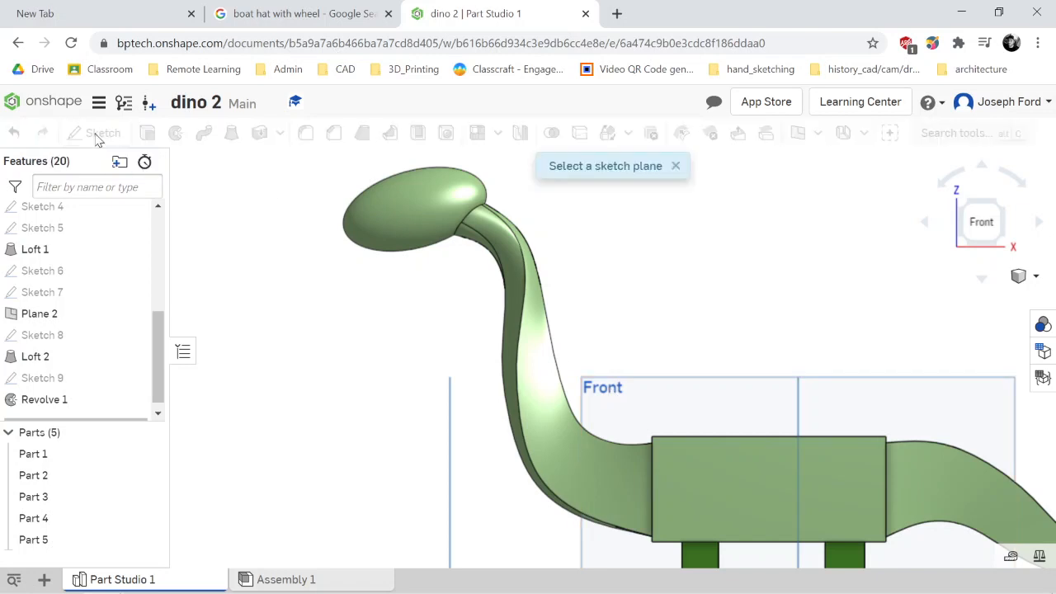
click(608, 401)
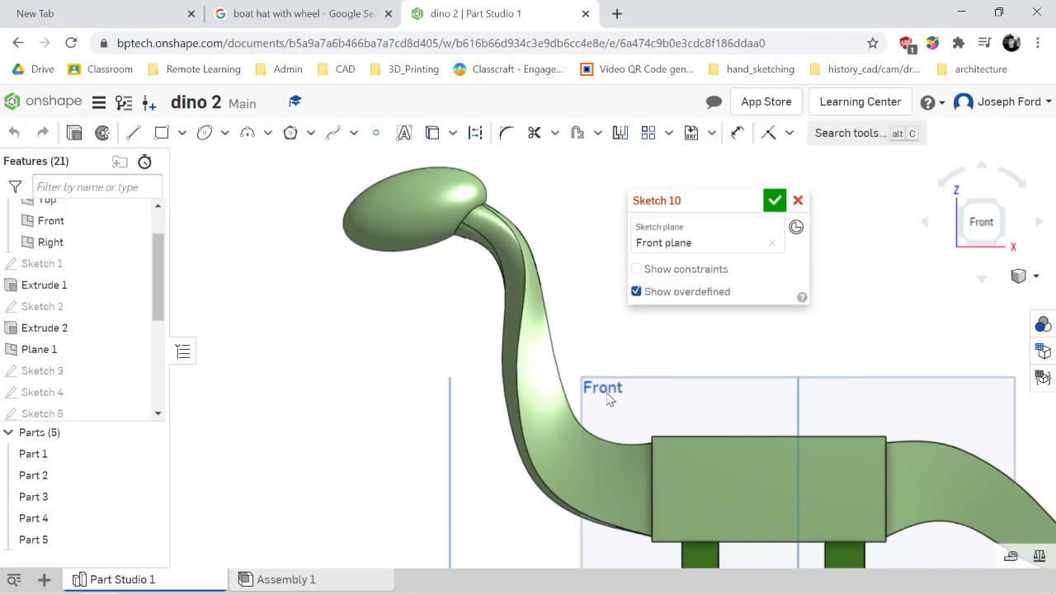
click(133, 134)
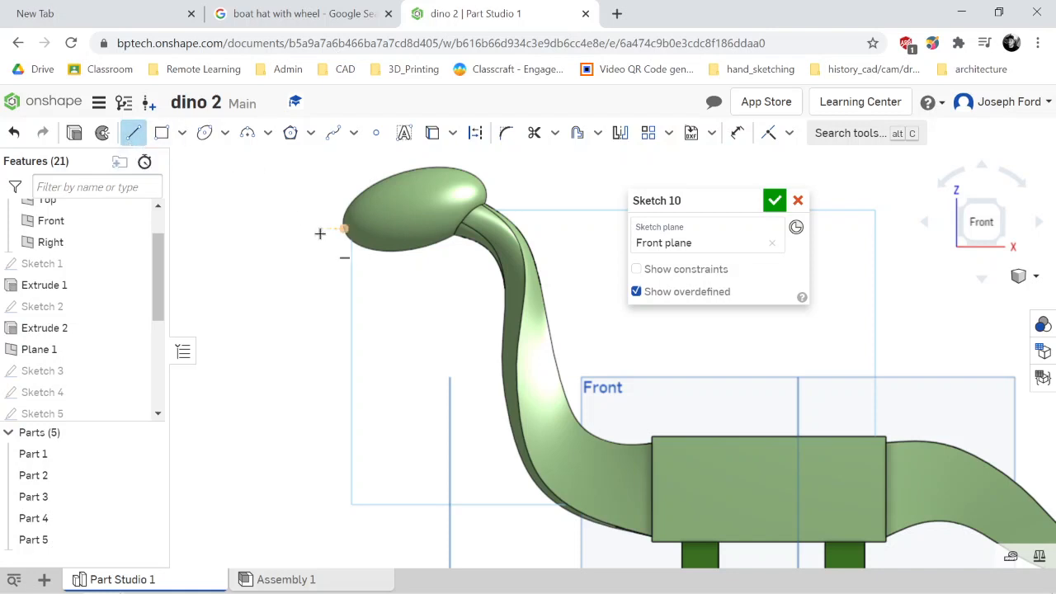
click(322, 237)
click(408, 215)
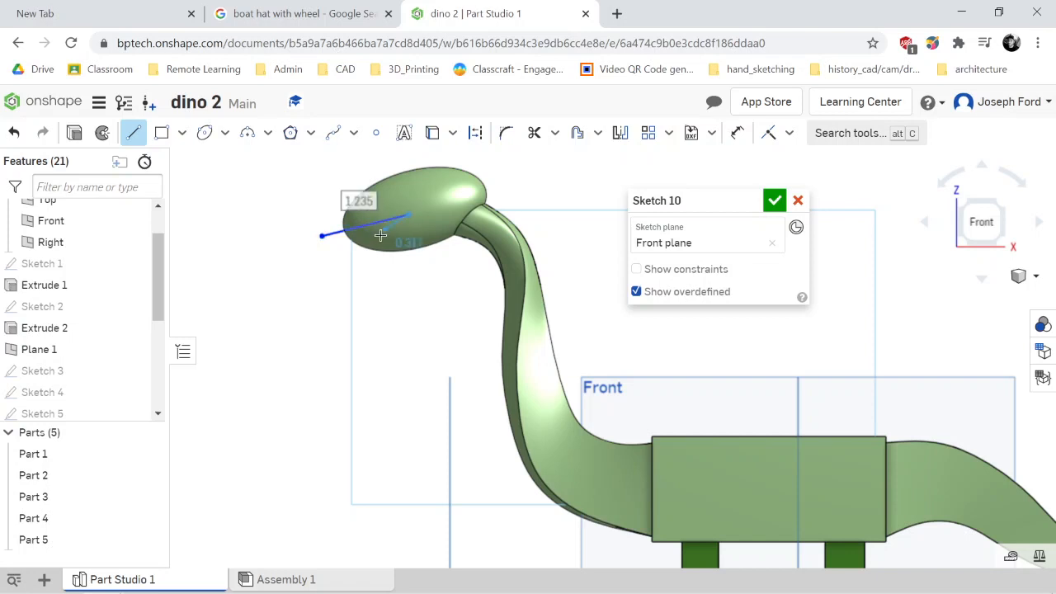
click(357, 268)
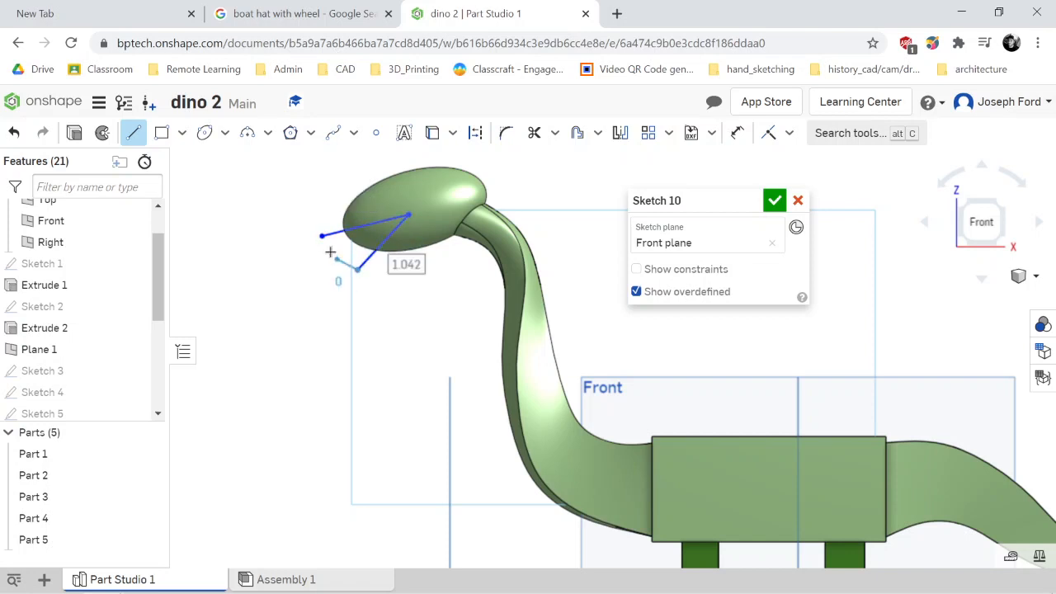
click(322, 237)
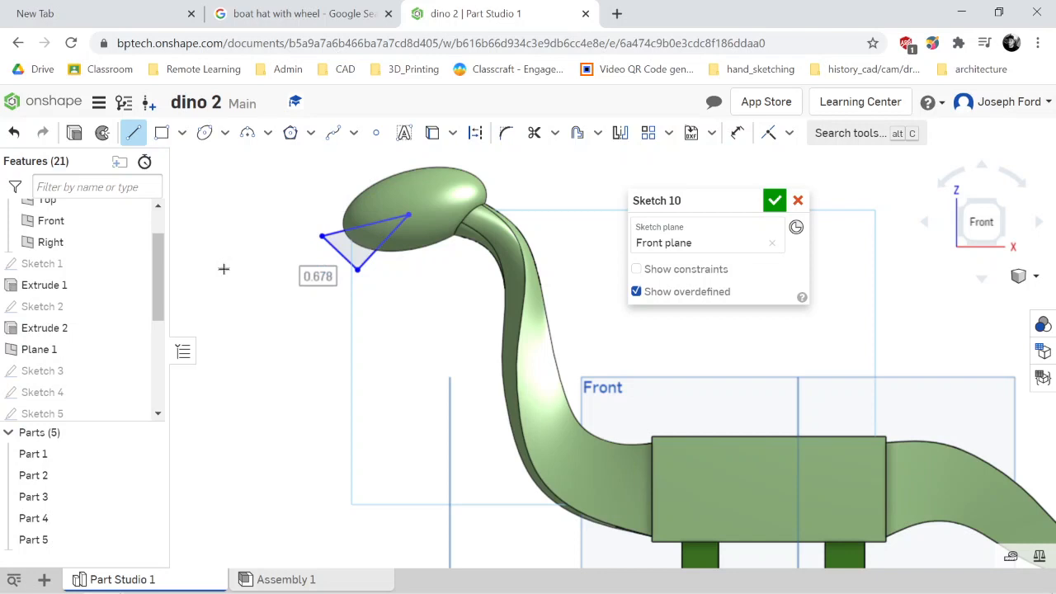
Extrude the mouth triangle 1 in in both directions as a cut removed from Part 5's head
click(74, 133)
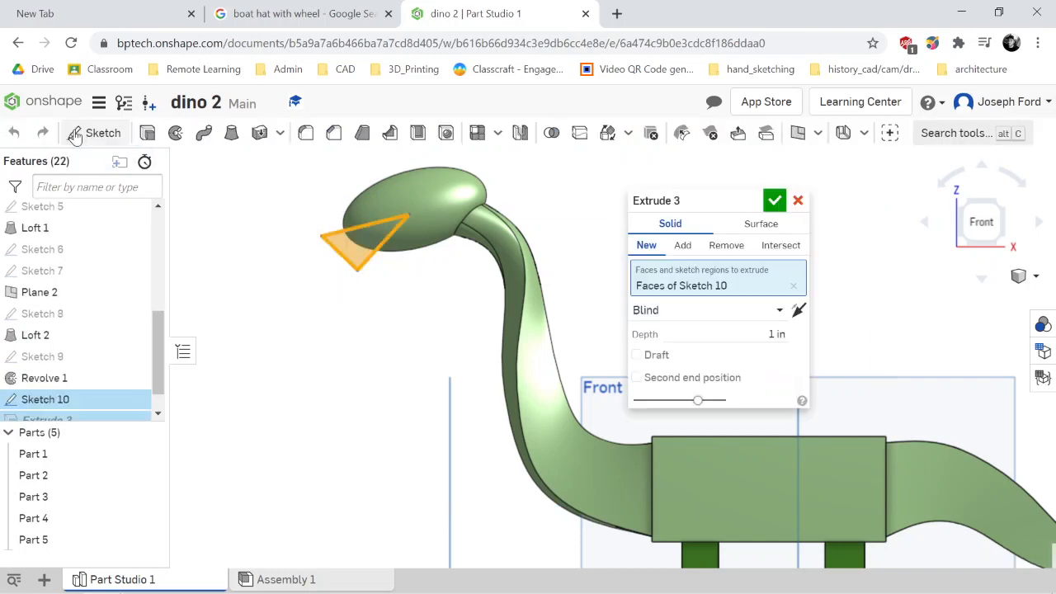
click(722, 248)
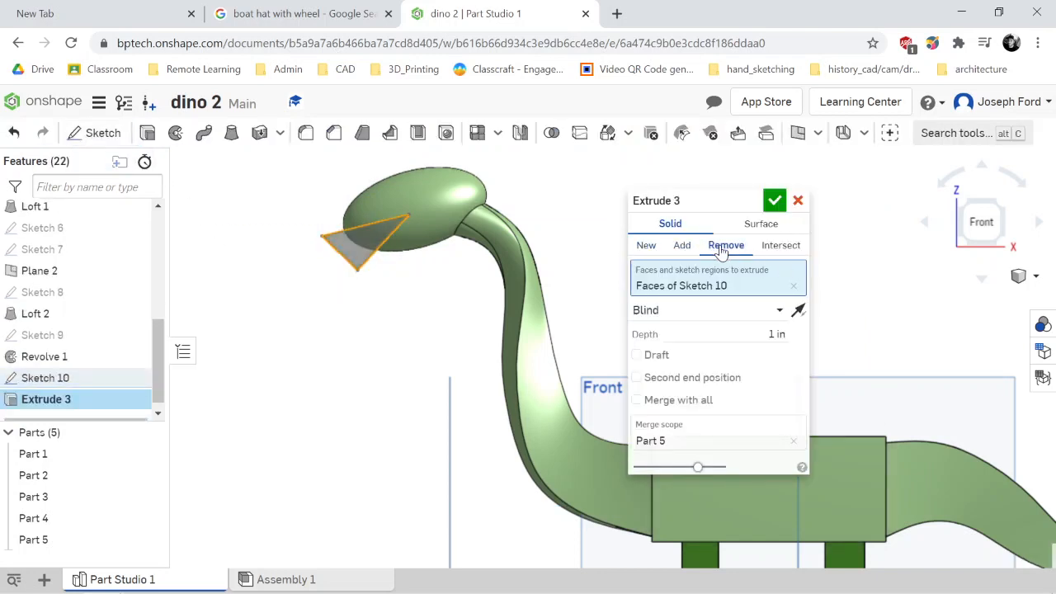
click(659, 378)
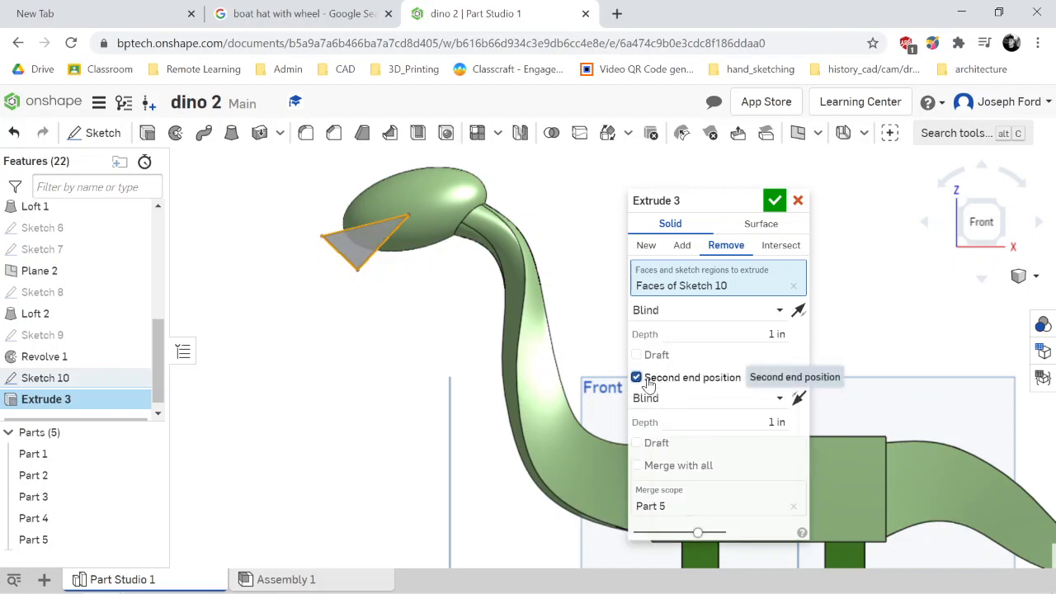
click(775, 202)
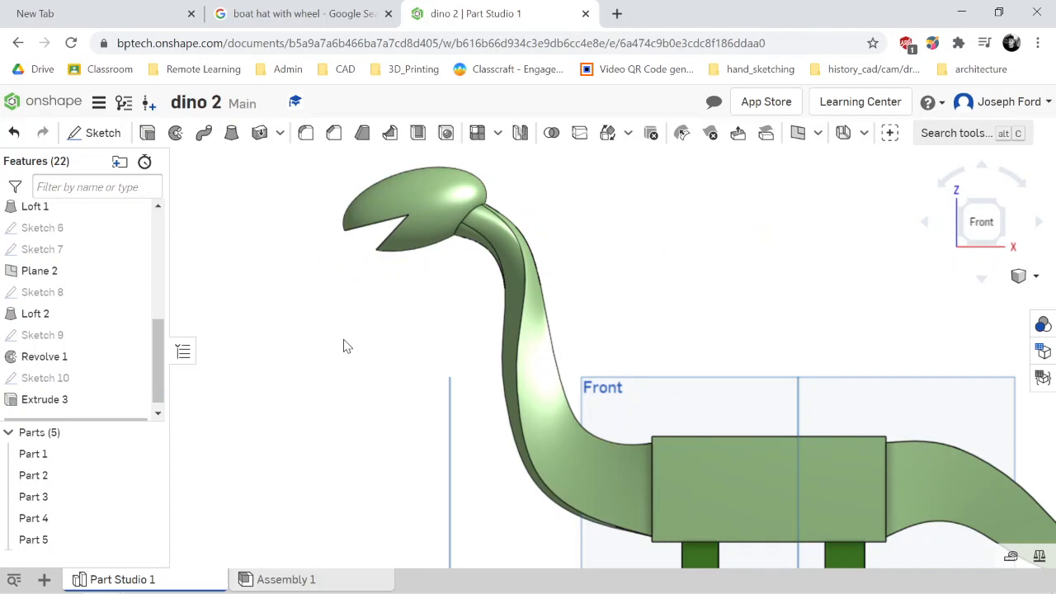
On the Front plane, sketch an eye circle about 0.317 in in diameter on the head above the mouth
right_drag(345, 347, 376, 347)
scroll(367, 355, down, 5)
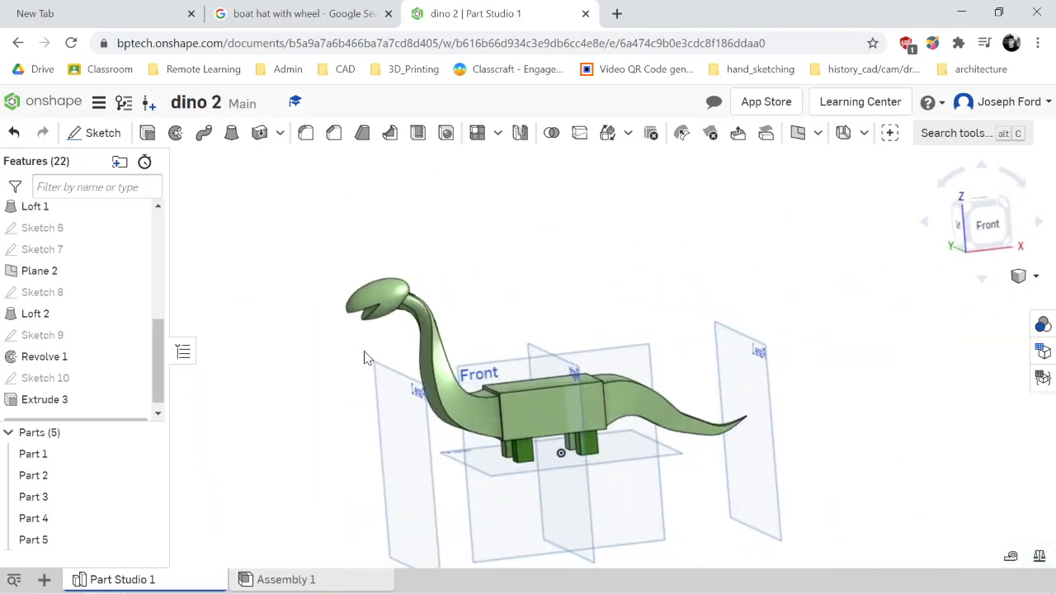
click(987, 223)
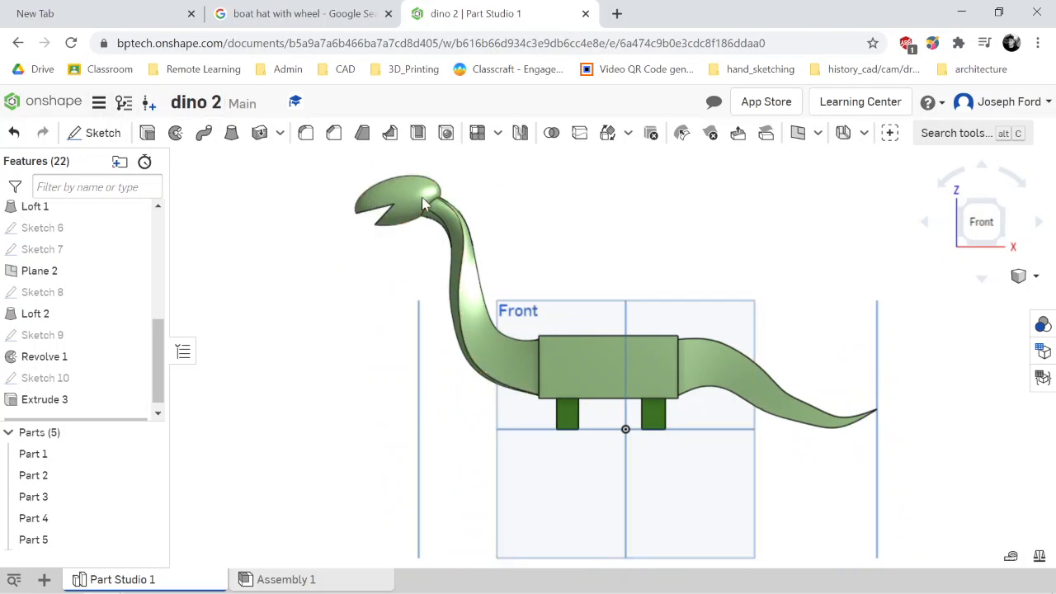
click(96, 133)
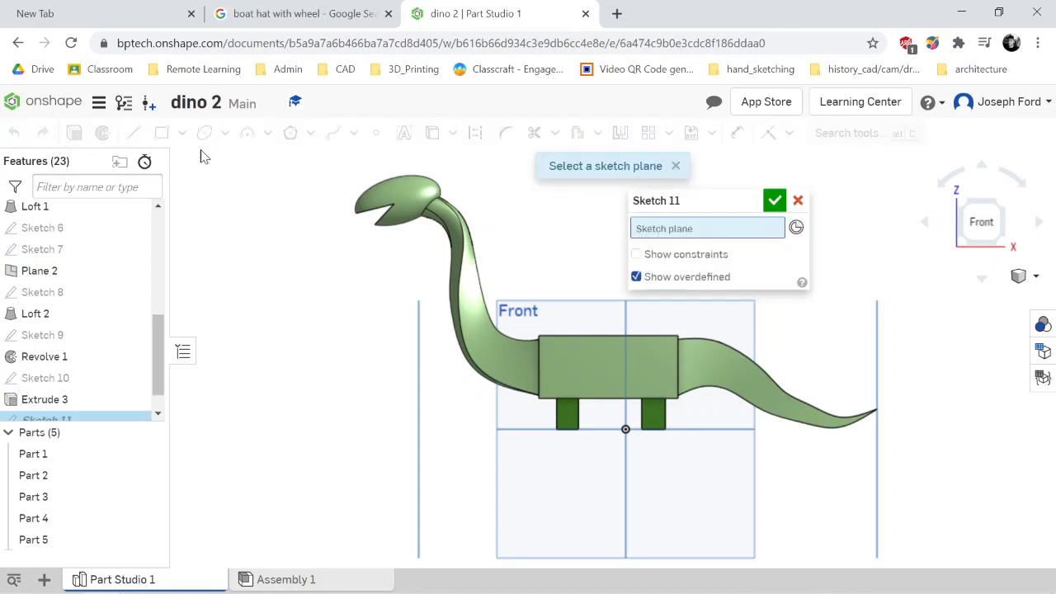
click(551, 322)
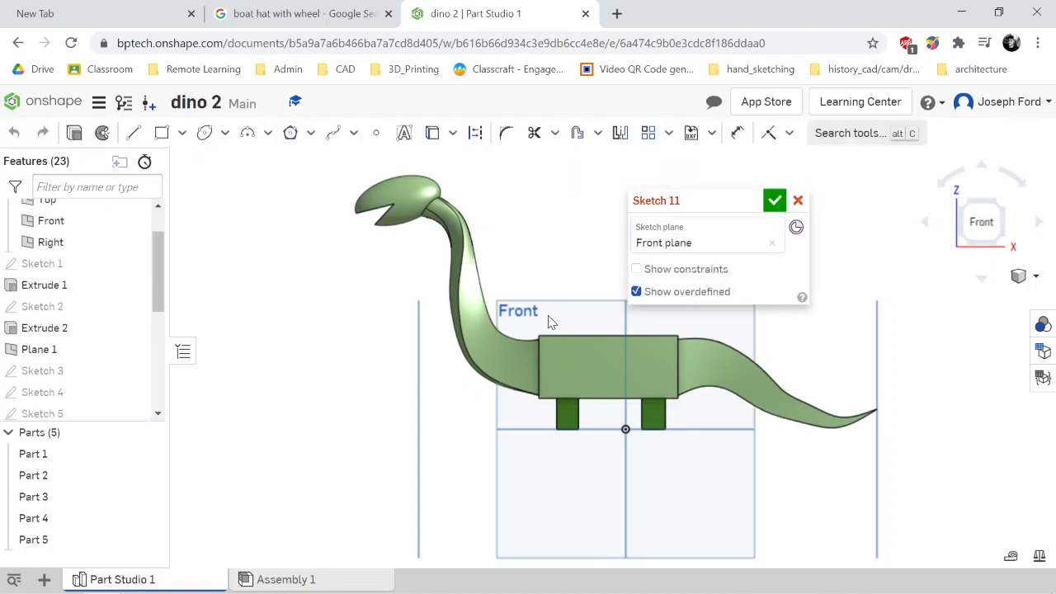
click(205, 134)
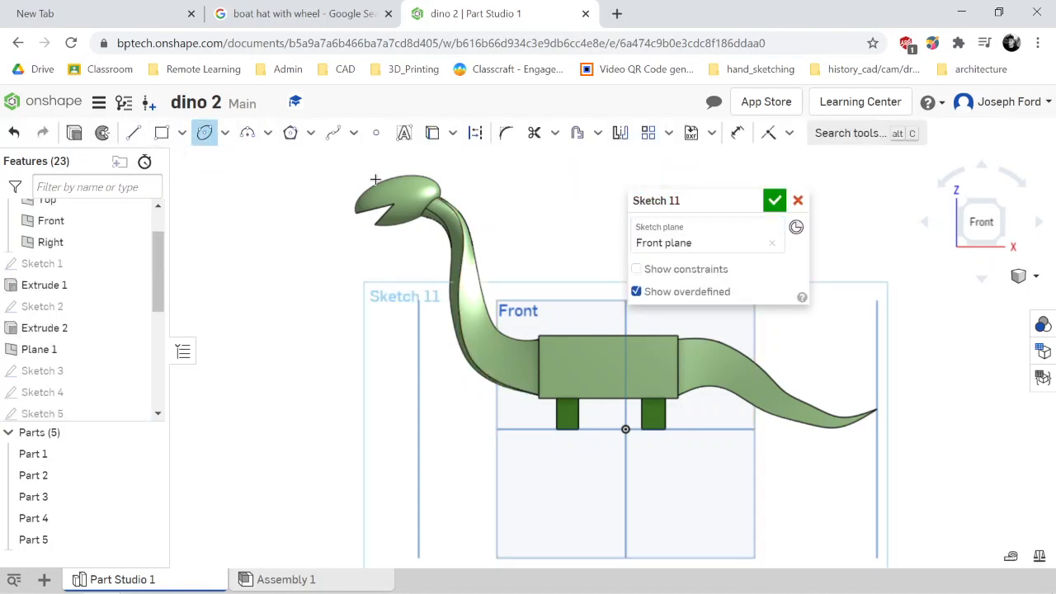
scroll(375, 179, up, 5)
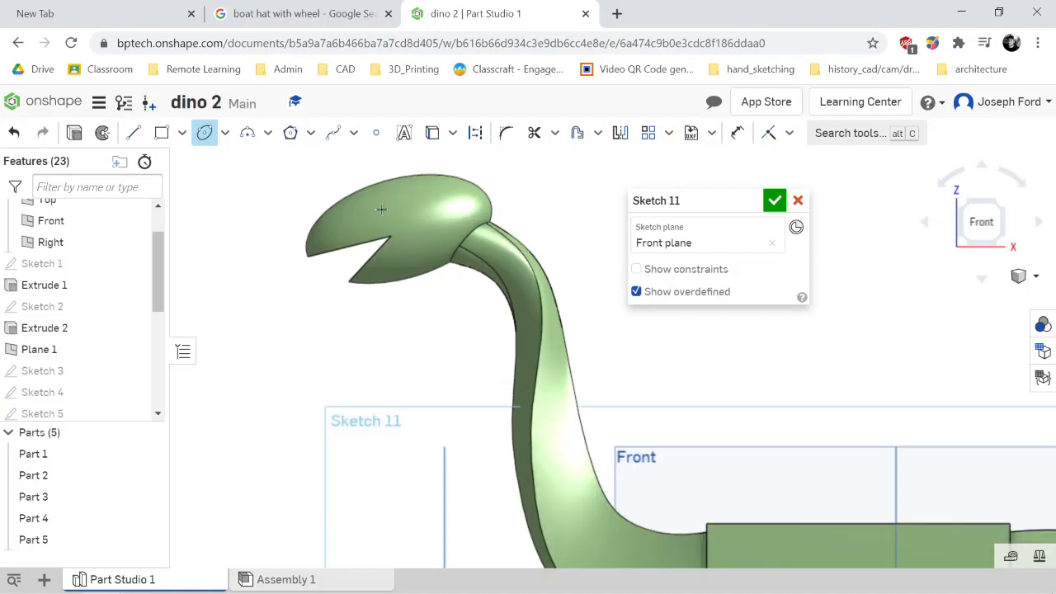
click(387, 209)
click(391, 199)
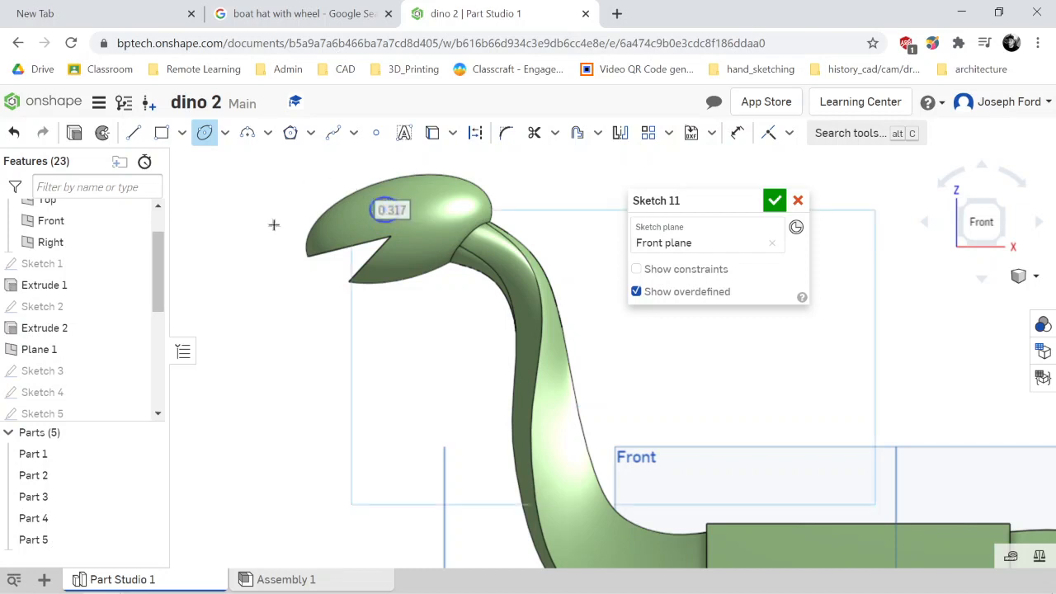
Extrude the eye circle as a new part, with a second end position on the opposite side of the sketch plane
click(75, 132)
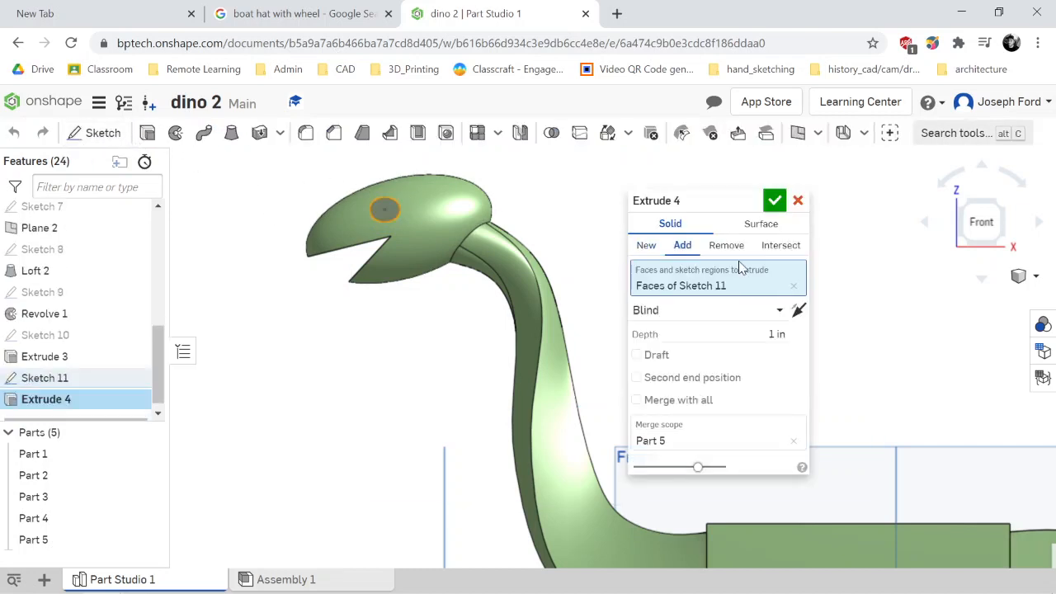
click(647, 246)
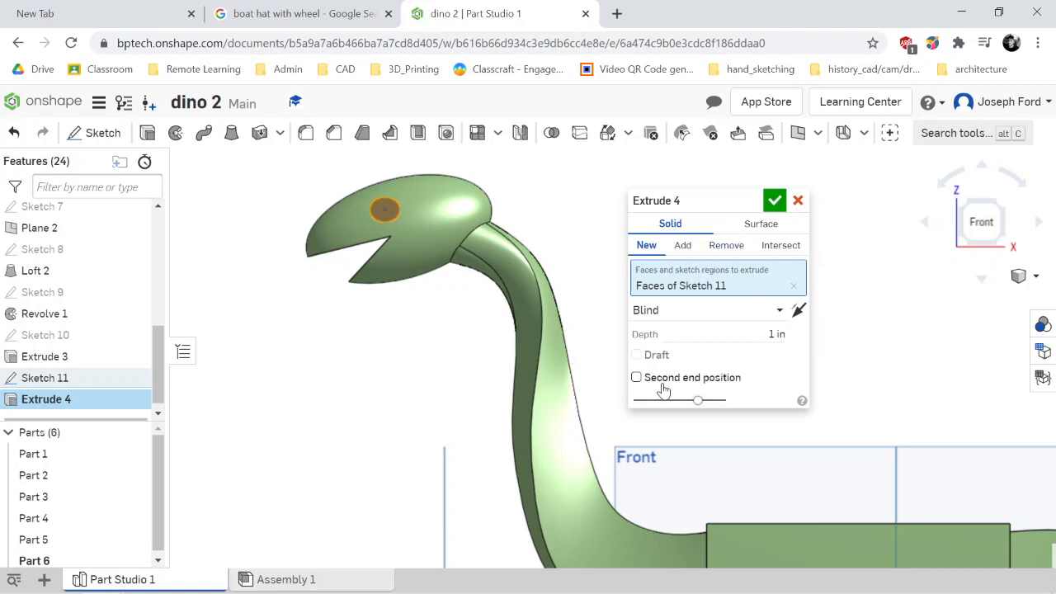
click(643, 379)
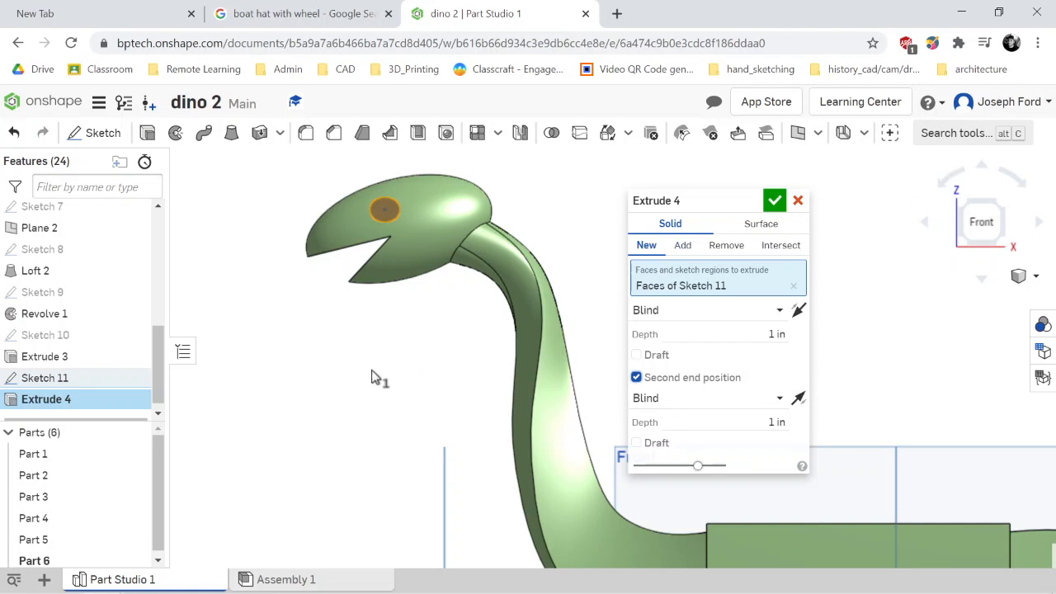
Shorten the eye extrusion to 0.54 in in the first direction and 0.55 in in the second
key(Right)
key(Right)
key(Right)
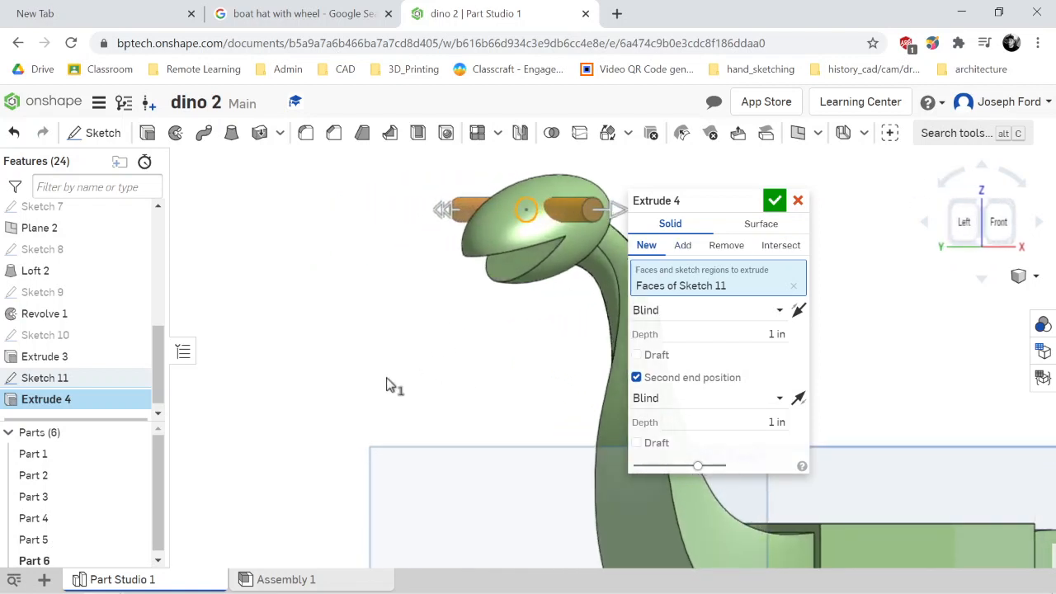
drag(696, 201, 421, 187)
key(Right)
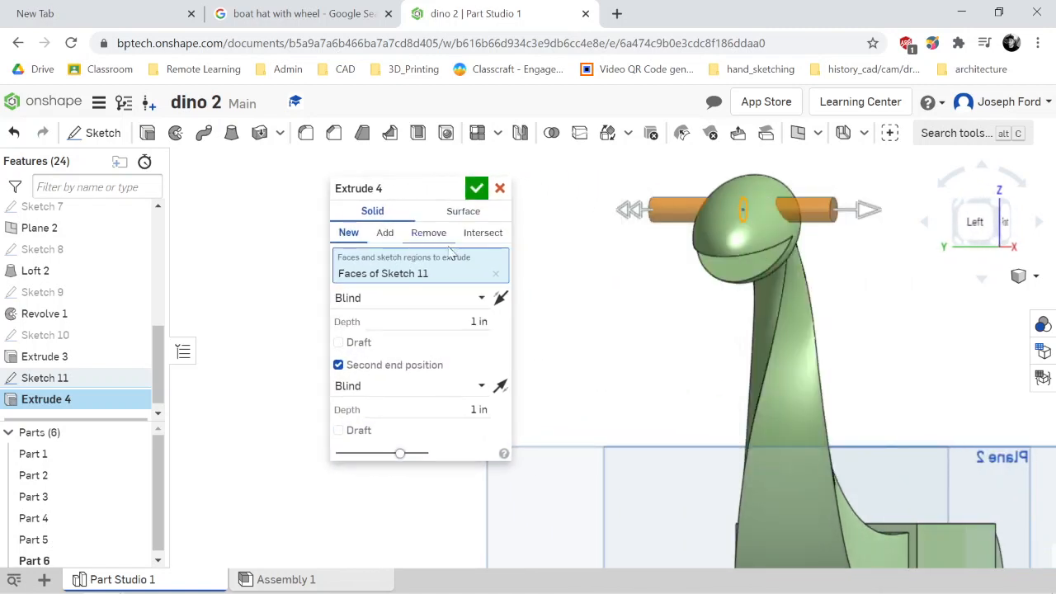
key(Right)
scroll(940, 321, down, 5)
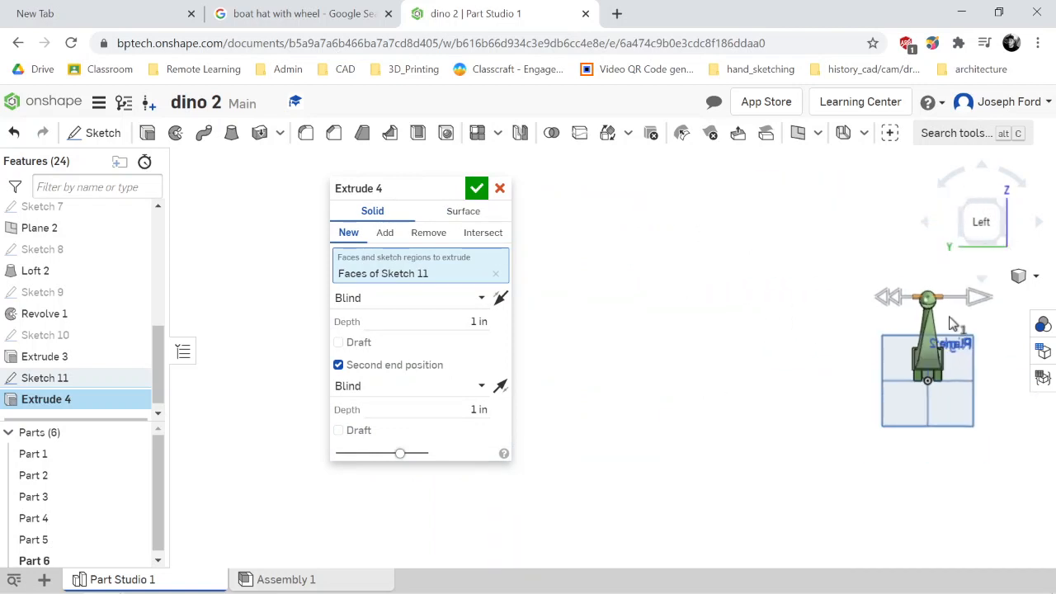
scroll(948, 289, up, 8)
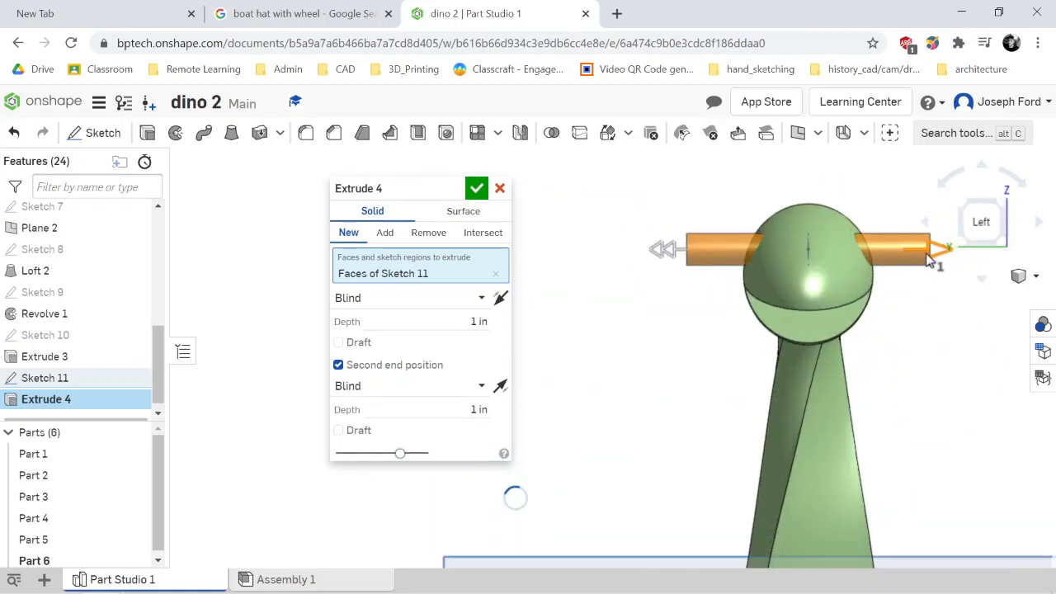
drag(955, 255, 909, 257)
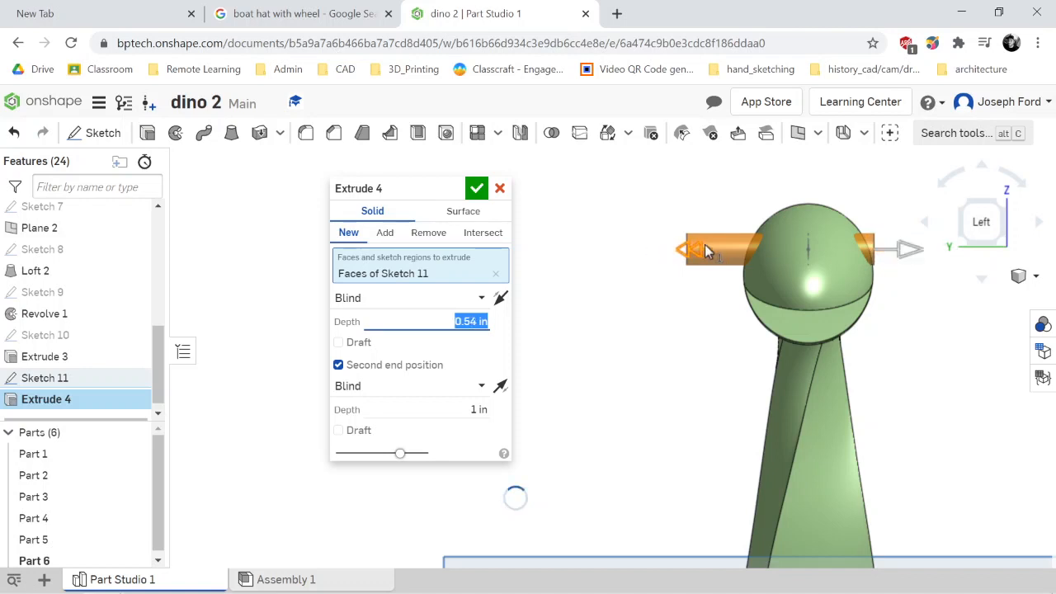
drag(704, 244, 724, 252)
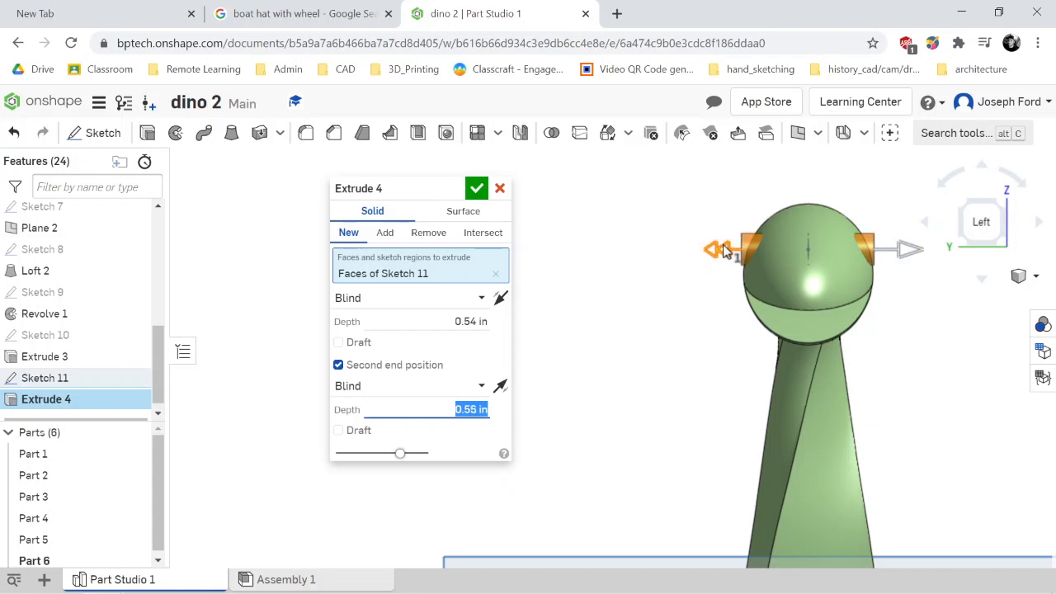
click(477, 188)
Examine the eyes on both sides of the head and the dinosaur's front view
right_drag(784, 363, 850, 377)
scroll(856, 368, down, 3)
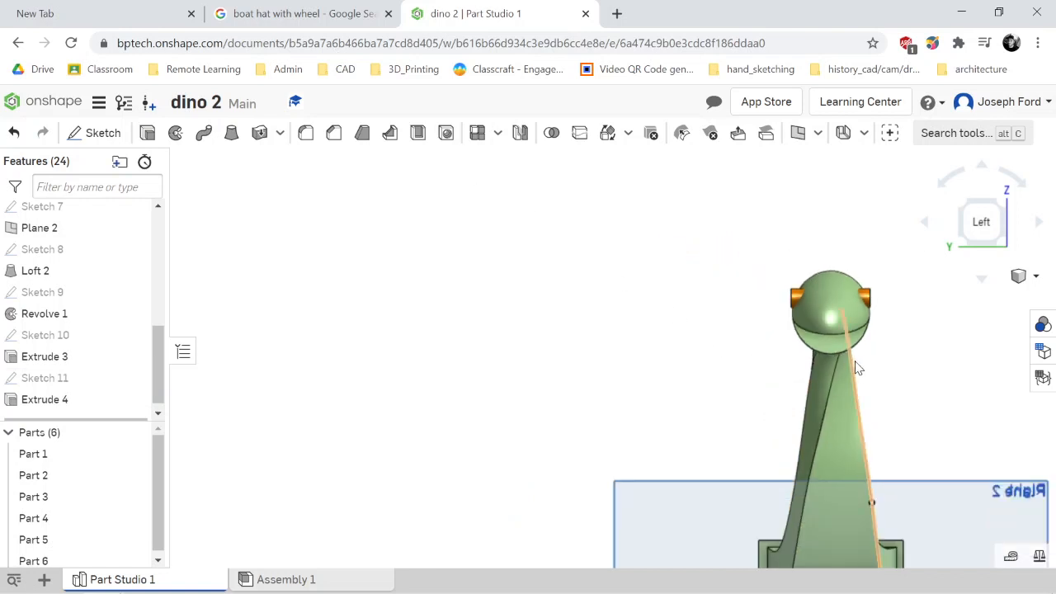
key(Right)
key(Right)
key(Right)
key(Left)
key(Left)
key(Left)
key(Left)
key(Left)
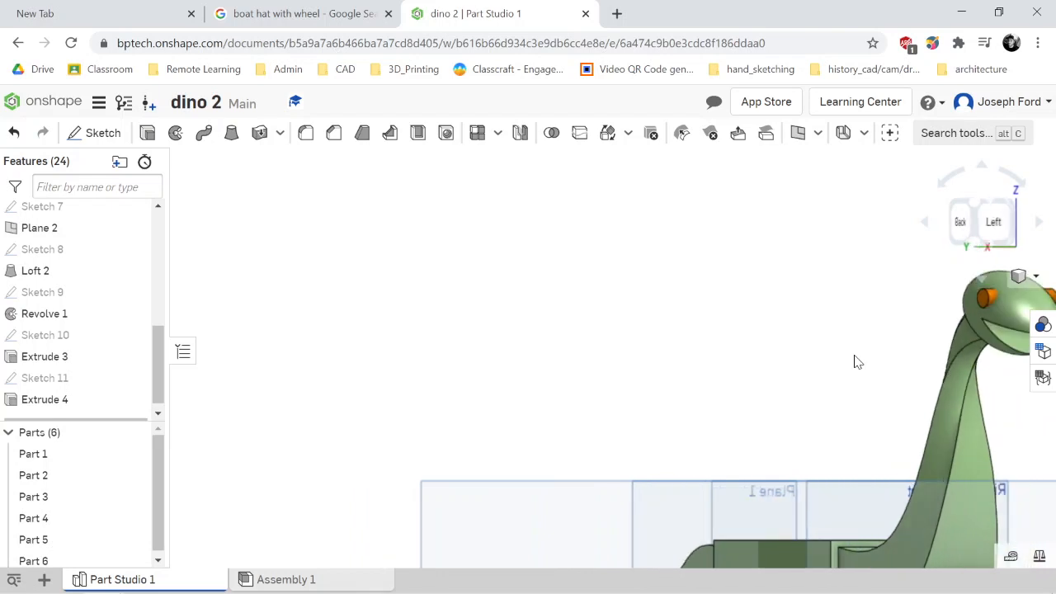
click(1002, 221)
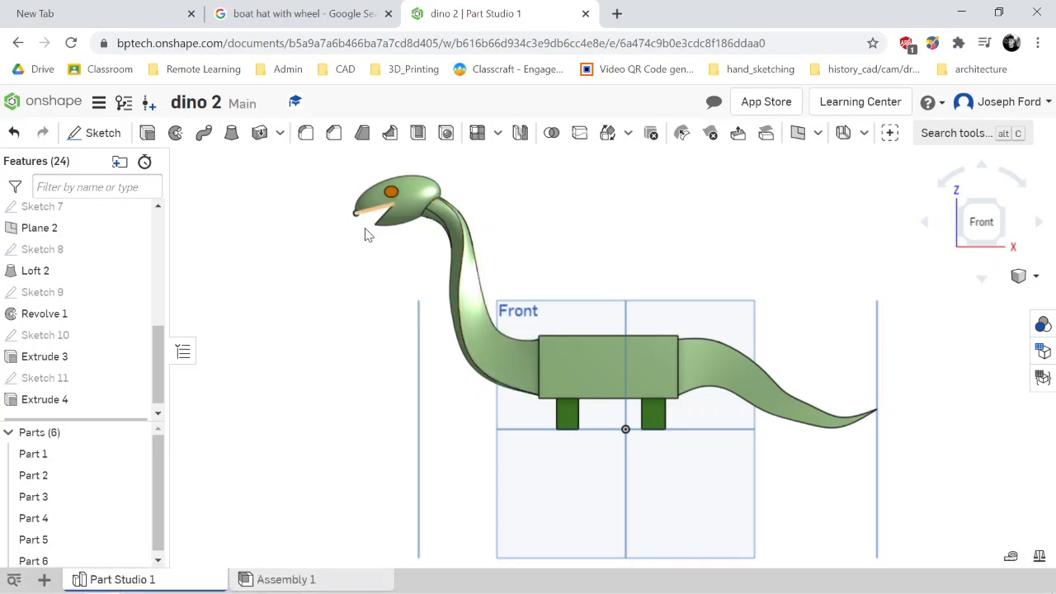
Change the appearance of the eye part, Part 6, to black (000000)
right_drag(355, 309, 465, 332)
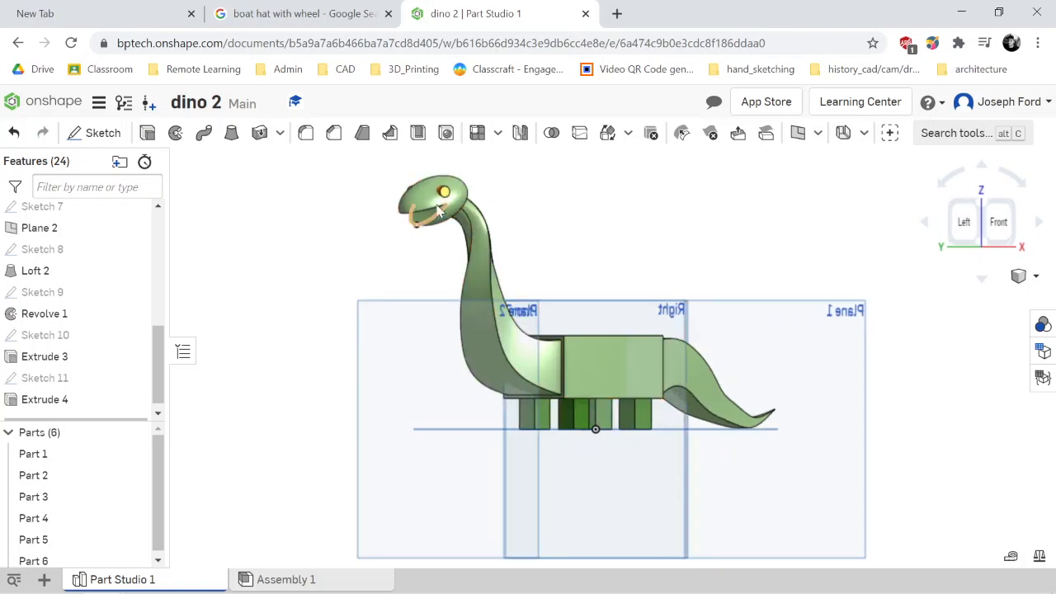
scroll(413, 202, up, 5)
scroll(466, 201, down, 3)
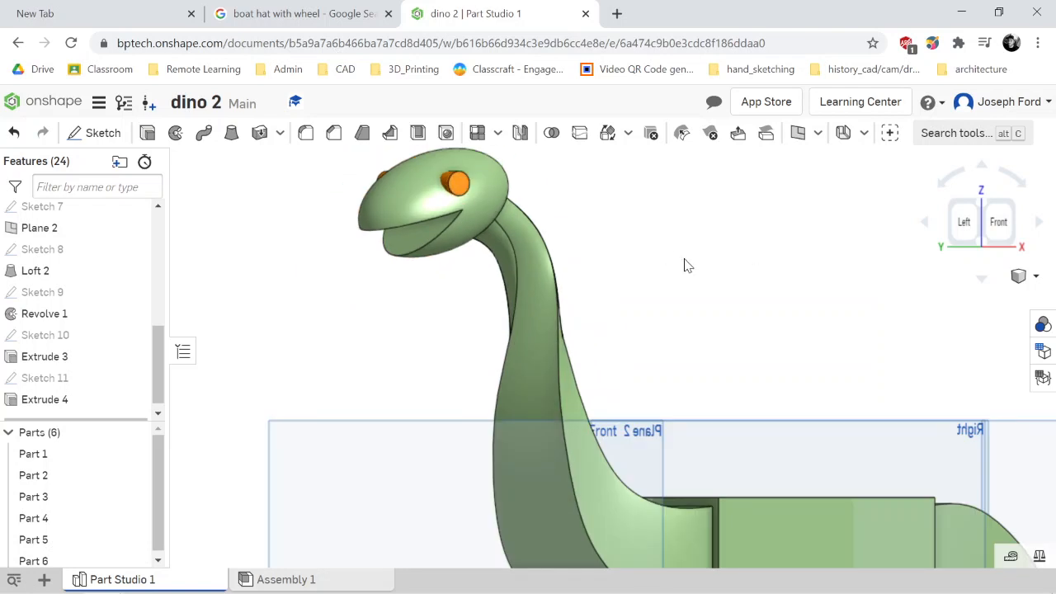
click(460, 188)
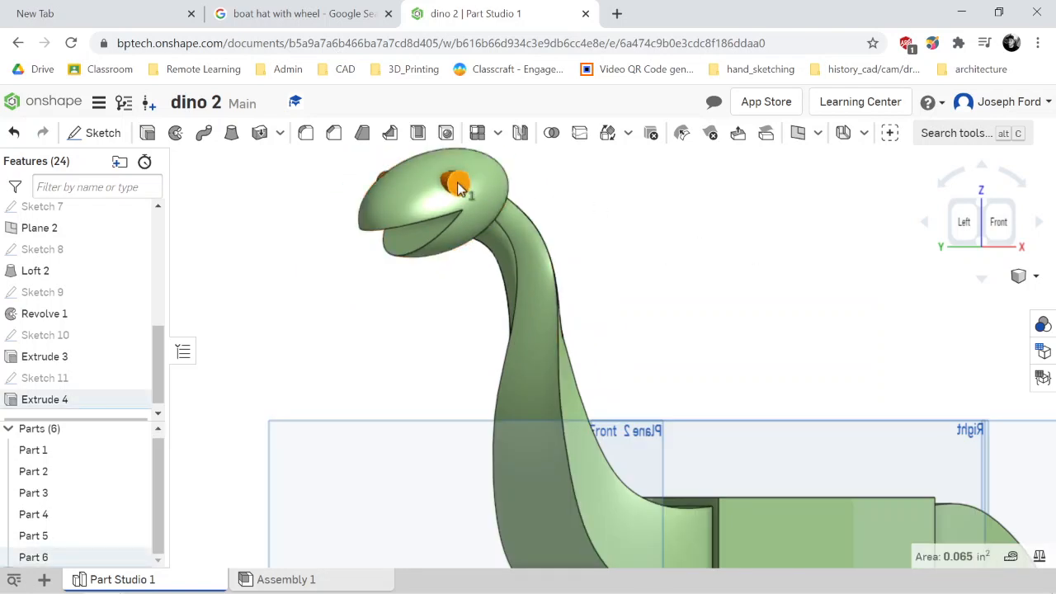
right_click(81, 558)
click(151, 331)
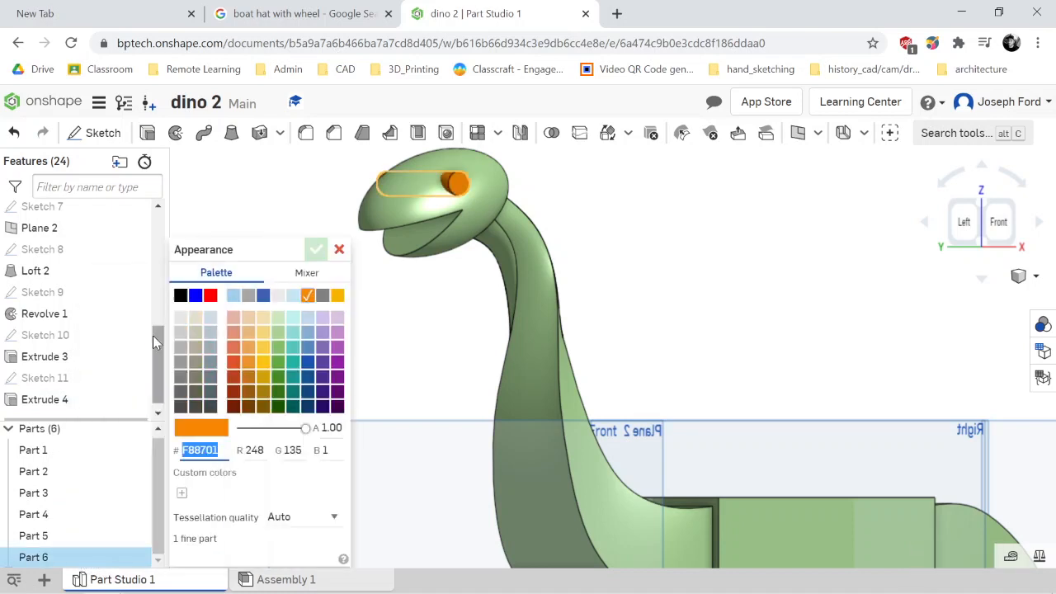
click(181, 294)
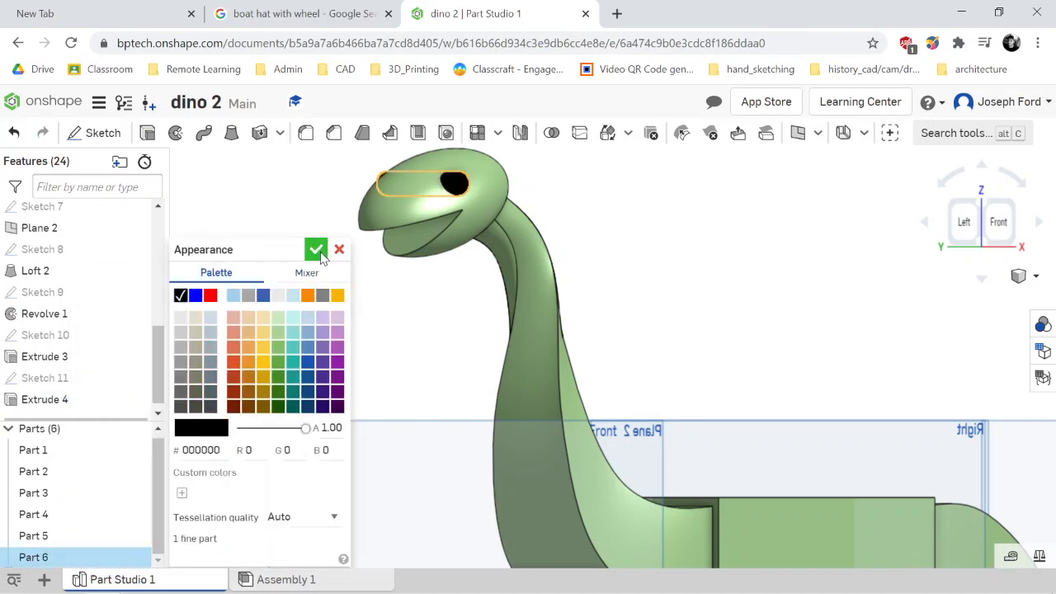
click(316, 249)
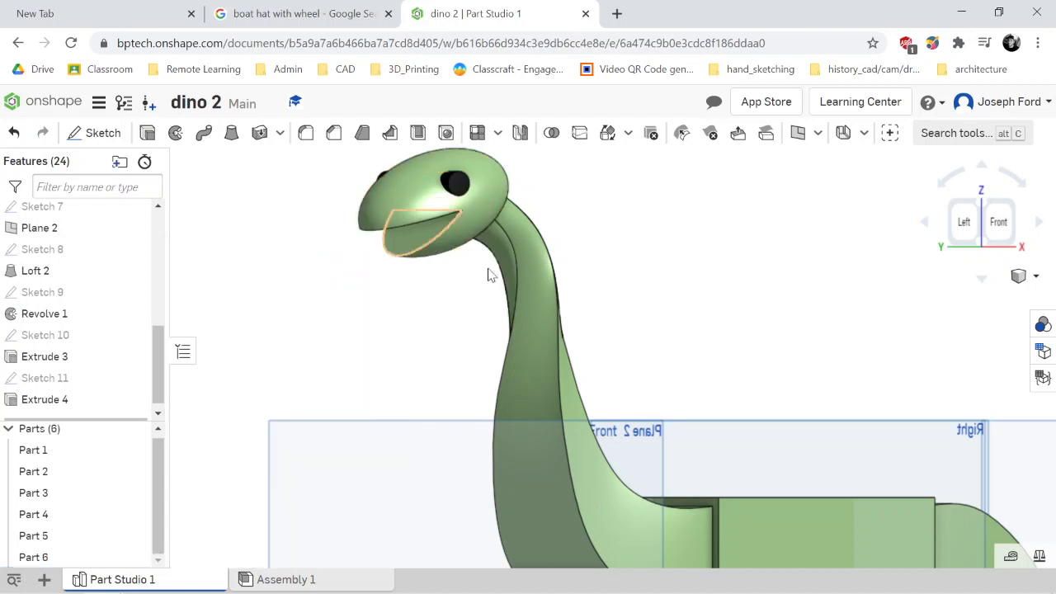
Change the appearance of the mouth's cut face, Face of Extrude 3, to dark red (BA401B)
click(412, 241)
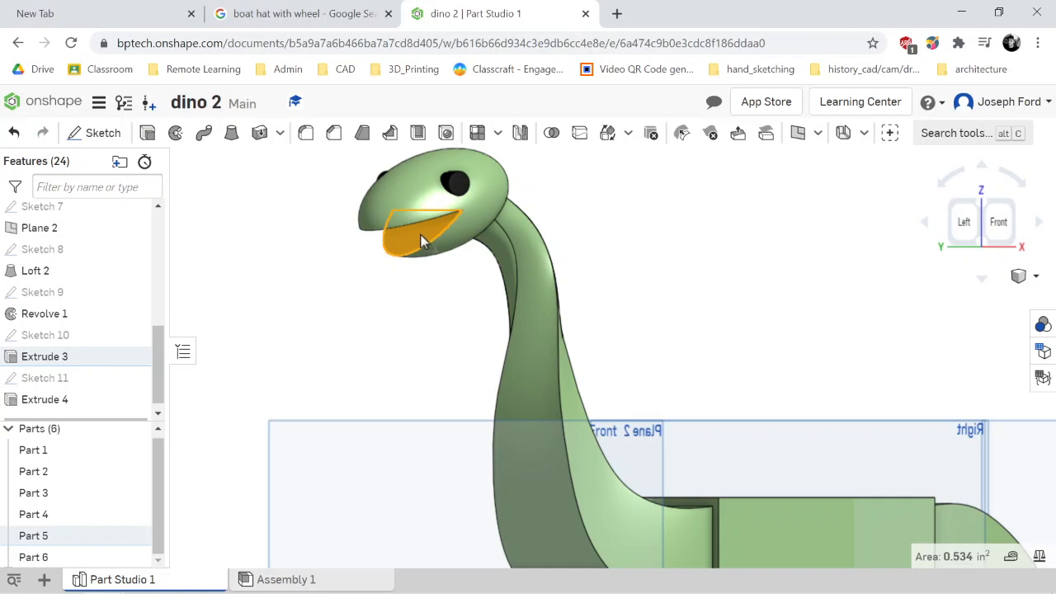
right_click(414, 240)
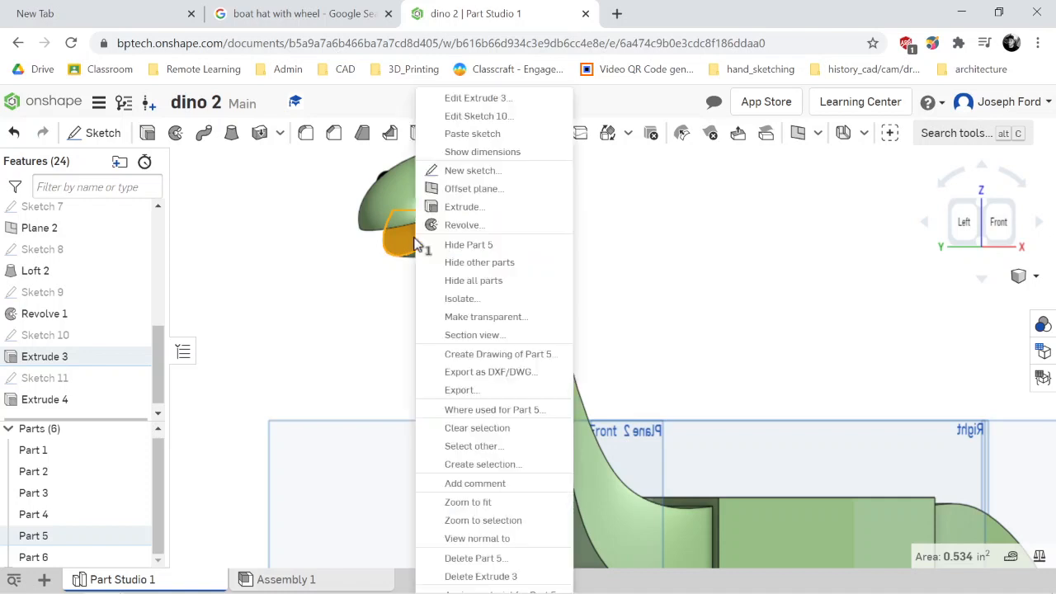
click(347, 269)
scroll(413, 264, down, 3)
scroll(412, 268, up, 7)
scroll(412, 276, up, 5)
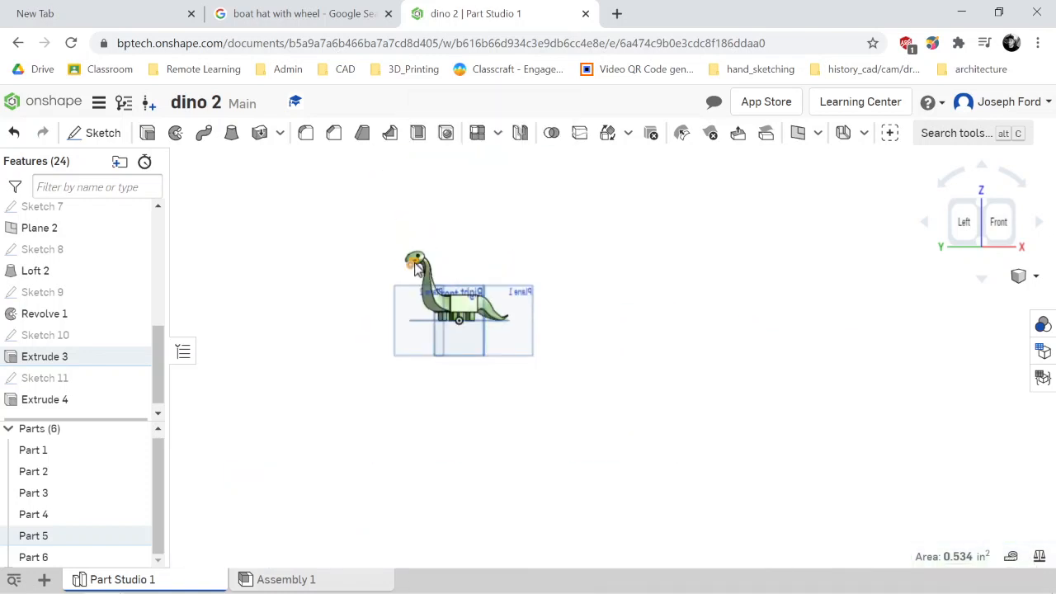
scroll(408, 274, down, 6)
right_click(406, 273)
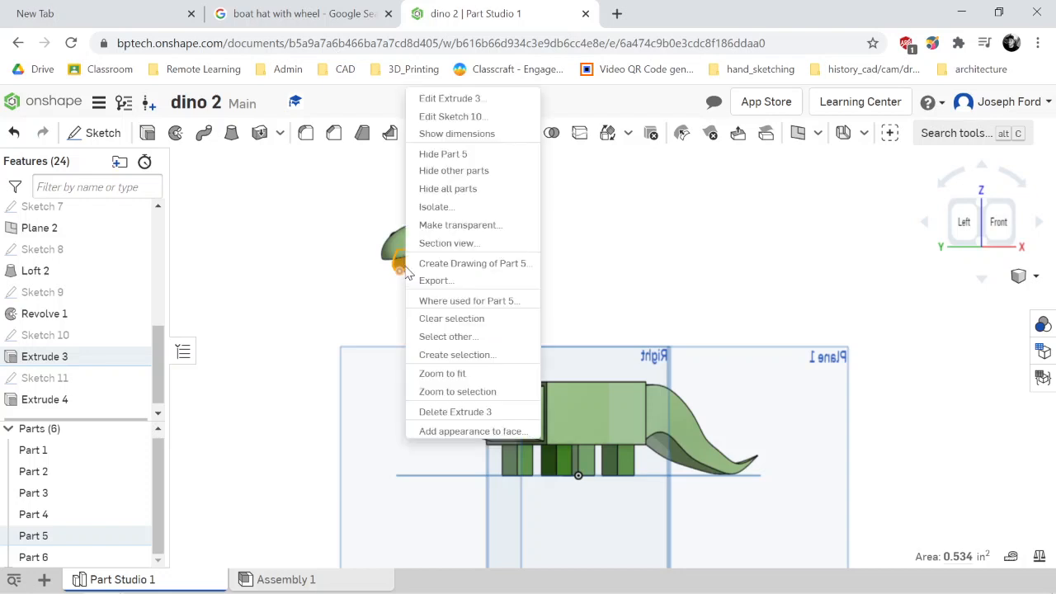
click(465, 432)
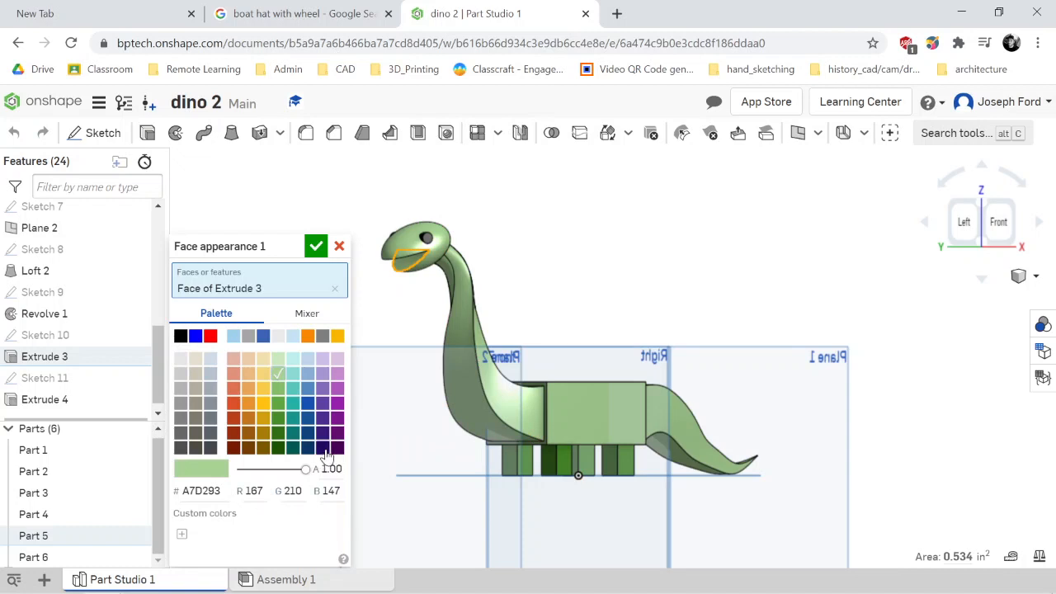
click(210, 337)
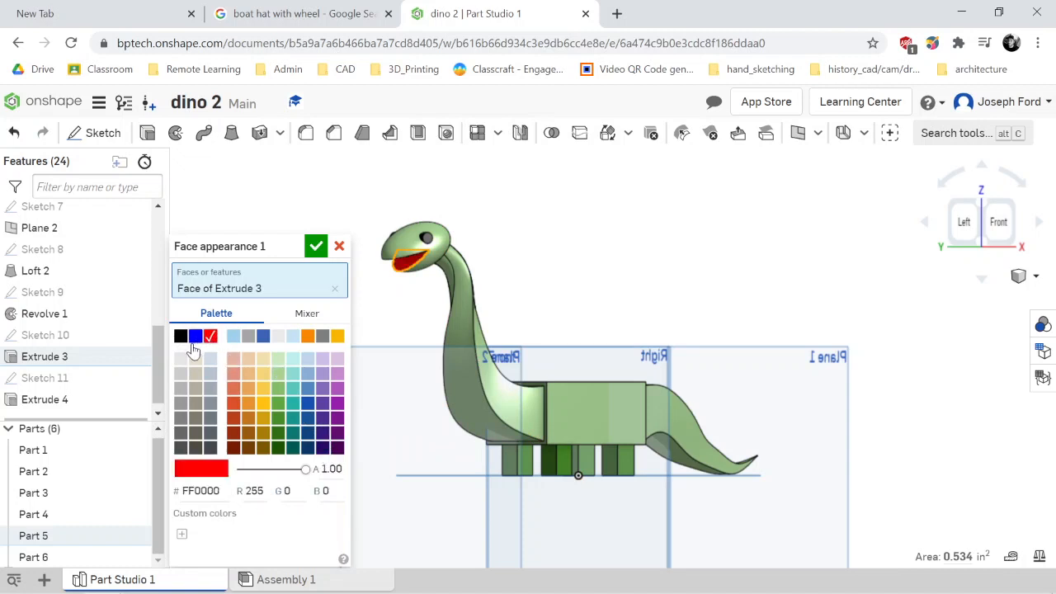
click(234, 433)
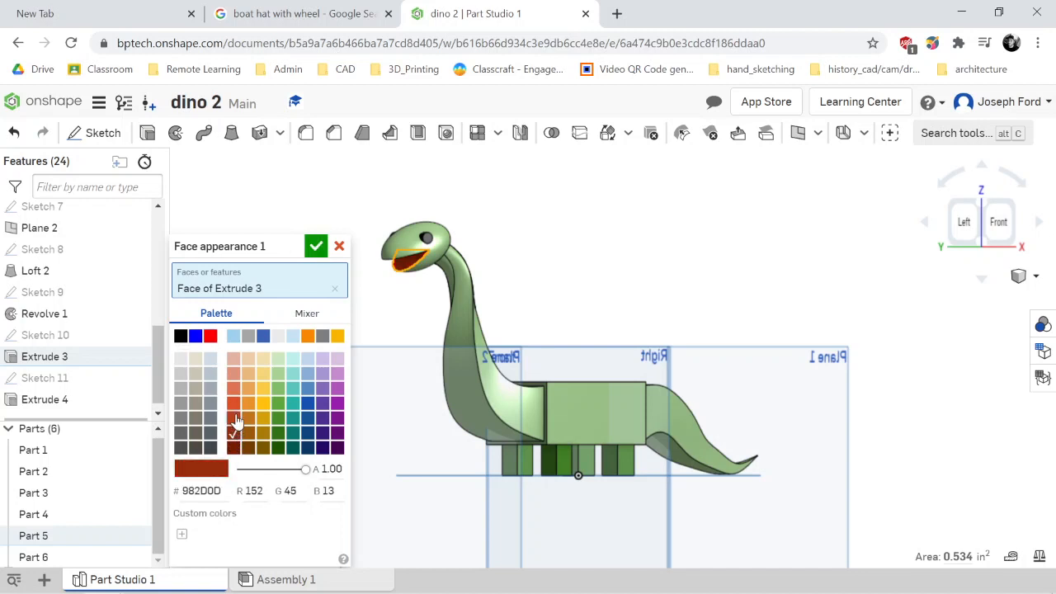
click(234, 418)
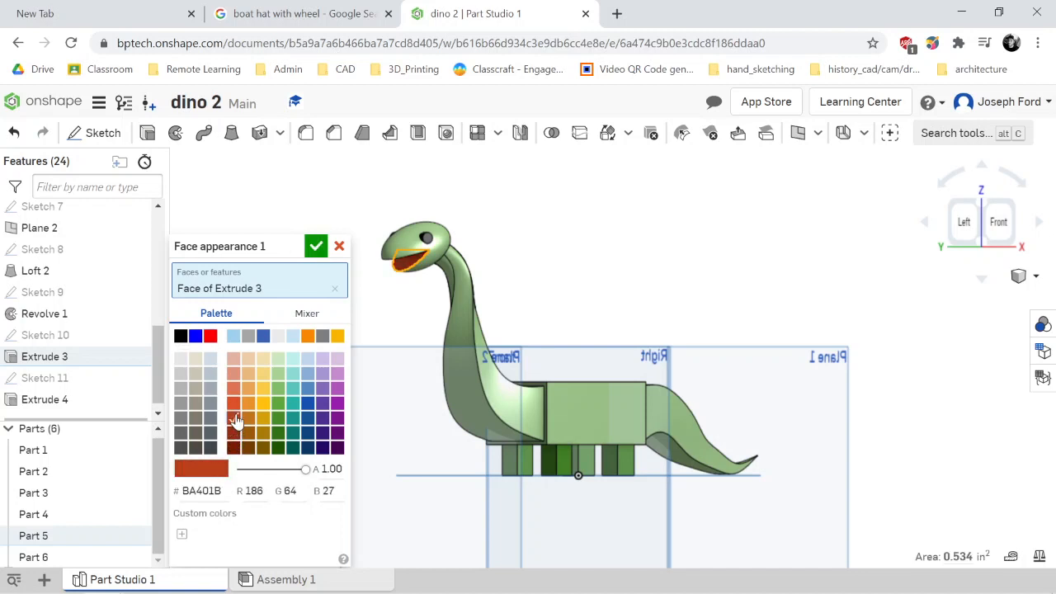
click(316, 247)
Try to fillet the body block's long edges and neck-end edges with a 0.2 in radius
mouse_move(347, 450)
right_down()
mouse_move(367, 453)
mouse_move(339, 430)
mouse_move(326, 456)
mouse_move(295, 465)
mouse_move(331, 463)
right_up()
scroll(604, 422, down, 2)
scroll(579, 422, up, 1)
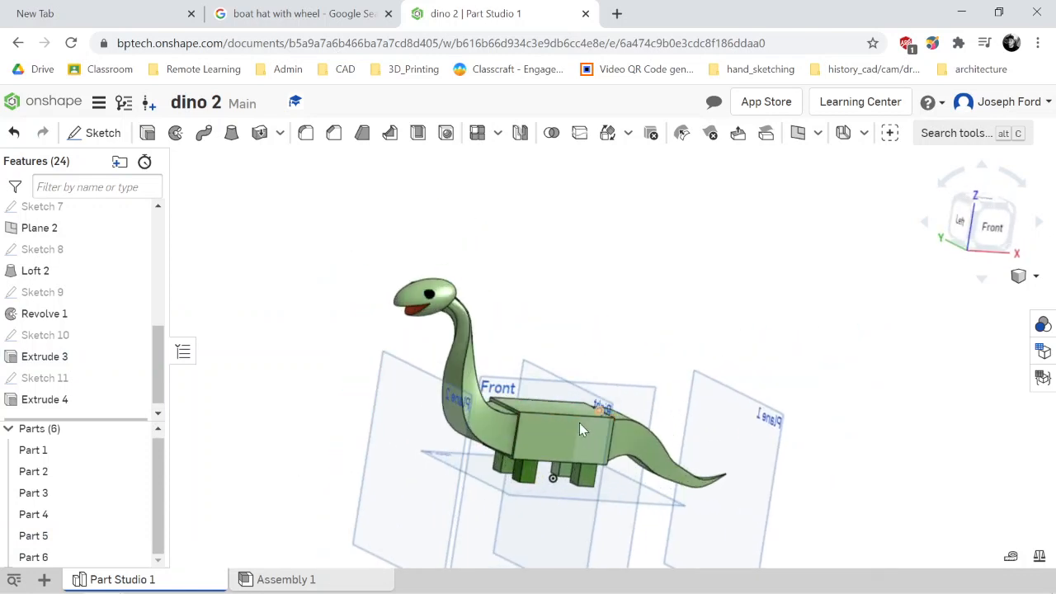
scroll(575, 431, up, 5)
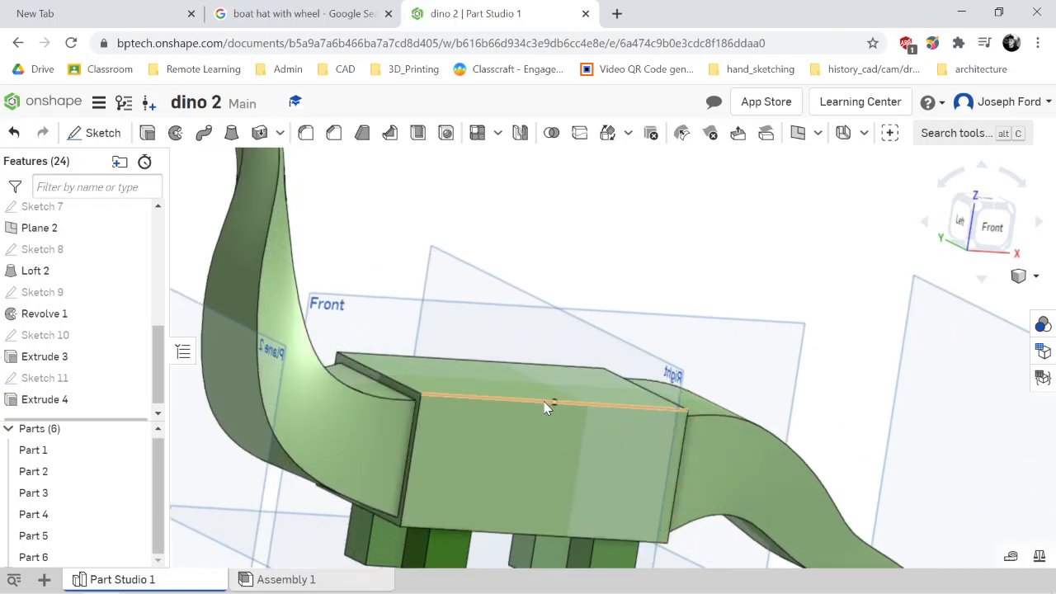
scroll(545, 399, down, 3)
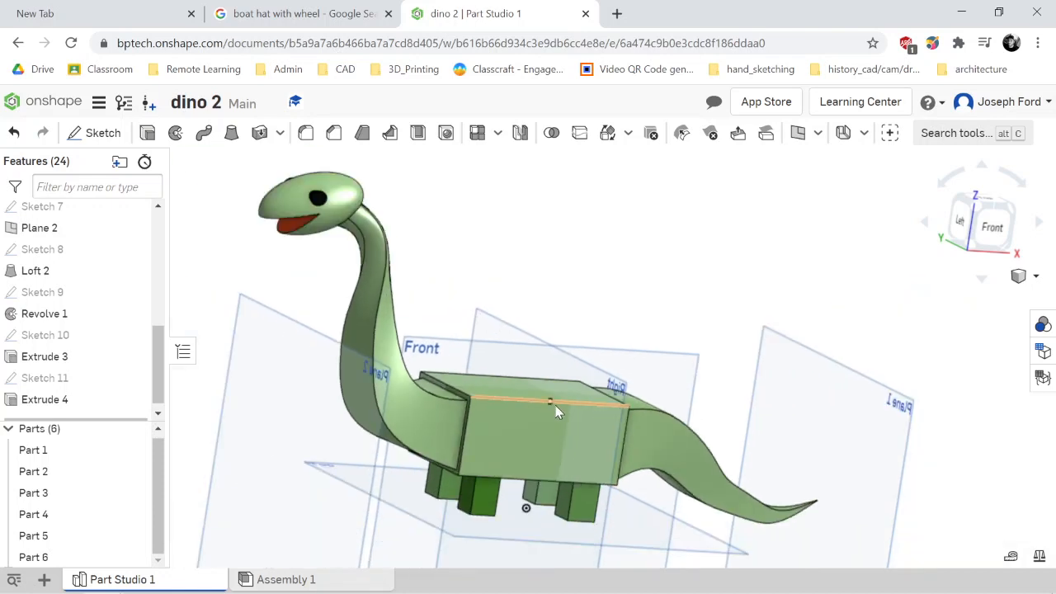
click(308, 134)
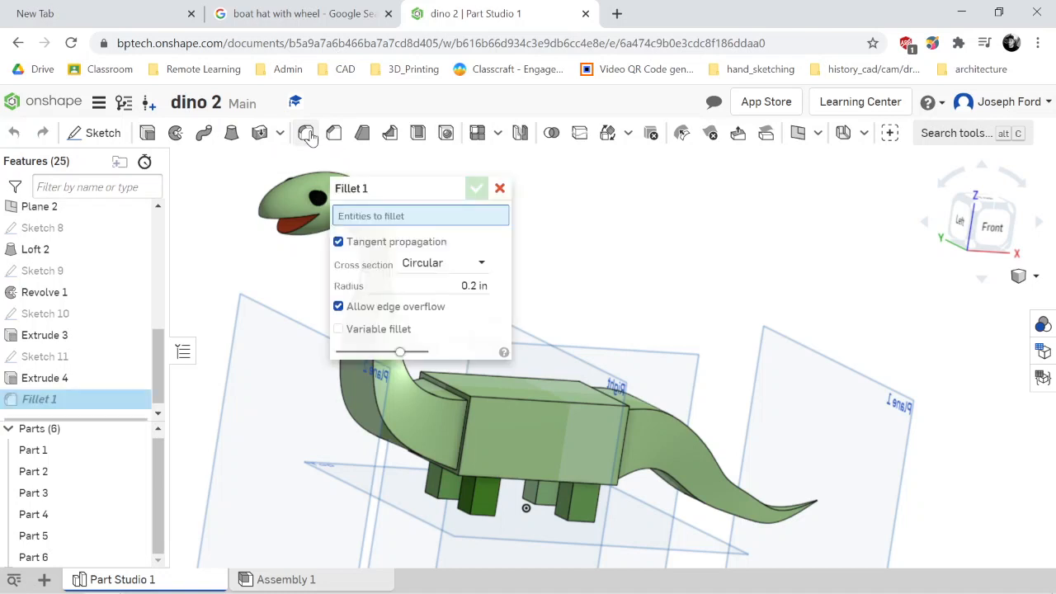
click(524, 402)
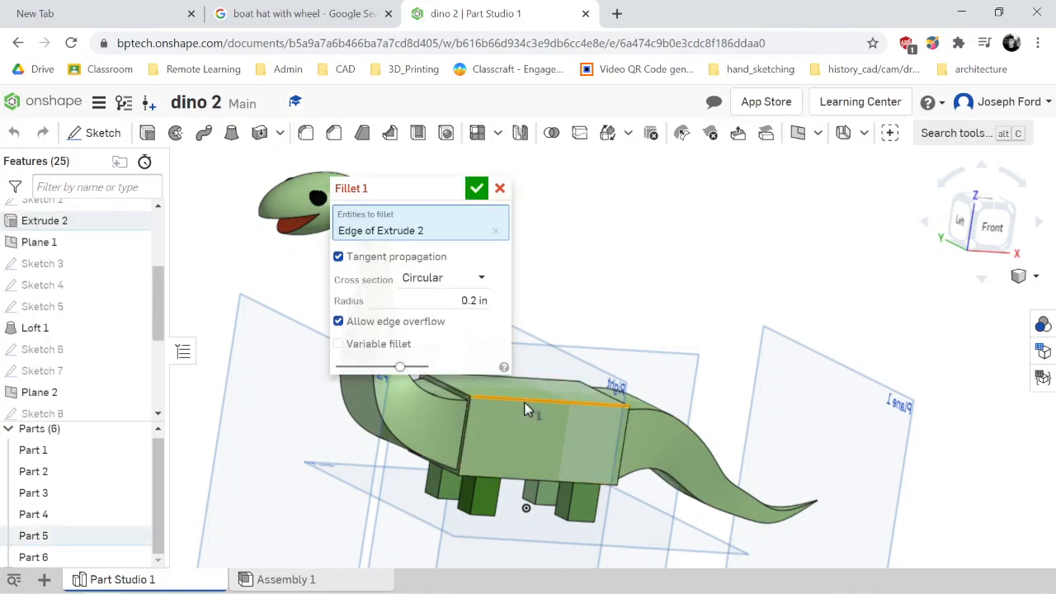
click(521, 486)
right_drag(330, 493, 421, 499)
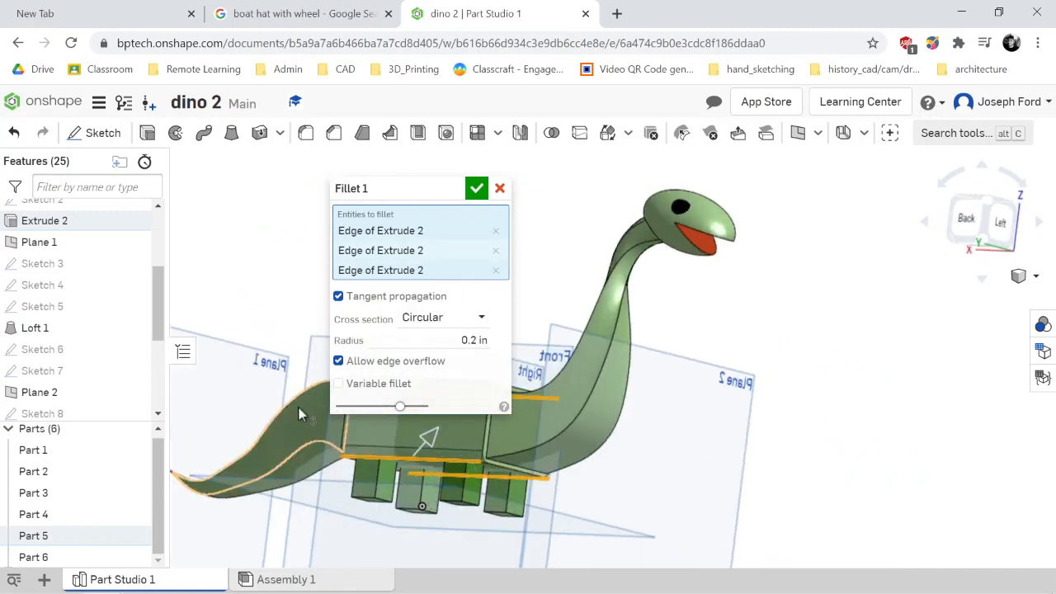
right_drag(301, 414, 283, 422)
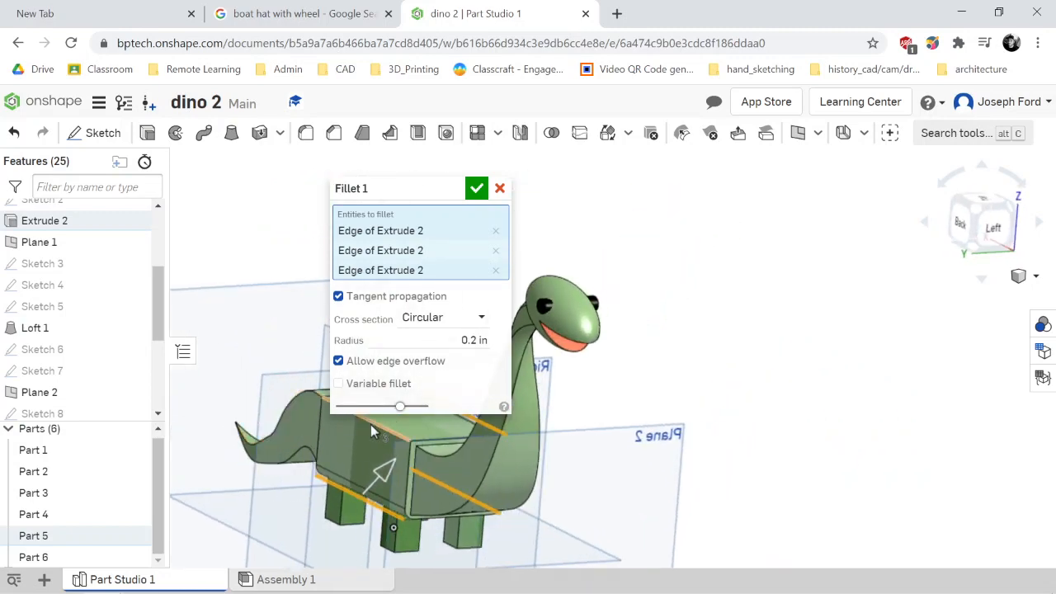
click(370, 424)
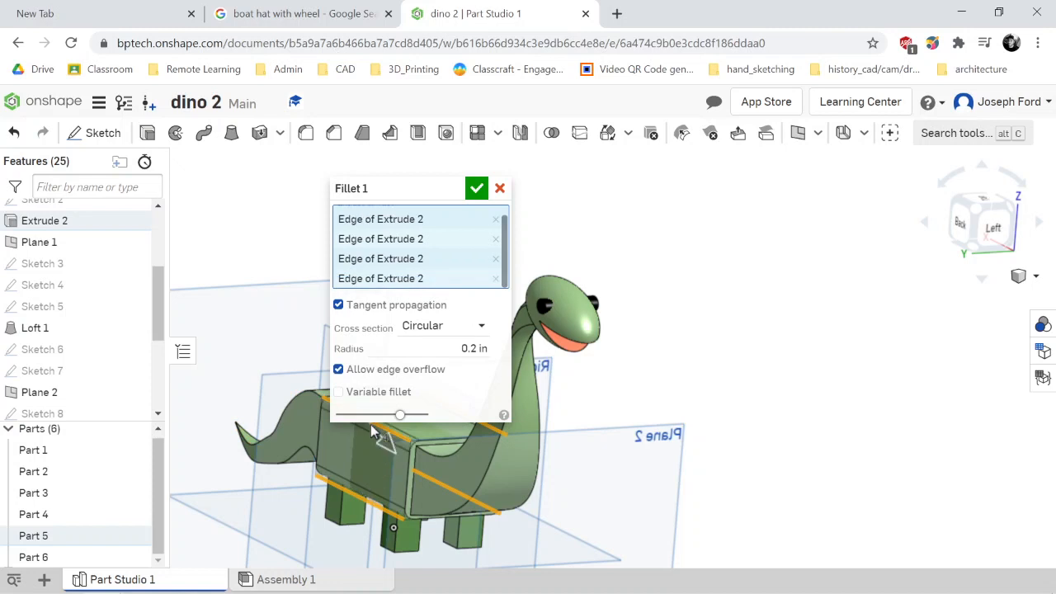
click(437, 446)
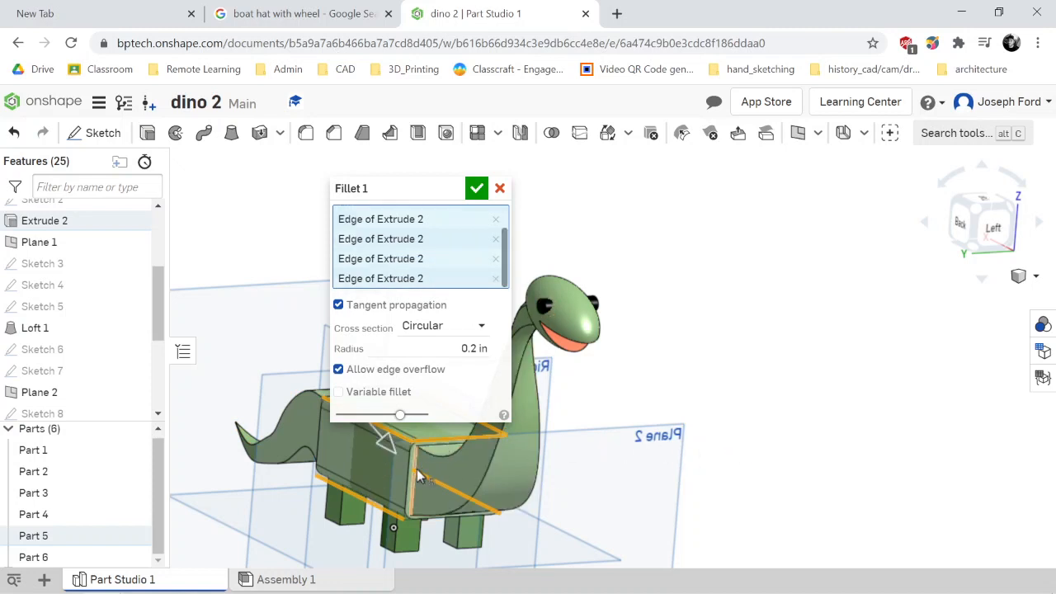
click(430, 446)
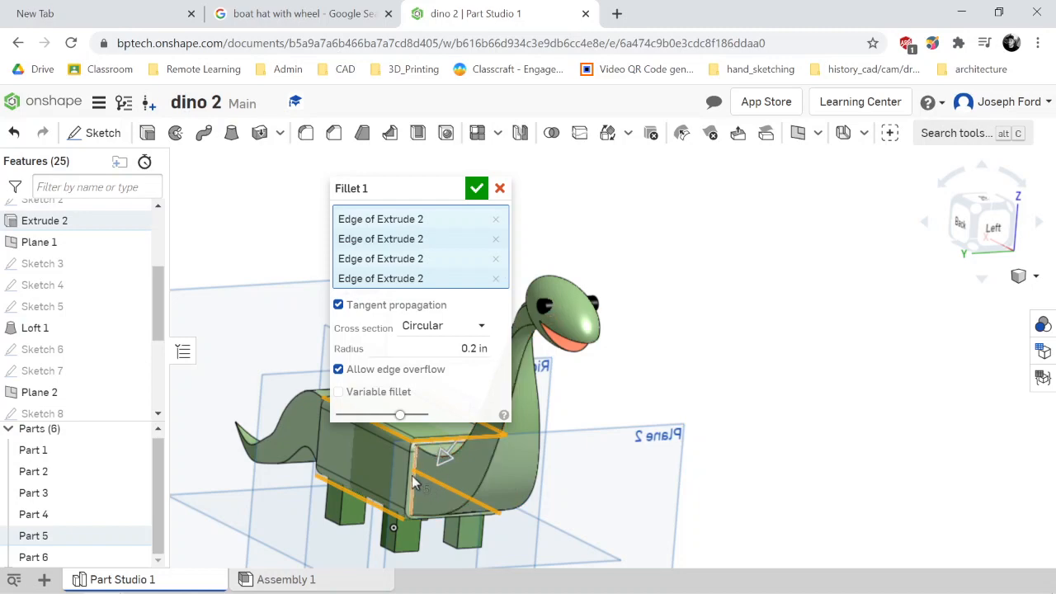
click(408, 476)
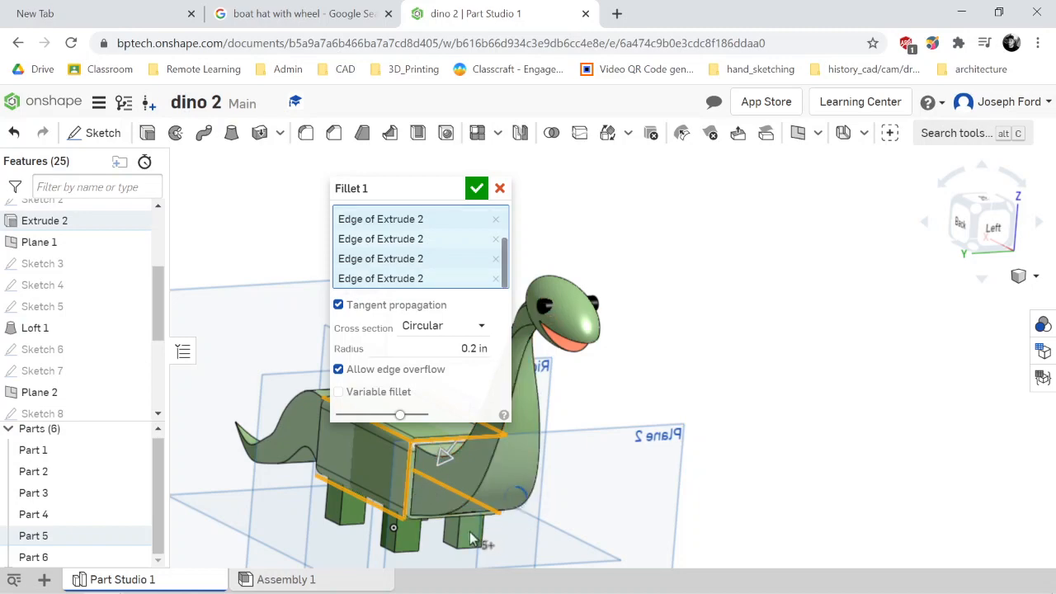
scroll(429, 521, up, 3)
scroll(427, 518, down, 3)
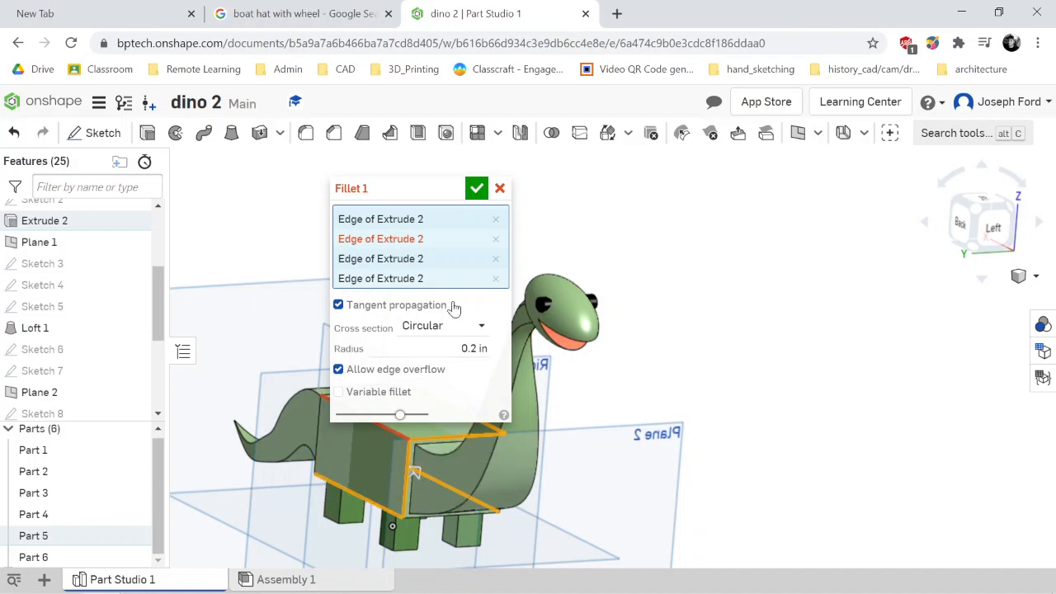
Remove all selected edges from the fillet
click(495, 238)
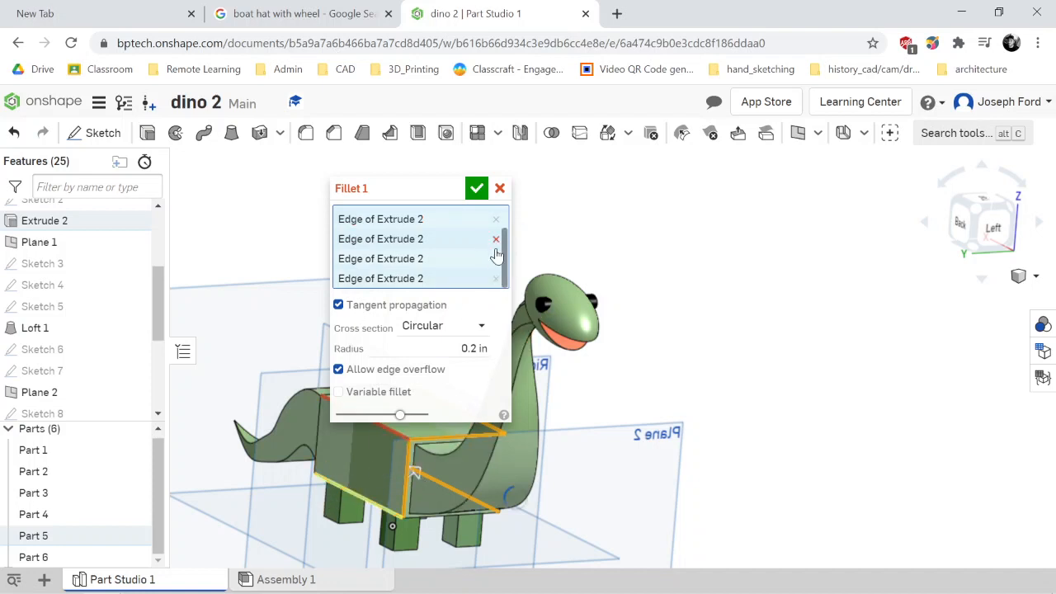
click(496, 218)
click(496, 221)
click(495, 225)
click(497, 230)
click(497, 230)
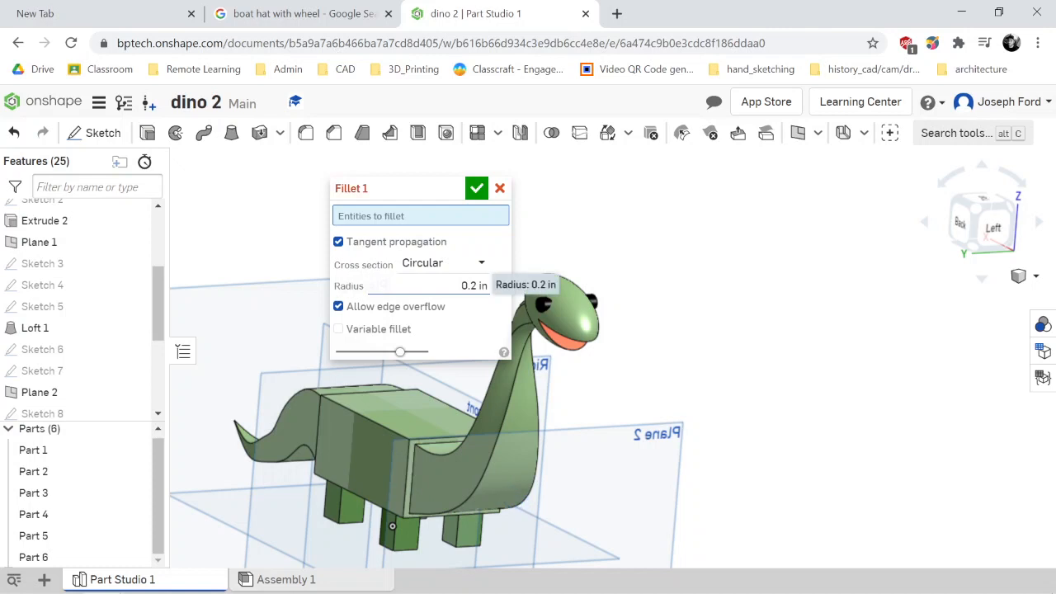
Set the fillet radius to 0.1 in and select the body's four long edges and one vertical neck-end edge
click(467, 285)
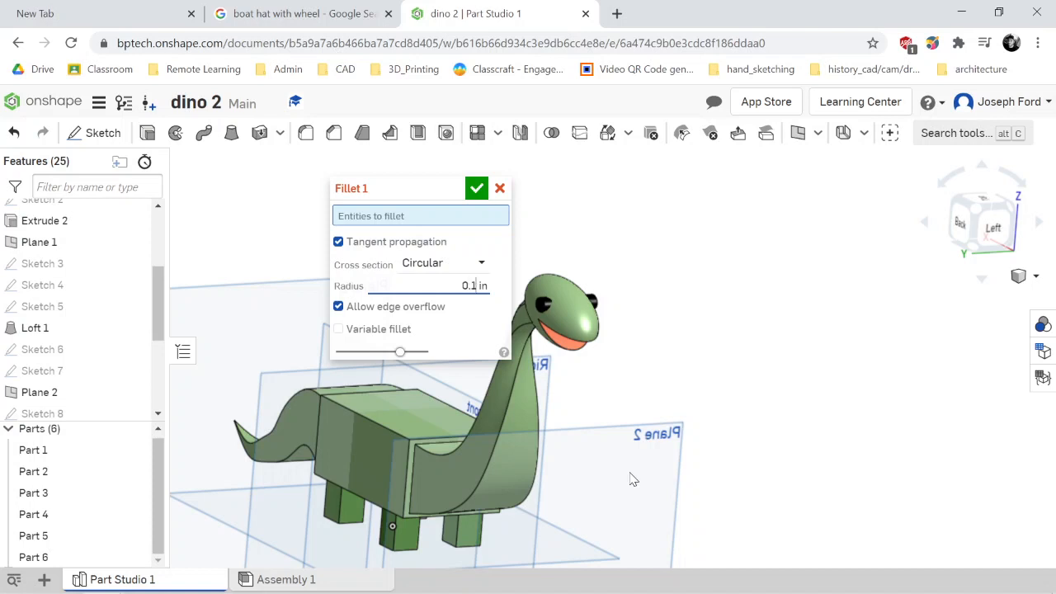
click(393, 432)
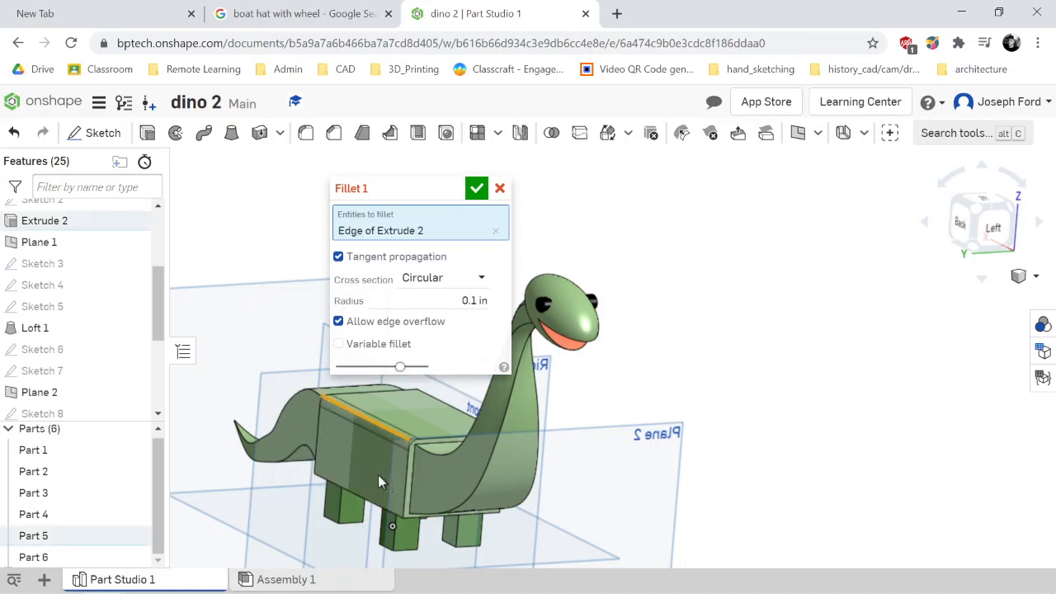
click(368, 507)
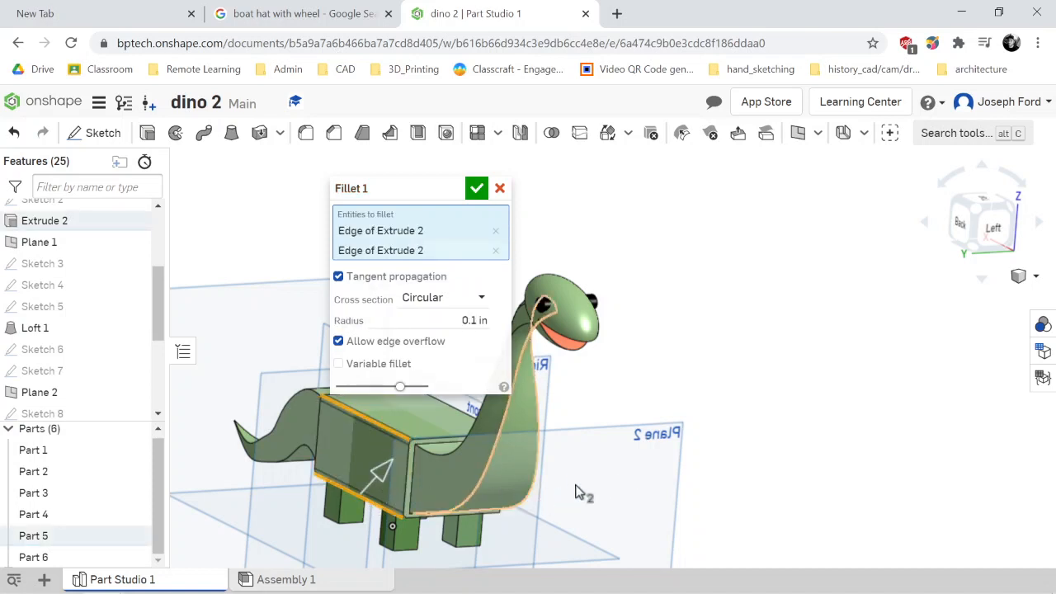
right_drag(577, 490, 545, 495)
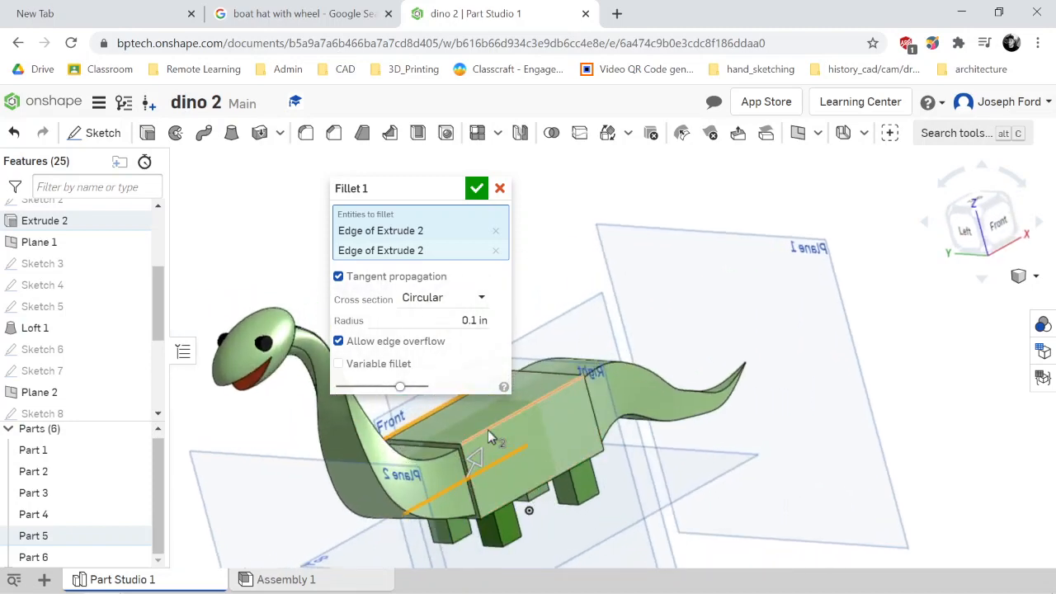
click(487, 429)
click(542, 493)
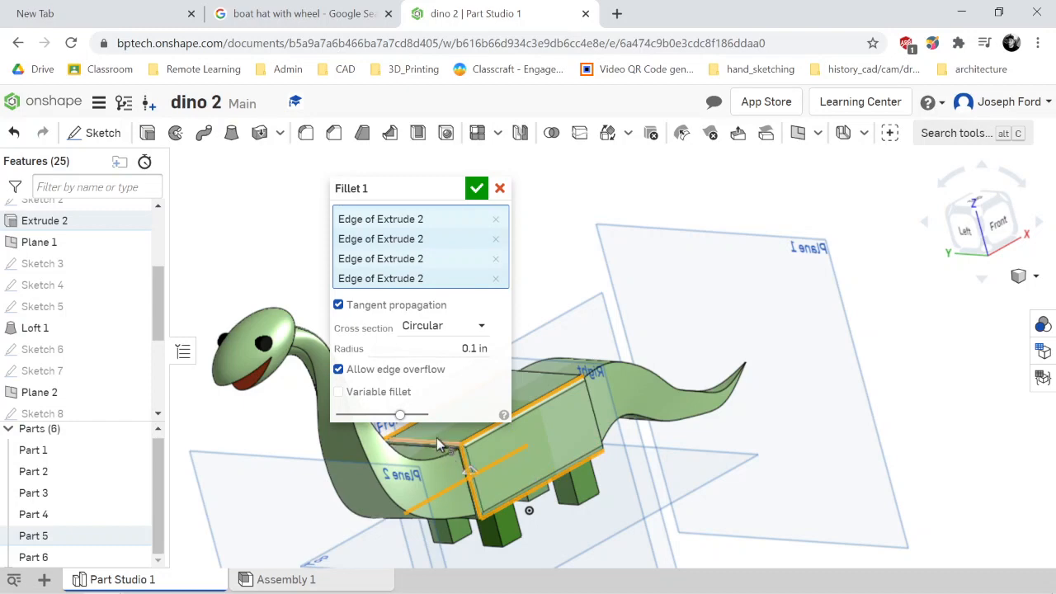
Take the neck-end edges out of the fillet, add the body's long side face and apply the fillet
click(437, 442)
right_drag(361, 510, 380, 490)
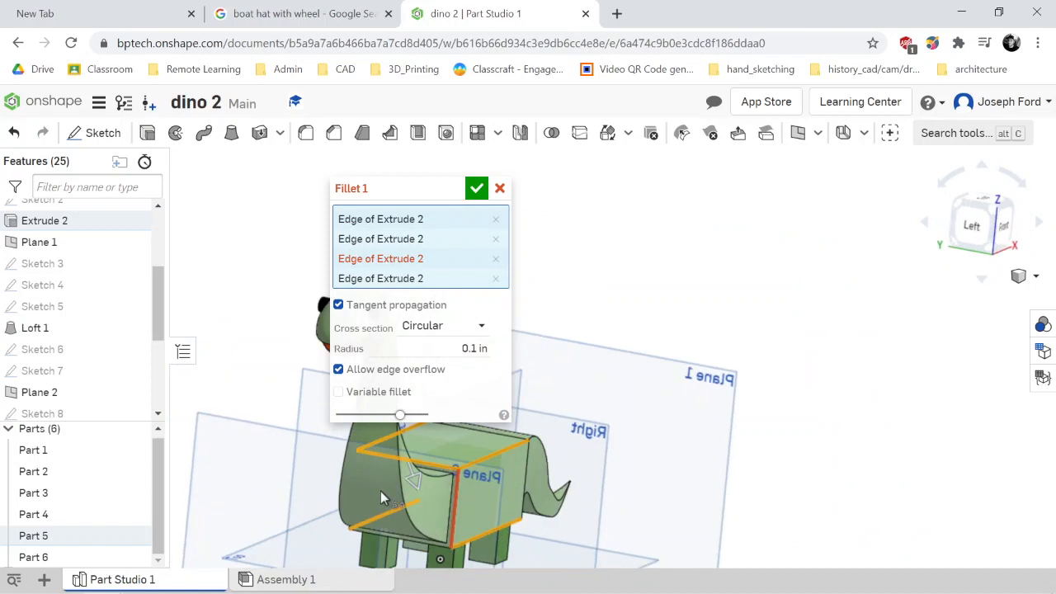
click(440, 470)
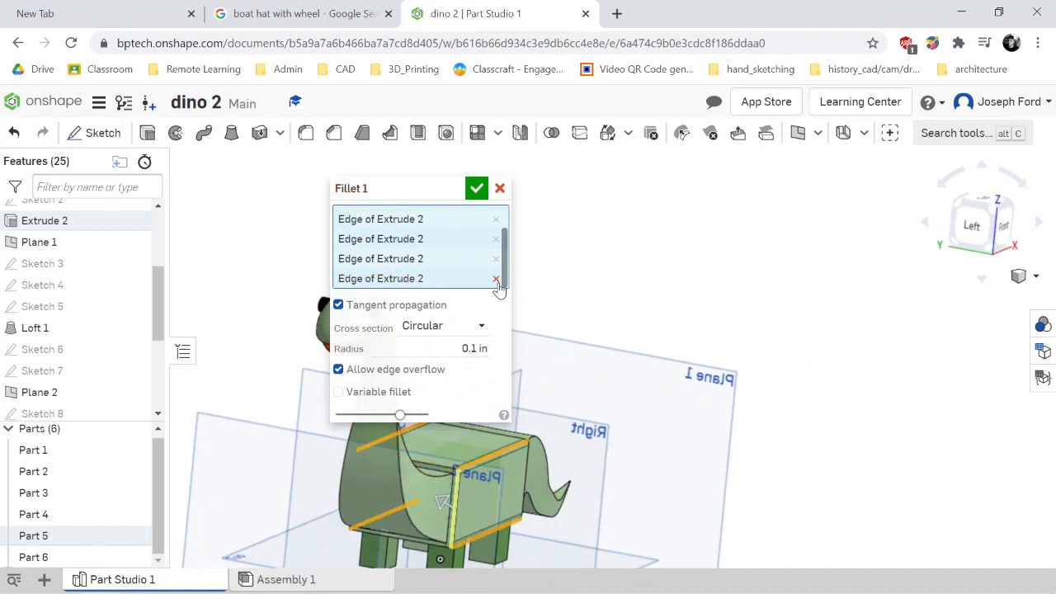
right_drag(522, 499, 365, 464)
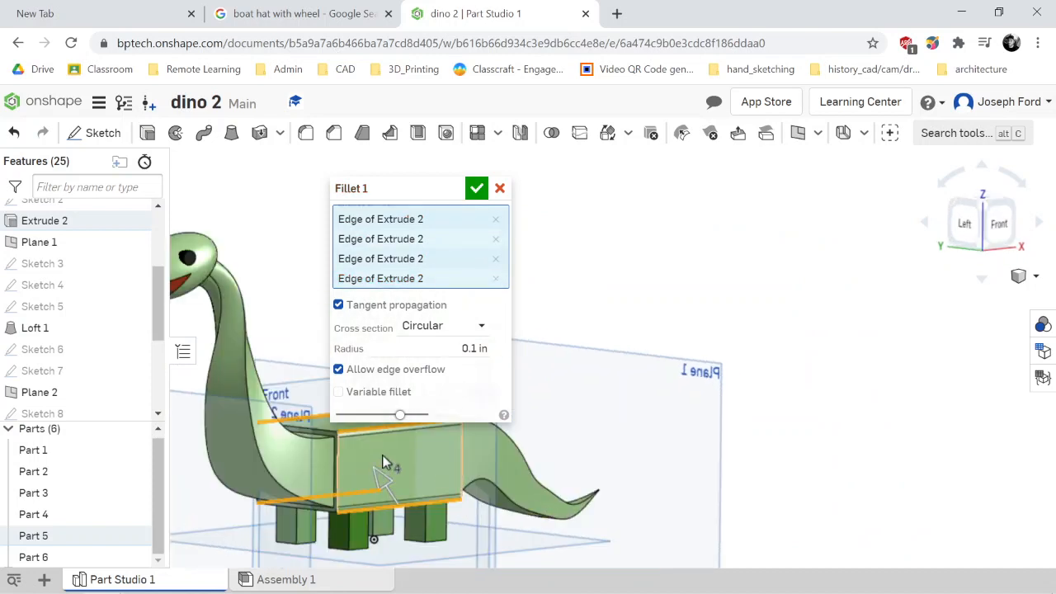
click(384, 461)
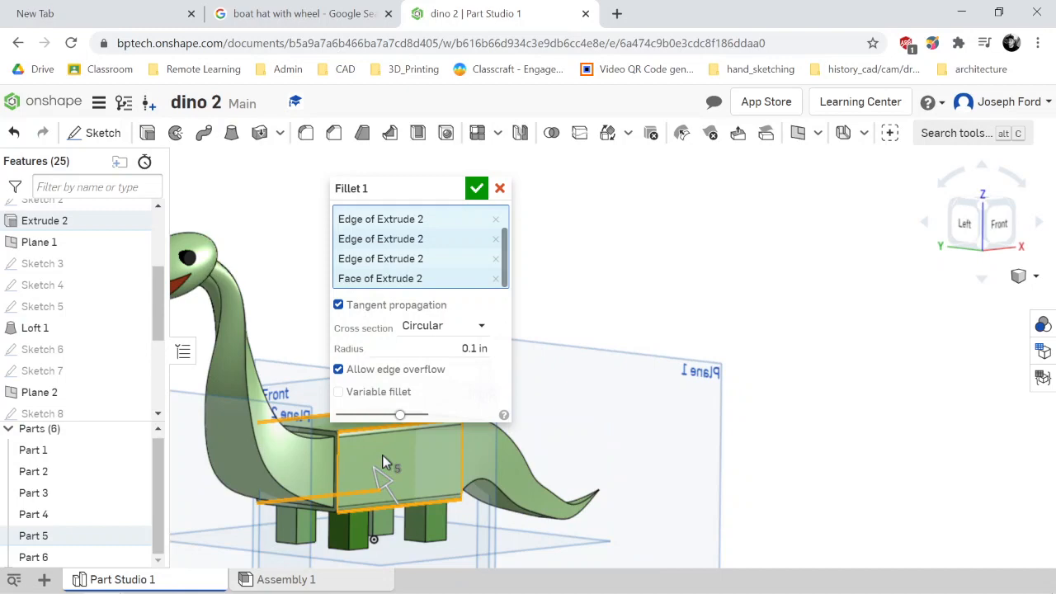
click(475, 193)
Examine the filleted body and the whole dinosaur from the front, sides and back
scroll(396, 516, down, 5)
scroll(404, 520, up, 5)
right_drag(454, 518, 266, 537)
click(986, 226)
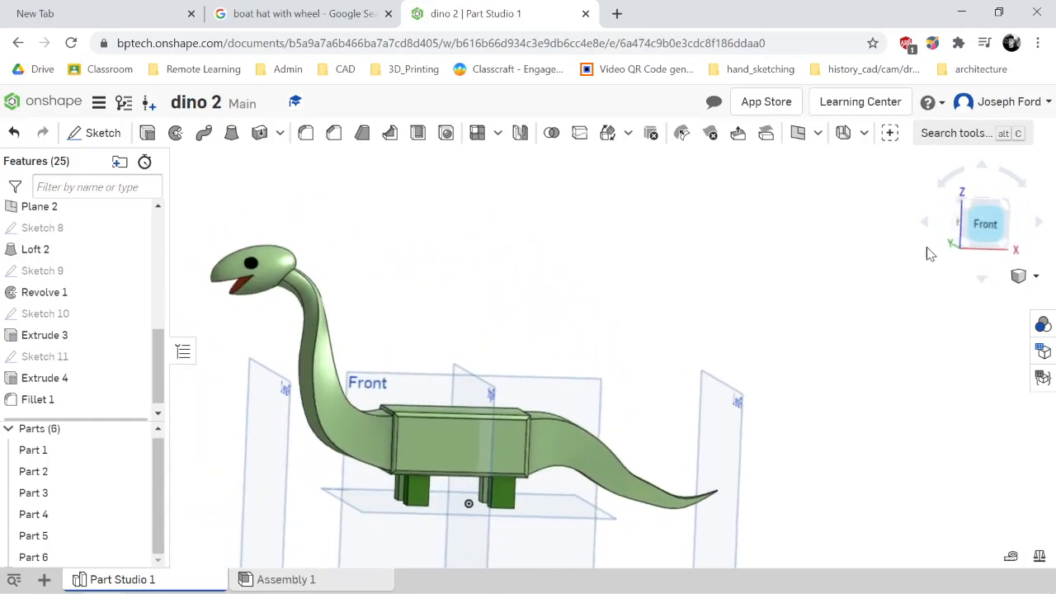
key(Right)
key(Right)
key(Right)
key(Right)
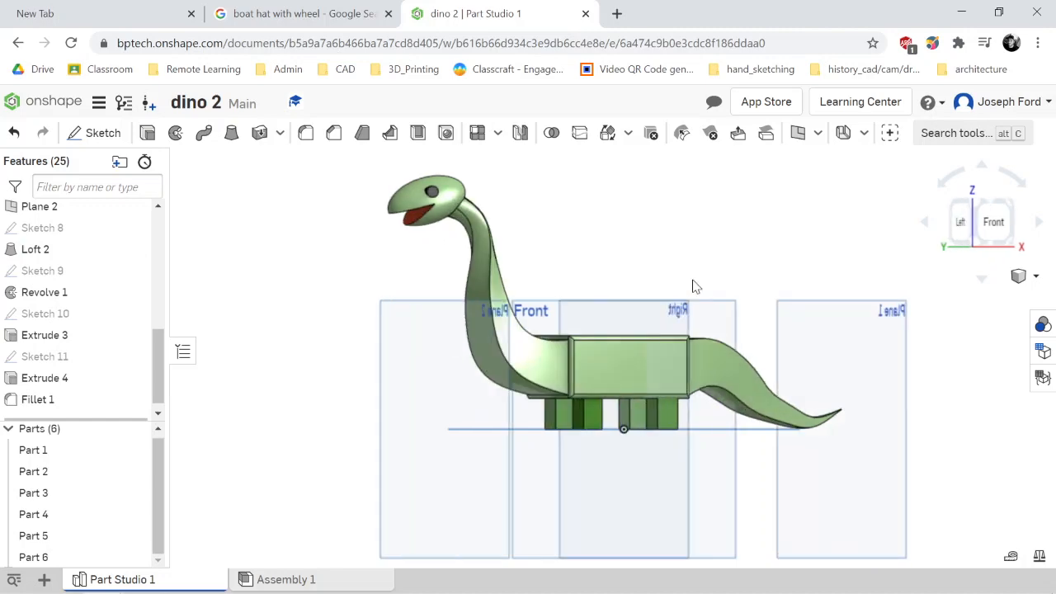
key(Right)
key(Right)
key(Right)
key(Right)
key(Right)
key(Right)
key(Right)
key(Right)
key(Right)
key(Right)
key(Right)
key(Right)
key(Right)
key(Left)
key(Left)
key(Left)
key(Left)
key(Left)
key(Left)
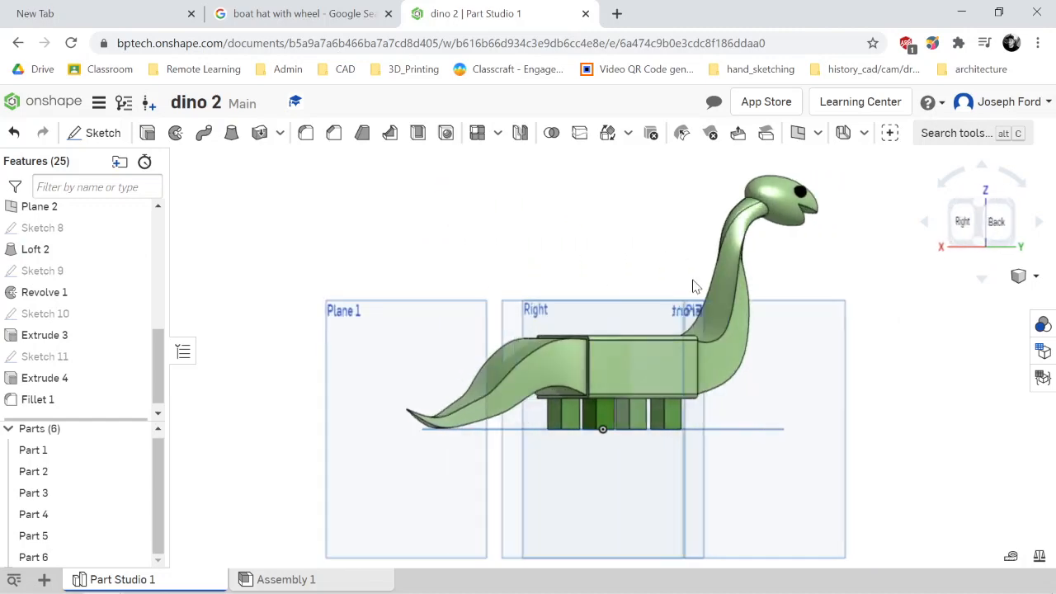
key(Right)
key(Right)
key(Right)
key(Right)
key(Right)
key(Right)
key(Right)
key(Right)
key(Right)
key(Right)
key(Right)
key(Right)
key(Right)
key(Right)
key(Right)
key(Right)
key(Right)
key(Right)
key(Right)
key(Right)
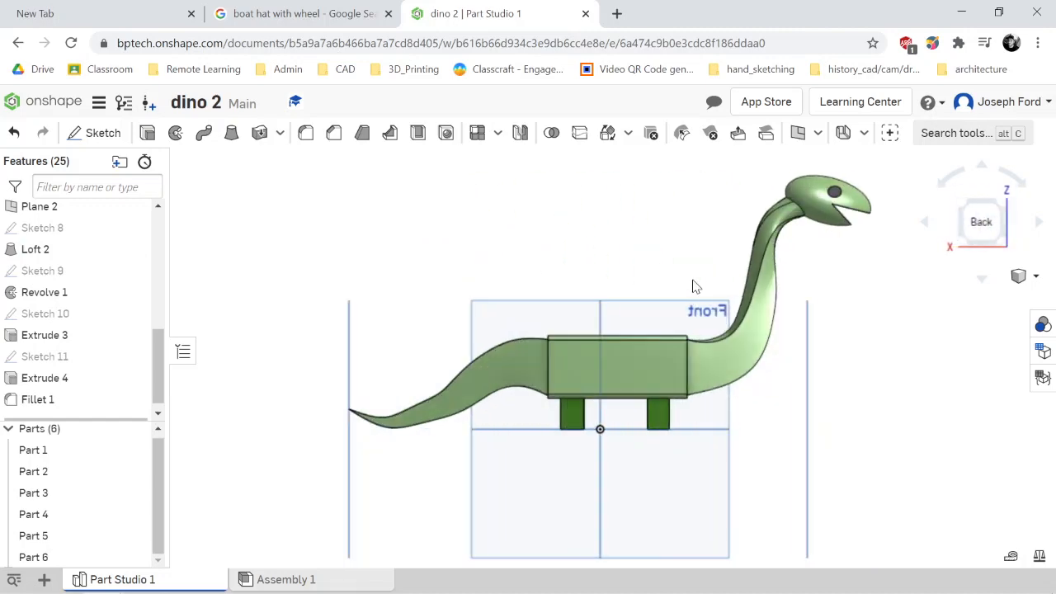
Examine the whole dinosaur from the back, the front and its head end
key(Left)
key(Left)
key(Left)
key(Left)
key(Left)
key(Left)
key(Left)
key(Left)
key(Left)
key(Left)
key(Left)
key(Left)
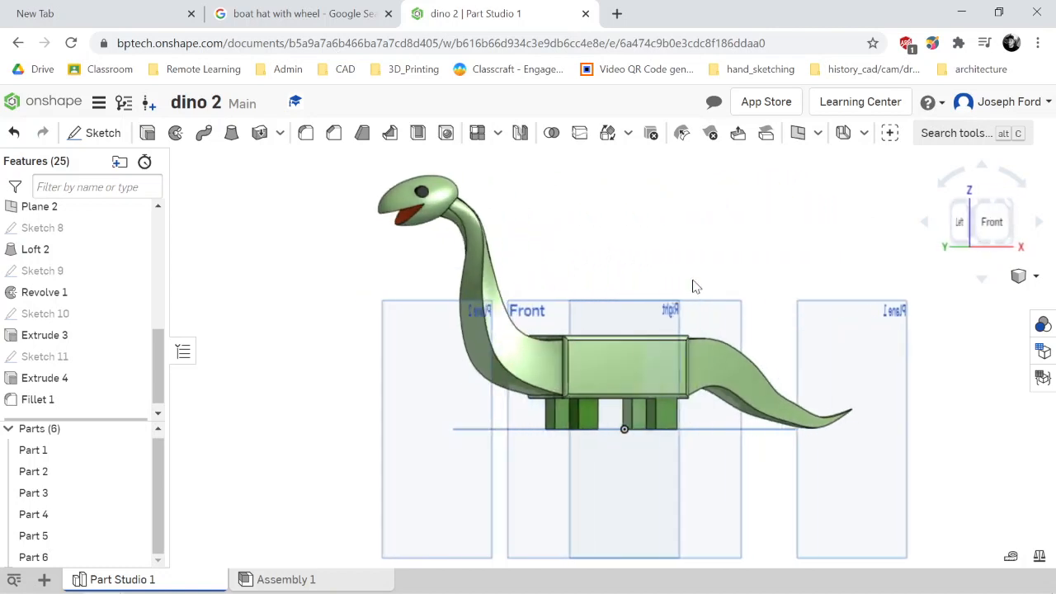
key(Down)
key(Right)
key(Right)
key(Right)
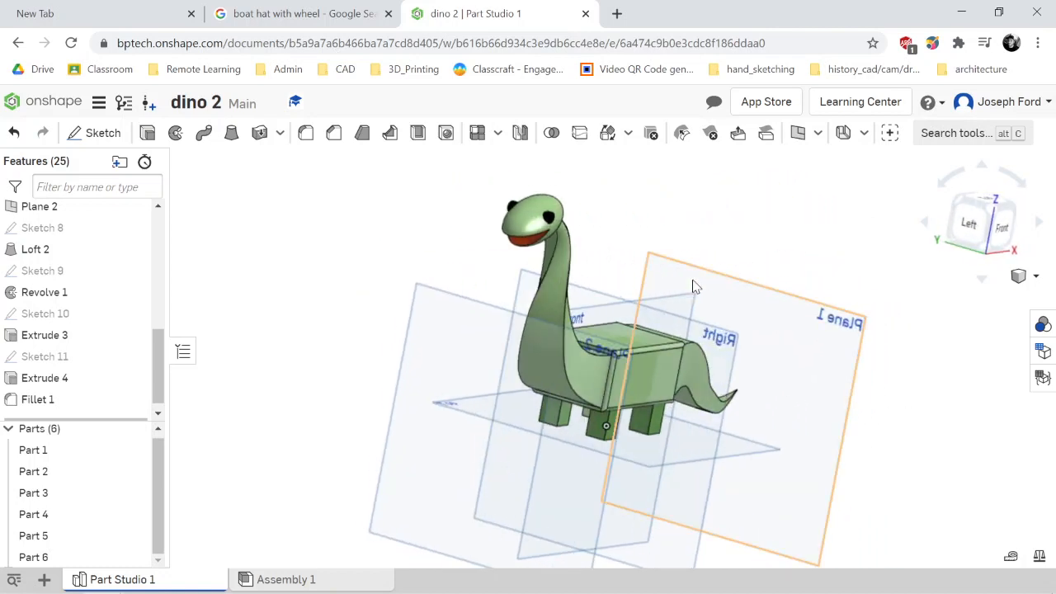
Hide all planes and the origin so only the dinosaur is displayed
key(p)
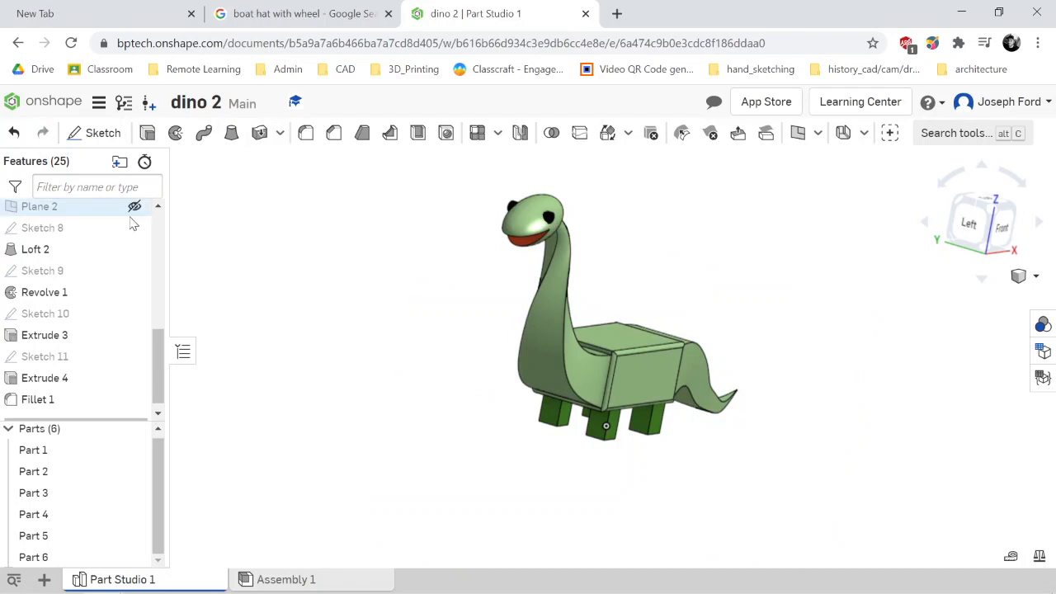
scroll(136, 235, up, 1)
scroll(136, 239, up, 5)
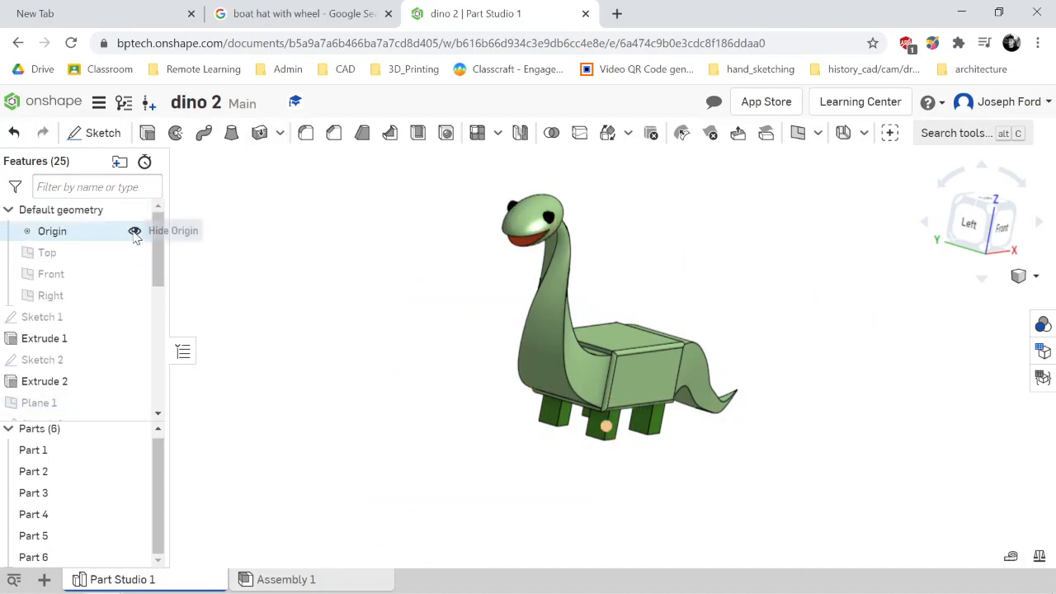
click(134, 233)
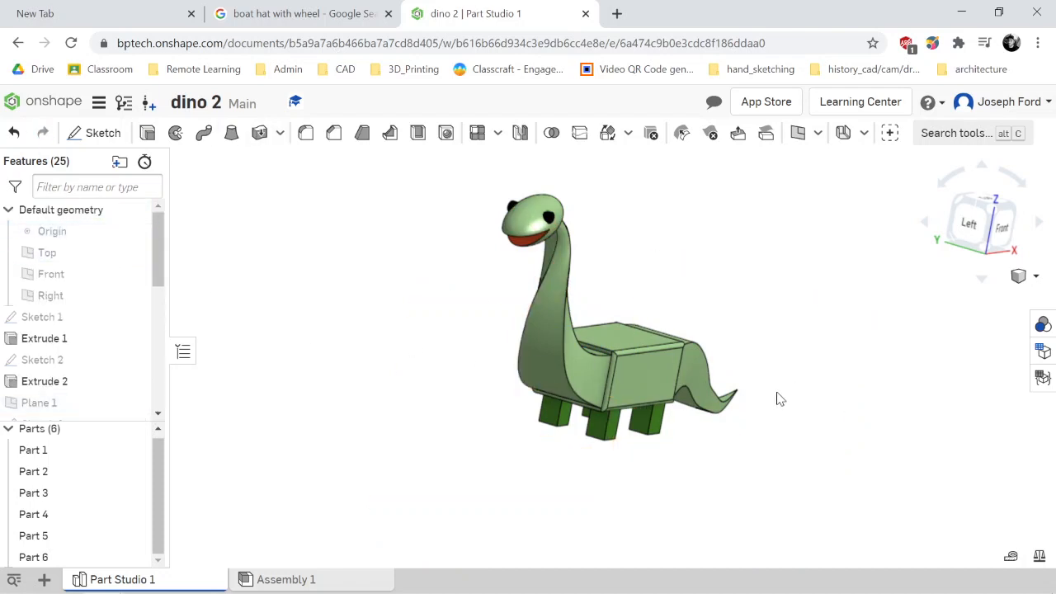
Set the model display to Shaded without edges
key(Left)
key(Left)
key(Up)
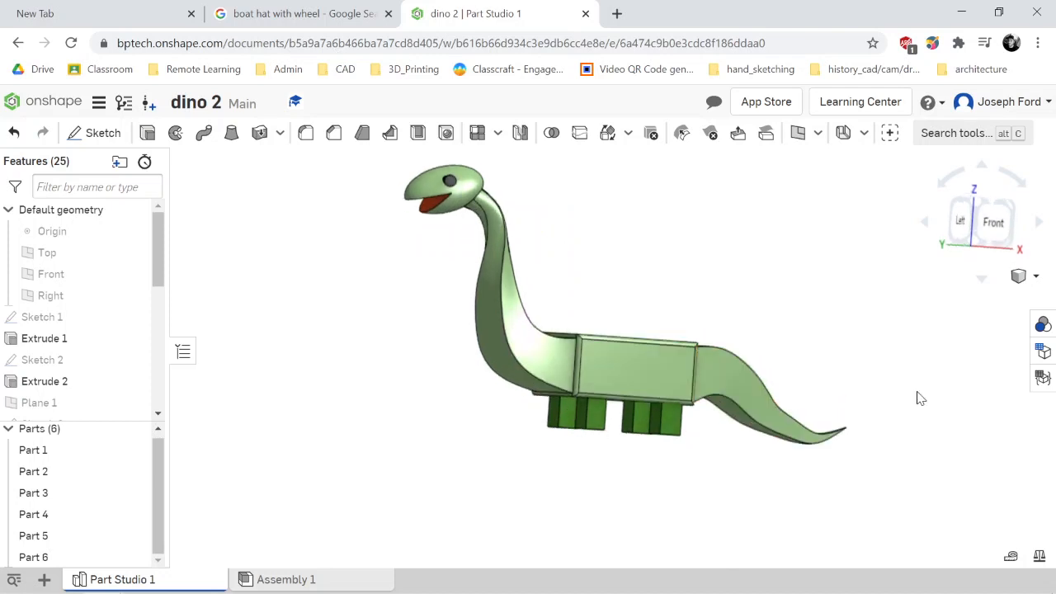
click(1039, 277)
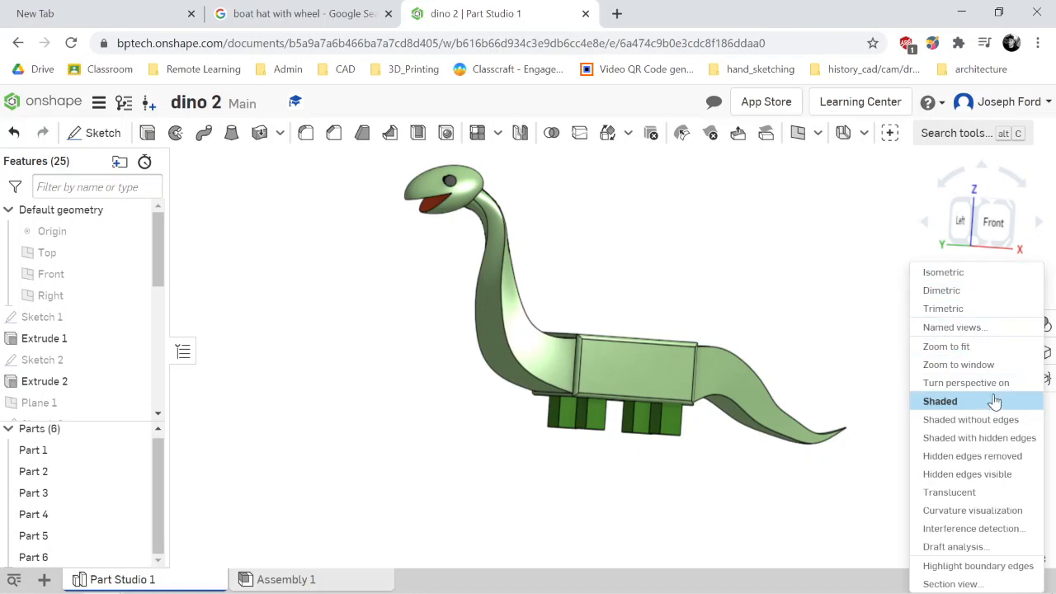
click(983, 422)
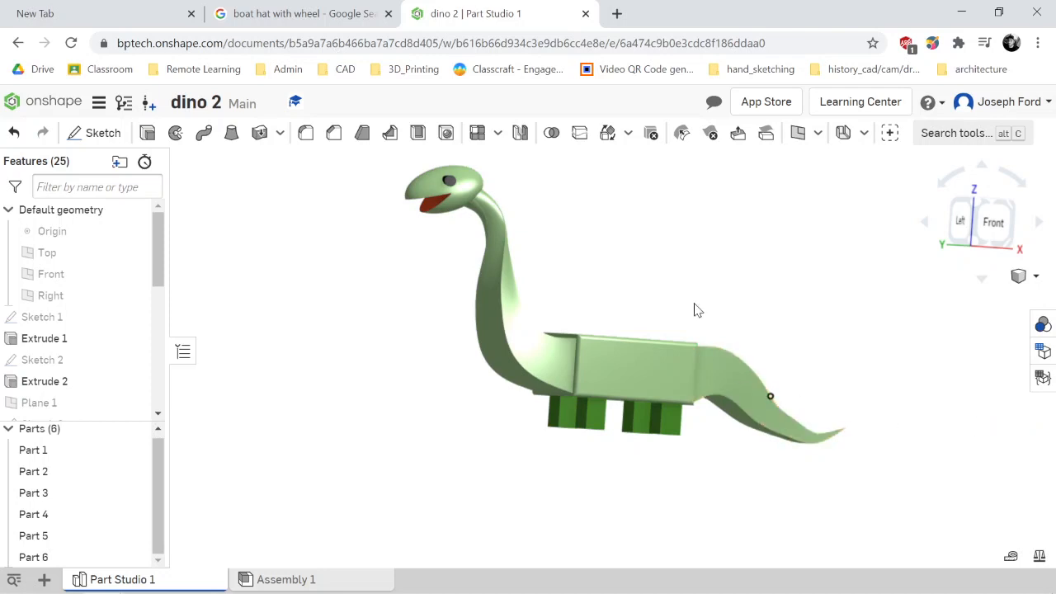
Examine the dinosaur without edge lines from above, below, both sides, the head end and the tail end
key(Down)
key(Down)
key(Left)
key(Left)
key(Left)
key(Left)
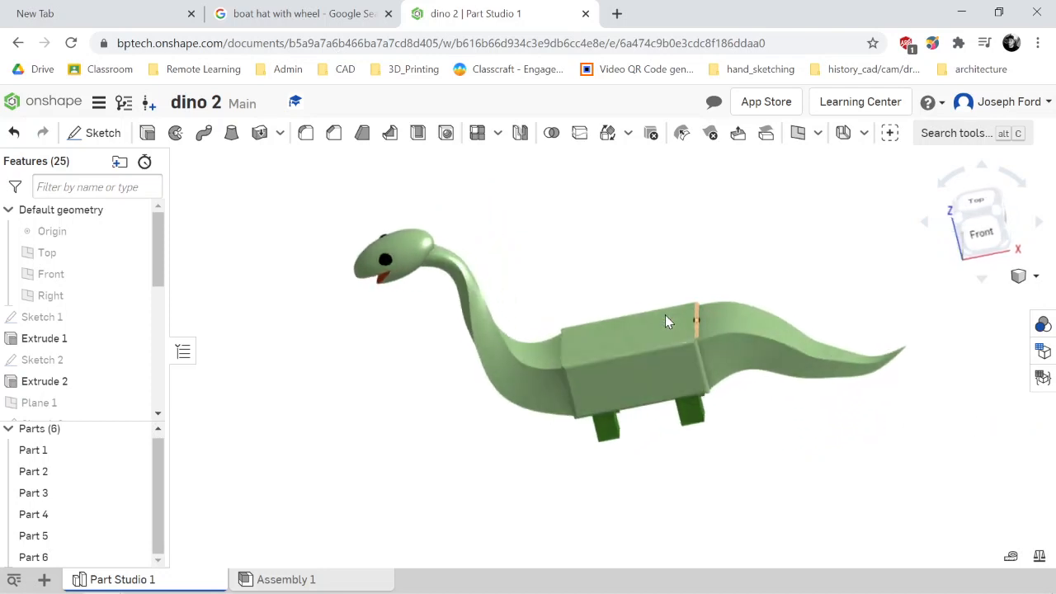
key(Up)
key(Up)
key(Right)
key(Right)
key(Right)
key(Right)
key(Right)
key(Right)
key(Right)
key(Right)
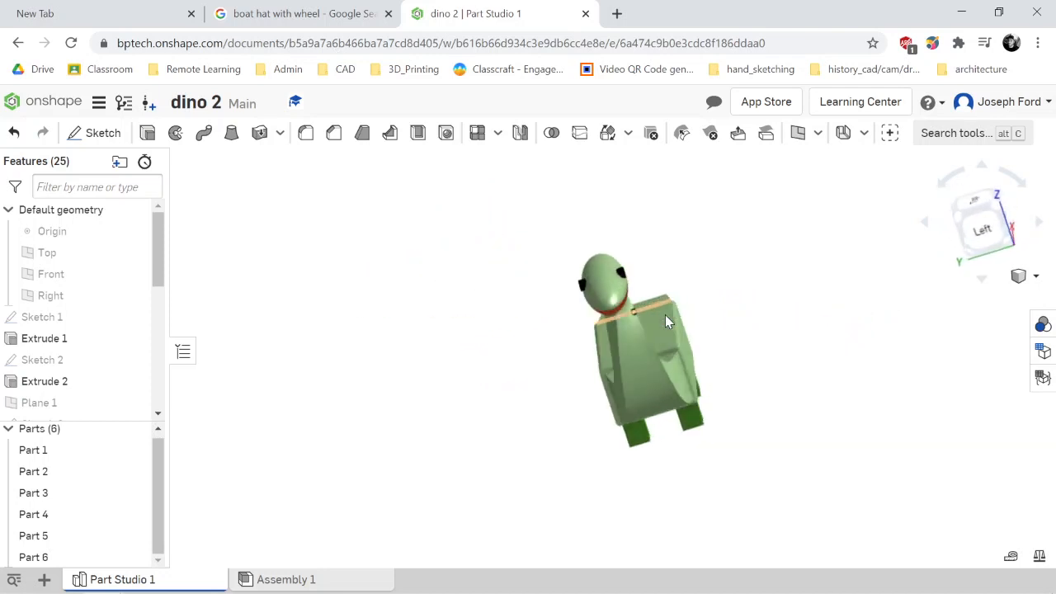
key(Right)
key(Right)
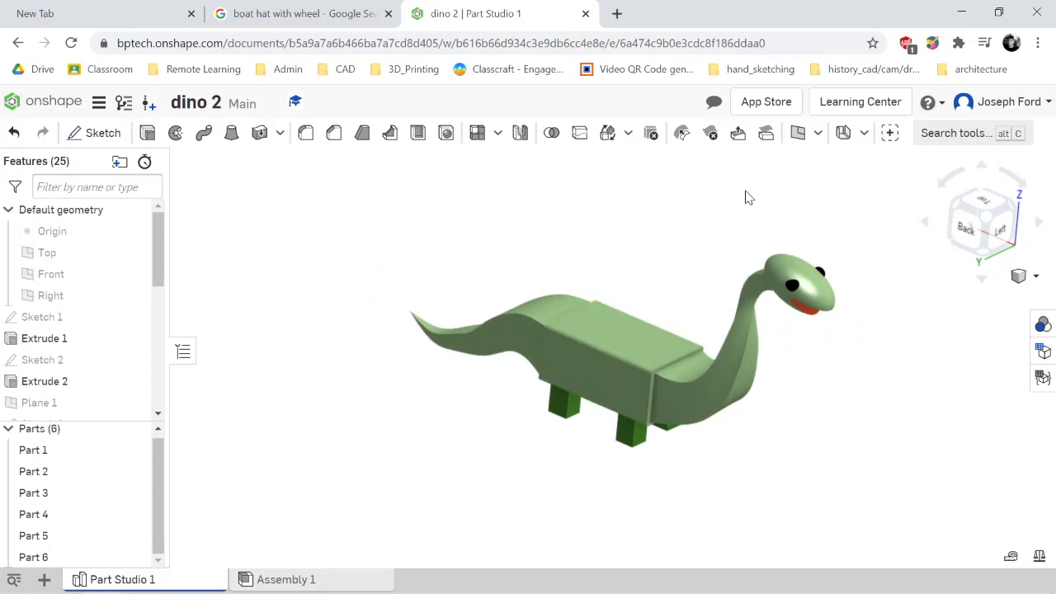
key(Up)
key(Up)
key(Up)
key(Up)
key(Left)
key(Left)
key(Left)
key(Left)
key(Left)
key(Up)
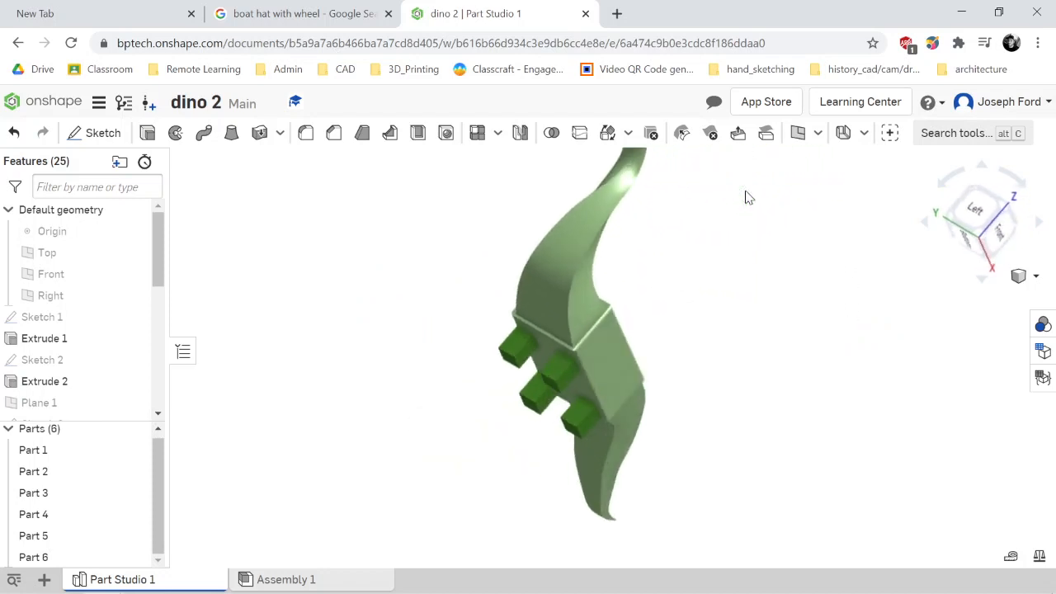
key(Left)
key(Left)
key(Left)
key(Left)
key(Left)
key(Left)
key(Left)
key(Left)
key(Left)
key(Left)
key(Left)
key(Left)
key(Up)
key(Up)
key(Up)
key(Right)
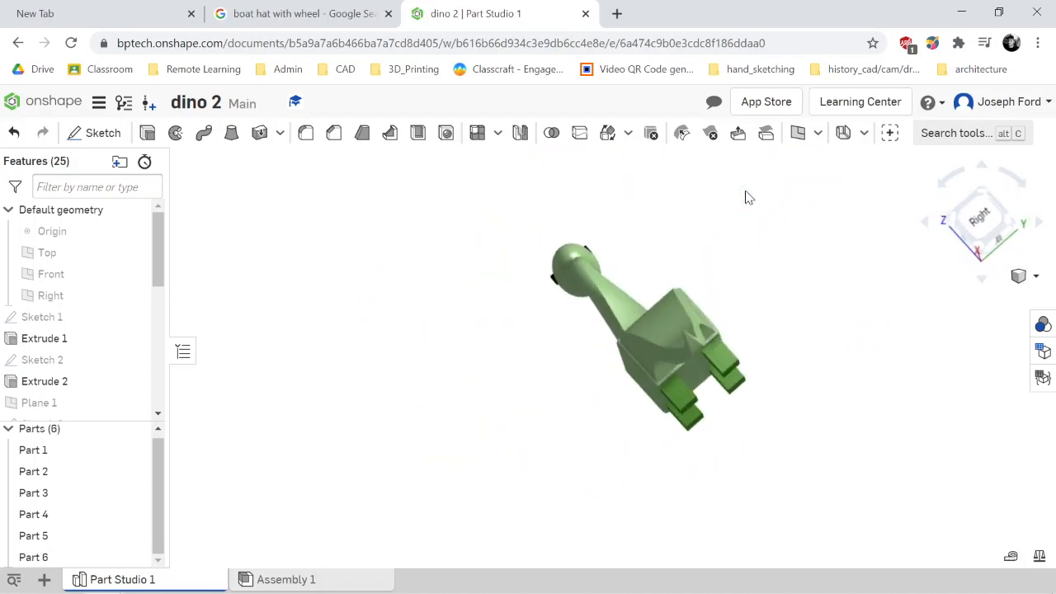
key(Right)
key(Right)
key(Right)
key(Right)
key(Right)
key(Right)
key(Right)
key(Right)
key(Right)
key(Up)
key(Up)
key(Up)
scroll(648, 208, down, 5)
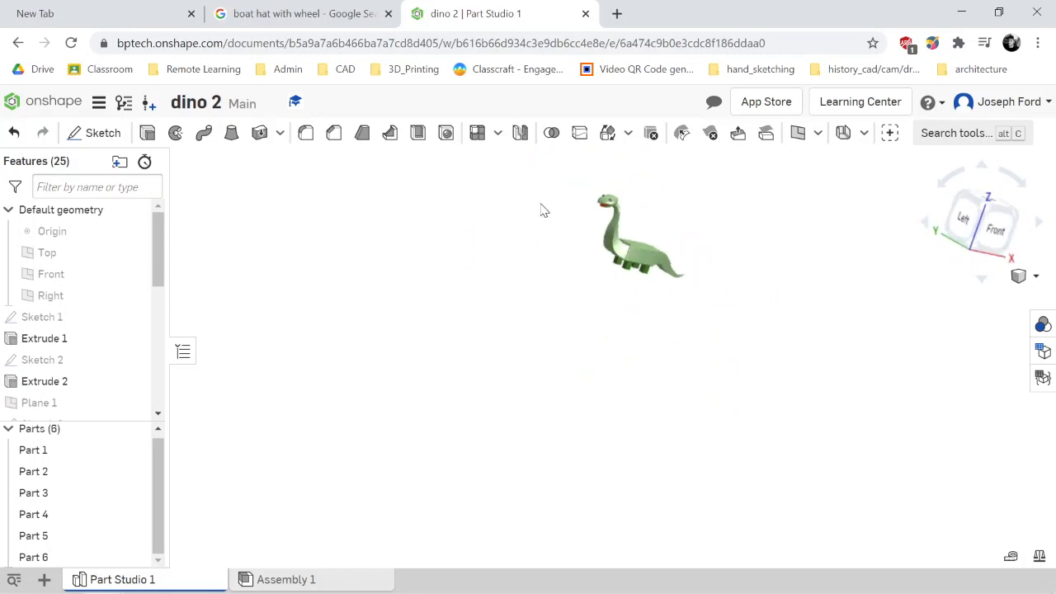
Turn on perspective for the model view
scroll(654, 212, up, 5)
click(1035, 276)
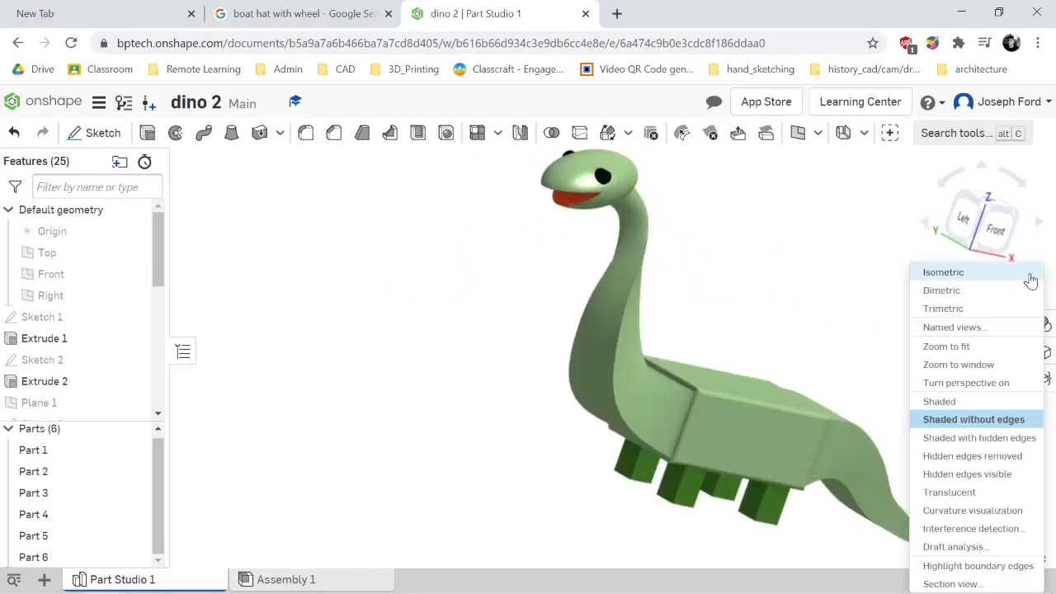
click(984, 384)
scroll(855, 378, down, 10)
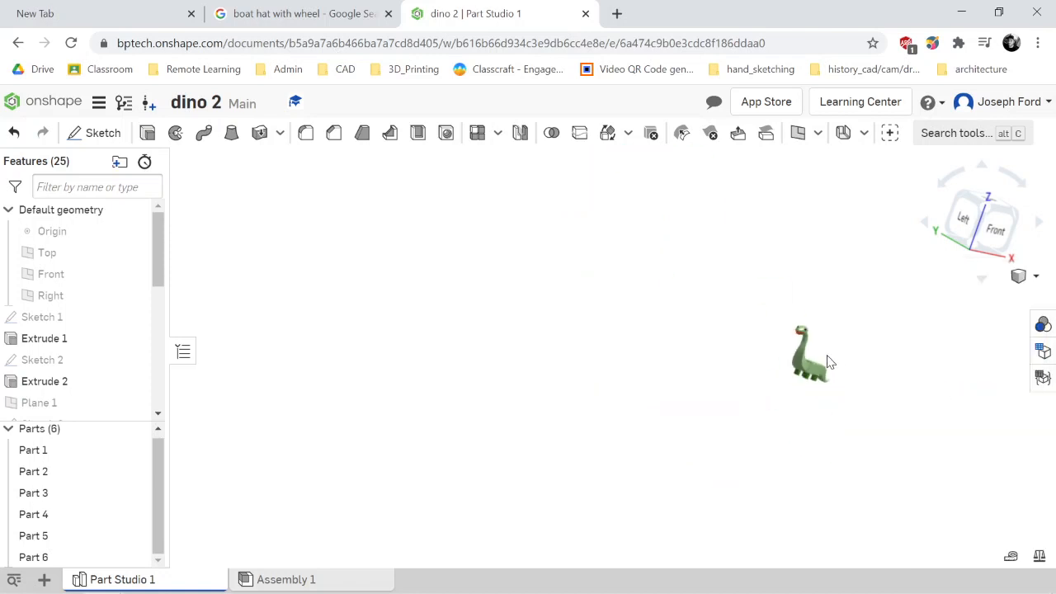
scroll(825, 358, up, 4)
Examine the dinosaur in perspective from the head end, both sides, the tail end and slightly below, near and far
click(987, 213)
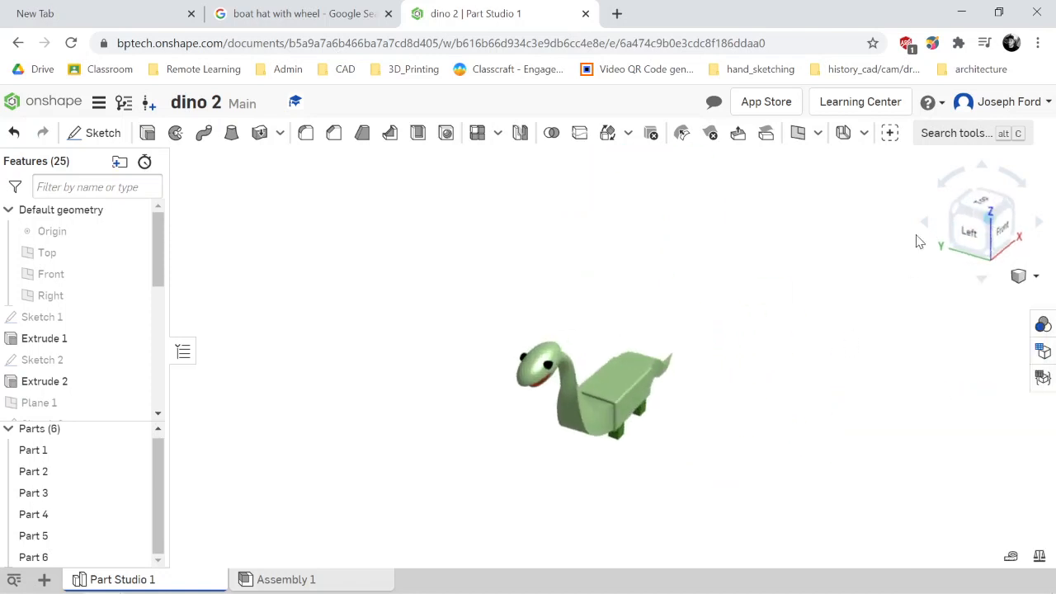
scroll(490, 431, up, 6)
scroll(740, 378, down, 5)
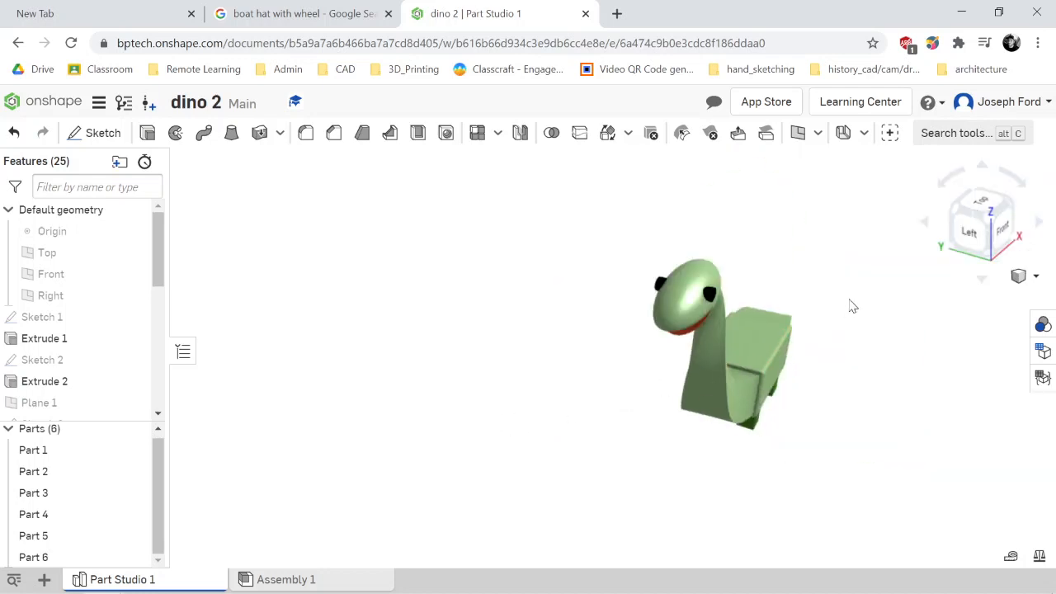
key(Up)
key(Up)
key(Left)
key(Left)
key(Left)
key(Left)
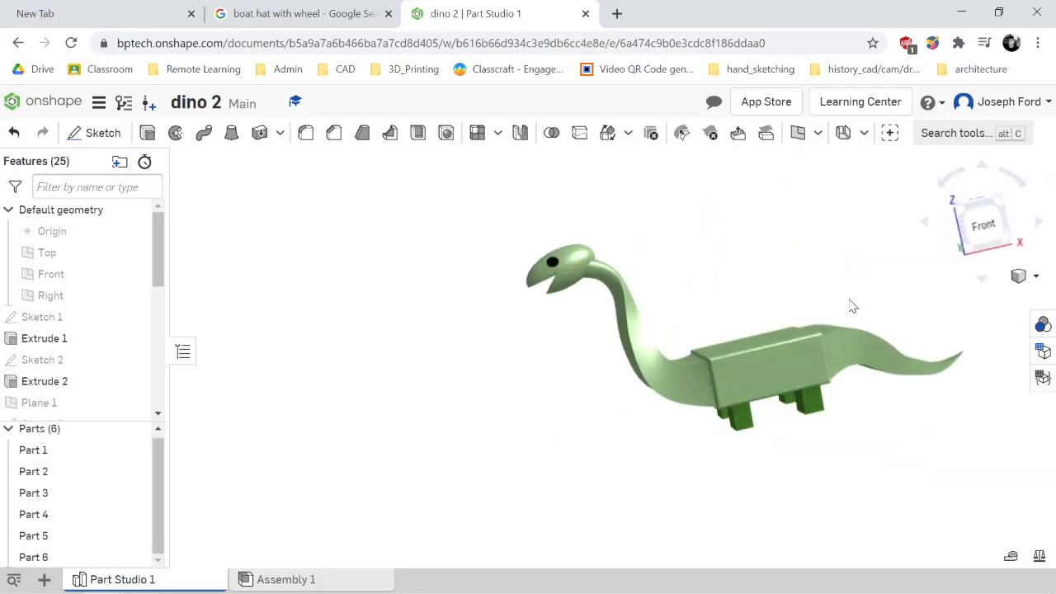
key(Right)
key(Right)
key(Right)
key(Right)
key(Right)
key(Right)
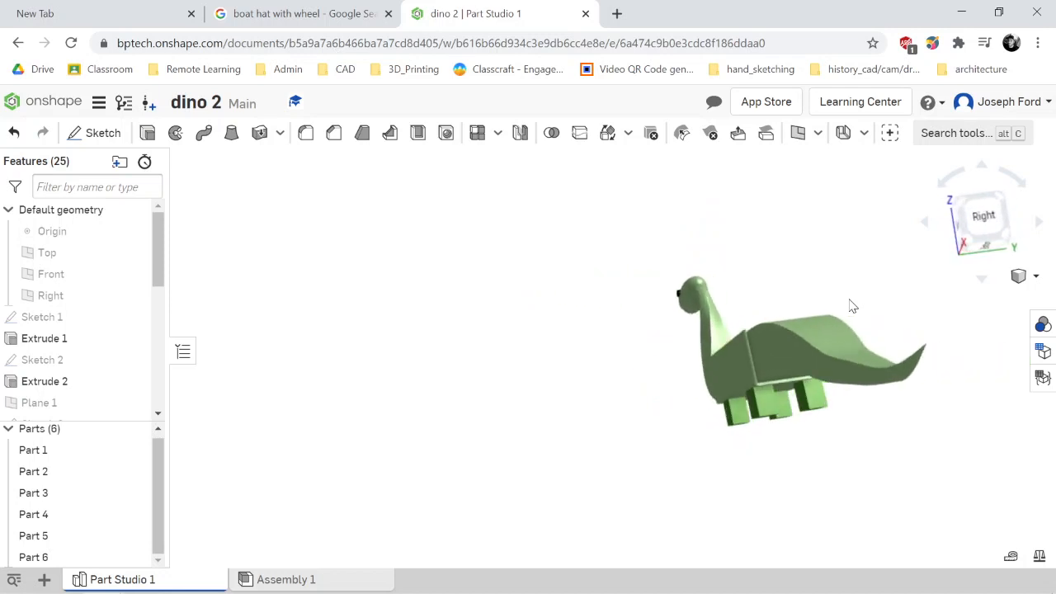
key(Left)
key(Left)
key(Left)
key(Left)
key(Left)
key(Left)
key(Left)
key(Left)
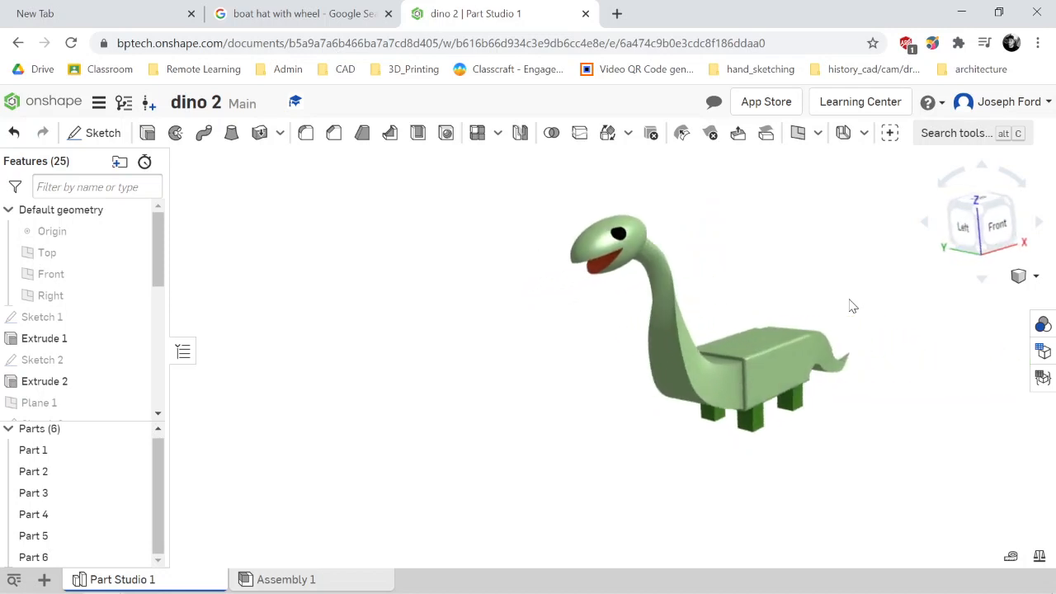
key(Left)
key(Left)
key(Right)
key(Right)
key(Up)
key(Left)
key(Left)
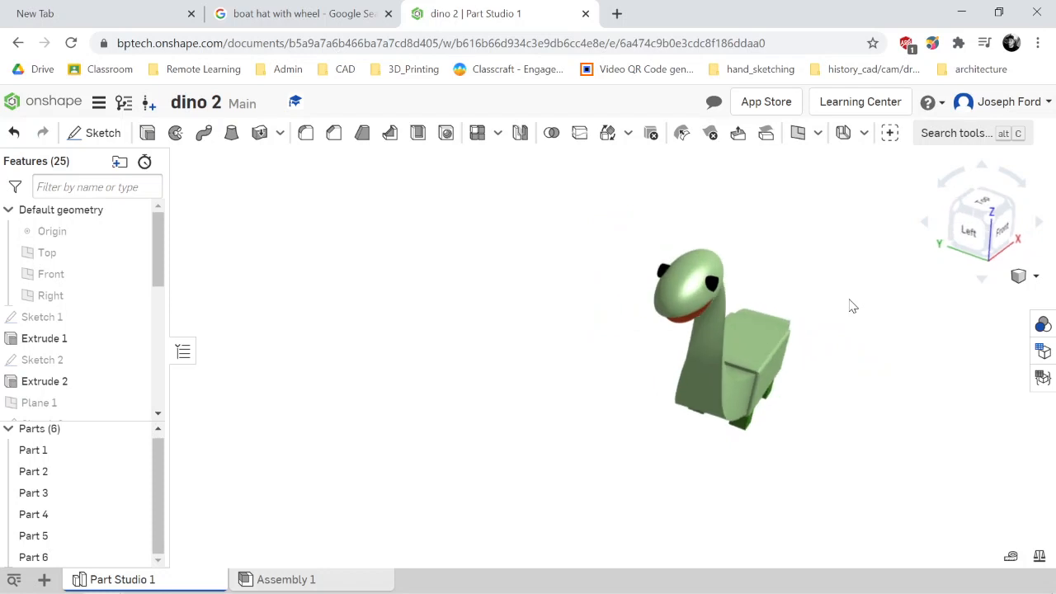
key(Down)
key(Down)
key(Down)
key(Left)
key(Left)
key(Left)
key(Left)
key(Left)
key(Left)
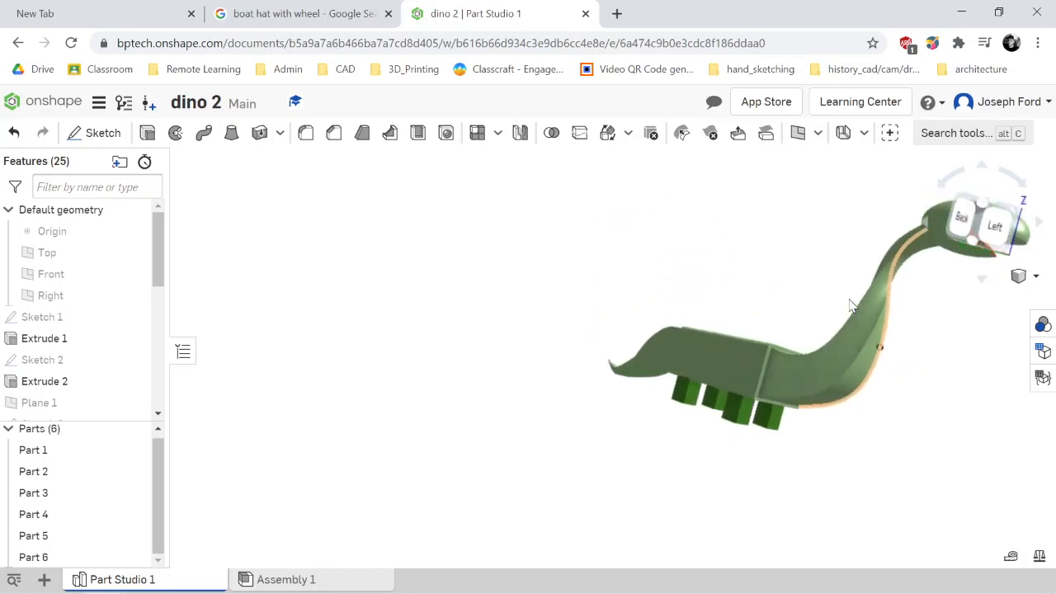
key(Left)
key(Left)
key(Left)
key(Left)
key(Left)
key(Left)
key(Left)
key(Left)
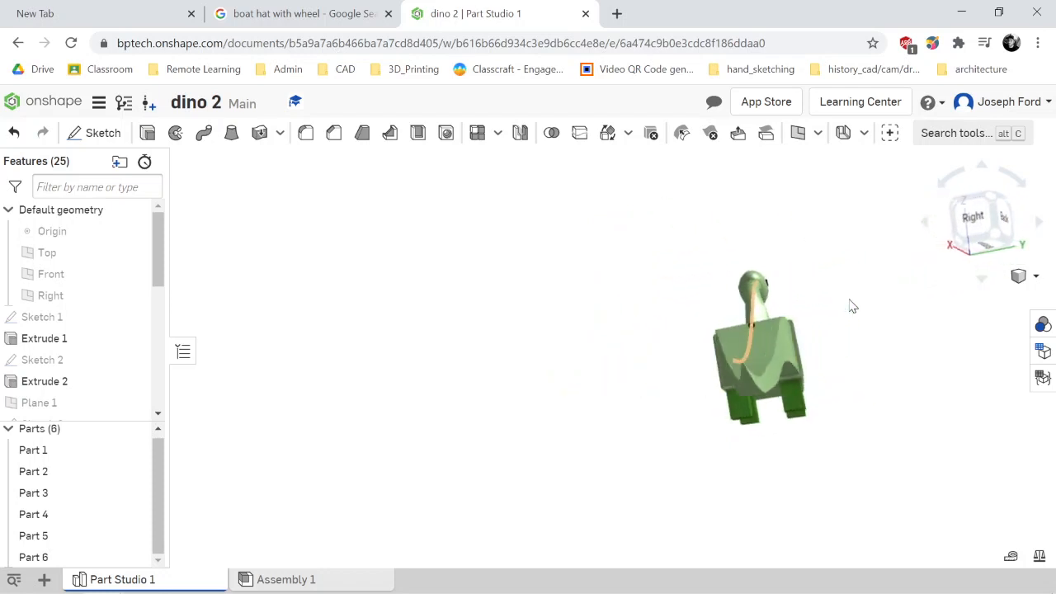
key(Left)
key(Left)
key(Left)
key(Left)
key(Left)
key(Left)
key(Left)
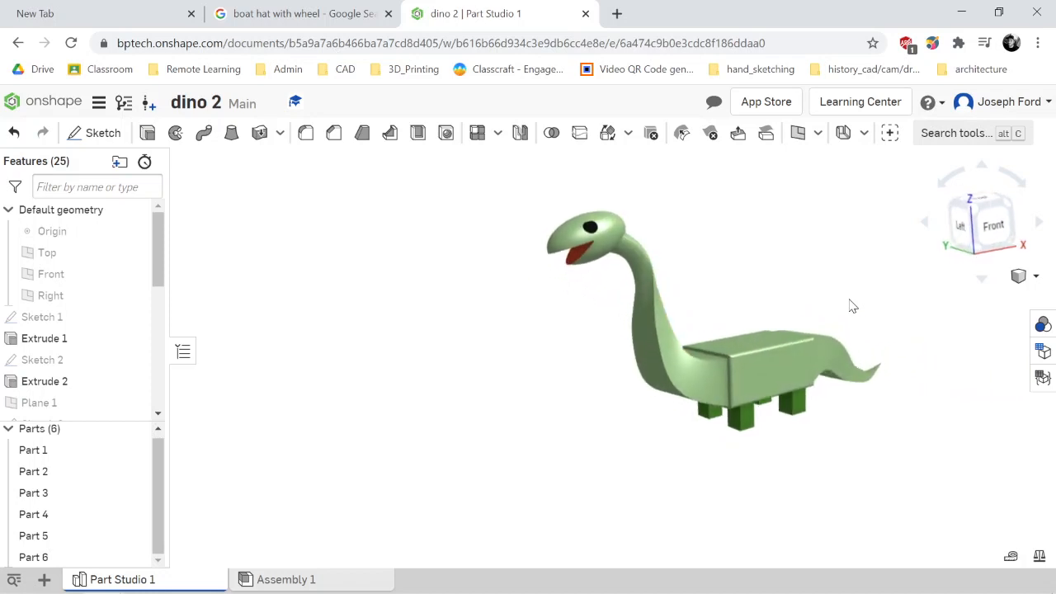
key(Left)
key(Left)
key(Left)
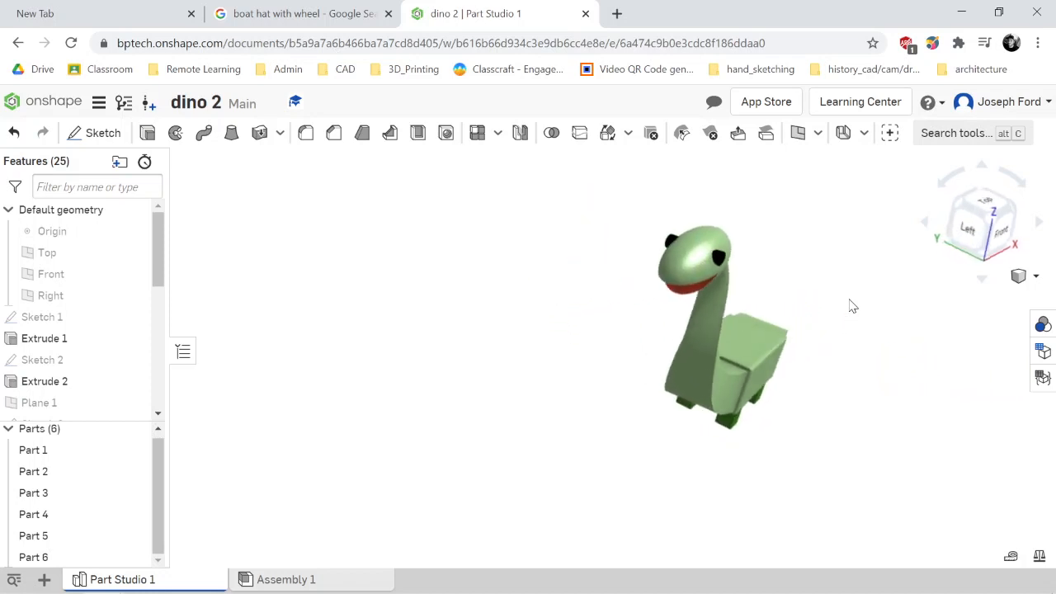
key(Up)
key(Up)
scroll(819, 283, down, 4)
scroll(824, 265, up, 4)
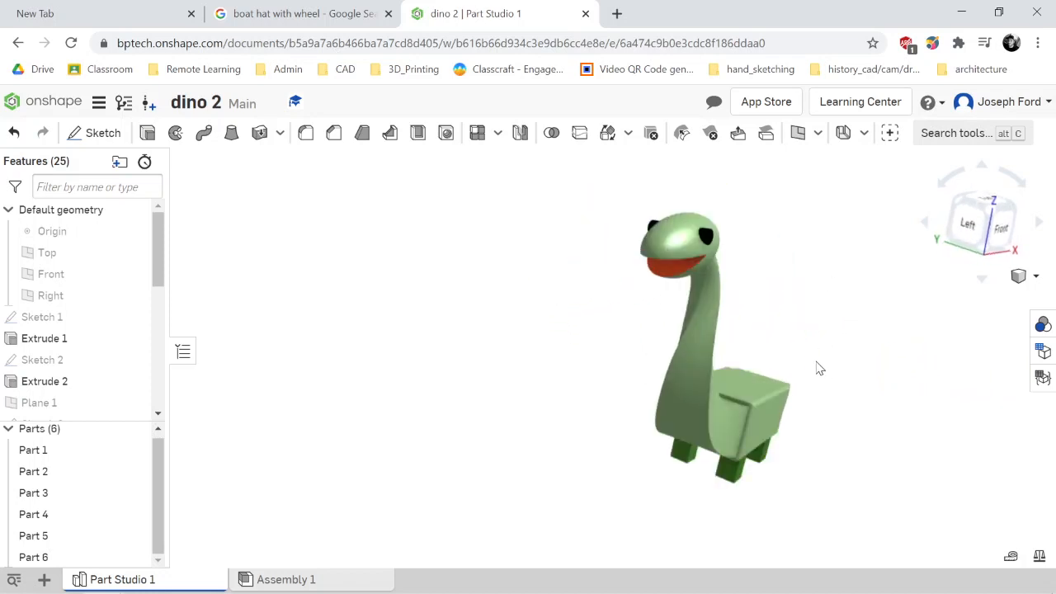
right_drag(819, 368, 796, 363)
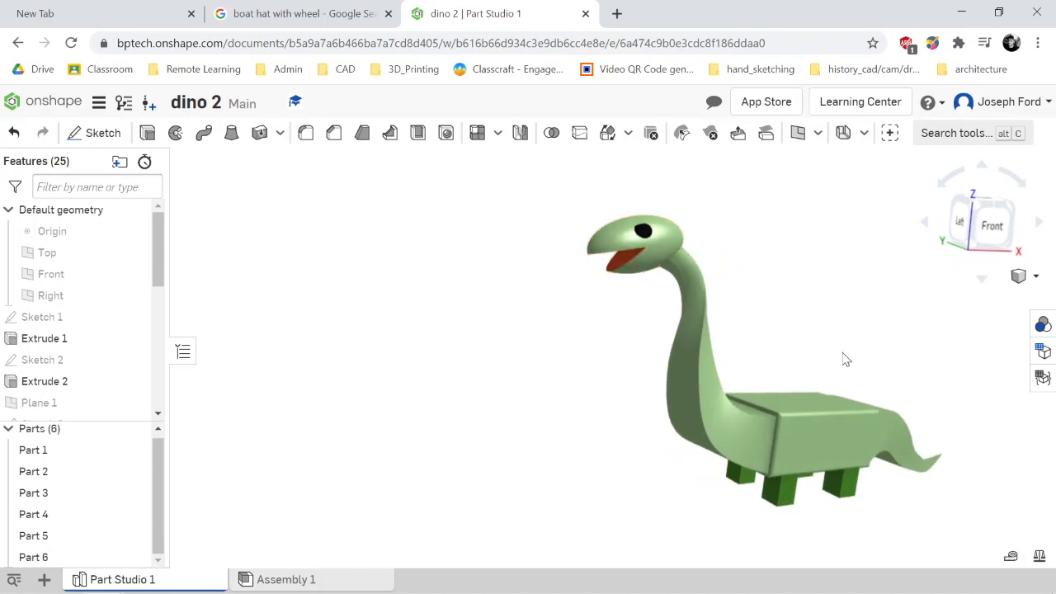
scroll(829, 342, down, 3)
scroll(825, 335, up, 5)
scroll(880, 367, down, 2)
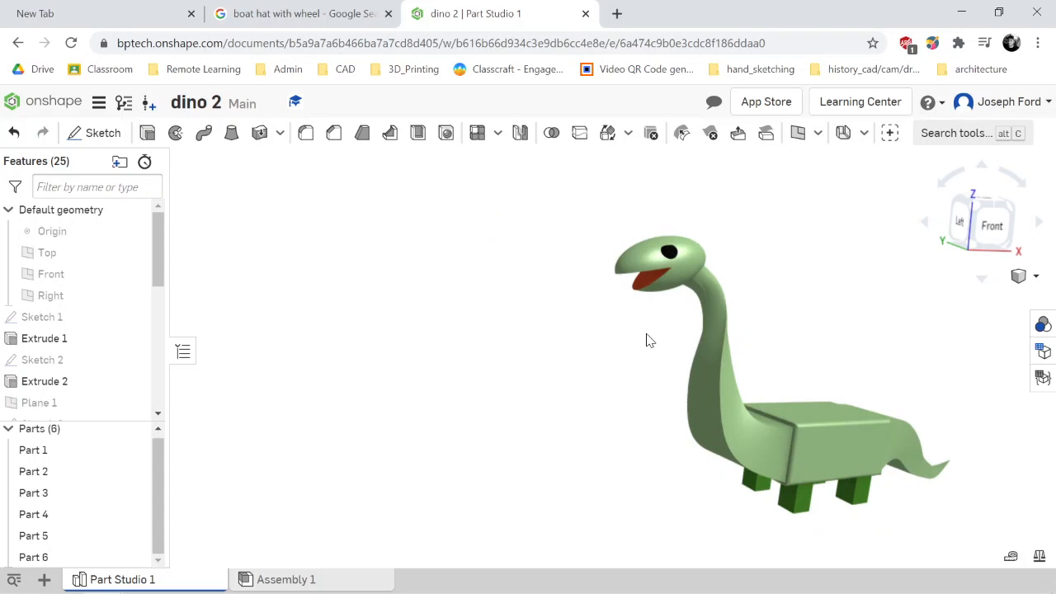
Orient the whole dinosaur at a level three-quarter angle between the Left and Front faces as the composition for its image
click(973, 209)
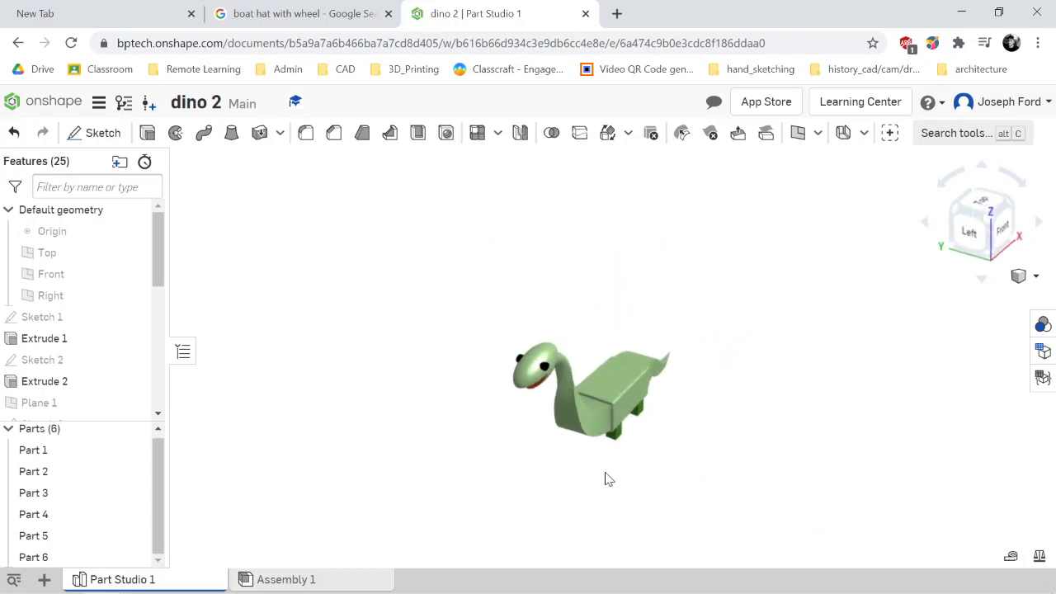
scroll(540, 473, up, 4)
right_drag(541, 451, 545, 419)
scroll(664, 359, down, 5)
scroll(690, 317, up, 3)
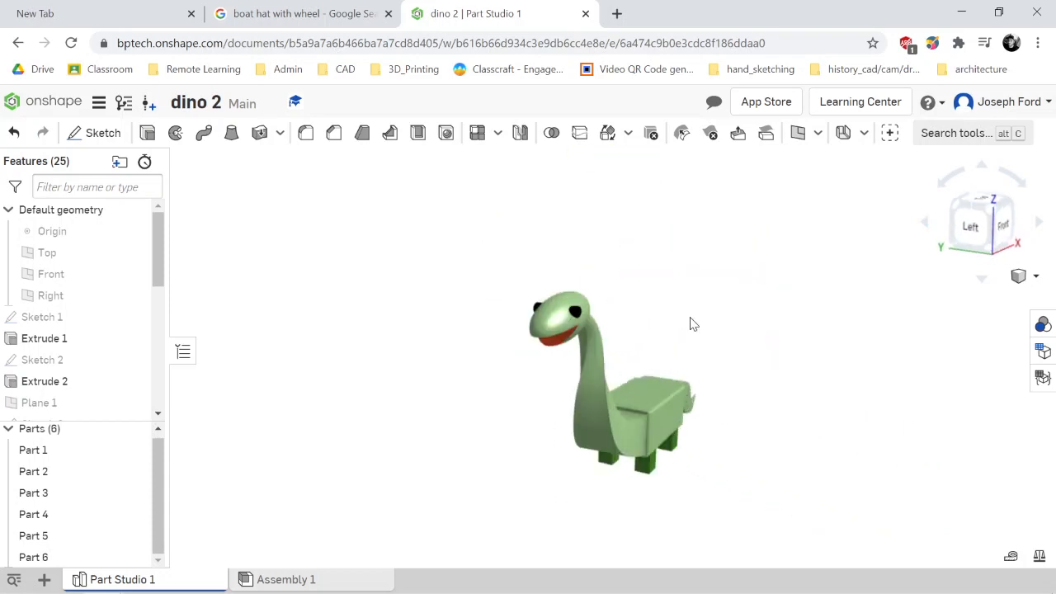
right_drag(404, 437, 381, 426)
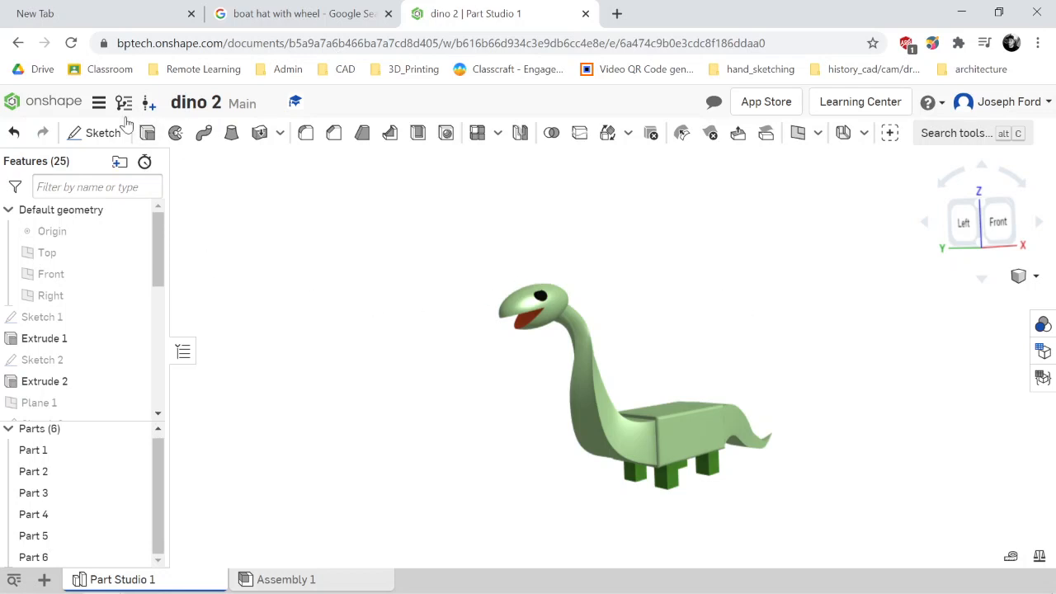
Download the current dinosaur view as a Letter image in Landscape orientation, and check the downloaded Part Studio 1.png in the image viewer
click(97, 103)
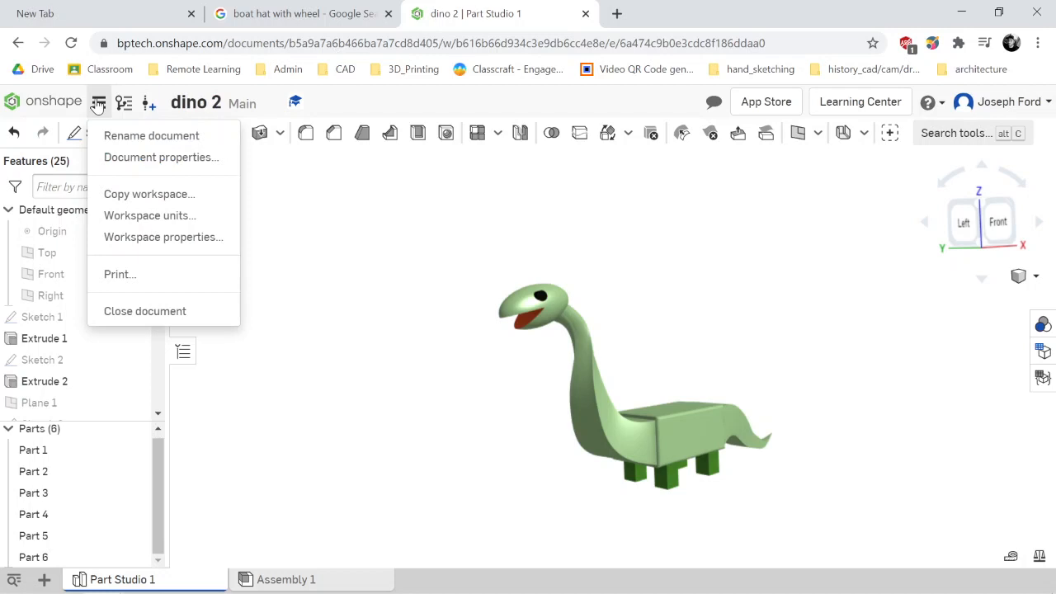
click(132, 275)
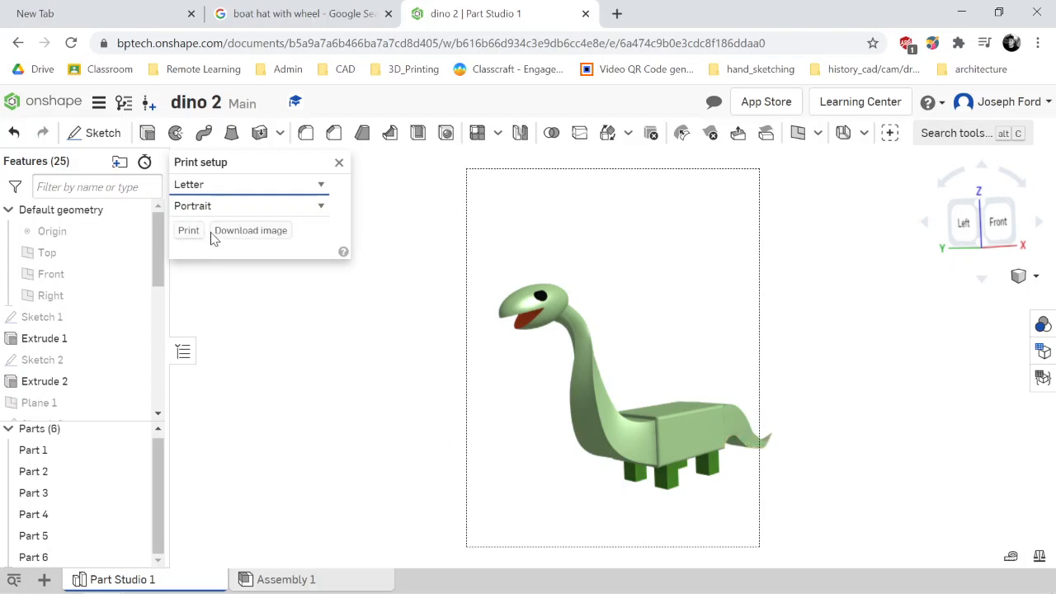
click(232, 211)
click(228, 252)
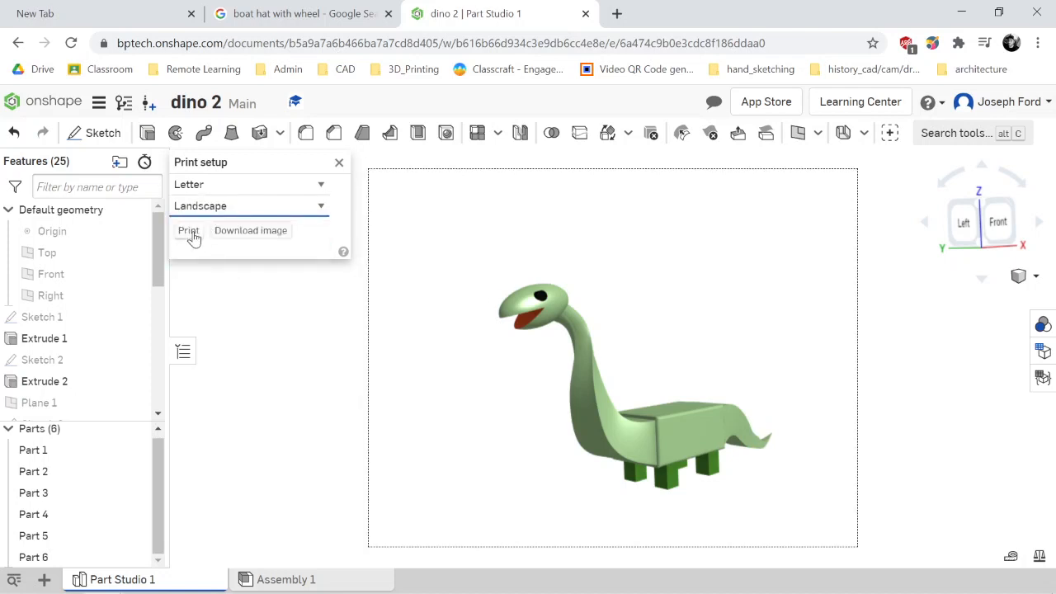
click(251, 231)
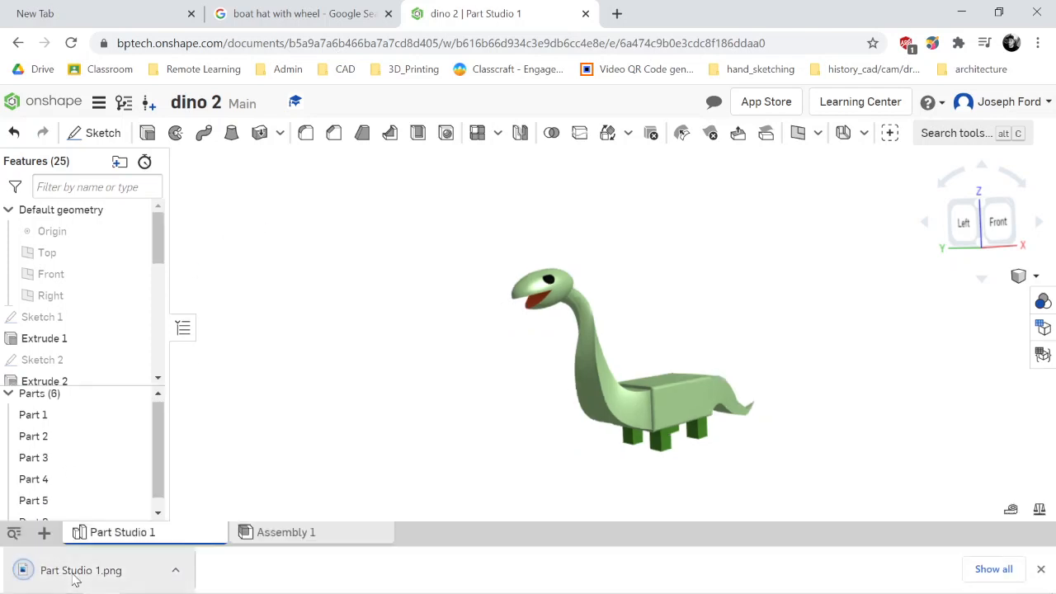
click(72, 573)
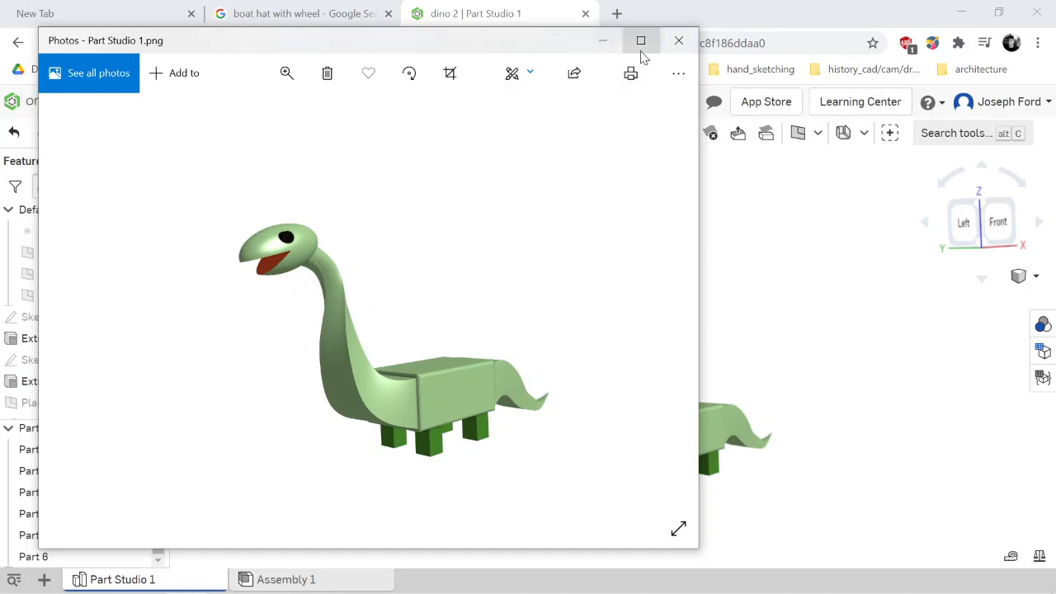
click(678, 41)
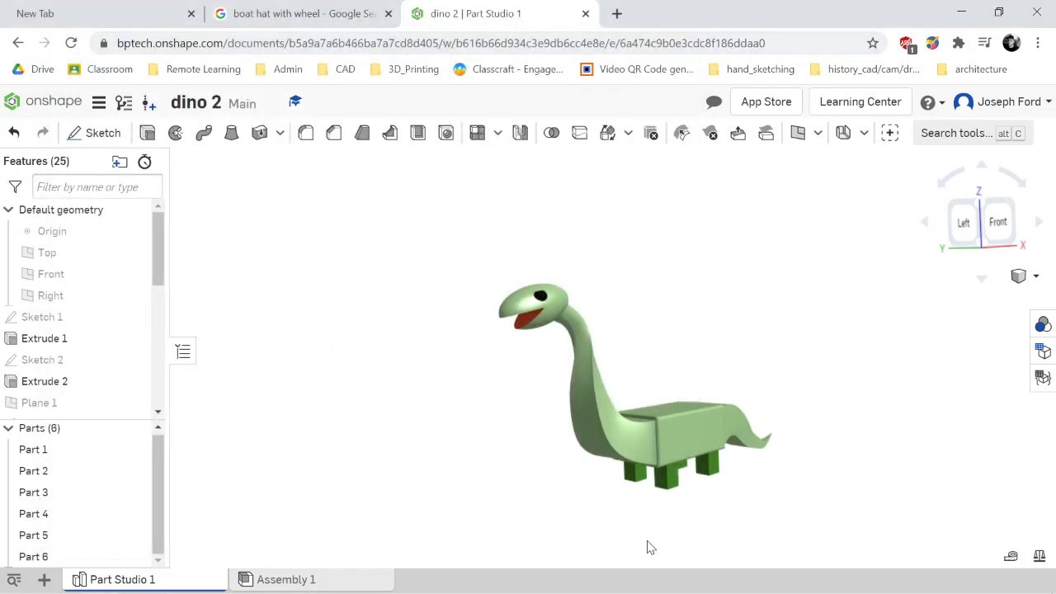